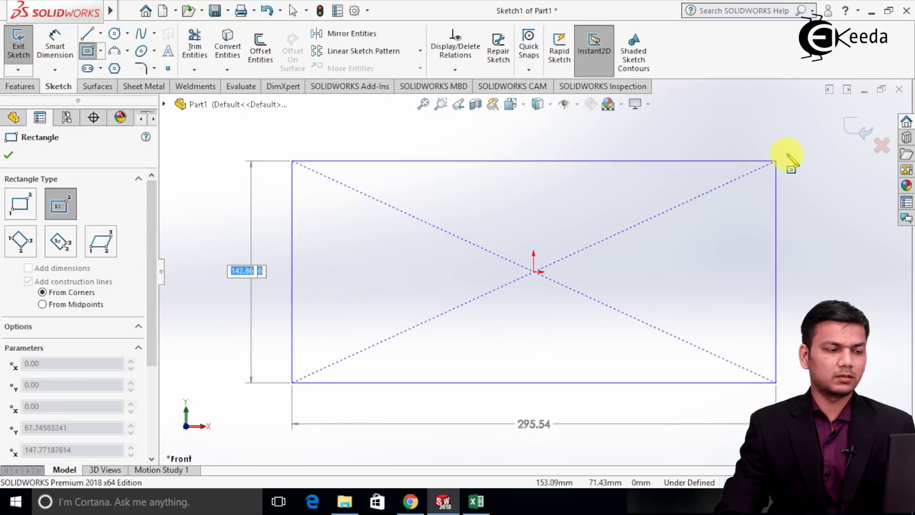
# Step: Finish the centre rectangle on the origin at about 355 mm wide and close the sketch
pyautogui.click(825, 128)
pyautogui.rightClick(824, 129)
pyautogui.click(837, 137)
pyautogui.click(856, 126)
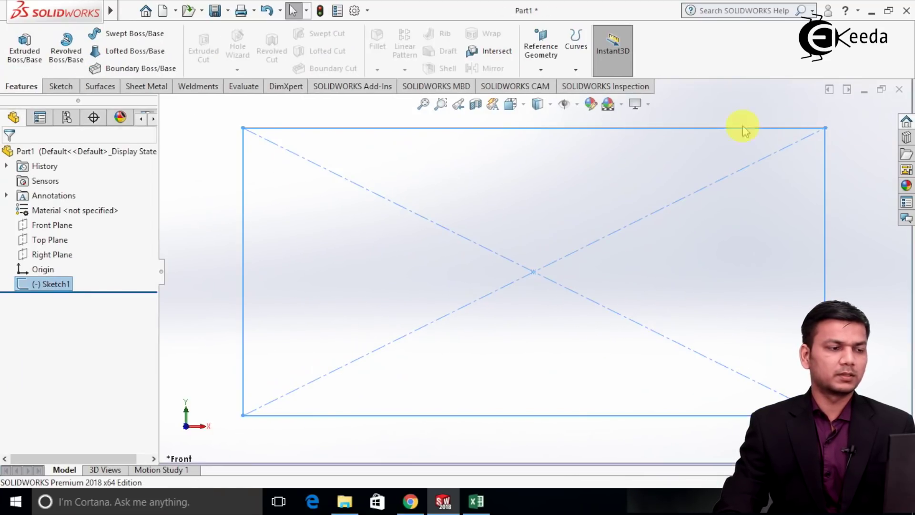
# Step: Extrude the large rectangle sketch as a blind boss with a depth of 30 mm
pyautogui.click(29, 55)
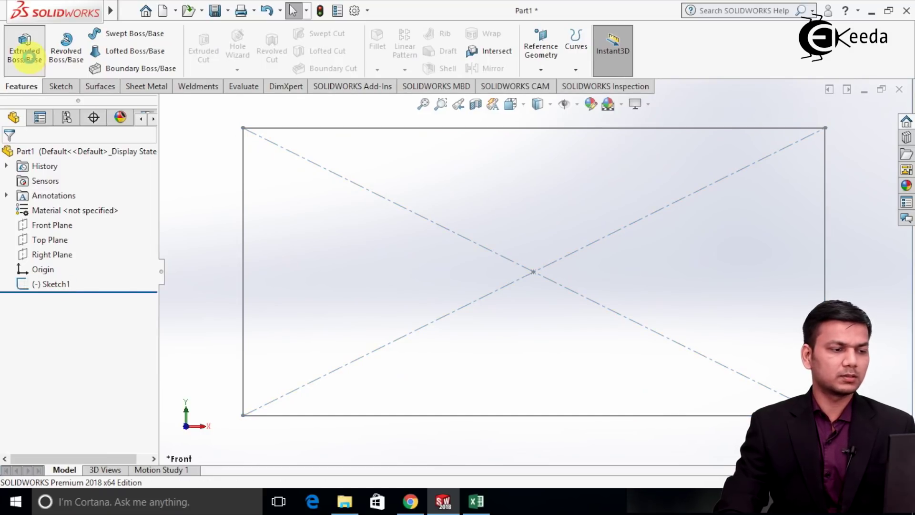
pyautogui.click(268, 126)
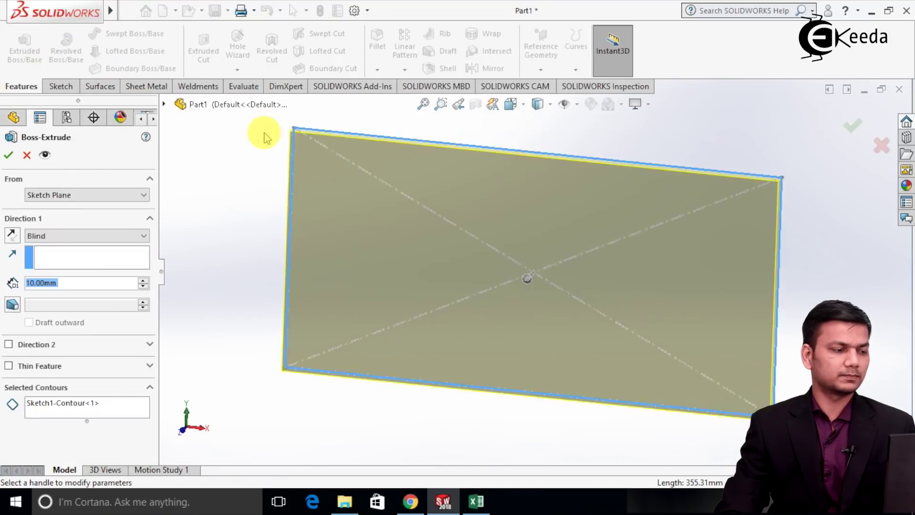
pyautogui.click(142, 280)
pyautogui.click(143, 280)
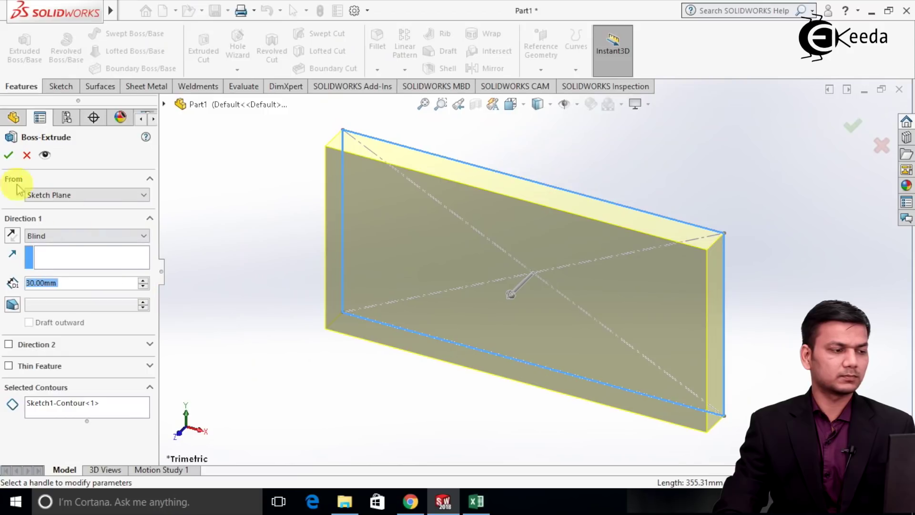
pyautogui.click(8, 155)
# Step: Start a new sketch on the plate's large front face, viewed face-on
pyautogui.moveTo(245, 173); pyautogui.dragTo(488, 204, button='middle')
pyautogui.rightClick(402, 204)
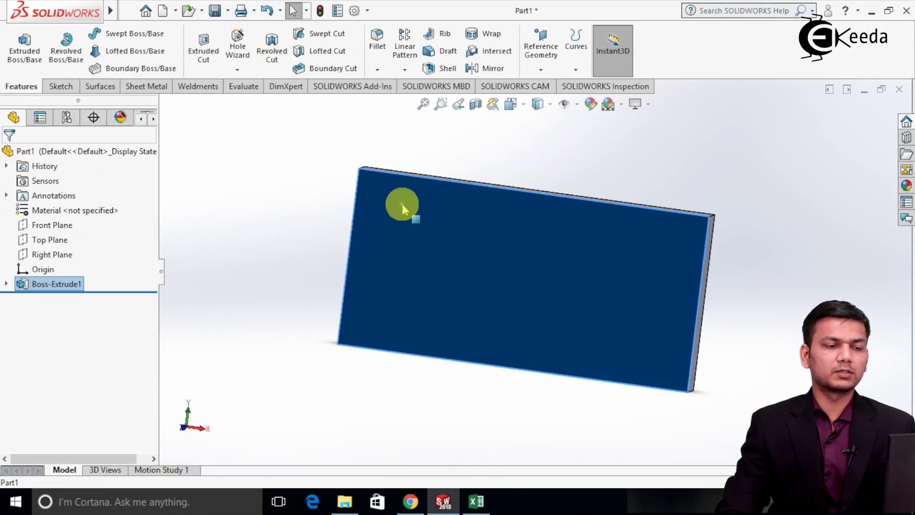
pyautogui.click(423, 189)
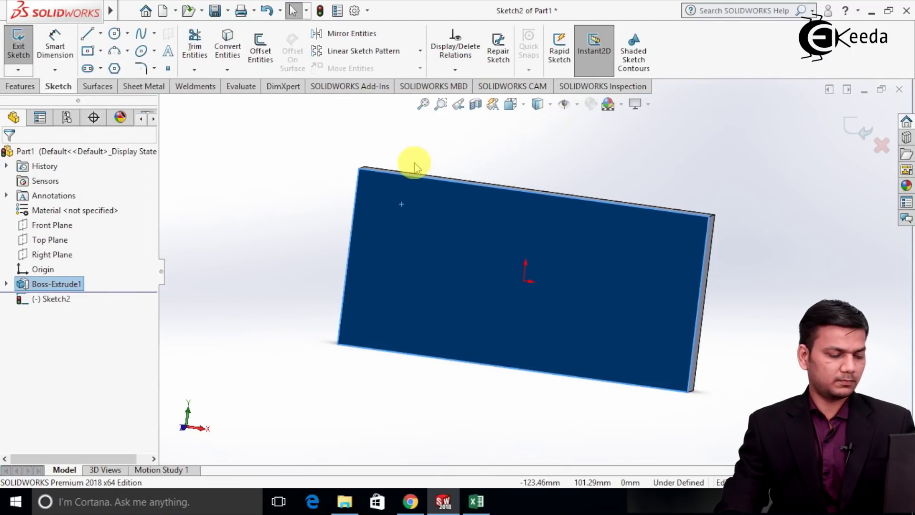
pyautogui.hotkey('ctrl', '8')
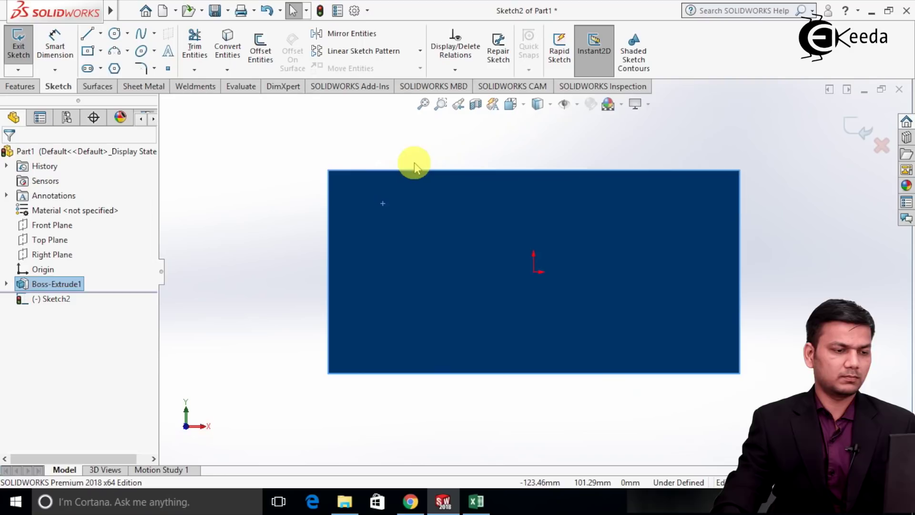
pyautogui.click(448, 149)
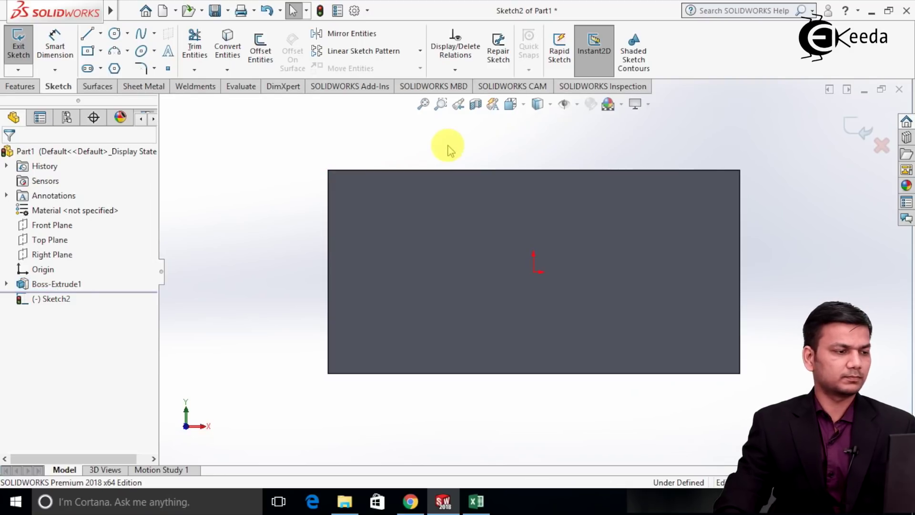
# Step: Sketch a small centre rectangle about 24 mm wide near the plate's upper-left corner and close the sketch
pyautogui.click(88, 51)
pyautogui.click(380, 205)
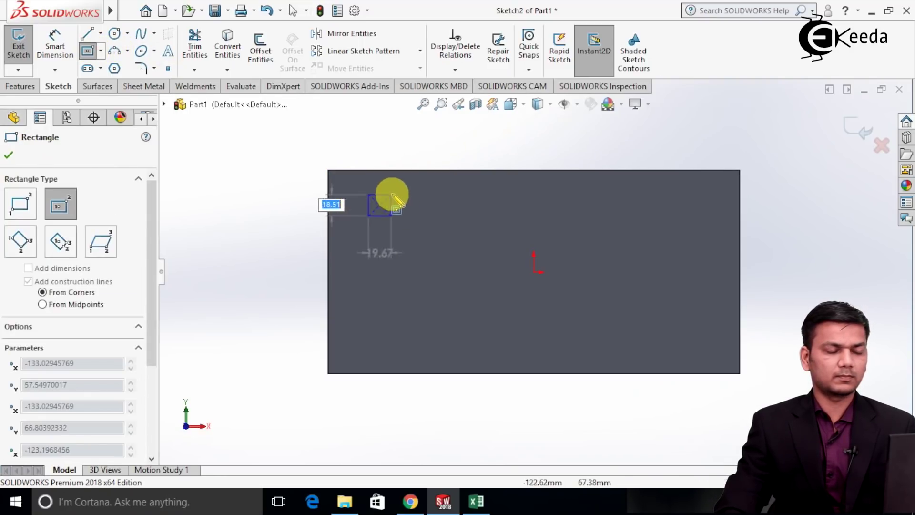
pyautogui.click(393, 193)
pyautogui.rightClick(396, 195)
pyautogui.click(421, 206)
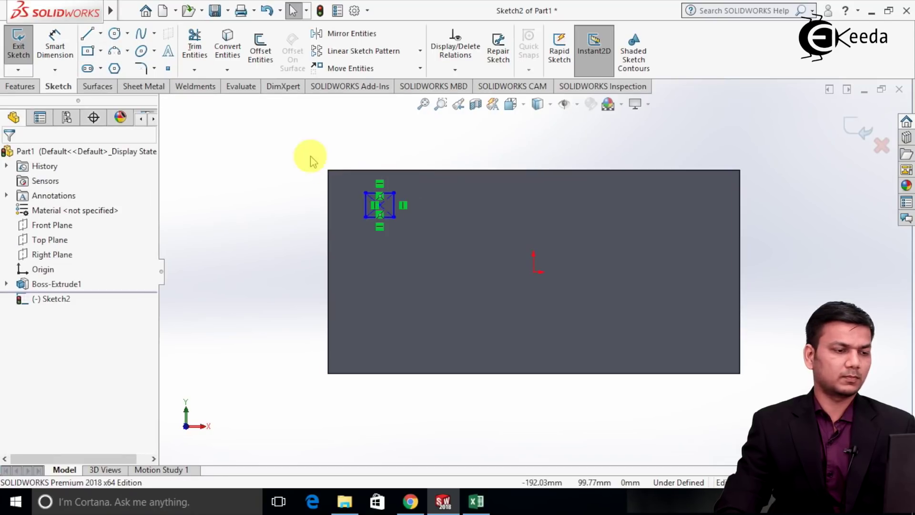
pyautogui.click(19, 42)
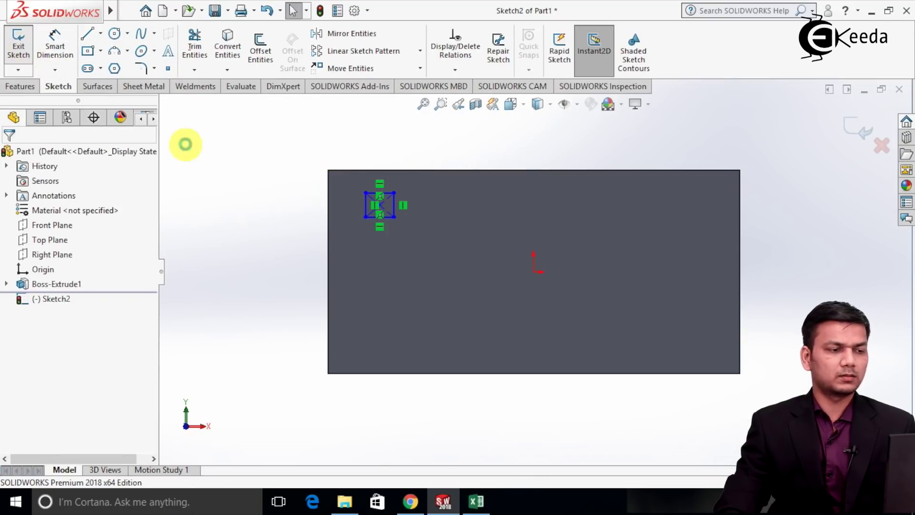
# Step: Extrude the small rectangle 30 mm outward from the plate, merged with the existing body
pyautogui.moveTo(280, 153); pyautogui.dragTo(287, 175, button='middle')
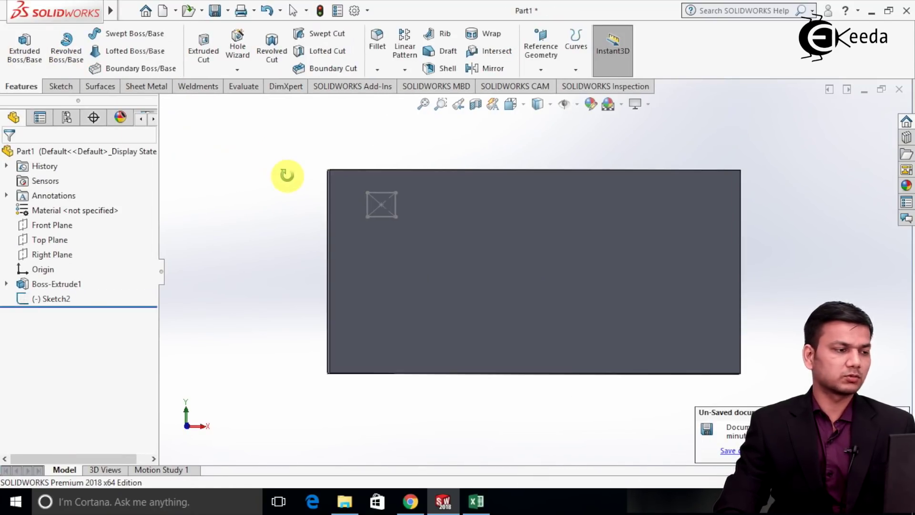
pyautogui.click(24, 44)
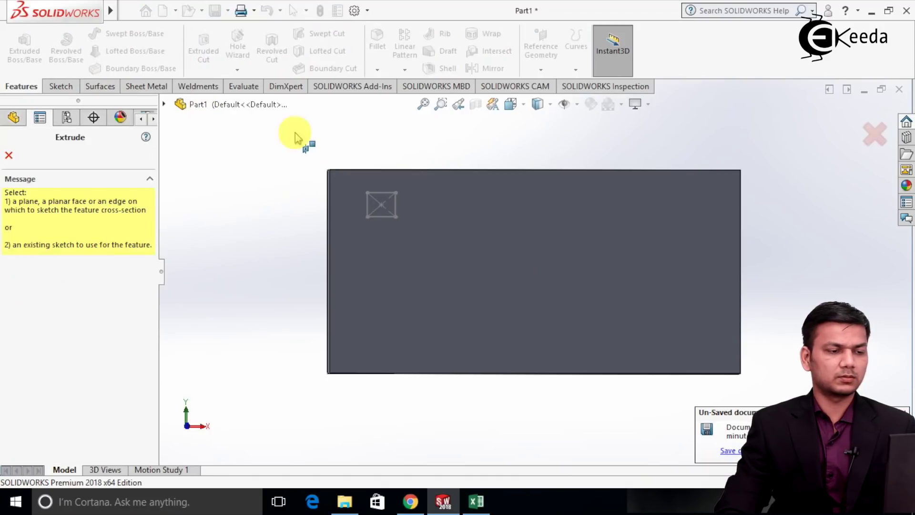
pyautogui.click(385, 192)
pyautogui.moveTo(262, 246)
pyautogui.mouseDown(button='middle')
pyautogui.moveTo(256, 183)
pyautogui.moveTo(196, 183)
pyautogui.mouseUp(button='middle')
pyautogui.click(93, 285)
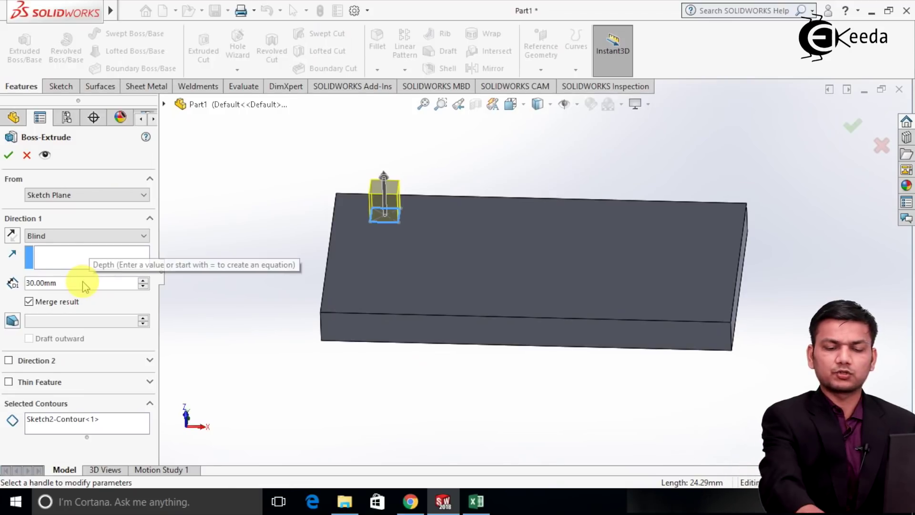
pyautogui.press('Return')
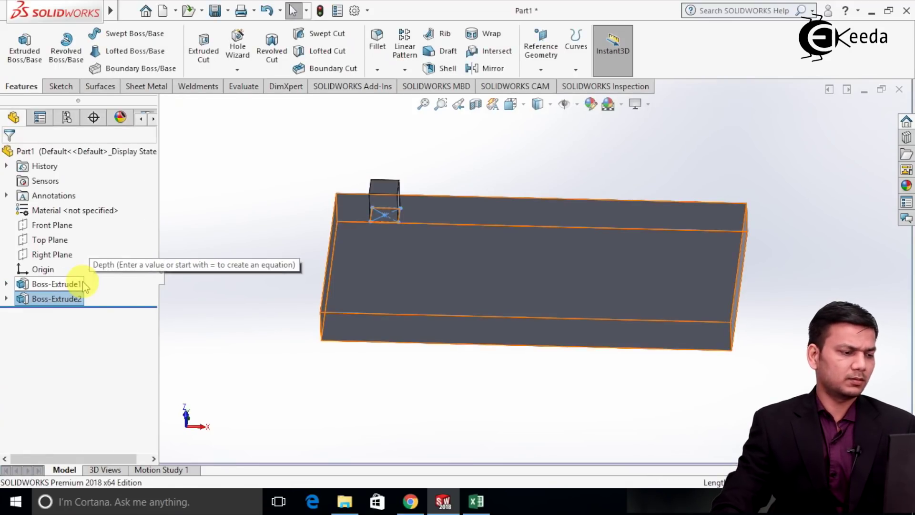
# Step: Edit the small block's extrusion and set its depth to 5 mm
pyautogui.rightClick(72, 298)
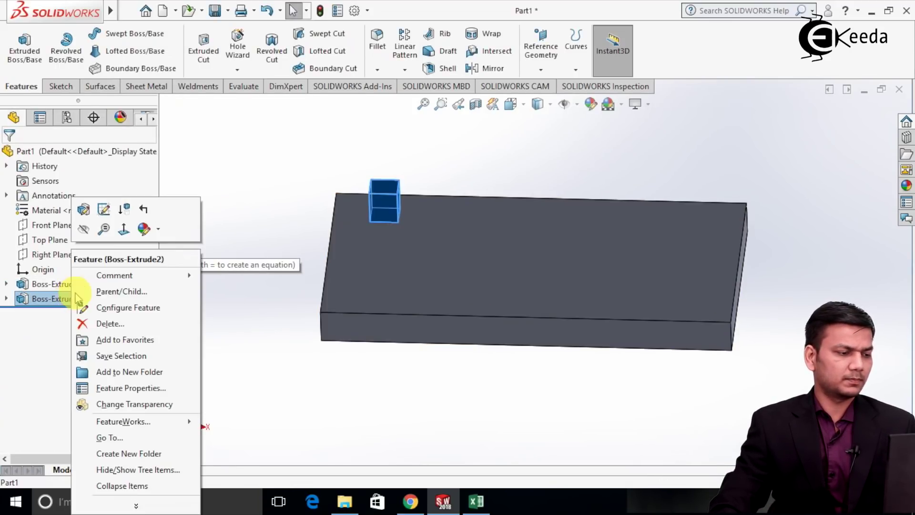
pyautogui.click(83, 212)
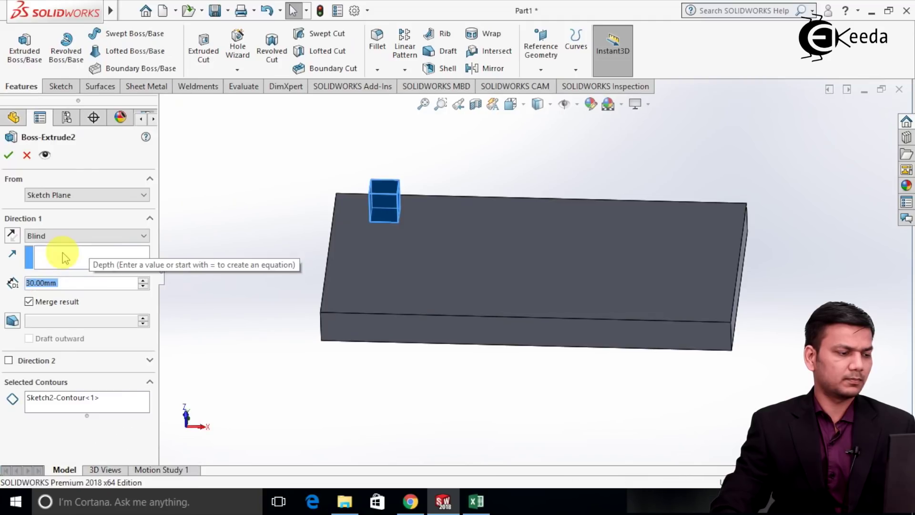
pyautogui.write('5')
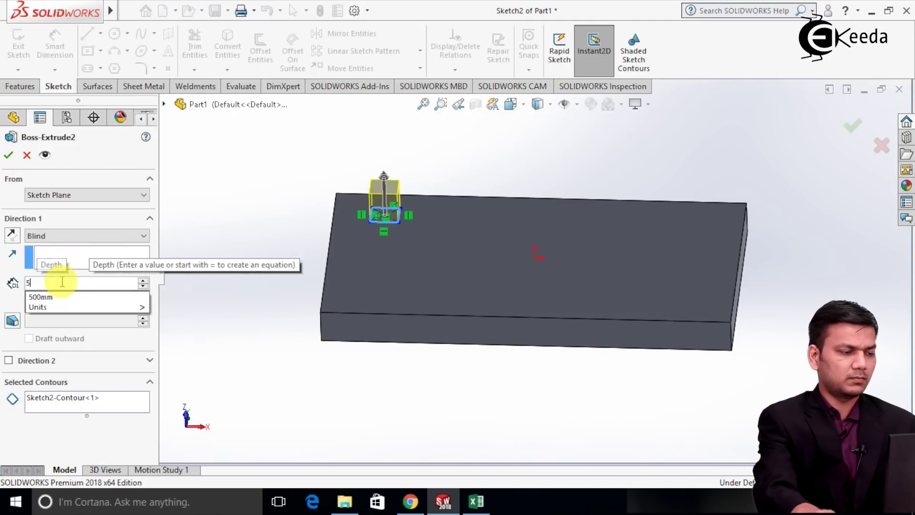
pyautogui.press('Return')
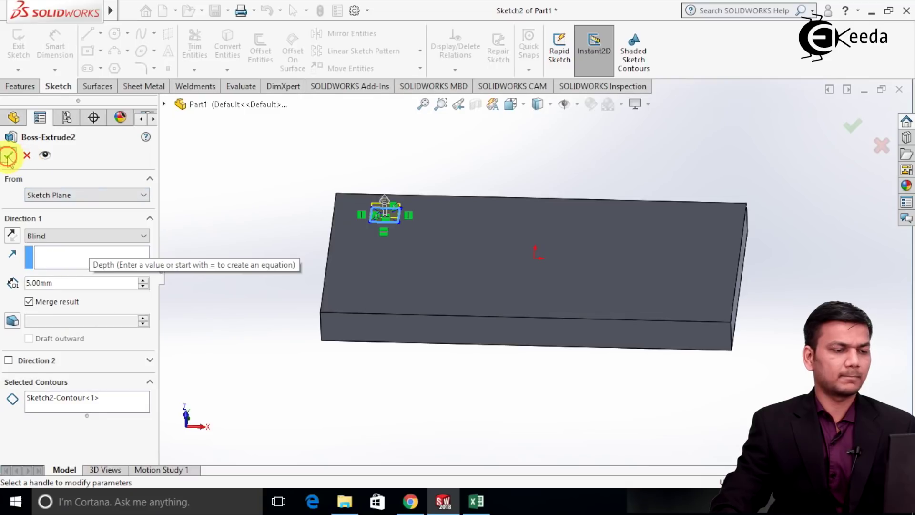
pyautogui.click(9, 156)
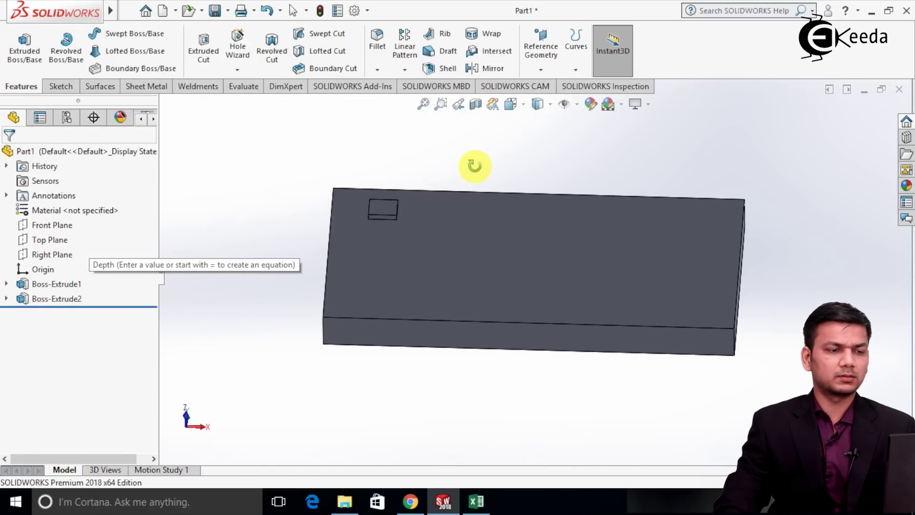
# Step: Start a Linear Pattern and choose the small block as the feature to pattern
pyautogui.click(406, 52)
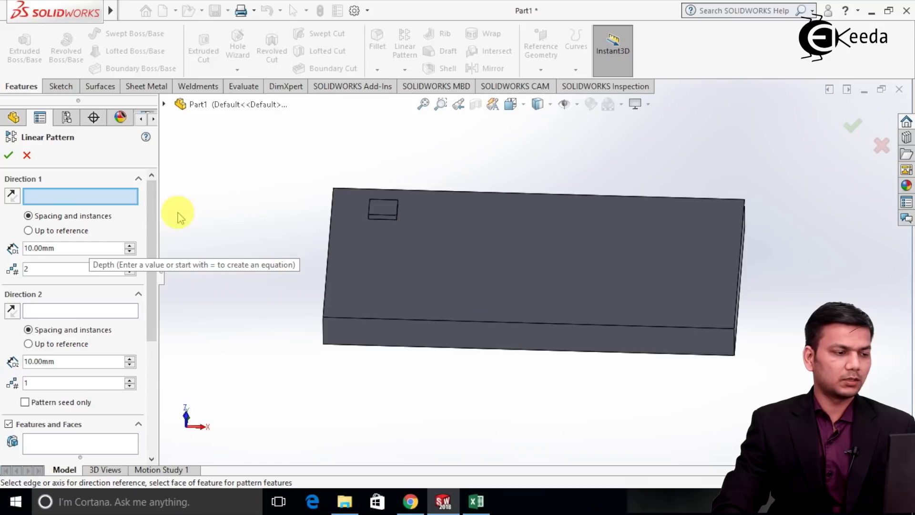
pyautogui.moveTo(153, 194); pyautogui.dragTo(143, 276)
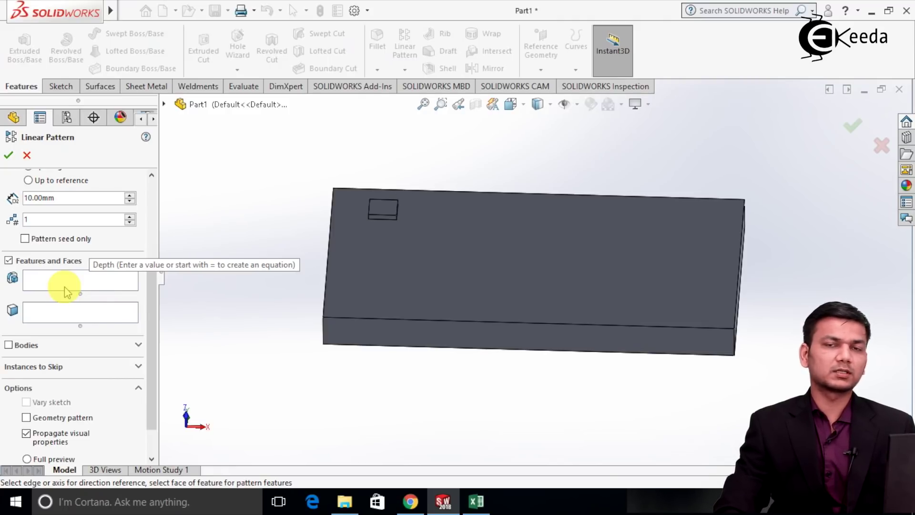
pyautogui.click(73, 277)
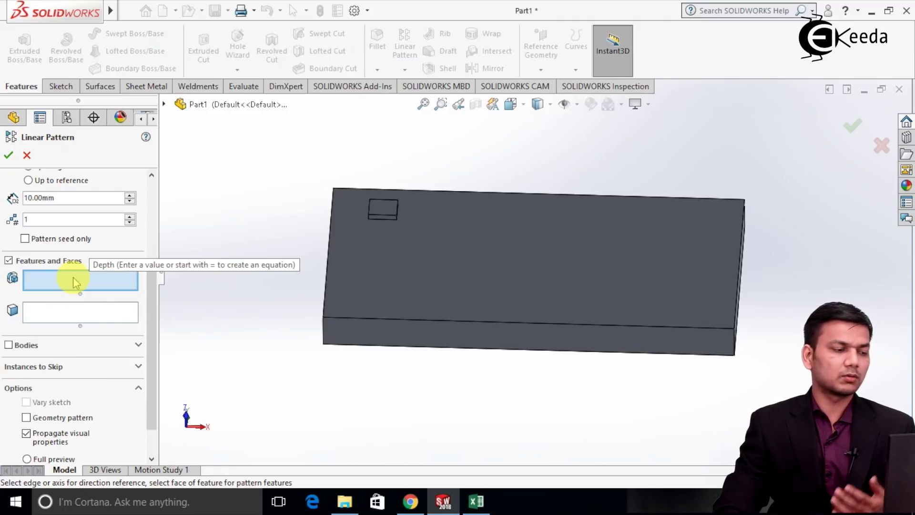
pyautogui.click(377, 211)
# Step: Set the plate's long upper edge as Direction 1 of the linear pattern
pyautogui.moveTo(153, 324); pyautogui.dragTo(153, 198)
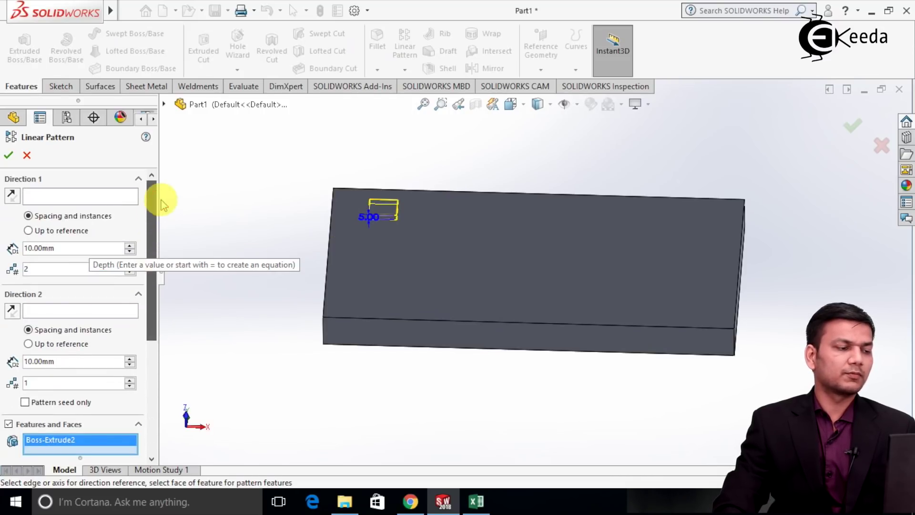
pyautogui.click(100, 200)
pyautogui.moveTo(411, 158); pyautogui.dragTo(418, 176, button='middle')
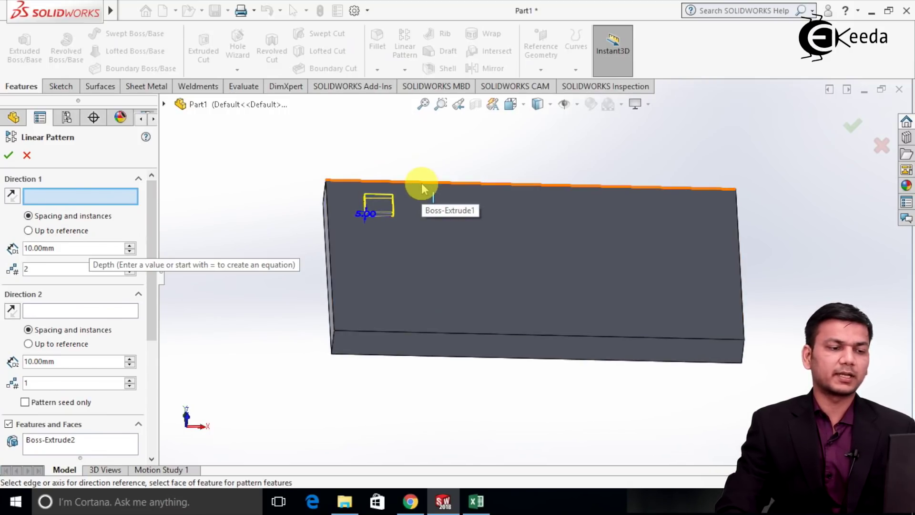
pyautogui.click(422, 187)
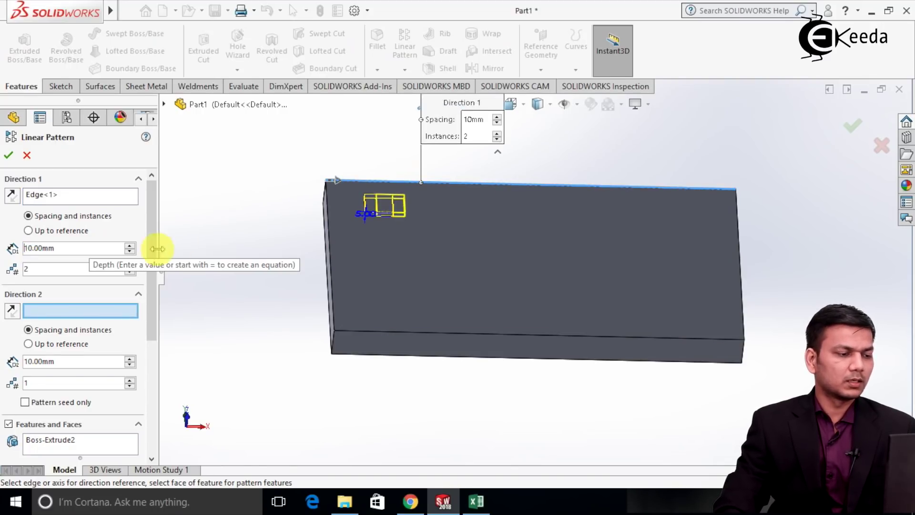
# Step: Set Direction 1 of the pattern to 6 instances with 50 mm spacing
pyautogui.scroll(-2, 158, 228)
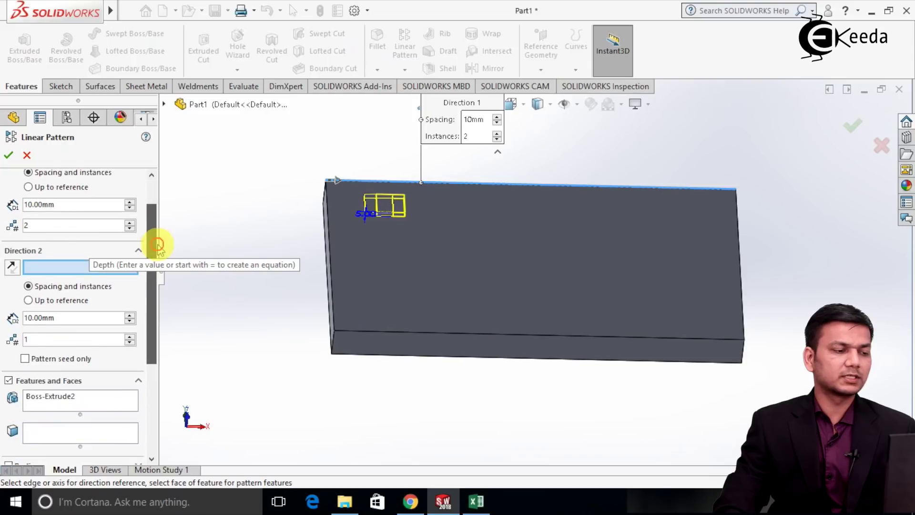
pyautogui.click(129, 222)
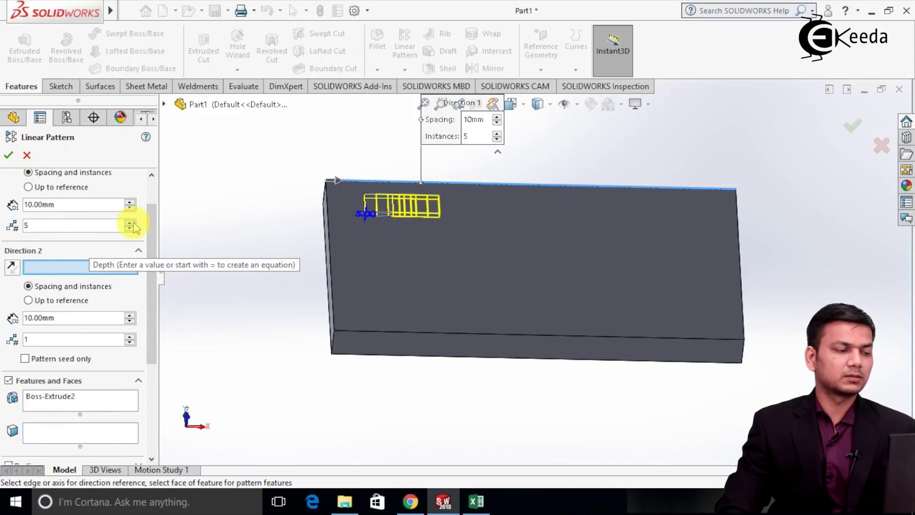
pyautogui.scroll(1, 145, 217)
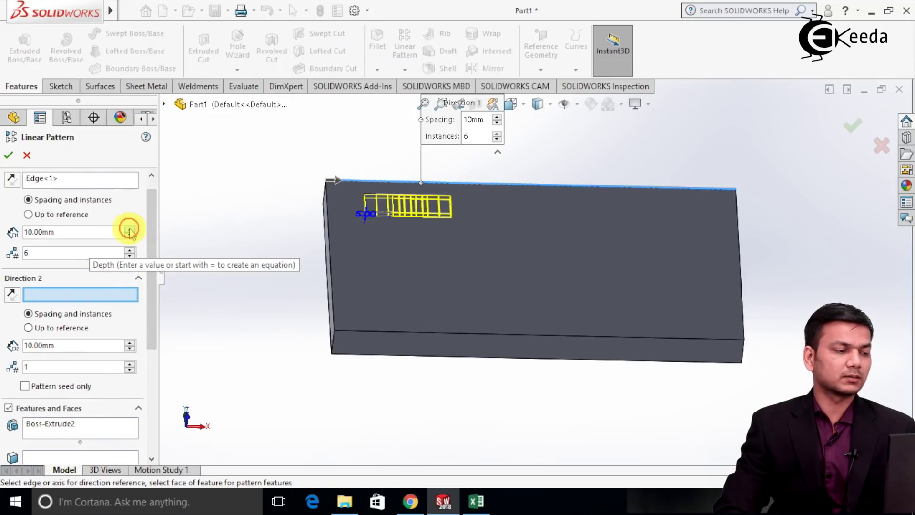
pyautogui.click(129, 229)
pyautogui.click(129, 229)
pyautogui.click(129, 229)
pyautogui.click(130, 229)
pyautogui.click(129, 229)
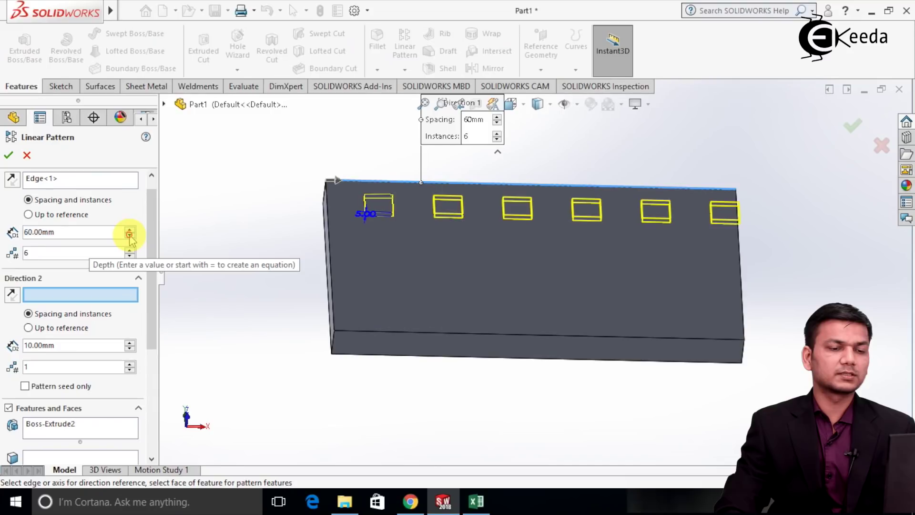
pyautogui.click(129, 235)
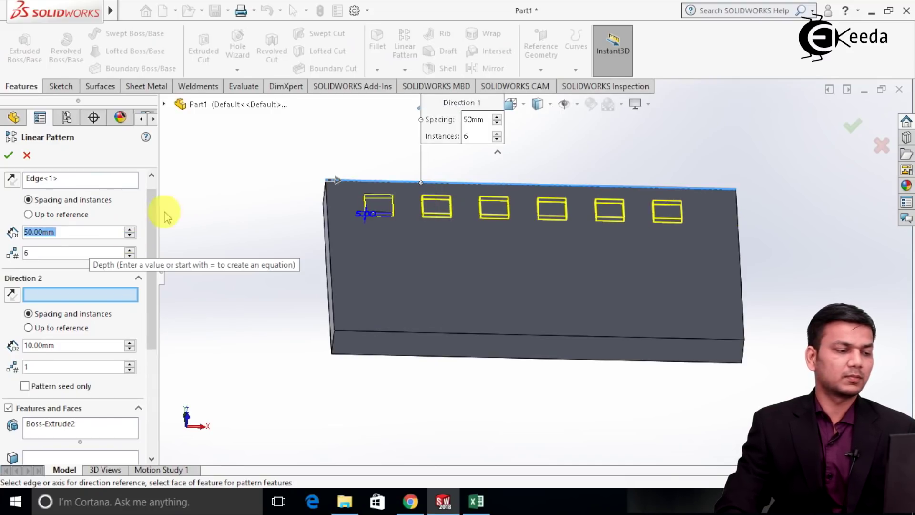
# Step: Use the plate's short left edge as Direction 2 of the pattern and set 4 instances
pyautogui.scroll(-3, 149, 239)
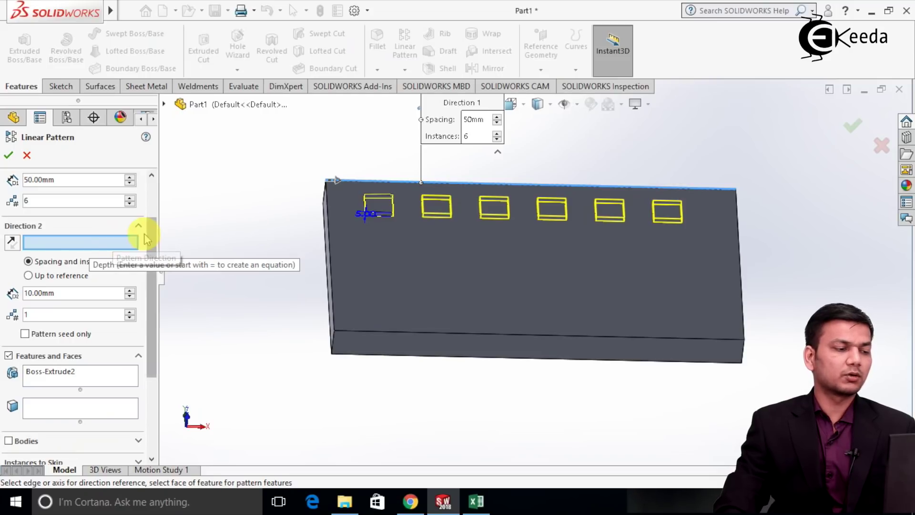
pyautogui.click(328, 257)
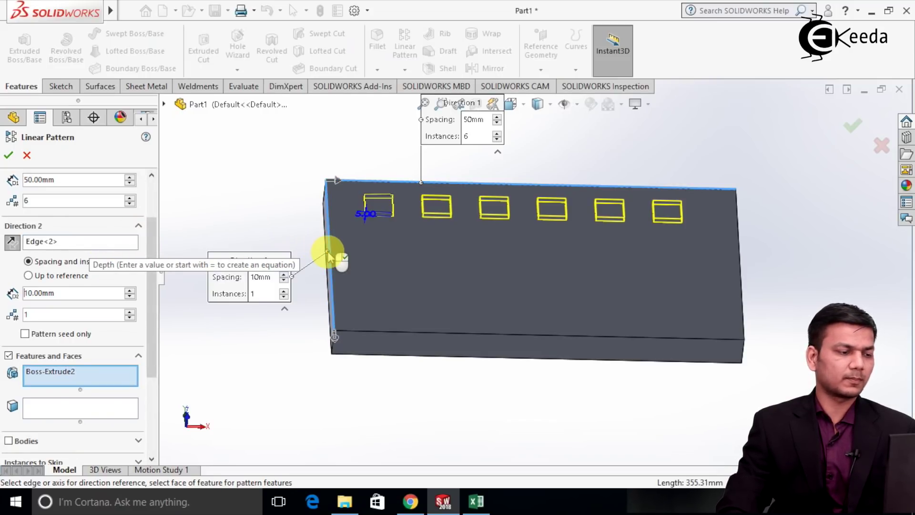
pyautogui.click(129, 312)
pyautogui.click(129, 311)
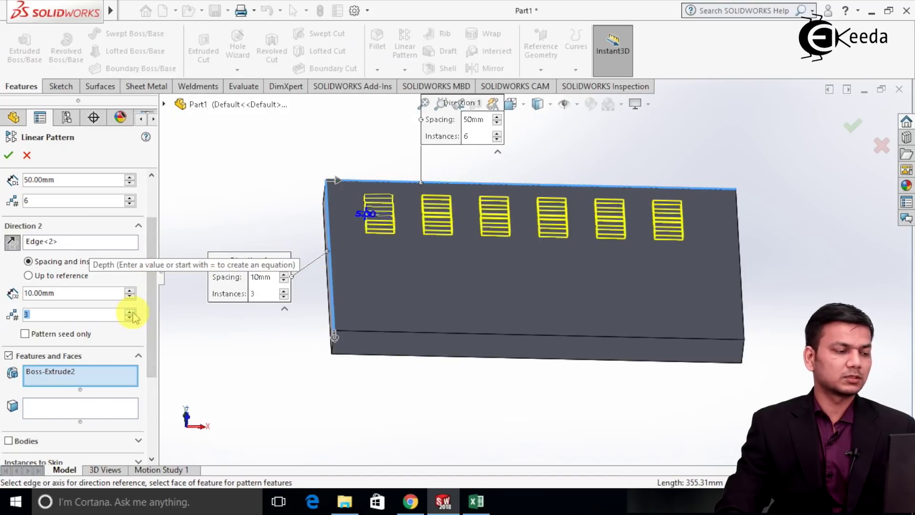
pyautogui.click(129, 311)
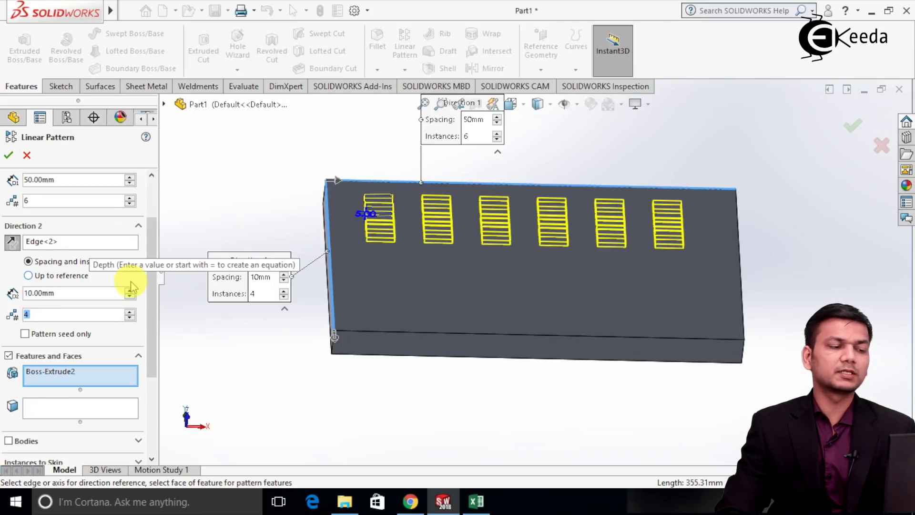
# Step: Set the Direction 2 spacing of the linear pattern to 40 mm
pyautogui.click(130, 291)
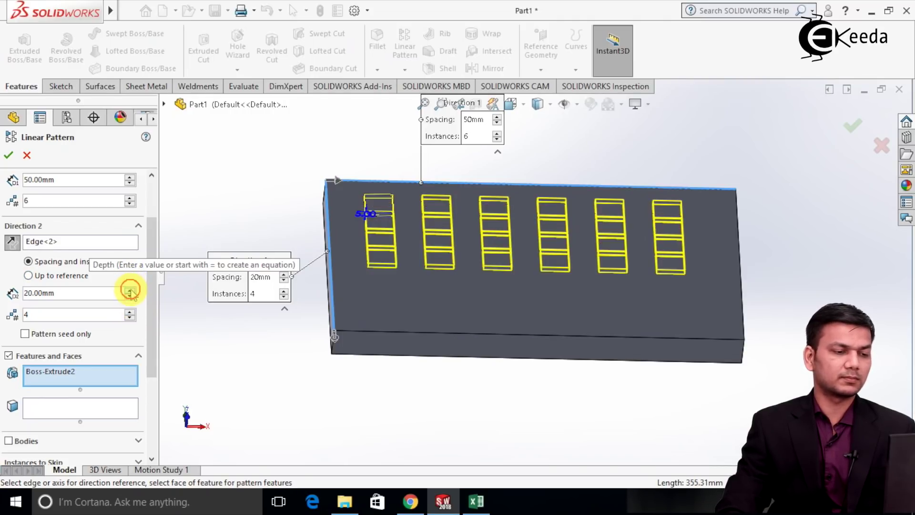
pyautogui.click(129, 291)
pyautogui.click(130, 291)
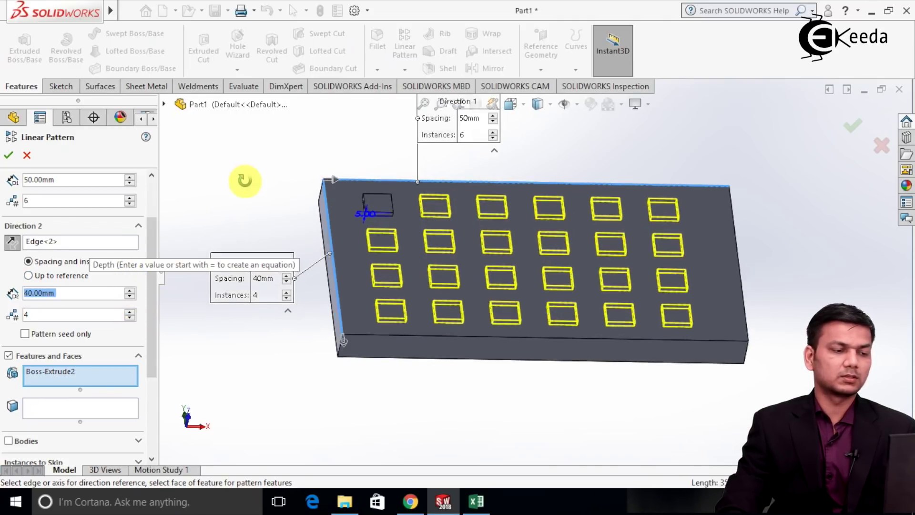
pyautogui.press('f')
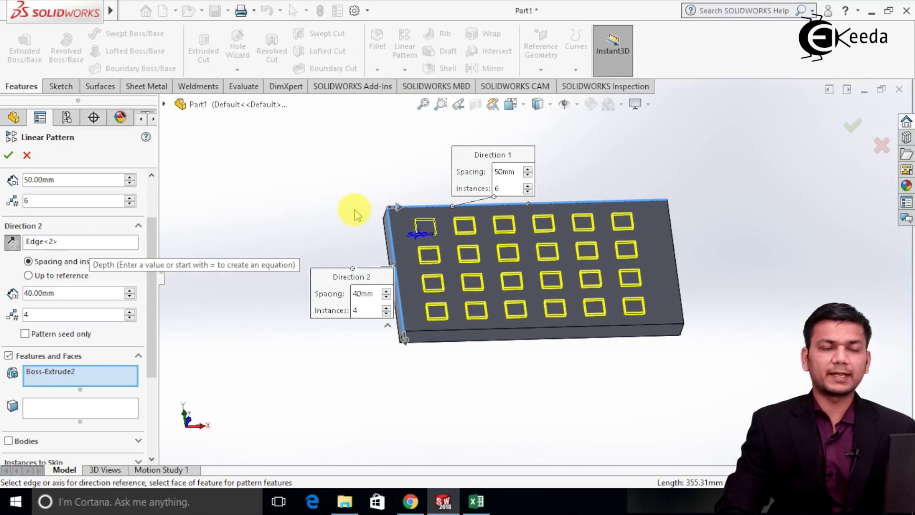
# Step: Reverse Direction 2 and restore it, and do the same with Direction 1 of the pattern
pyautogui.click(12, 242)
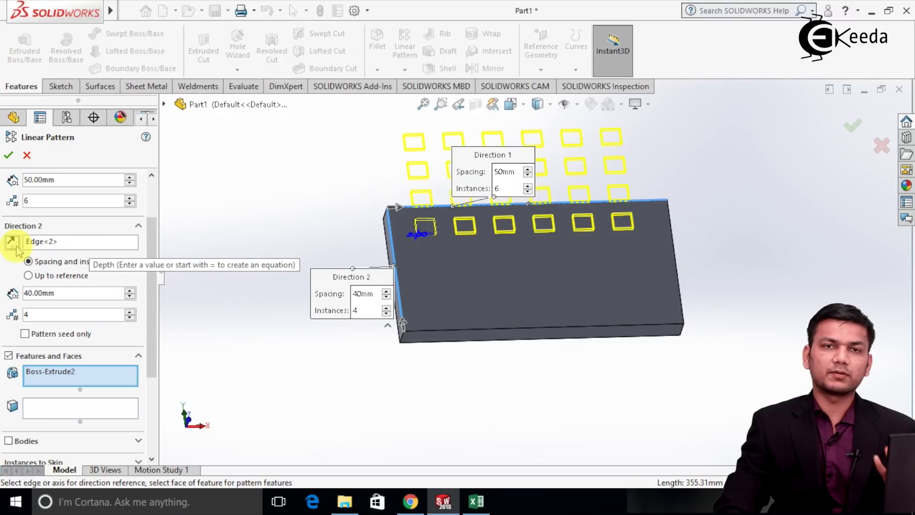
pyautogui.click(13, 243)
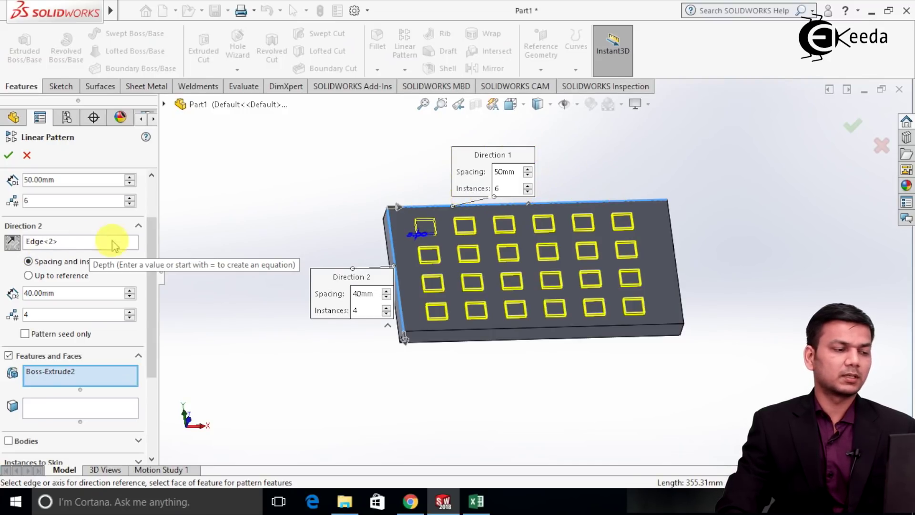
pyautogui.scroll(3, 145, 229)
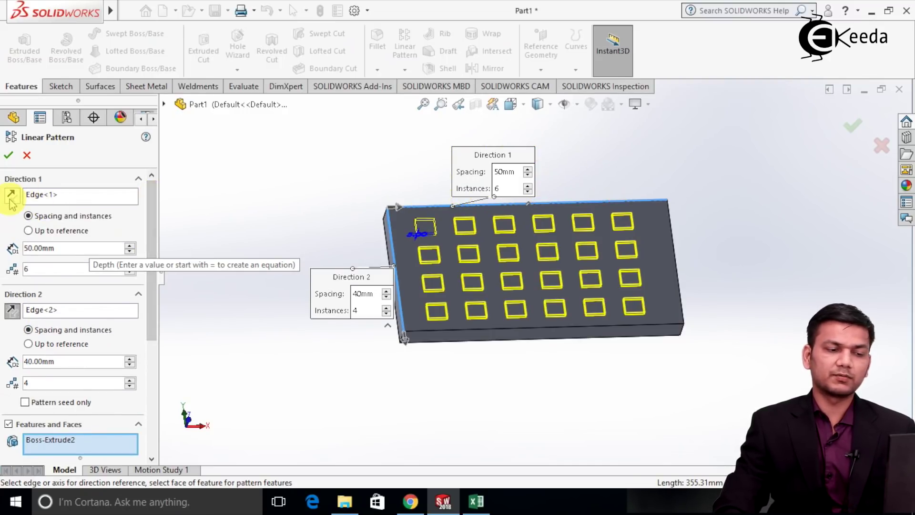
pyautogui.click(11, 199)
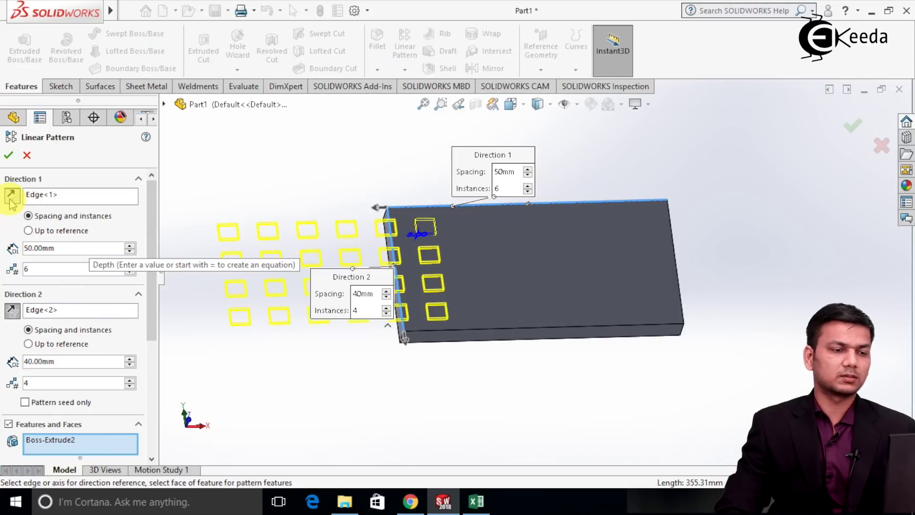
pyautogui.click(10, 199)
# Step: Skip pattern instances (2, 2), (3, 3) and (4, 3) and complete the linear pattern
pyautogui.moveTo(153, 203); pyautogui.dragTo(152, 329)
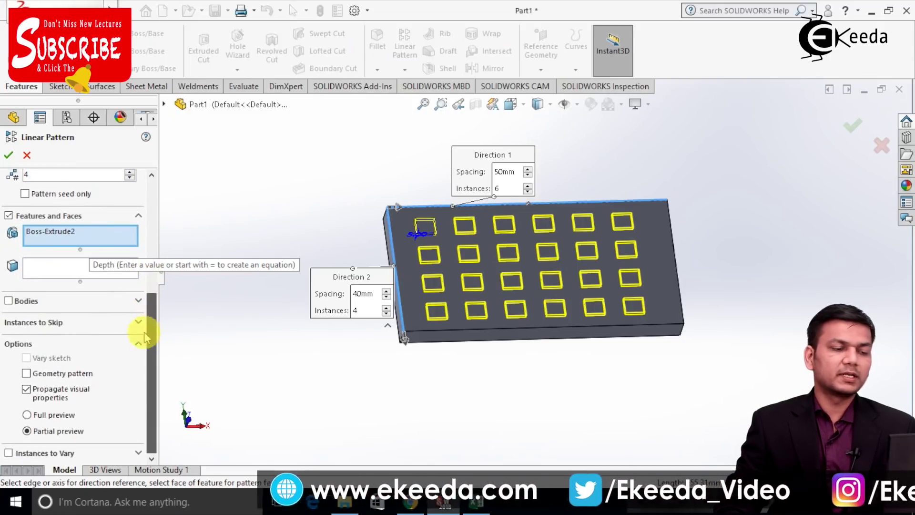
pyautogui.click(121, 325)
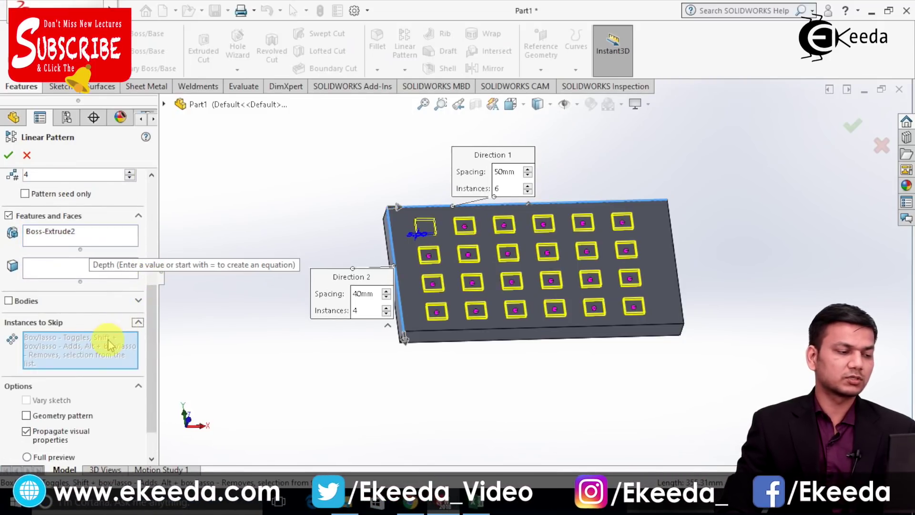
pyautogui.click(470, 257)
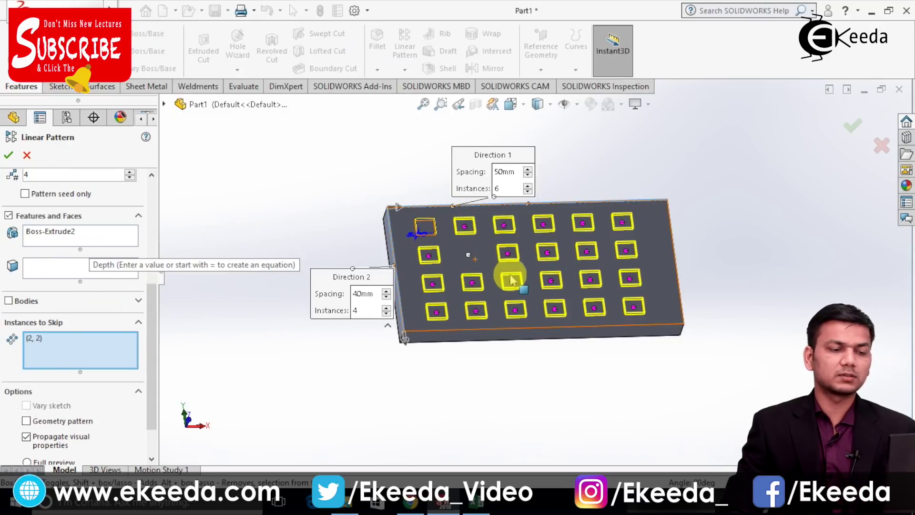
pyautogui.click(511, 283)
pyautogui.click(551, 282)
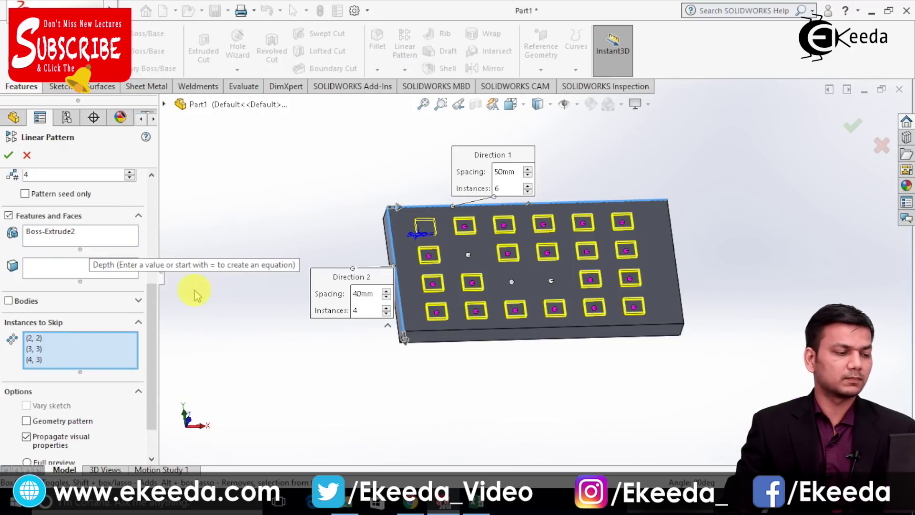
pyautogui.rightClick(113, 345)
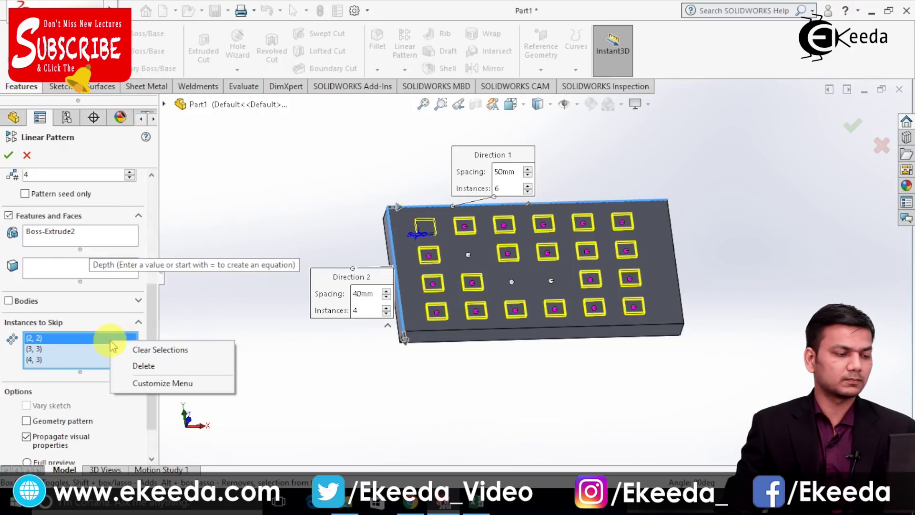
pyautogui.click(209, 291)
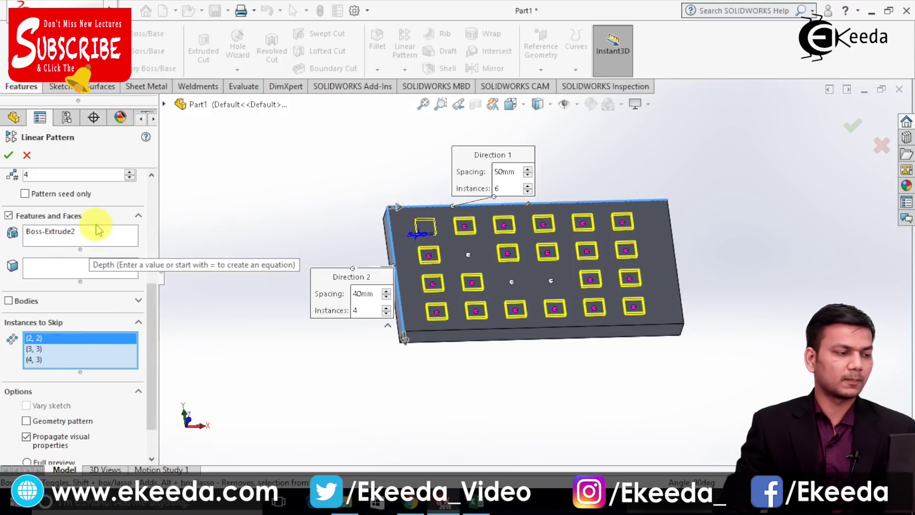
pyautogui.click(10, 157)
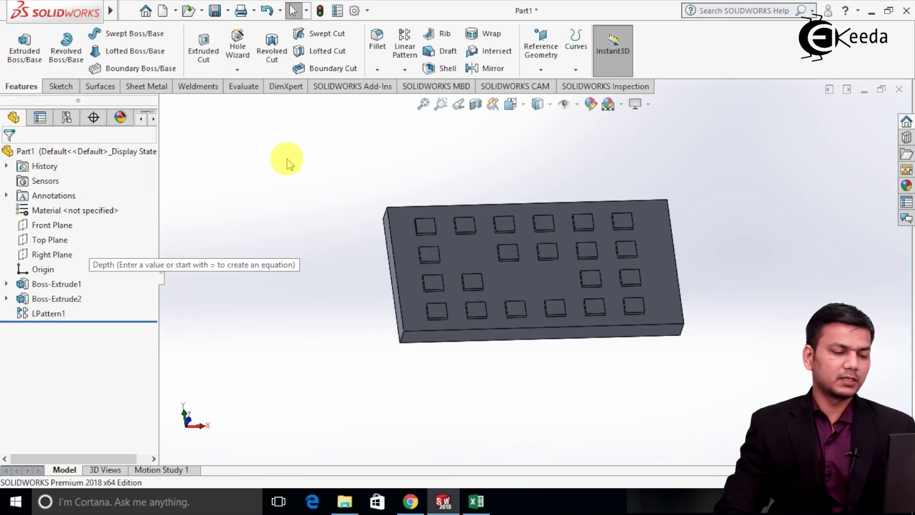
# Step: Undo the linear pattern and start a new one with the small block as the feature to pattern
pyautogui.hotkey('ctrl', 'z')
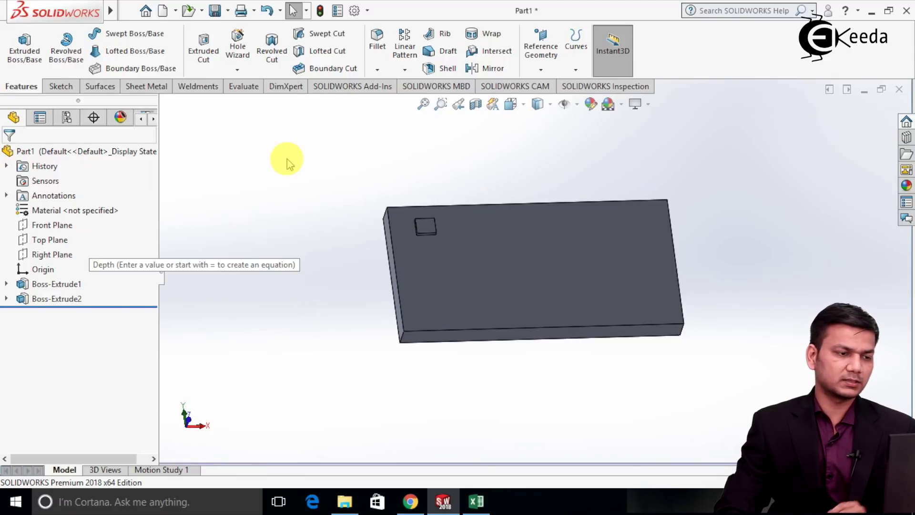
pyautogui.click(405, 52)
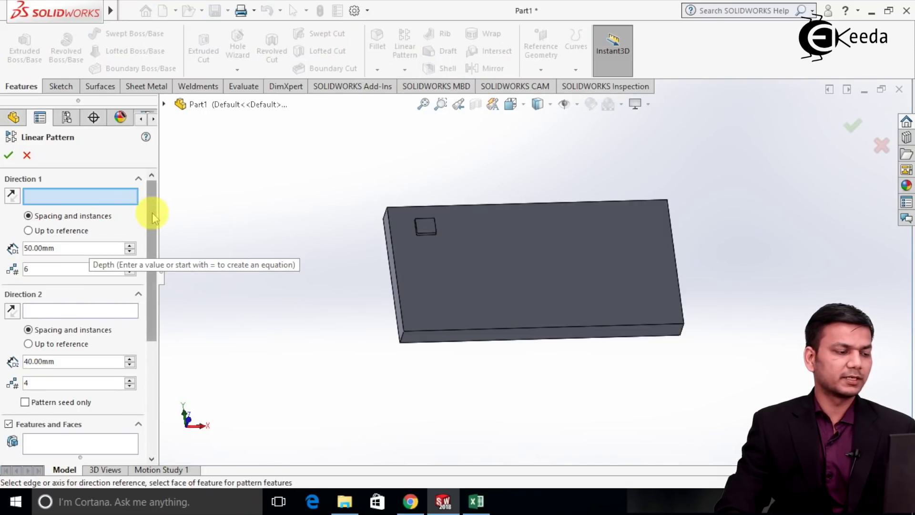
pyautogui.scroll(-3, 115, 283)
pyautogui.click(80, 350)
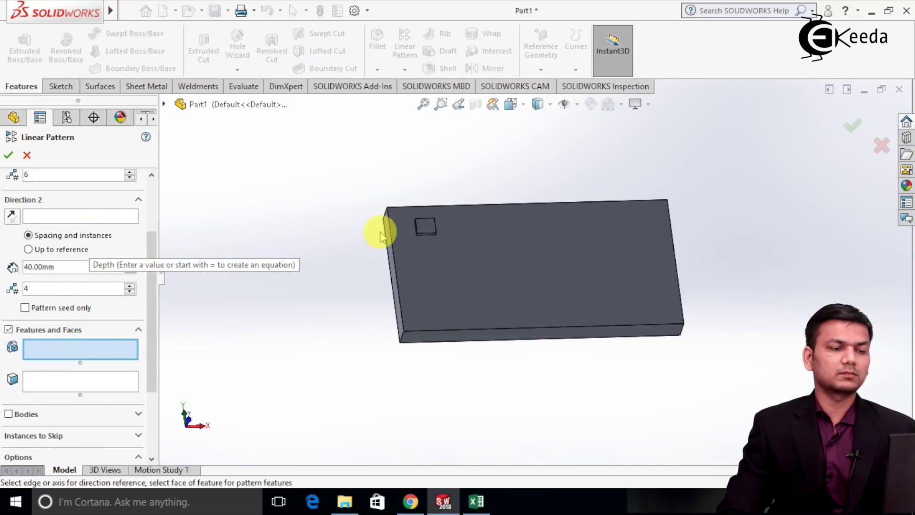
pyautogui.click(422, 226)
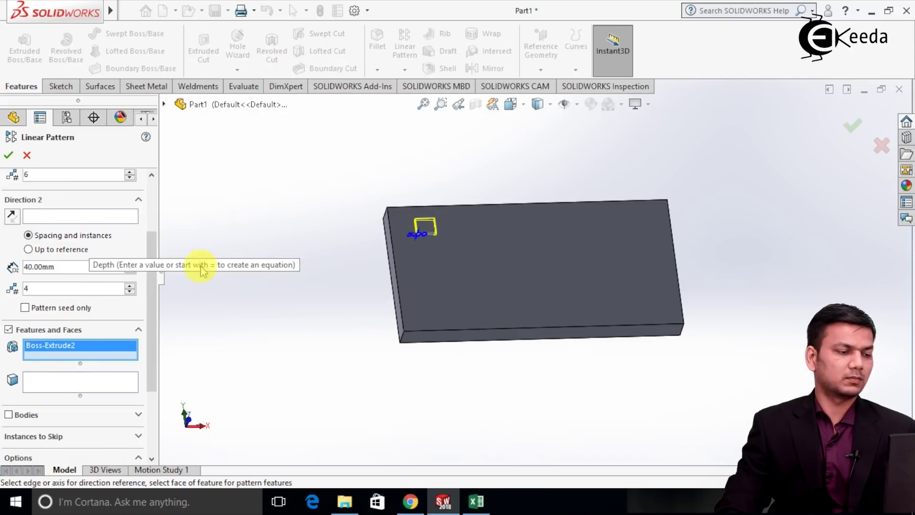
# Step: Set Direction 1 along the plate's long upper edge, using Up to reference with the plate's short right end face
pyautogui.moveTo(153, 302); pyautogui.dragTo(157, 228)
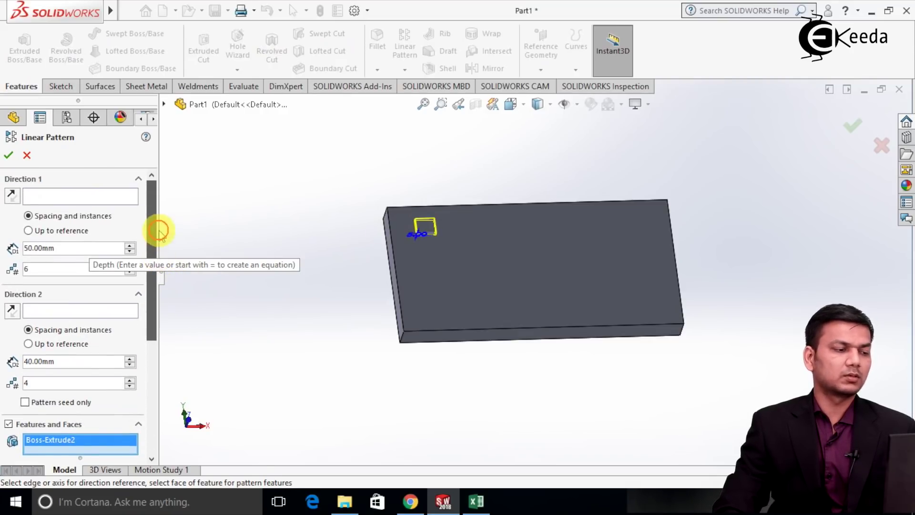
pyautogui.click(87, 196)
pyautogui.click(446, 204)
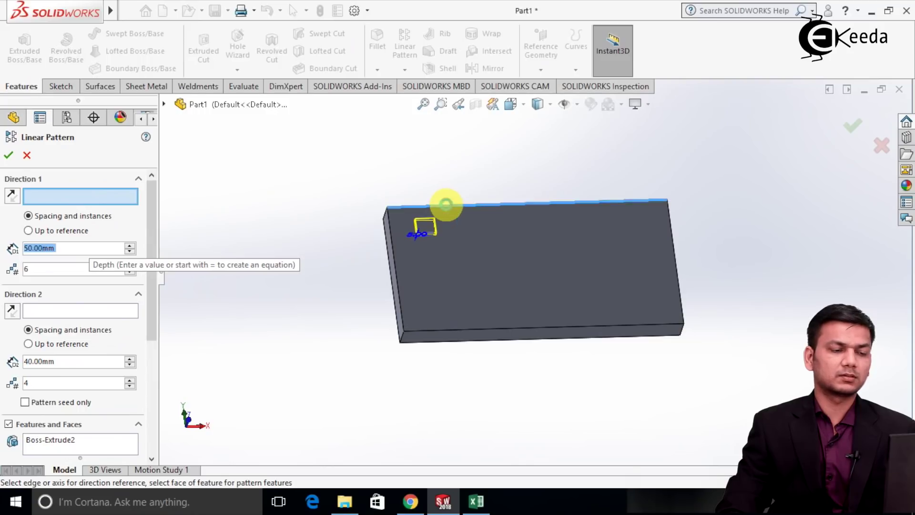
pyautogui.click(65, 233)
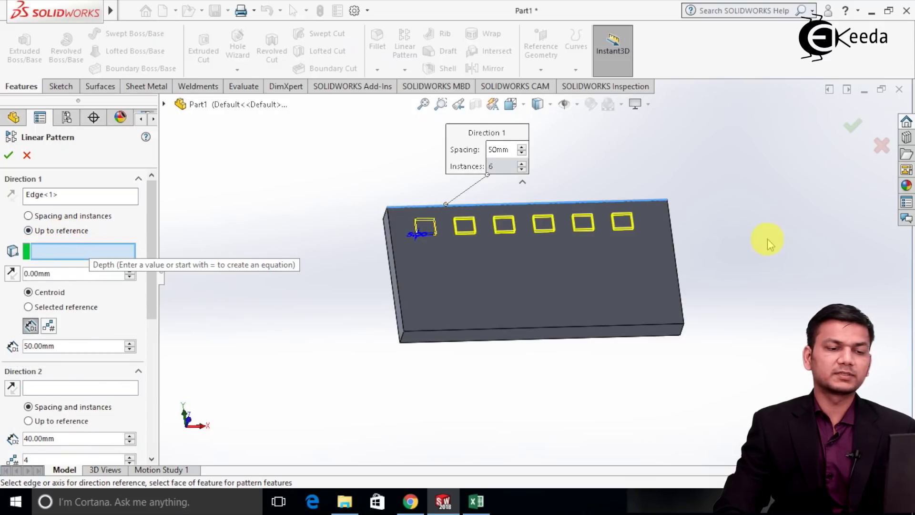
pyautogui.moveTo(769, 242); pyautogui.dragTo(720, 228, button='middle')
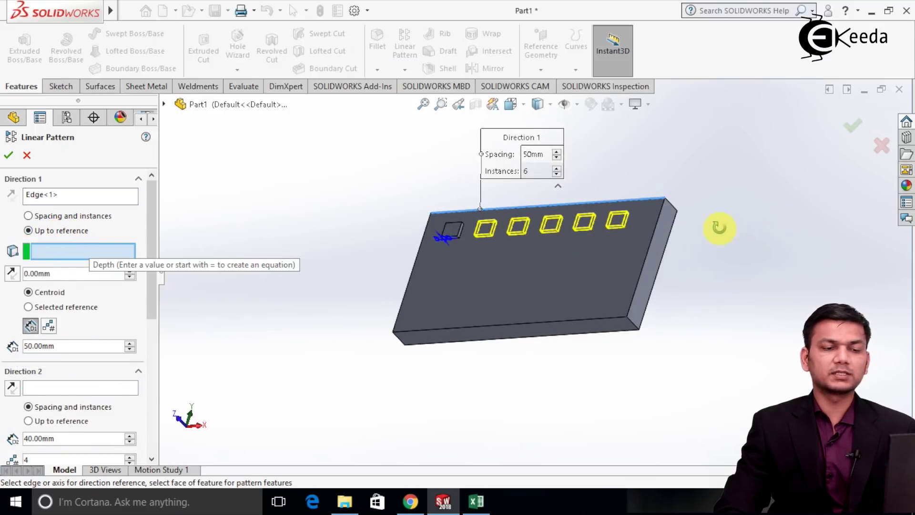
pyautogui.click(659, 243)
pyautogui.moveTo(752, 261); pyautogui.dragTo(583, 256, button='middle')
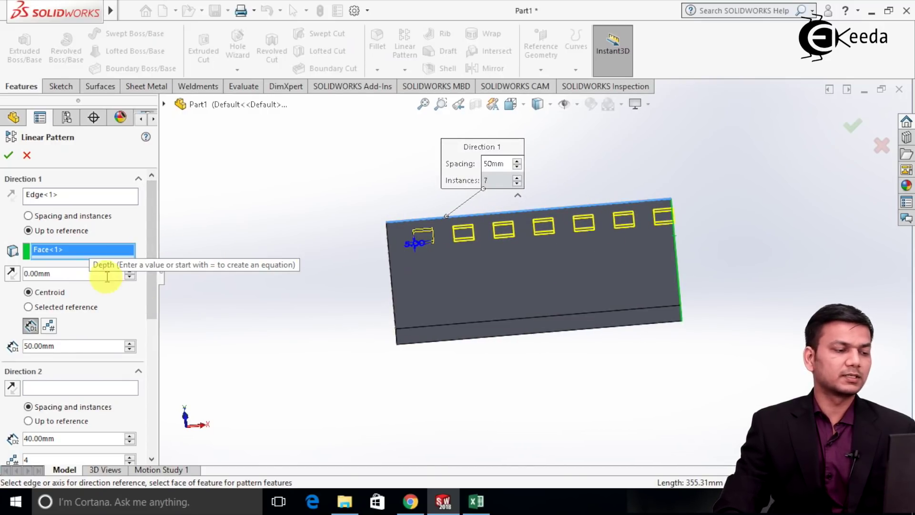
# Step: Try Direction 1 spacings of 40 mm, 60 mm and 80 mm for the up-to-reference pattern
pyautogui.scroll(-2, 147, 300)
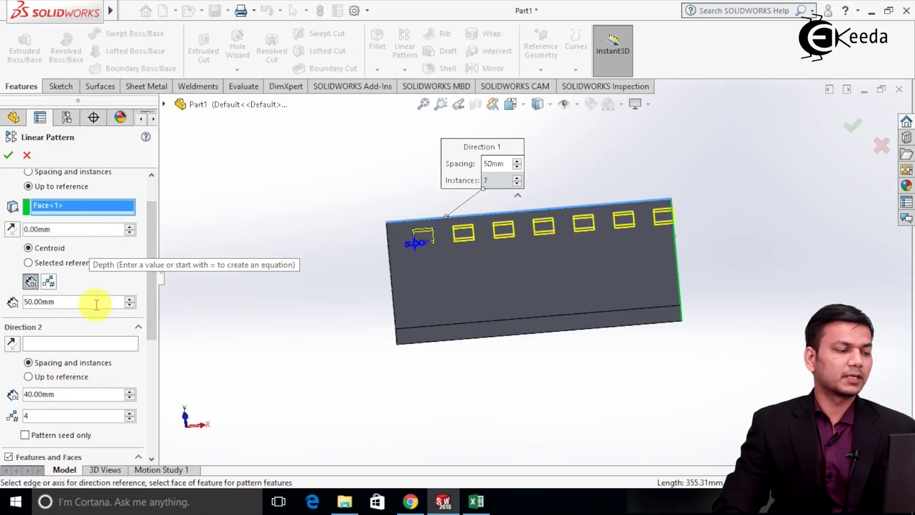
pyautogui.moveTo(96, 304); pyautogui.dragTo(2, 306)
pyautogui.write('40')
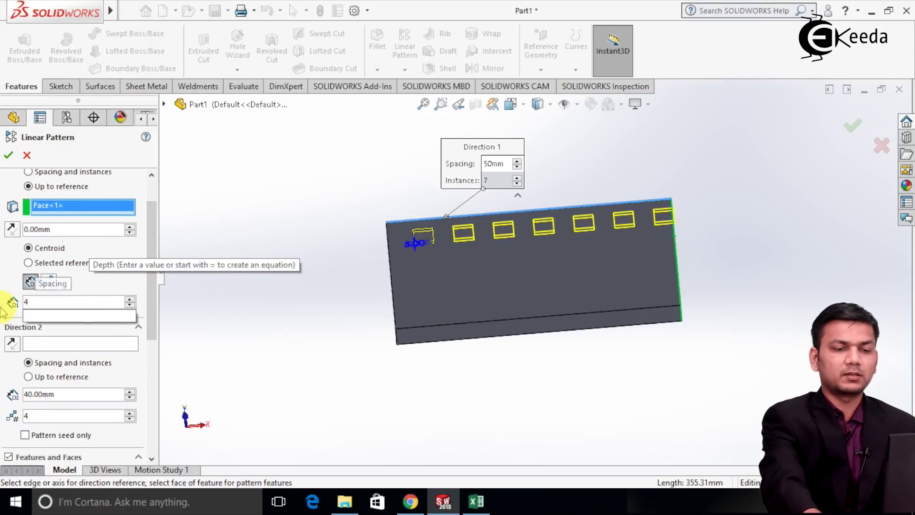
pyautogui.press('Return')
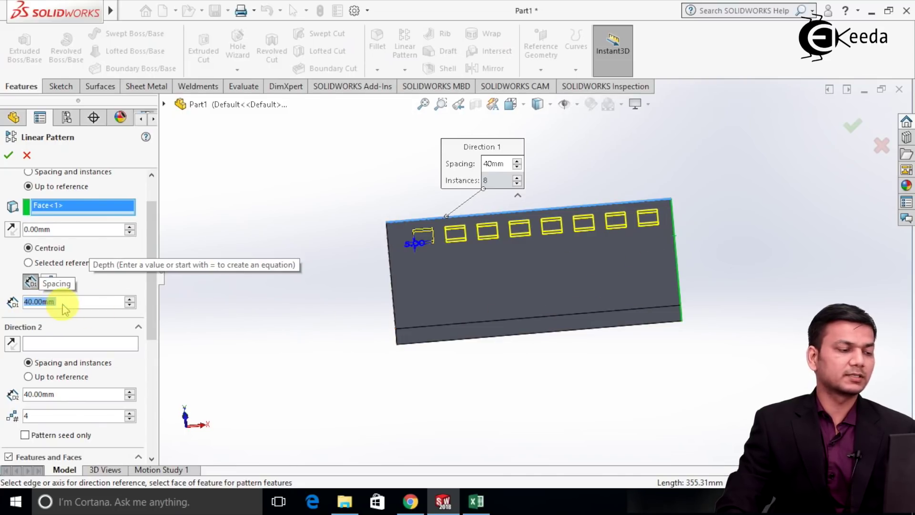
pyautogui.write('60')
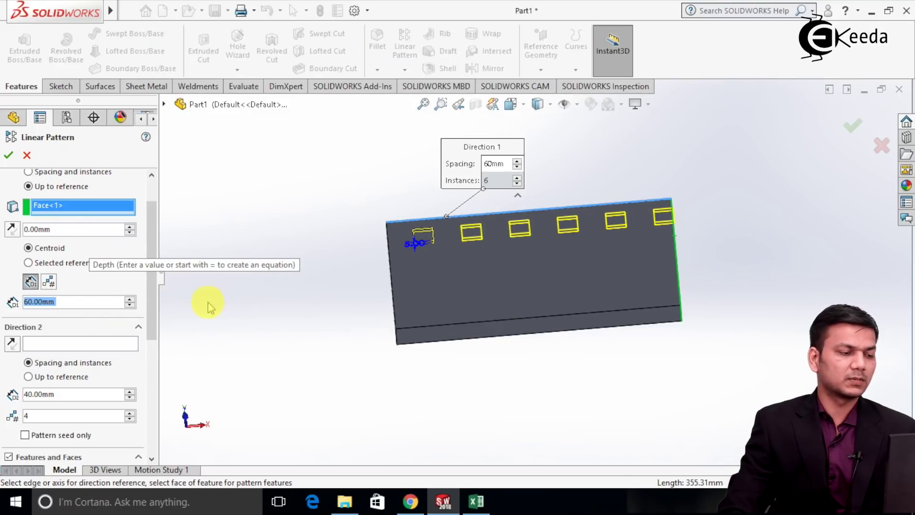
pyautogui.write('80')
pyautogui.press('Return')
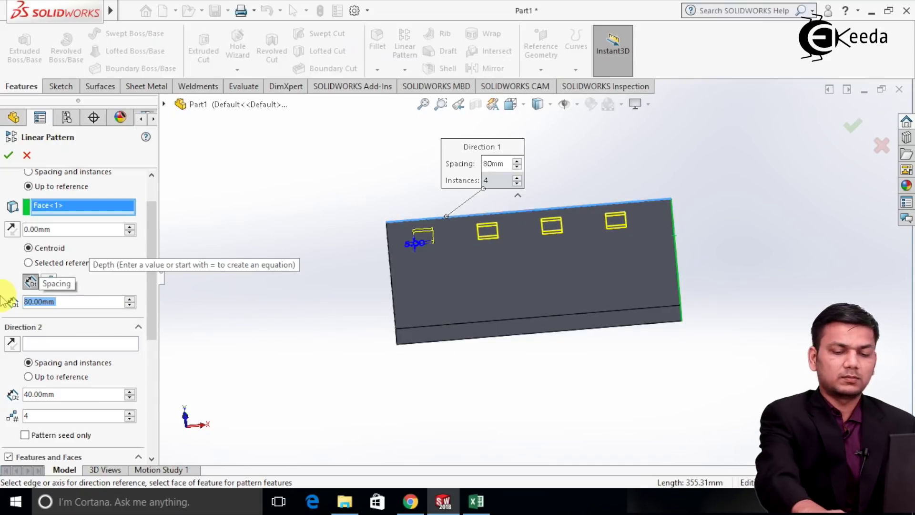
# Step: Set the Direction 1 spacing of the up-to-reference pattern to 90 mm
pyautogui.write('90')
pyautogui.press('Return')
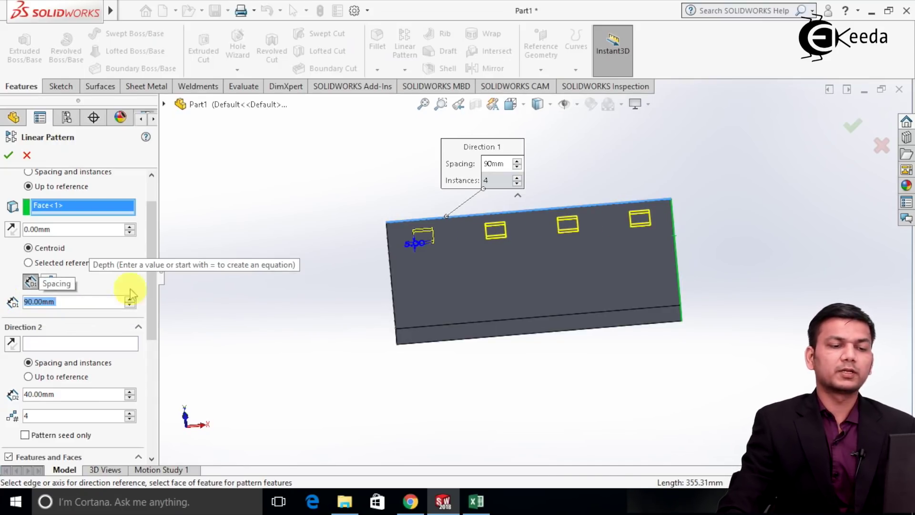
pyautogui.moveTo(736, 222); pyautogui.dragTo(744, 214, button='middle')
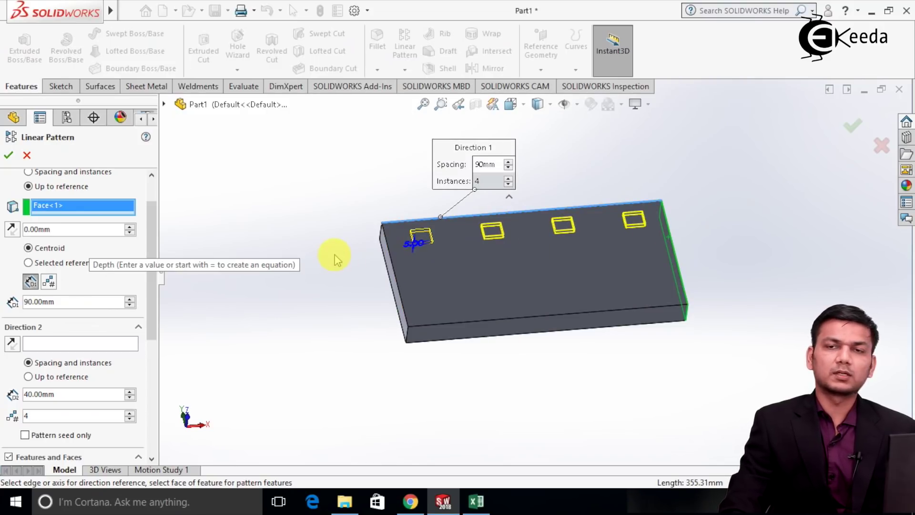
# Step: Set Direction 2 along the plate's short left edge, using Up to reference with the long front side face, and create the pattern
pyautogui.moveTo(157, 237); pyautogui.dragTo(157, 229)
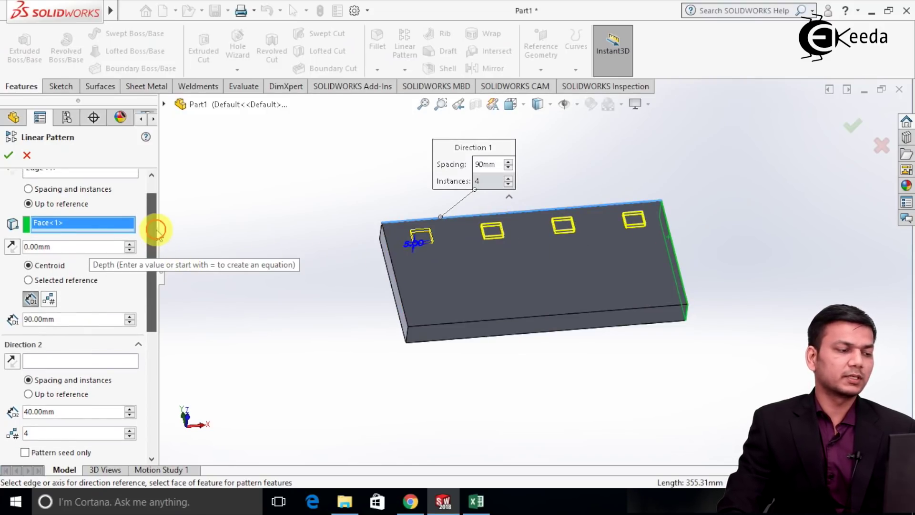
pyautogui.scroll(-3, 157, 231)
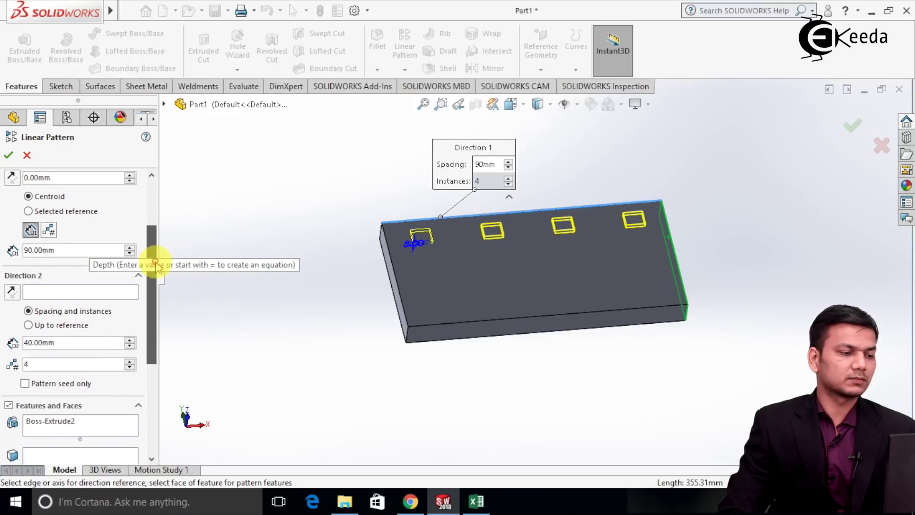
pyautogui.click(109, 293)
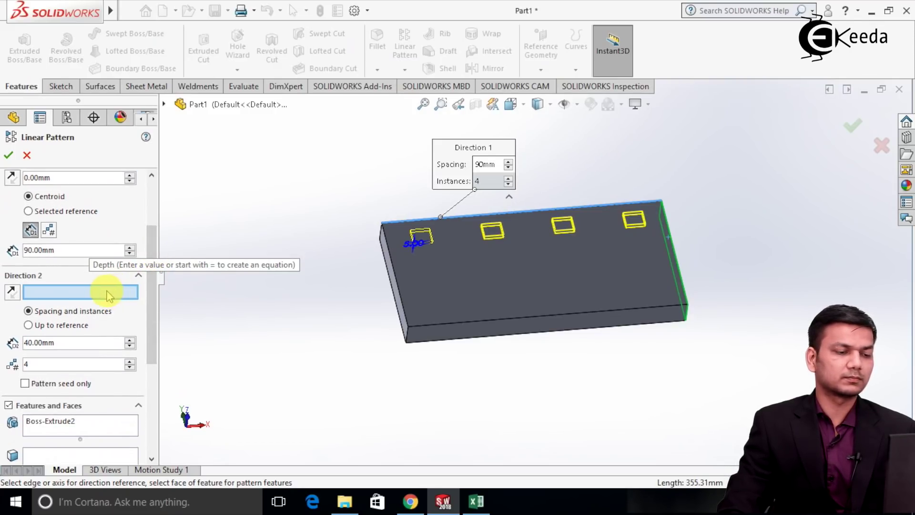
pyautogui.click(396, 274)
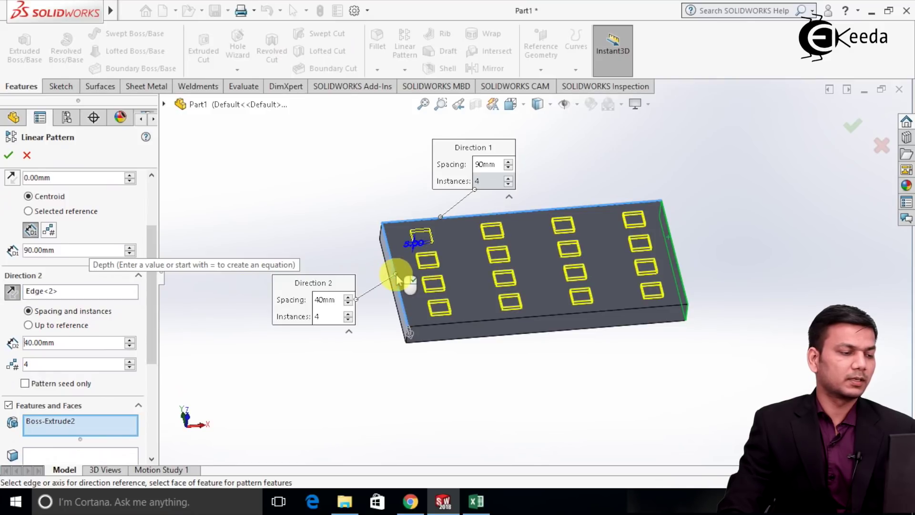
pyautogui.click(63, 327)
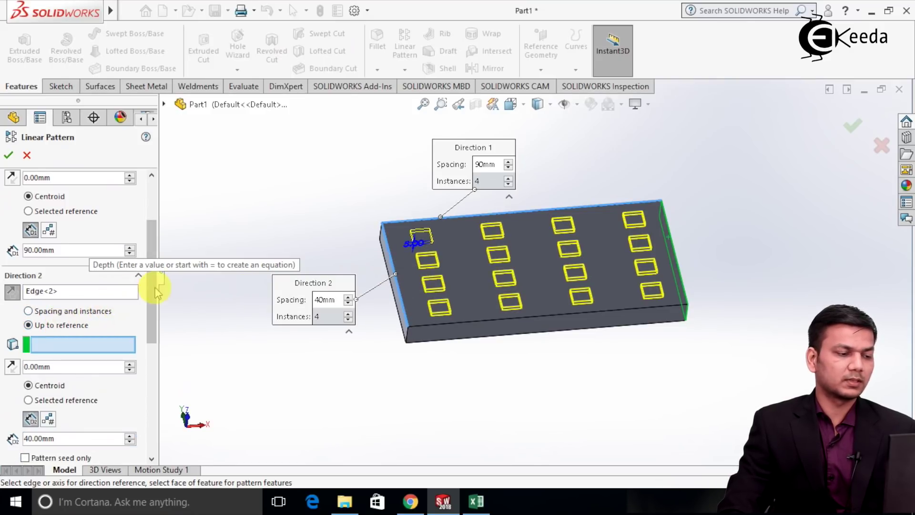
pyautogui.click(459, 337)
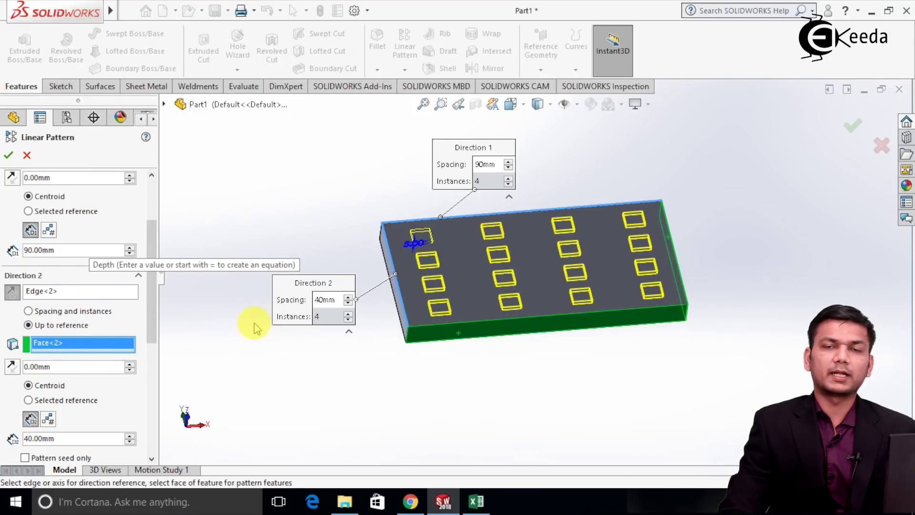
pyautogui.scroll(-3, 153, 305)
pyautogui.scroll(6, 154, 312)
pyautogui.scroll(2, 157, 253)
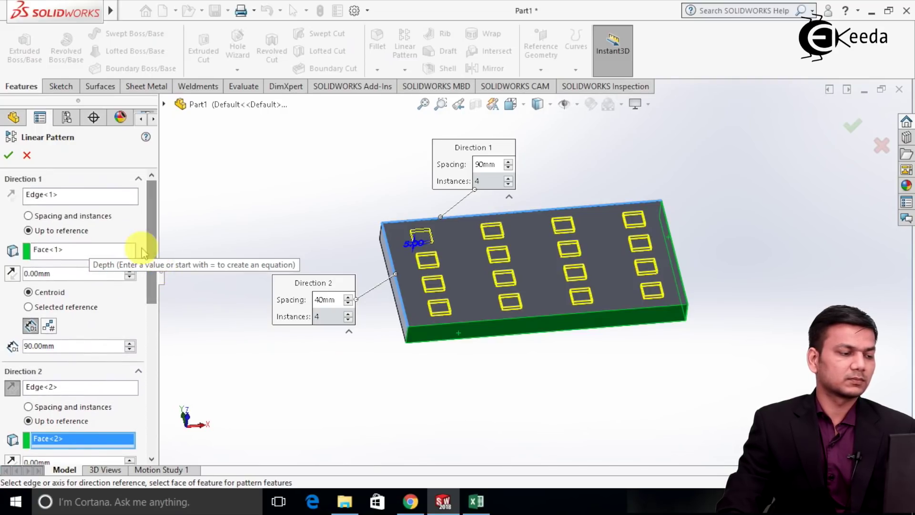
pyautogui.click(7, 155)
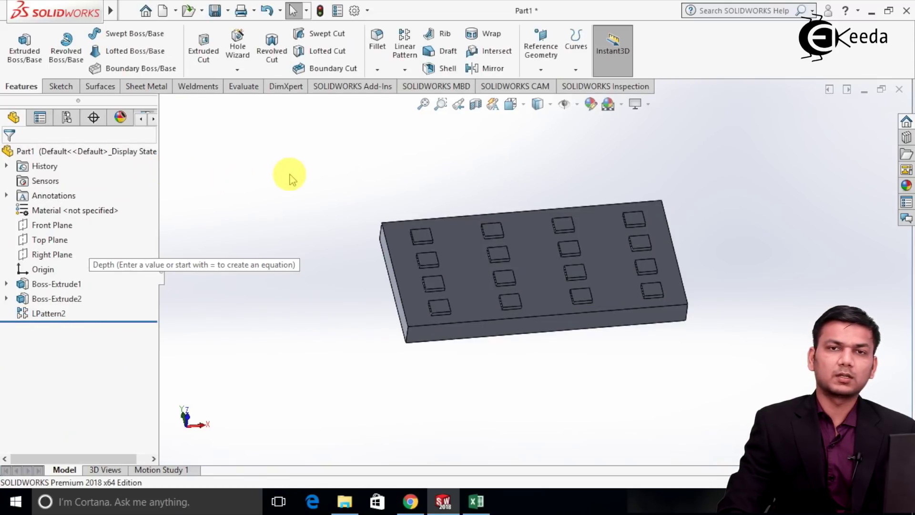
pyautogui.scroll(2, 624, 160)
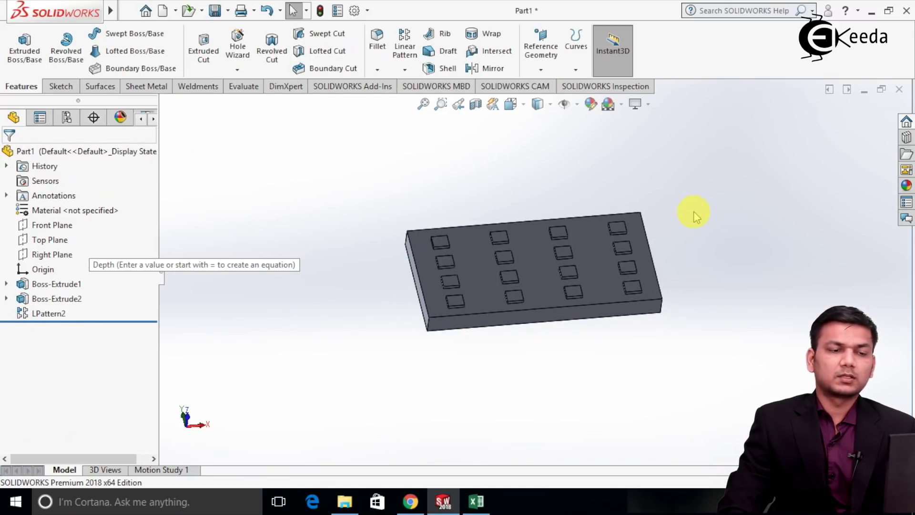
pyautogui.moveTo(693, 215); pyautogui.dragTo(701, 207, button='middle')
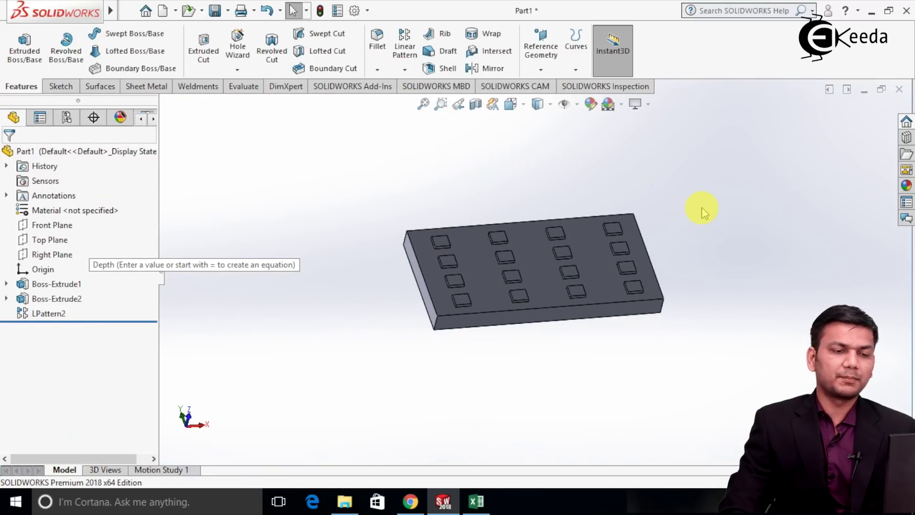
# Step: Close the plate part without saving it and create a new part document
pyautogui.click(900, 90)
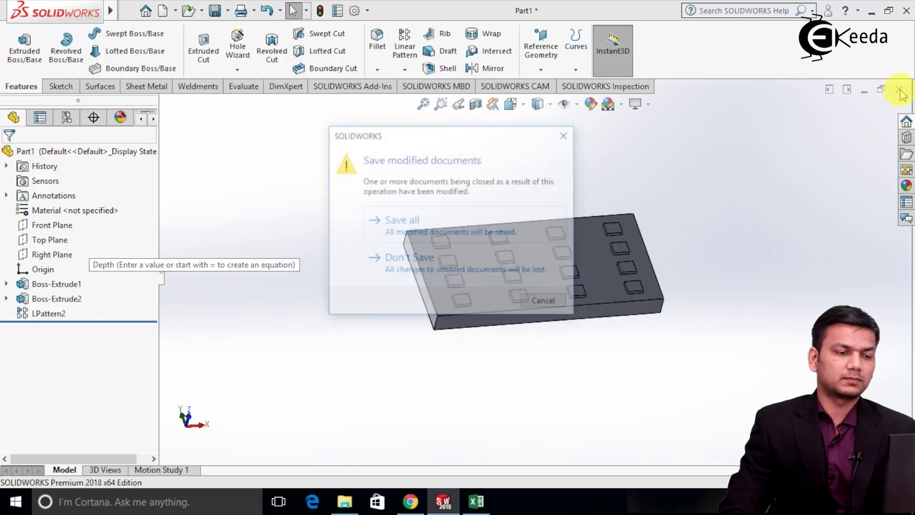
pyautogui.click(505, 264)
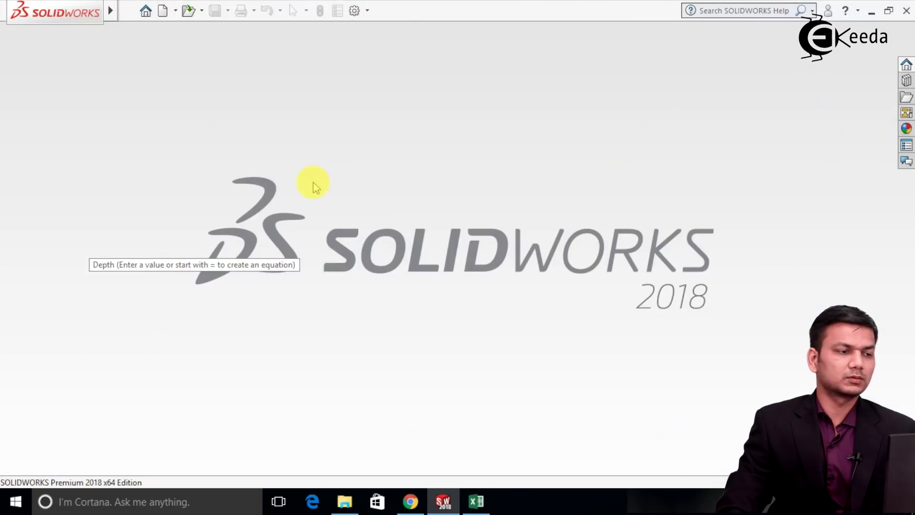
pyautogui.click(166, 11)
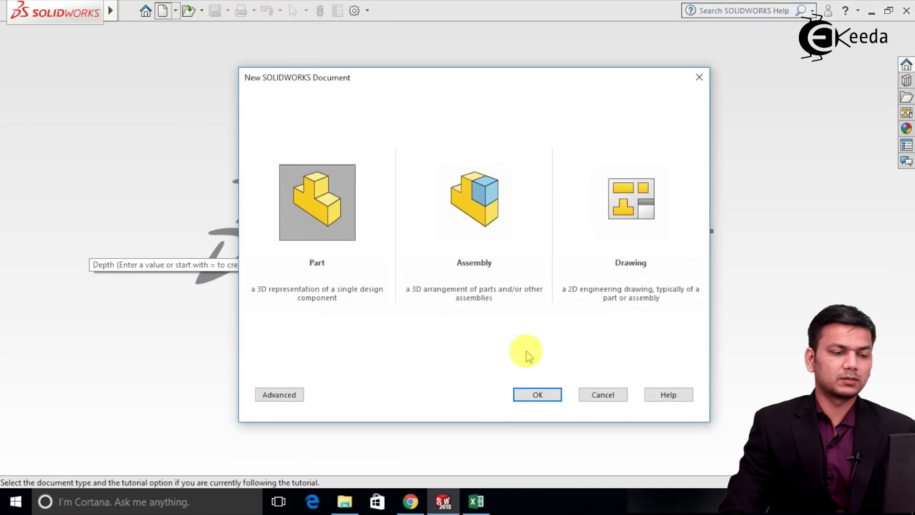
pyautogui.click(537, 394)
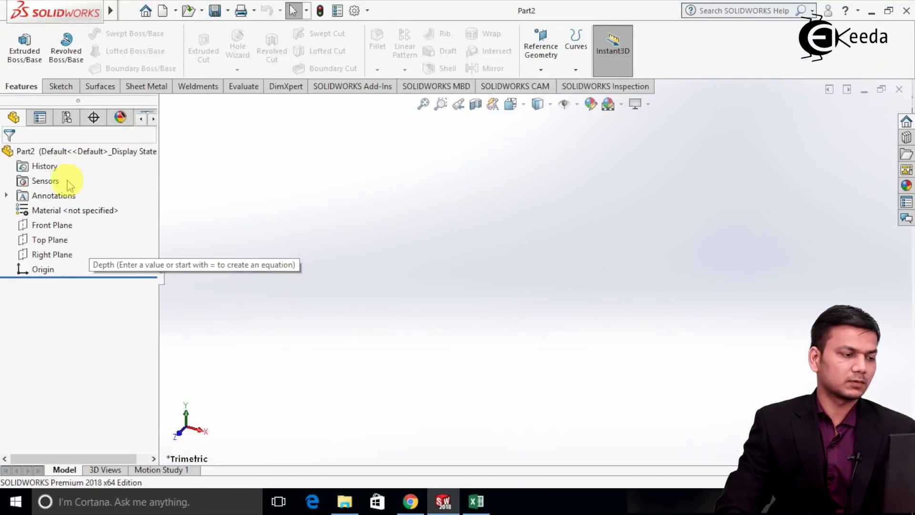
# Step: Sketch a circle of about 250 mm diameter centred on the origin of the Front Plane and exit the sketch
pyautogui.rightClick(55, 226)
pyautogui.click(68, 208)
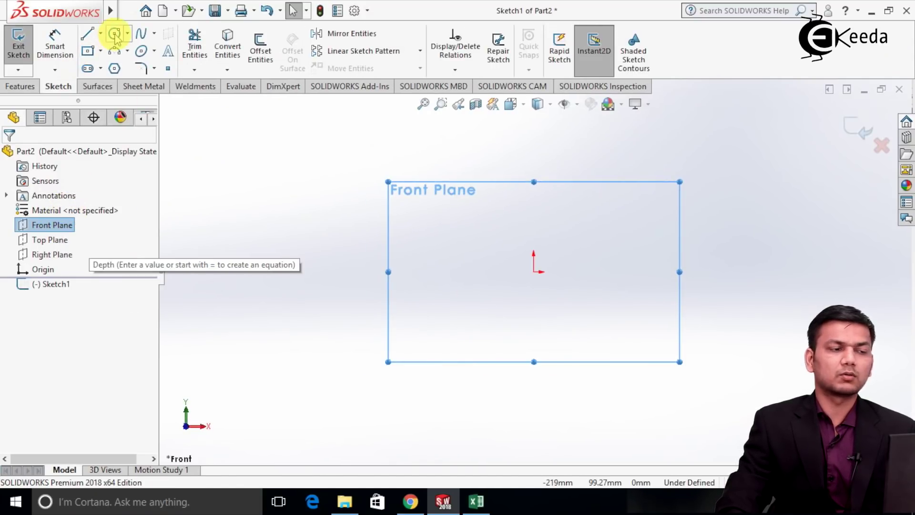
pyautogui.click(115, 34)
pyautogui.moveTo(534, 271); pyautogui.dragTo(704, 158)
pyautogui.rightClick(703, 159)
pyautogui.click(735, 167)
pyautogui.press('f')
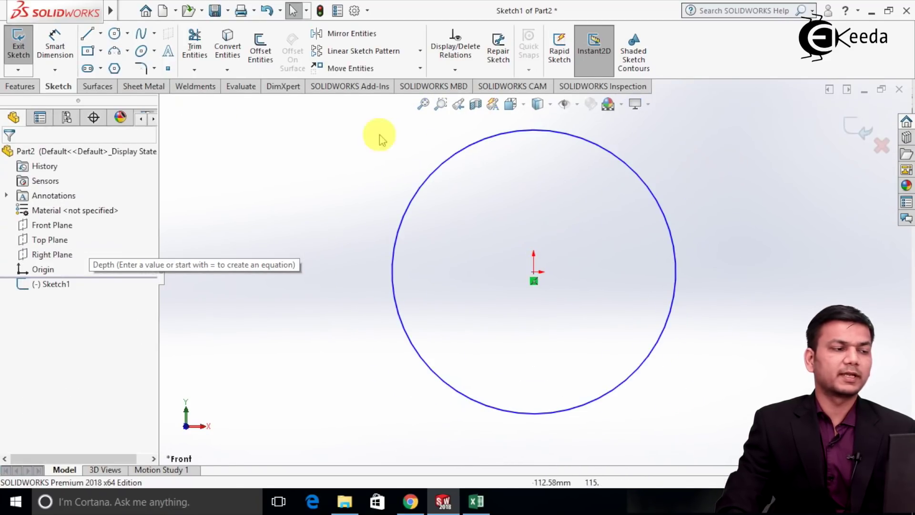
pyautogui.click(11, 26)
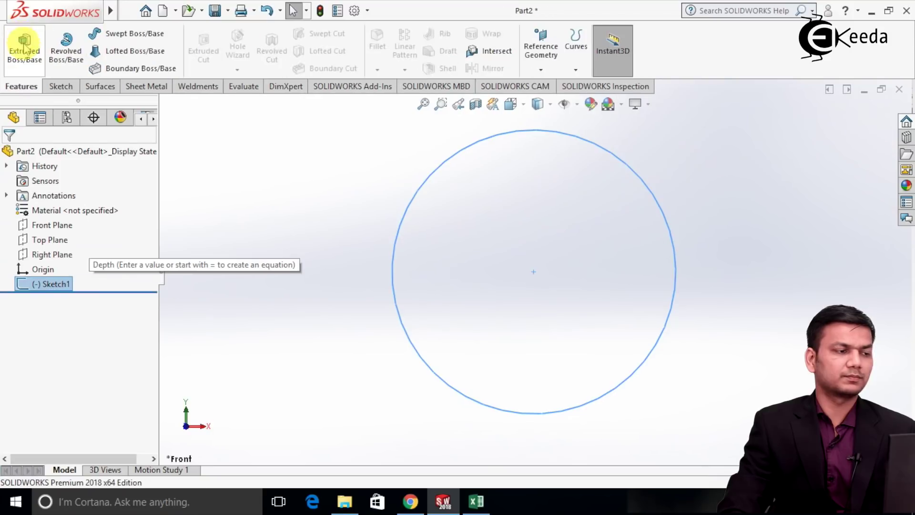
# Step: Extrude the circle 200 mm with a Blind end condition to form a solid cylinder
pyautogui.click(40, 67)
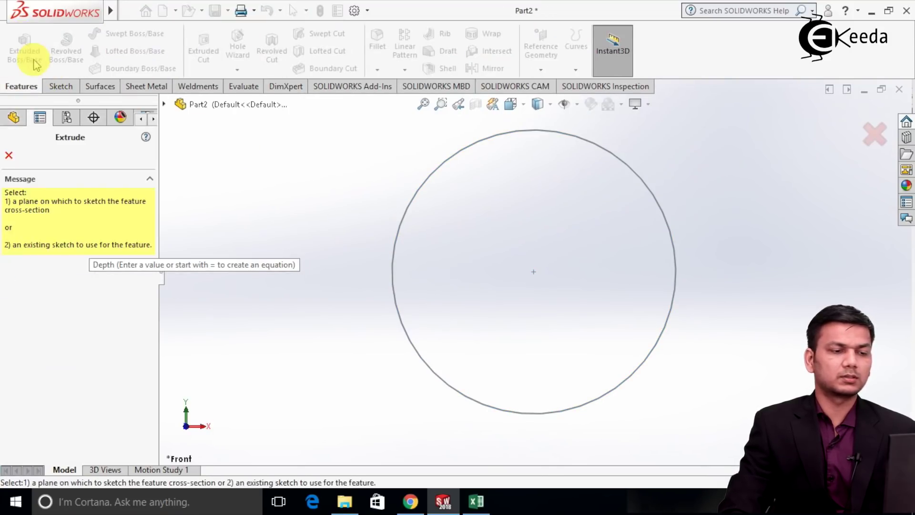
pyautogui.click(442, 165)
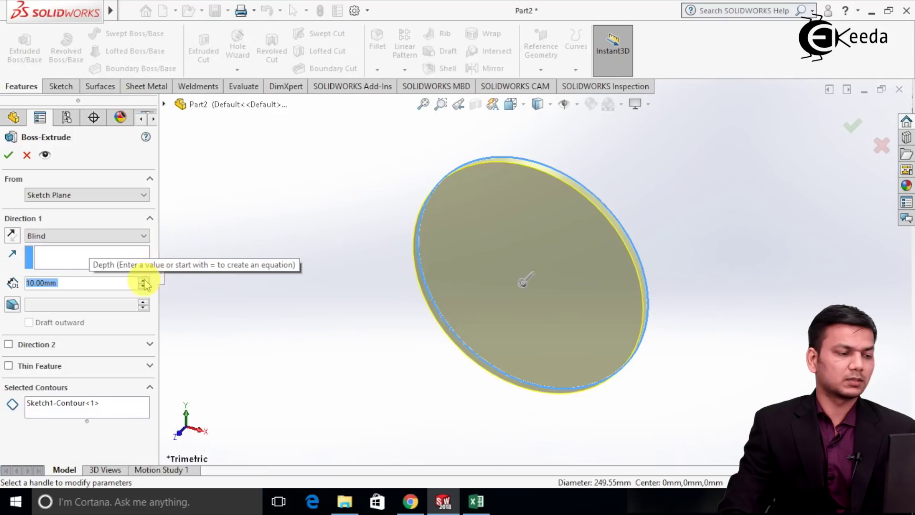
pyautogui.click(143, 281)
pyautogui.click(143, 281)
pyautogui.click(143, 281)
pyautogui.click(143, 282)
pyautogui.click(144, 281)
pyautogui.click(144, 281)
pyautogui.click(143, 282)
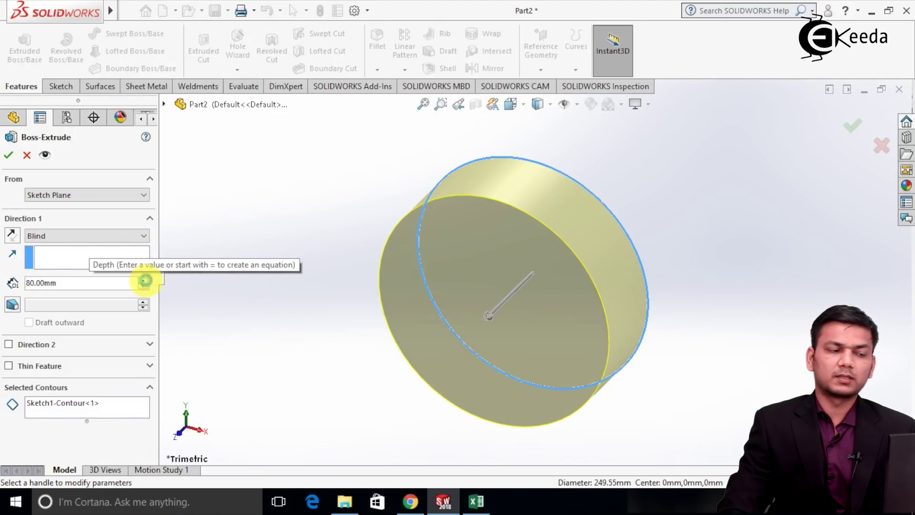
pyautogui.click(143, 281)
pyautogui.click(144, 281)
pyautogui.click(144, 282)
pyautogui.click(144, 282)
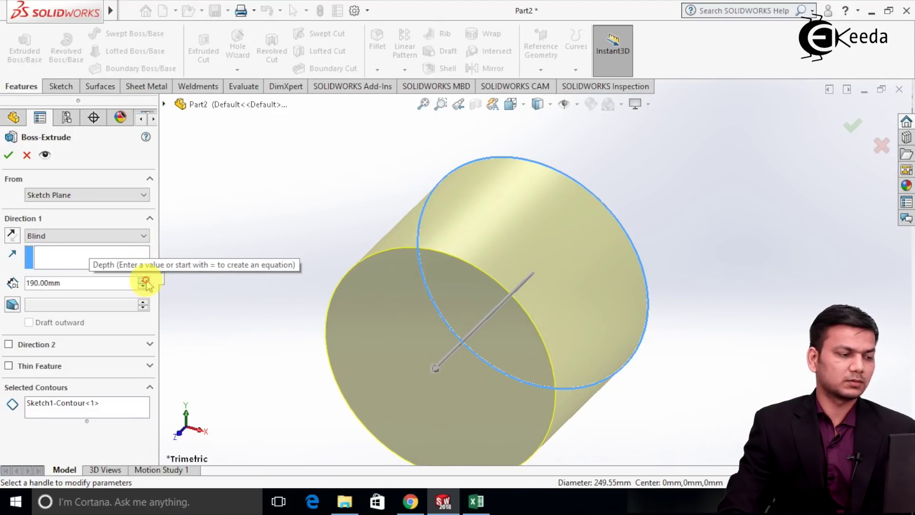
pyautogui.click(144, 281)
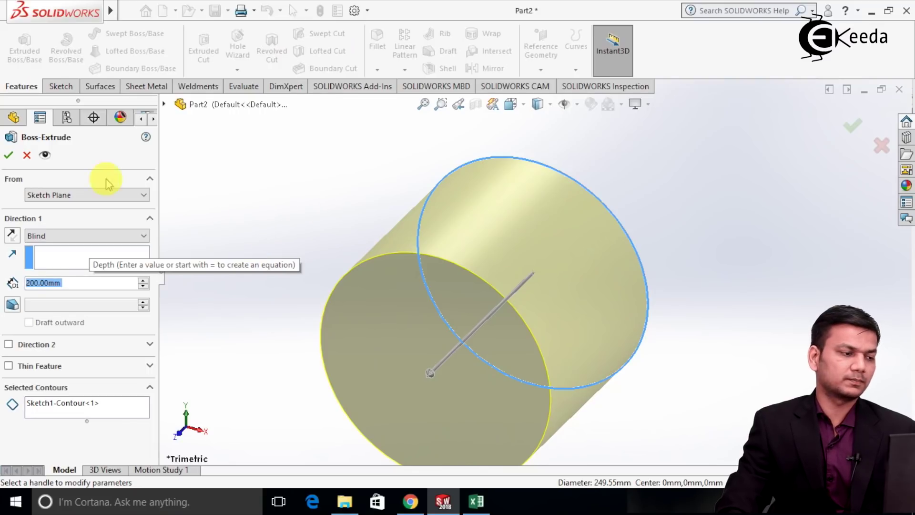
pyautogui.click(10, 157)
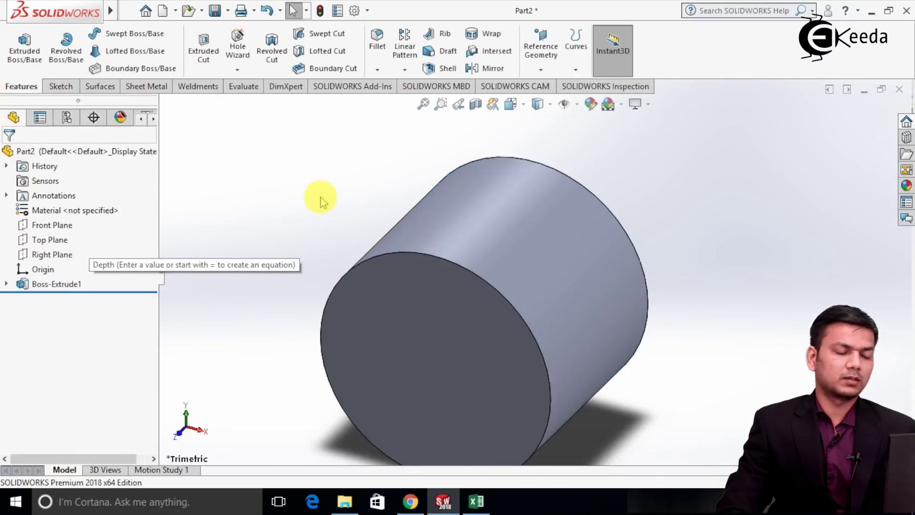
# Step: Start a new sketch on the cylinder's flat front end face
pyautogui.moveTo(355, 281); pyautogui.dragTo(388, 245, button='middle')
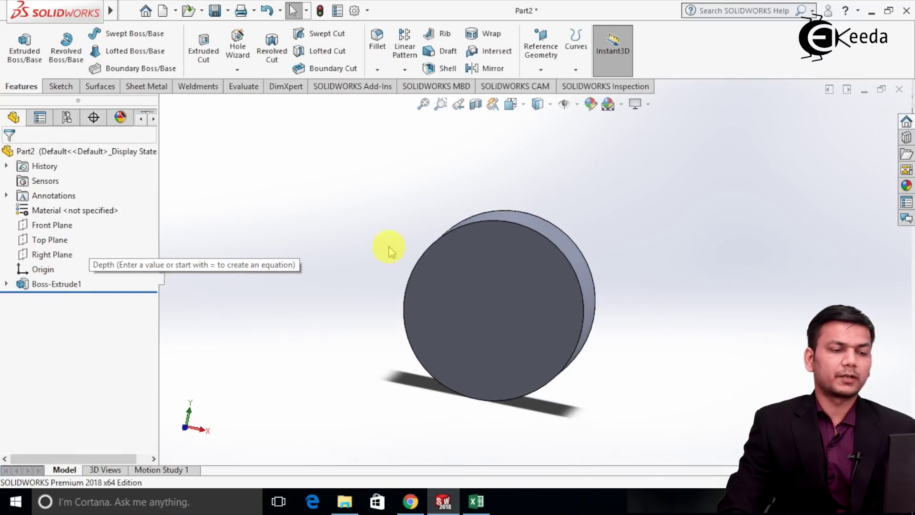
pyautogui.click(492, 231)
pyautogui.rightClick(493, 230)
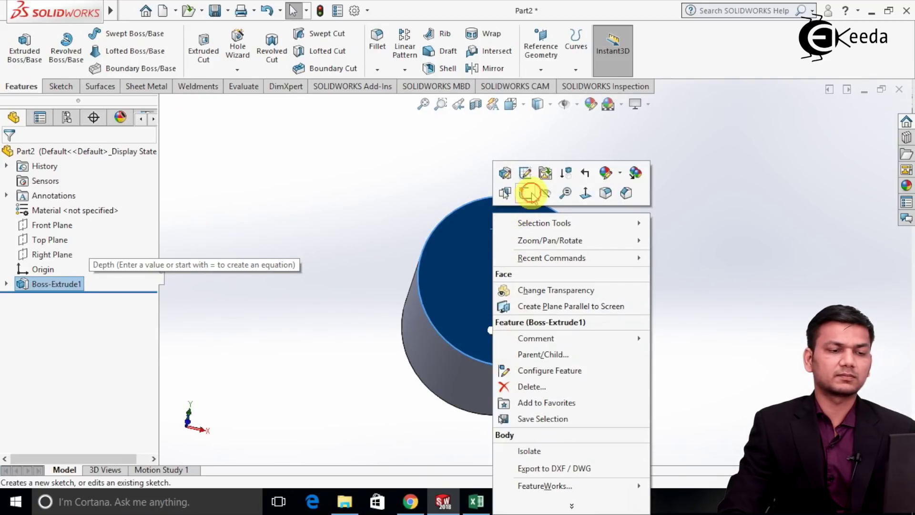
pyautogui.click(531, 194)
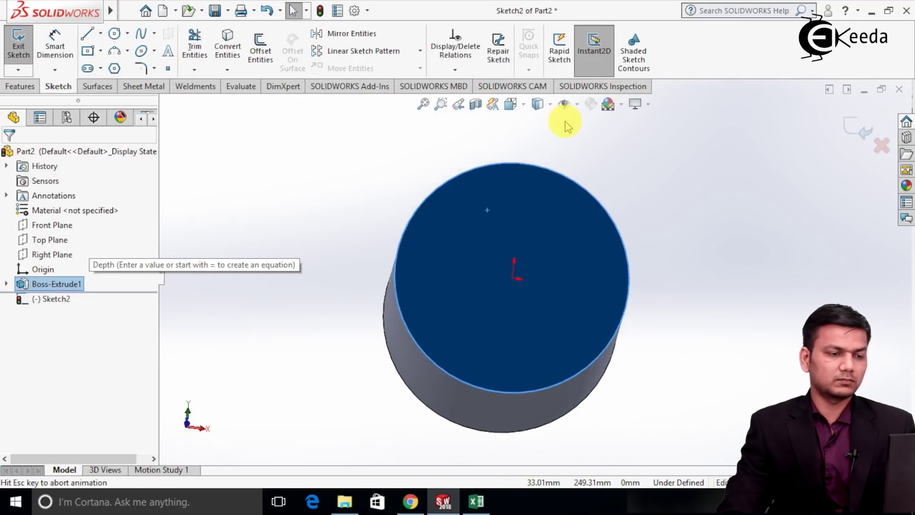
pyautogui.click(328, 161)
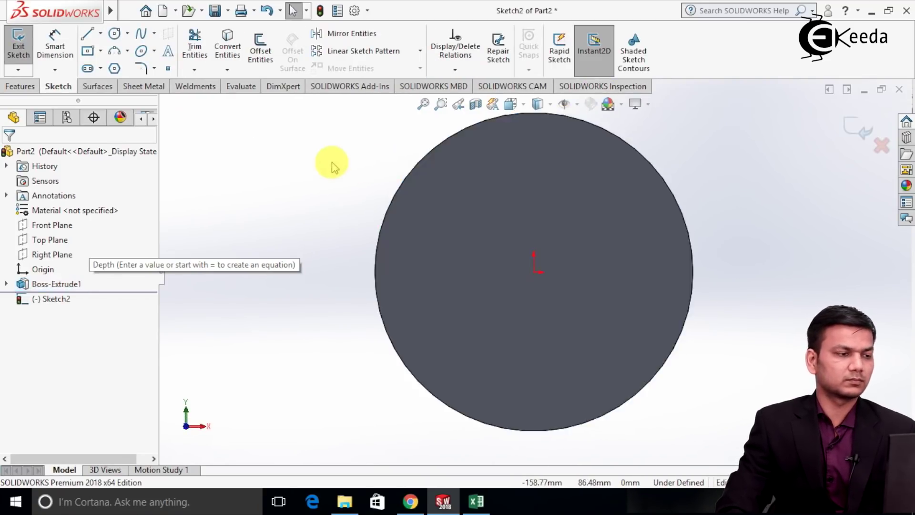
pyautogui.click(88, 49)
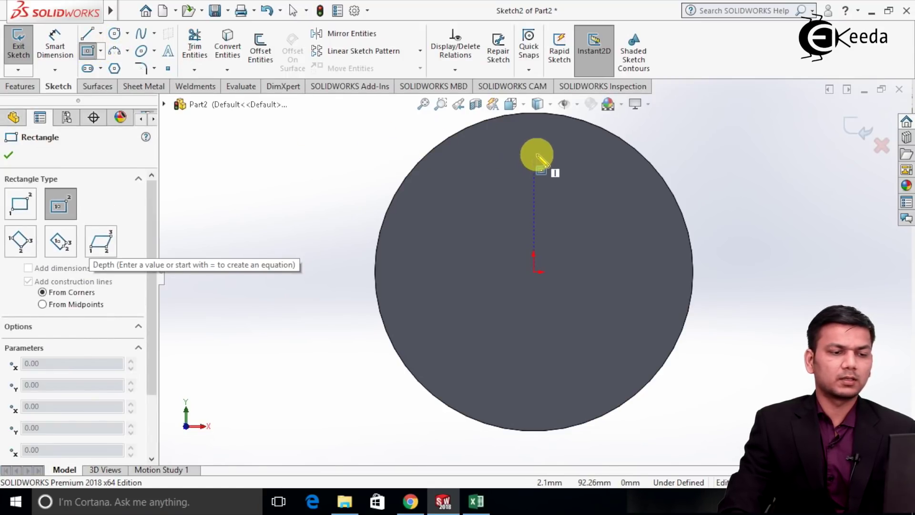
pyautogui.click(535, 153)
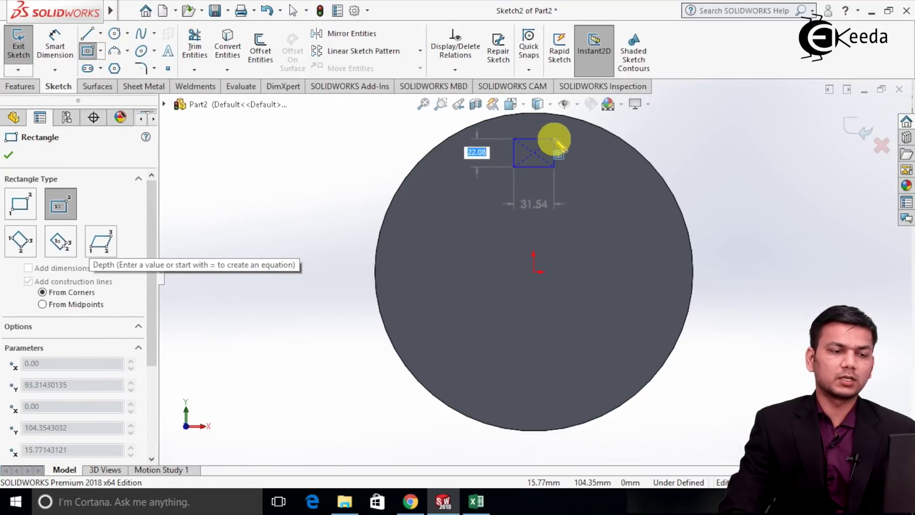
pyautogui.rightClick(555, 140)
pyautogui.click(587, 150)
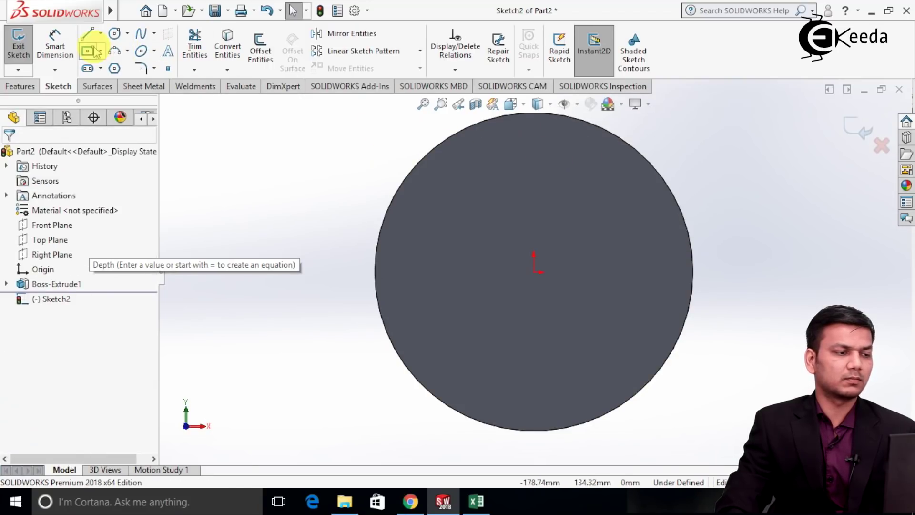
# Step: Sketch a center rectangle about 36 mm wide straight above the origin near the face's upper rim, and exit the sketch
pyautogui.click(87, 49)
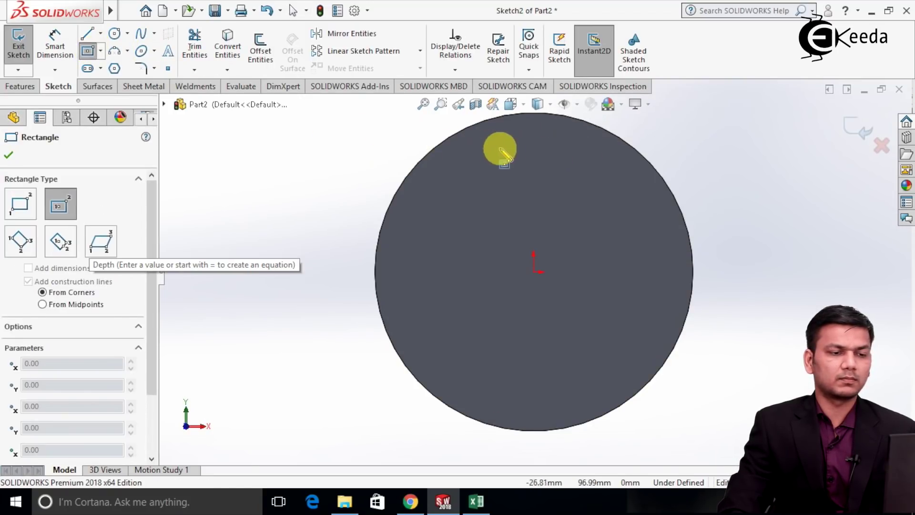
pyautogui.click(534, 151)
pyautogui.click(556, 138)
pyautogui.rightClick(555, 140)
pyautogui.click(590, 150)
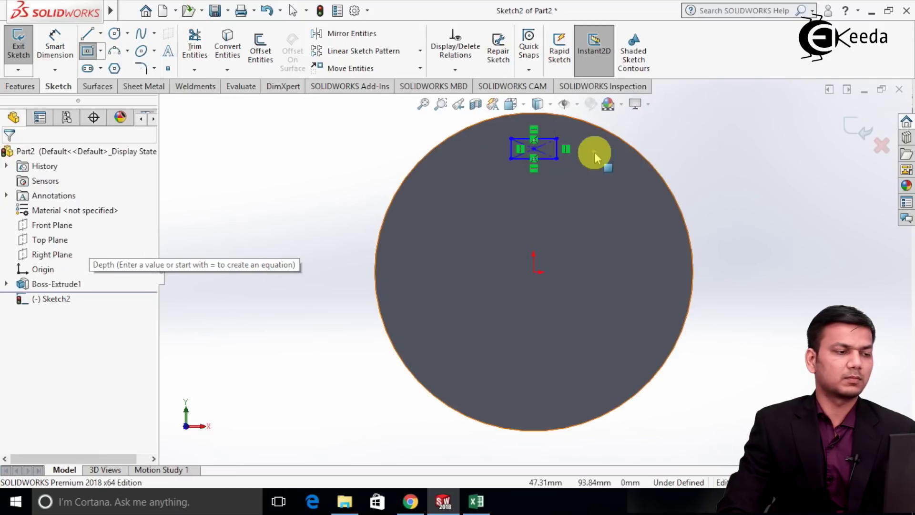
pyautogui.click(19, 45)
# Step: Cut-extrude the rectangle sketch 50 mm deep into the cylinder with a Blind end condition
pyautogui.click(212, 102)
pyautogui.click(210, 64)
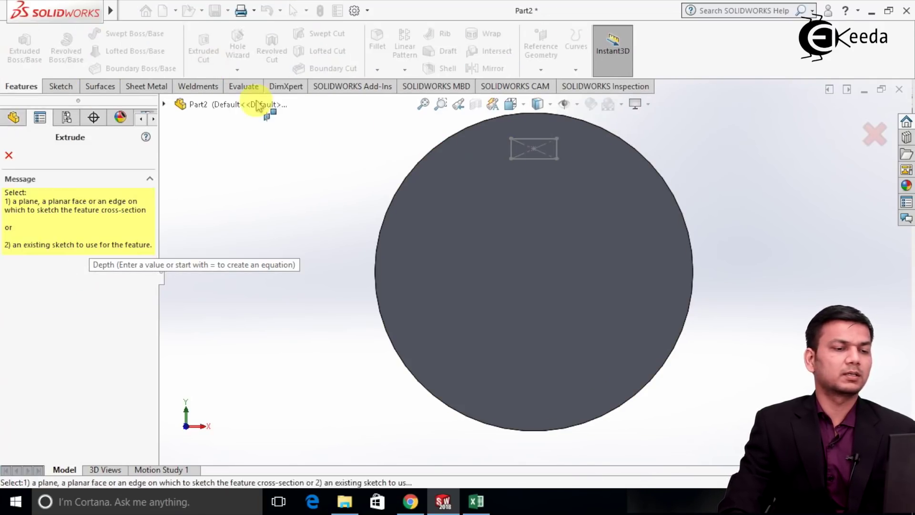
pyautogui.click(526, 138)
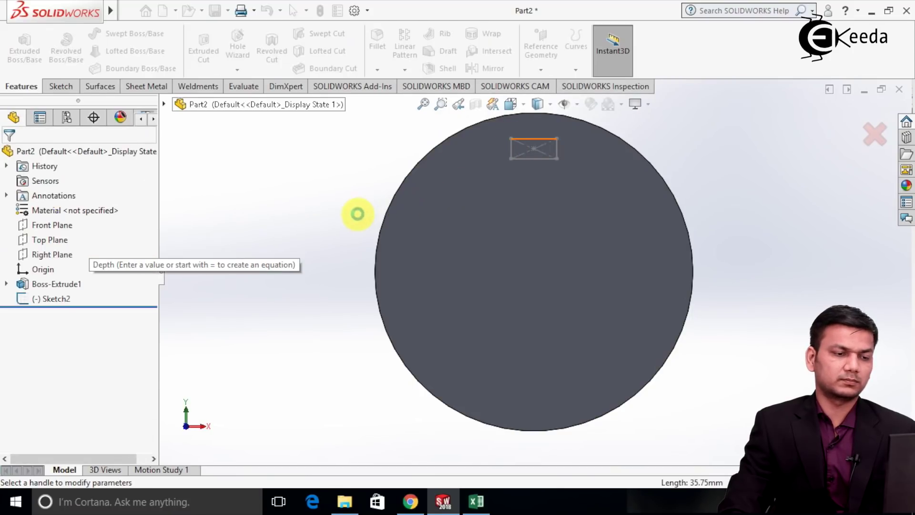
pyautogui.doubleClick(85, 281)
pyautogui.write('50')
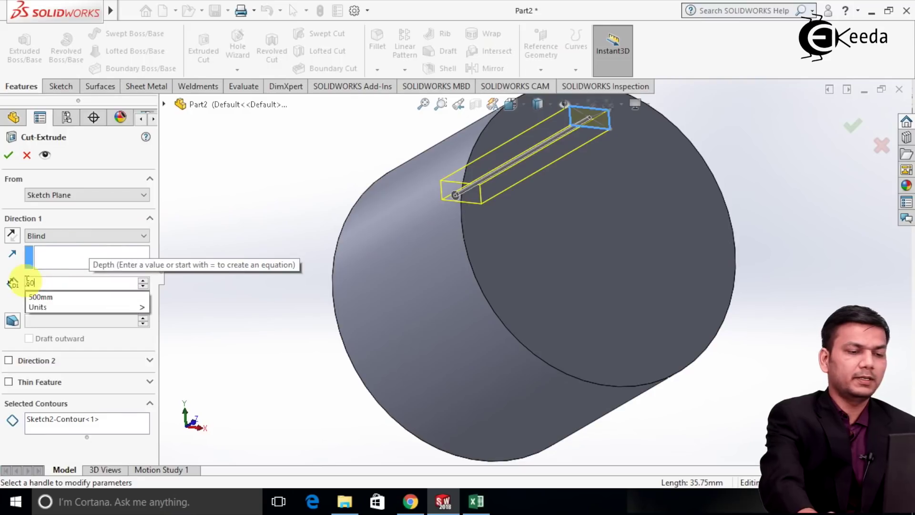
pyautogui.press('Return')
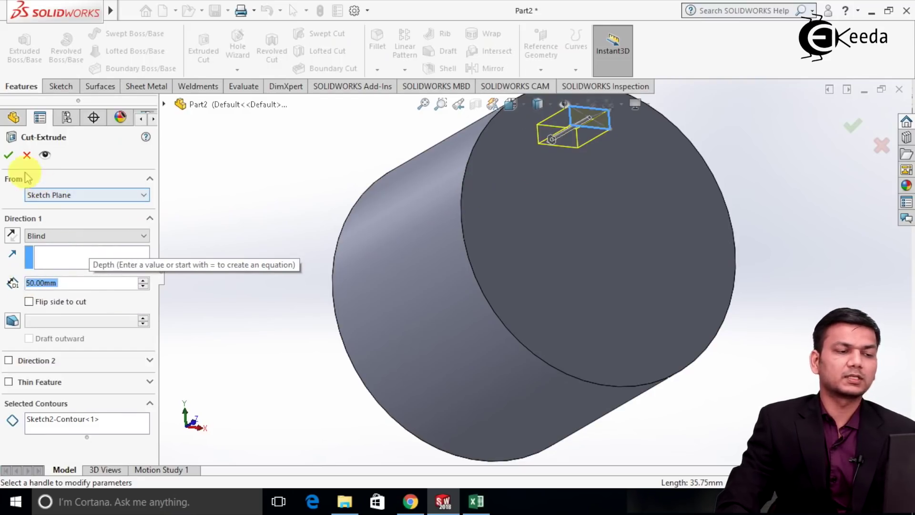
pyautogui.click(16, 156)
pyautogui.scroll(3, 305, 191)
pyautogui.moveTo(302, 198); pyautogui.dragTo(353, 216, button='middle')
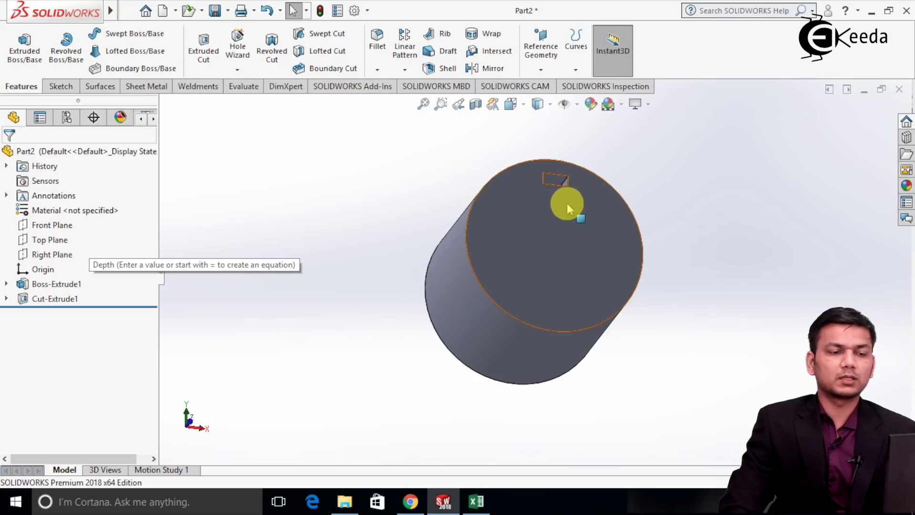
pyautogui.moveTo(566, 207); pyautogui.dragTo(556, 225, button='middle')
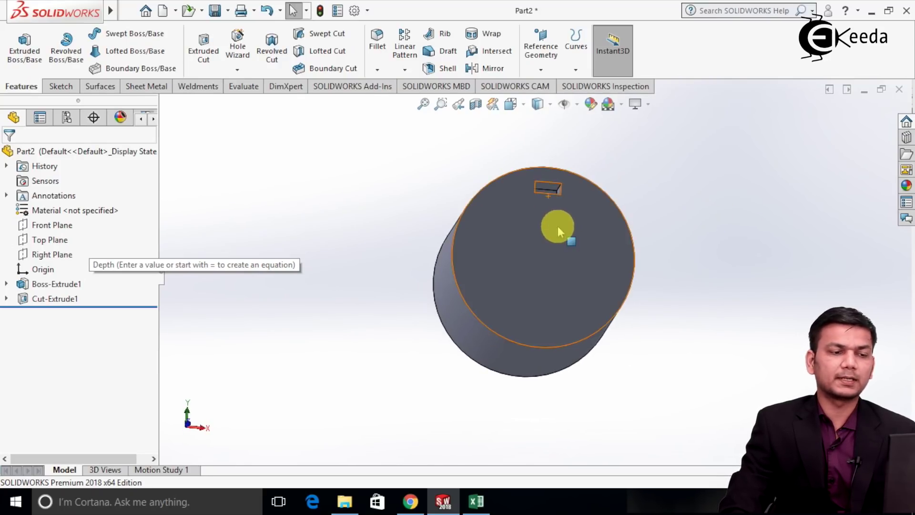
# Step: Start a circular pattern and choose the rectangular cut as the feature to pattern
pyautogui.click(404, 70)
pyautogui.click(438, 103)
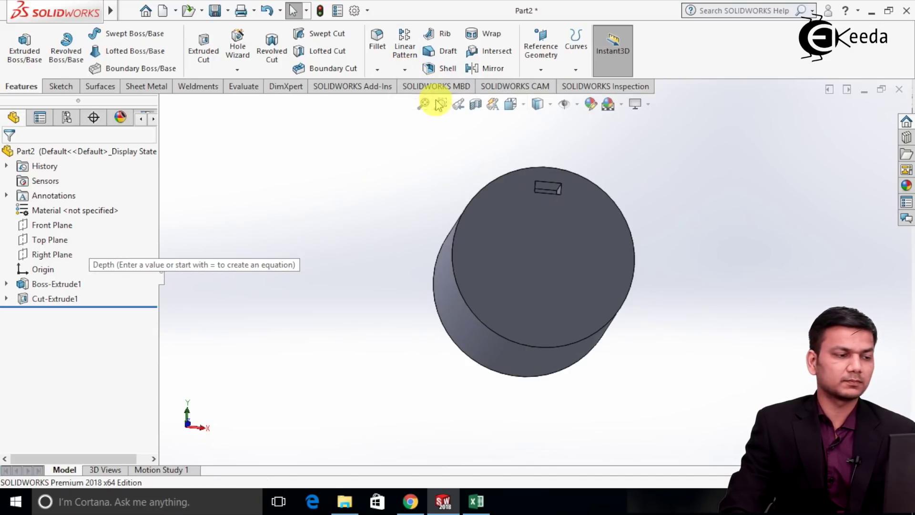
pyautogui.moveTo(149, 203); pyautogui.dragTo(149, 253)
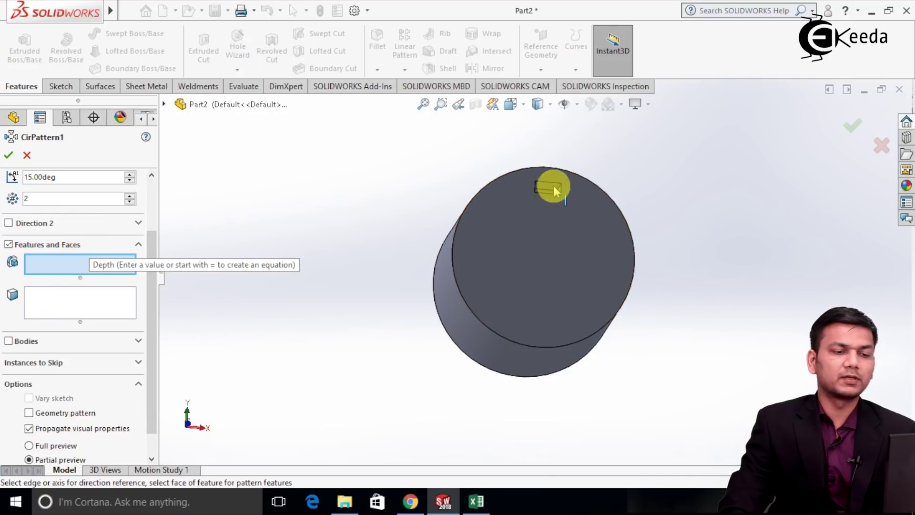
pyautogui.scroll(-2, 554, 191)
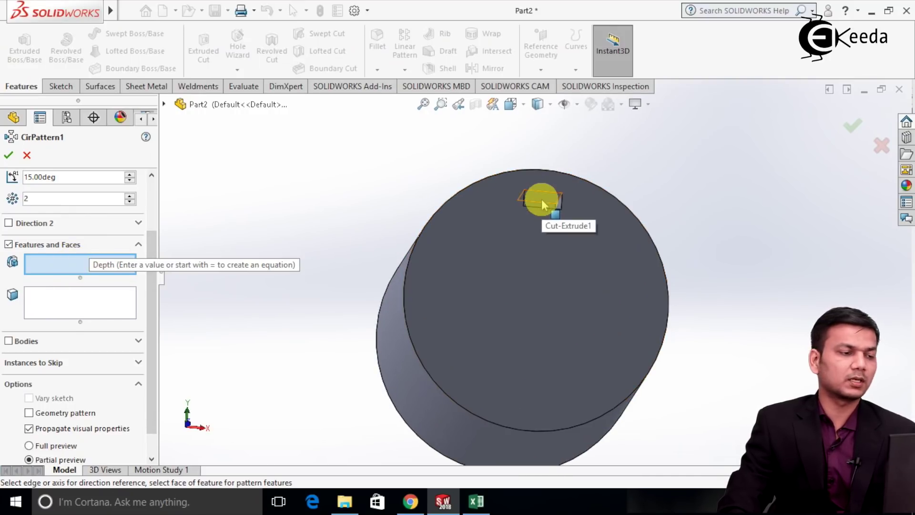
pyautogui.click(165, 104)
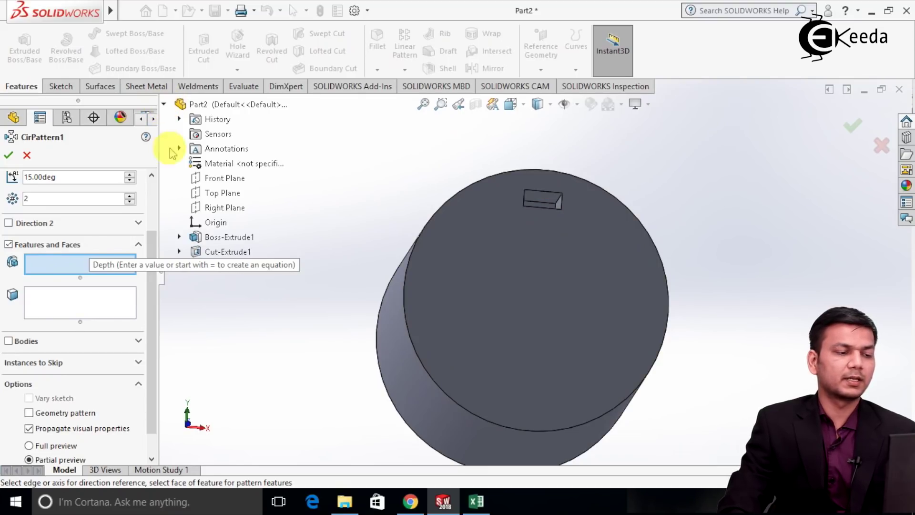
pyautogui.click(228, 252)
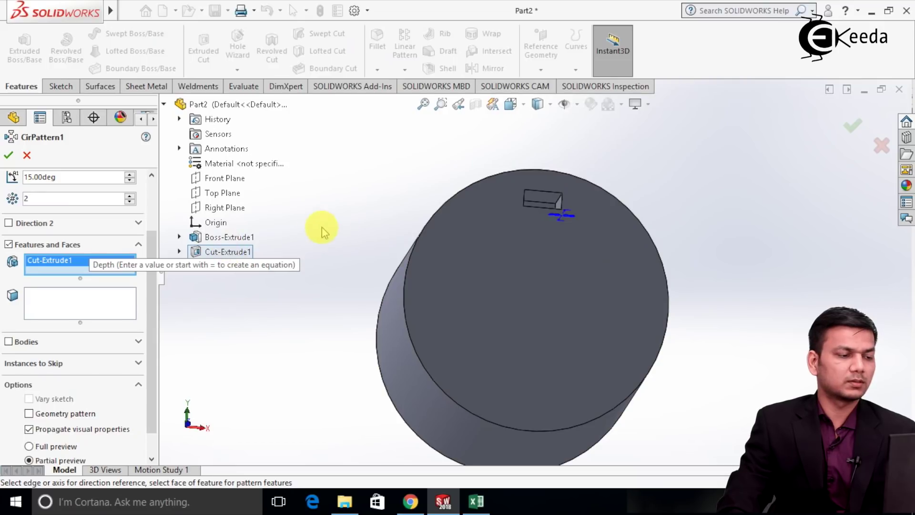
pyautogui.scroll(3, 149, 278)
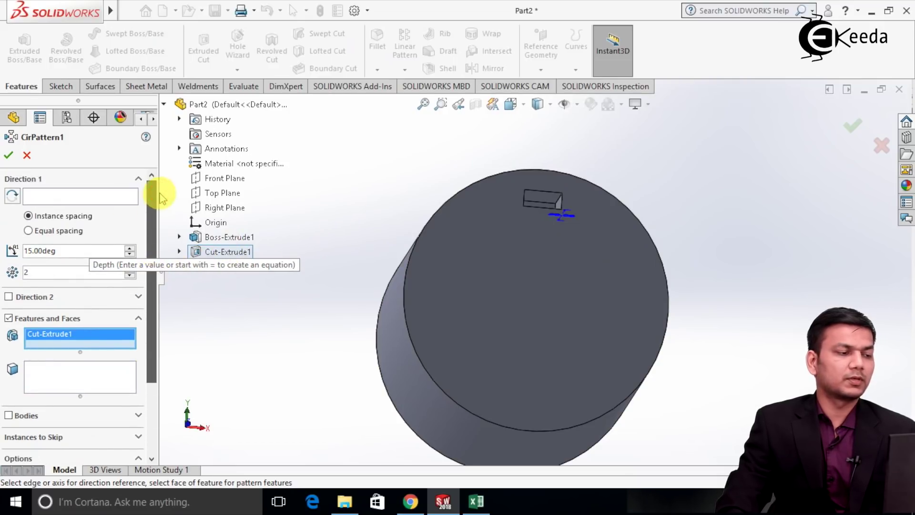
# Step: Pattern the cut around the end face's circular edge with equal spacing over 360° and 6 instances
pyautogui.click(68, 200)
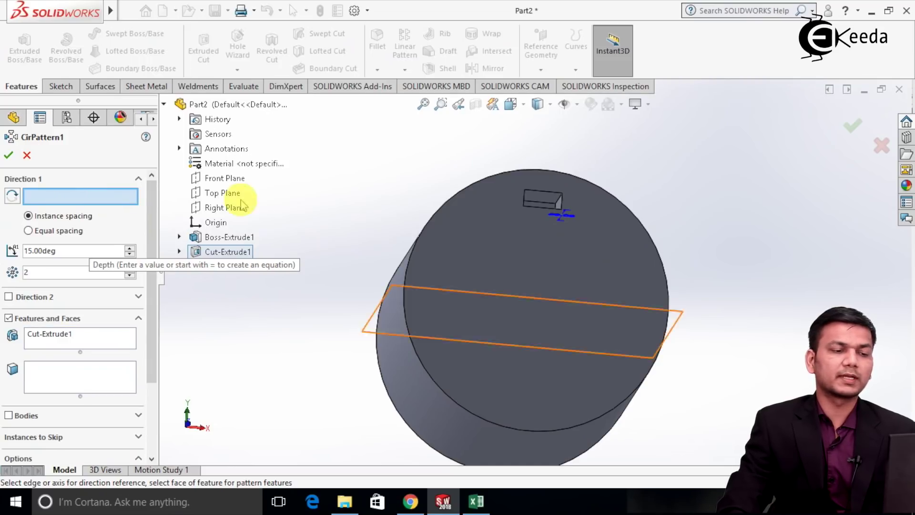
pyautogui.click(456, 196)
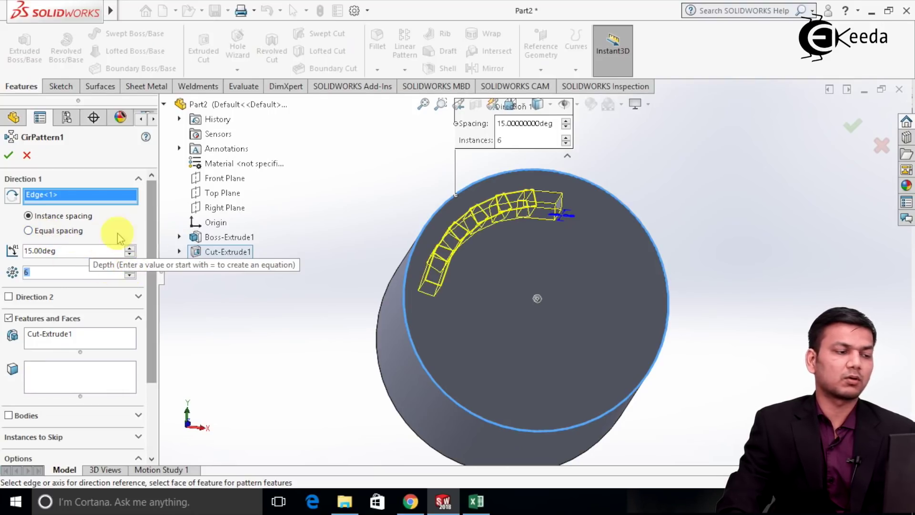
pyautogui.click(62, 241)
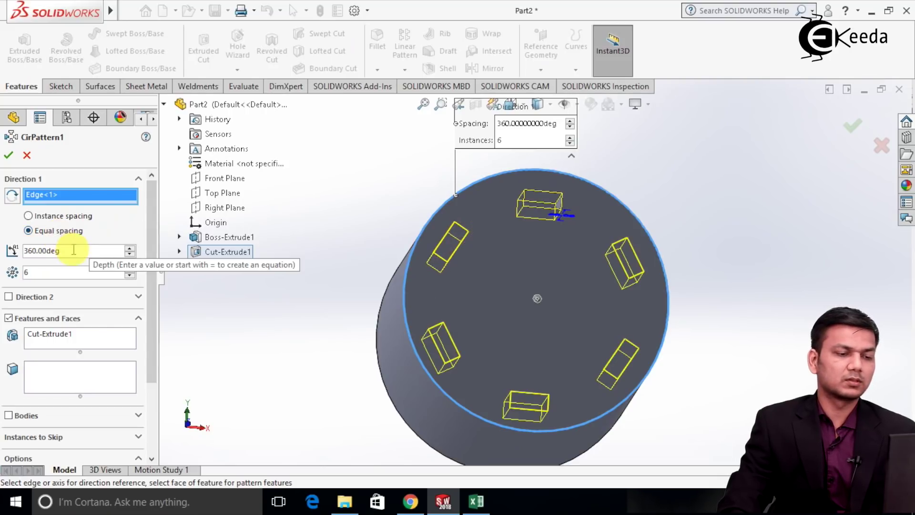
pyautogui.moveTo(629, 305); pyautogui.dragTo(657, 275, button='middle')
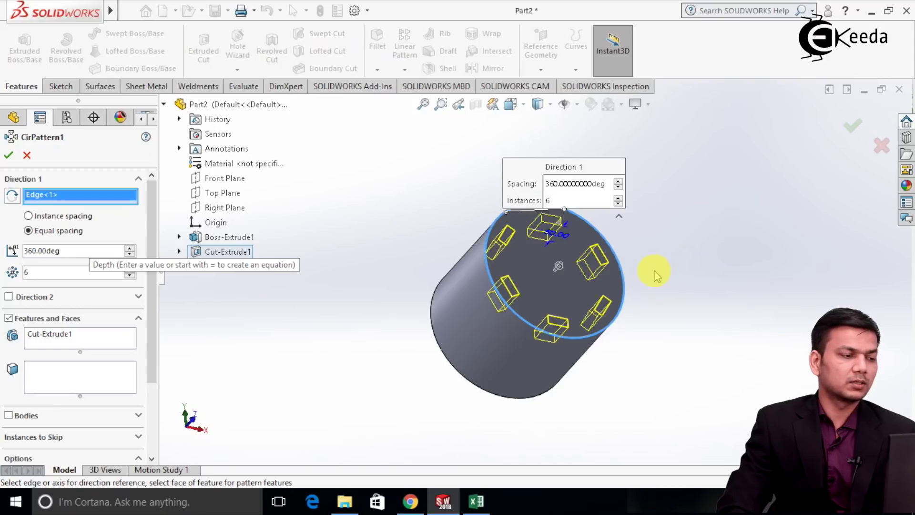
pyautogui.click(11, 155)
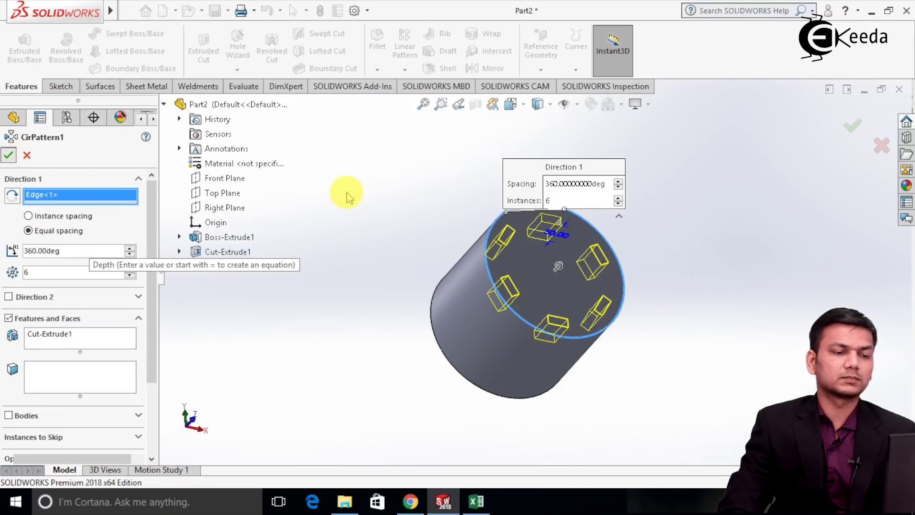
# Step: Undo the circular pattern of the rectangular cut
pyautogui.moveTo(340, 179); pyautogui.dragTo(352, 171, button='middle')
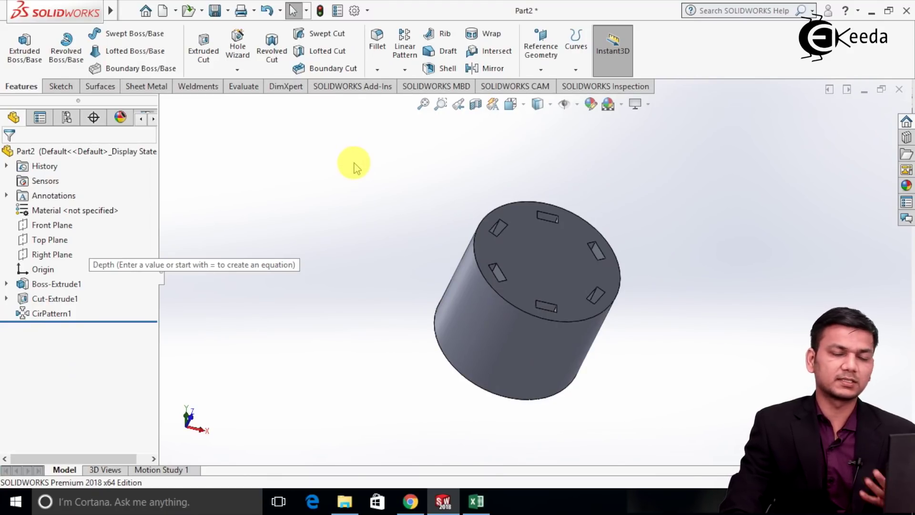
pyautogui.moveTo(354, 167); pyautogui.dragTo(363, 188, button='middle')
pyautogui.hotkey('ctrl', 'z')
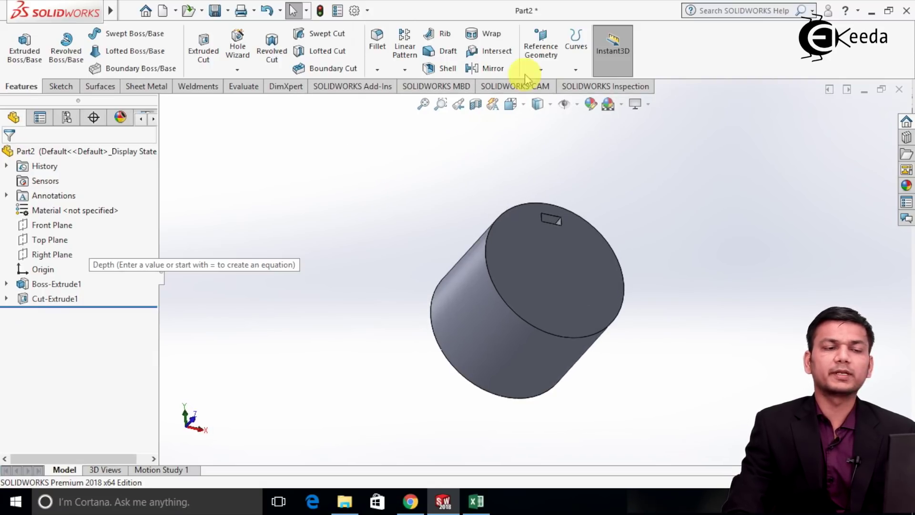
# Step: Create a reference axis through the cylinder's centre from its curved side face, using the Cylindrical/Conical Face option
pyautogui.click(540, 69)
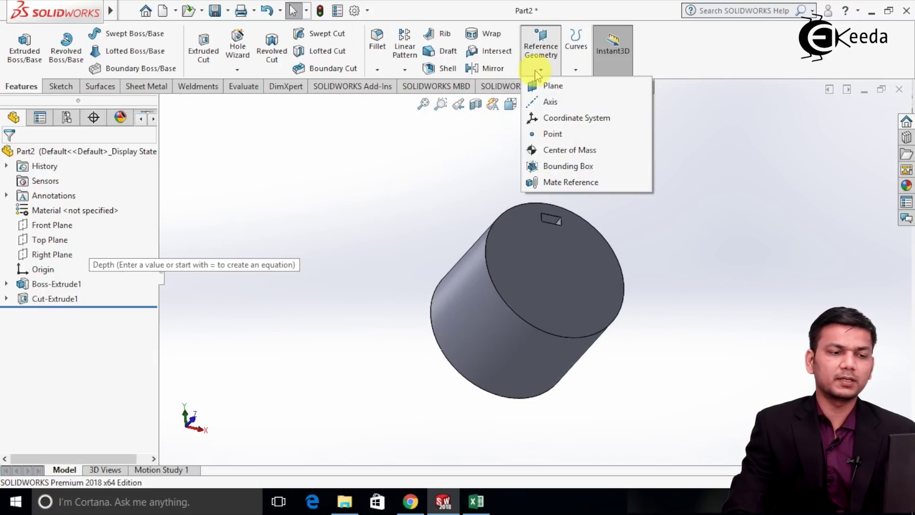
pyautogui.click(551, 103)
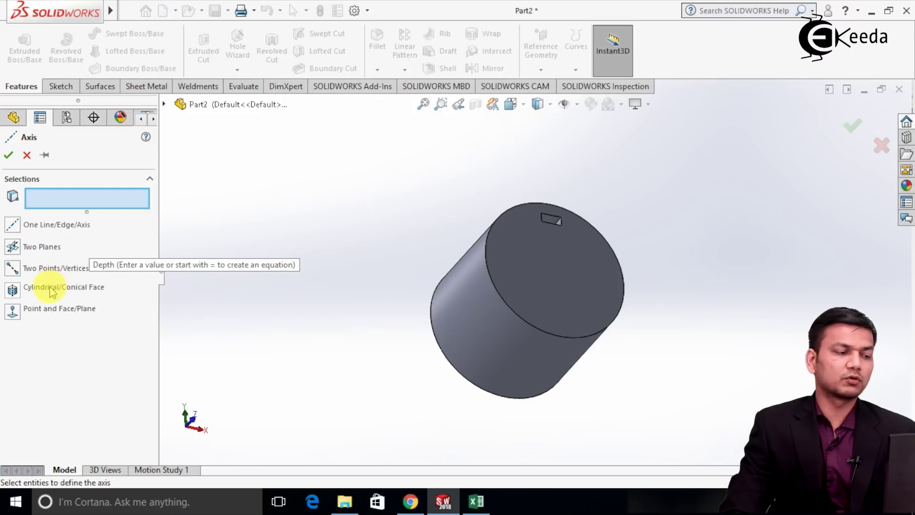
pyautogui.click(54, 294)
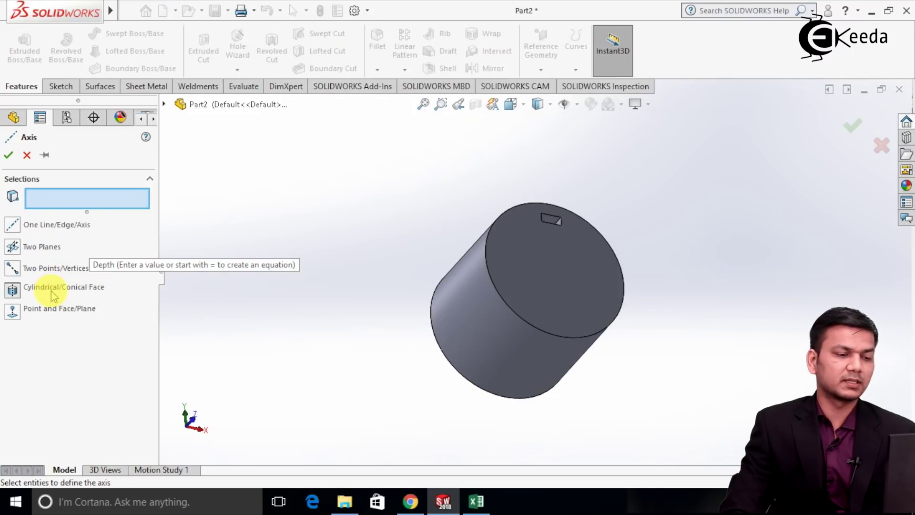
pyautogui.click(493, 325)
pyautogui.moveTo(490, 320); pyautogui.dragTo(374, 276, button='middle')
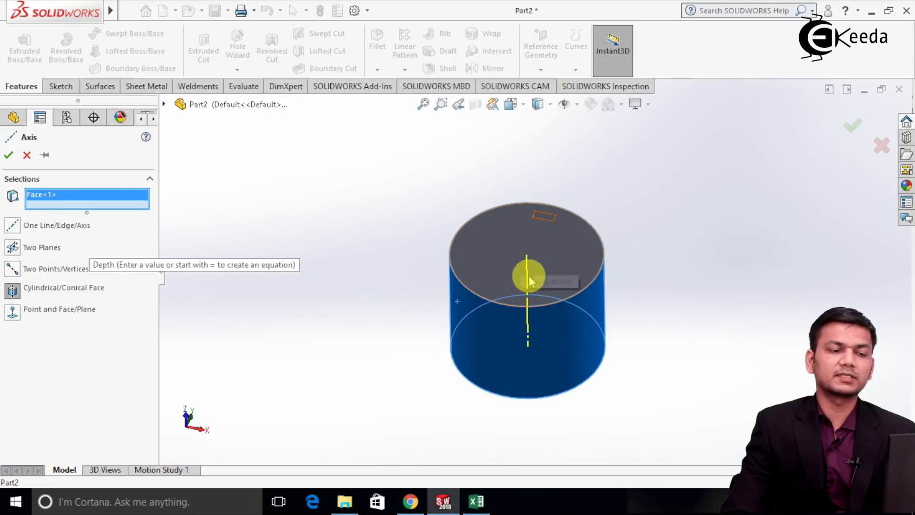
pyautogui.moveTo(527, 272); pyautogui.dragTo(542, 255, button='middle')
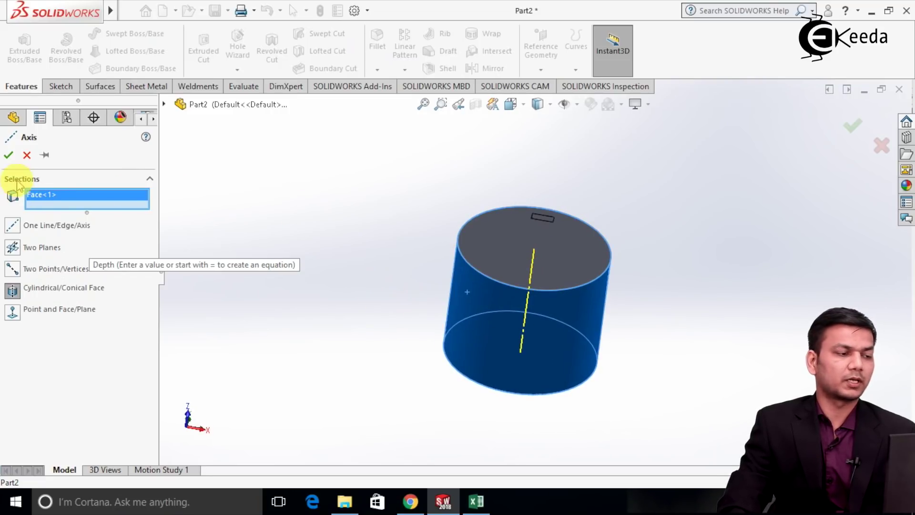
pyautogui.click(8, 156)
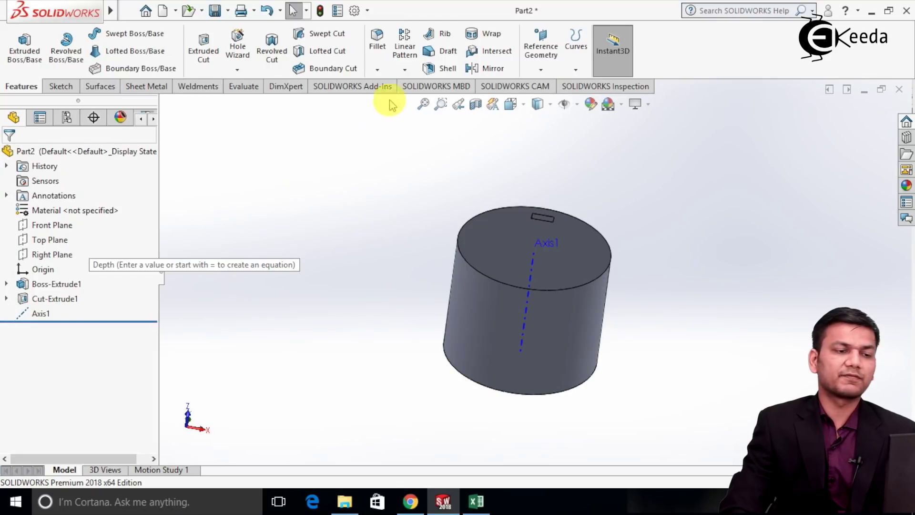
# Step: Set up a circular pattern of the rectangular cut around the reference axis, with 6 instances equally spaced over 360°
pyautogui.click(404, 70)
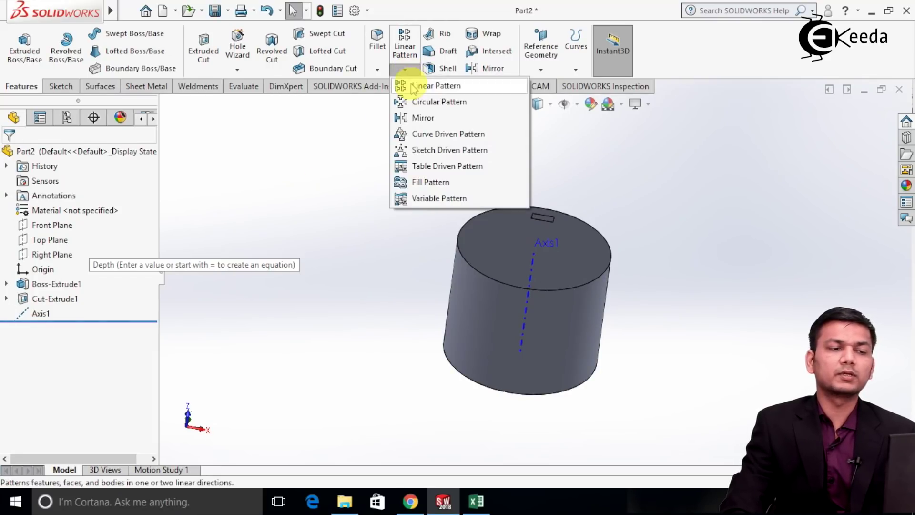
pyautogui.click(430, 103)
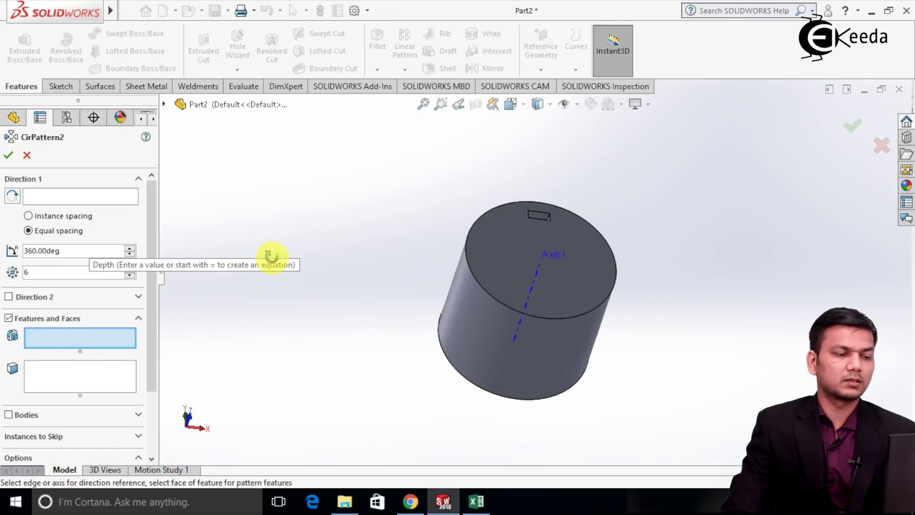
pyautogui.scroll(-4, 539, 226)
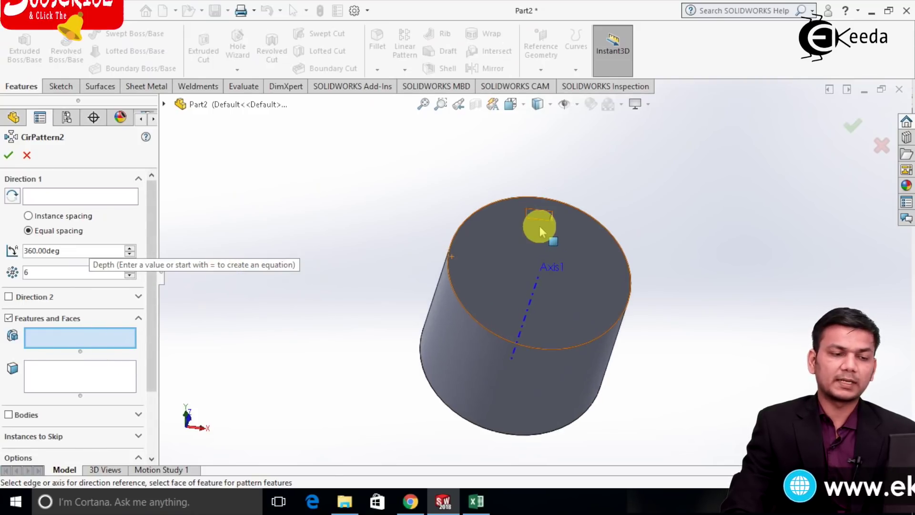
pyautogui.click(541, 213)
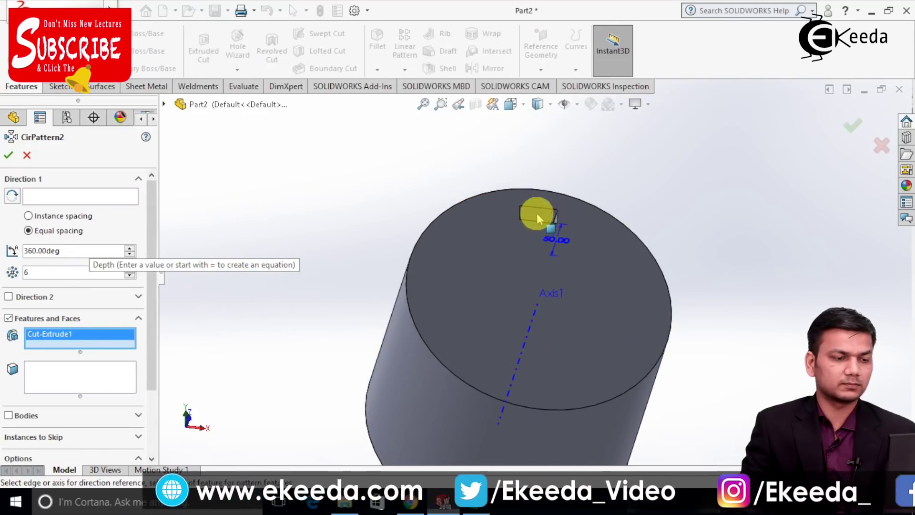
pyautogui.click(106, 195)
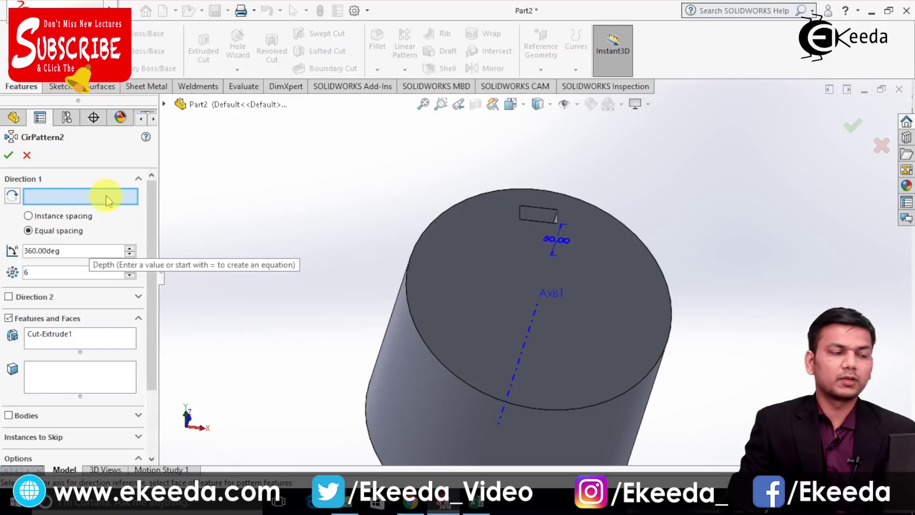
pyautogui.click(533, 310)
pyautogui.scroll(4, 241, 267)
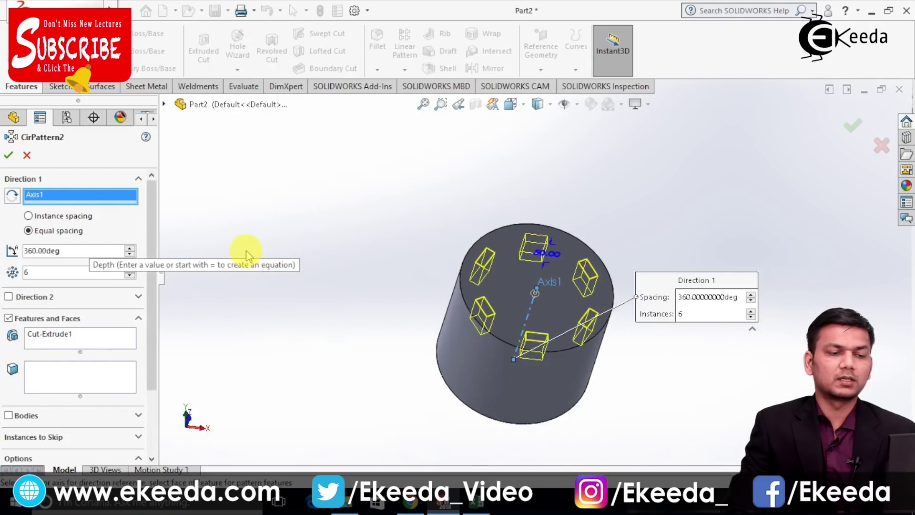
pyautogui.moveTo(419, 250); pyautogui.dragTo(413, 220, button='middle')
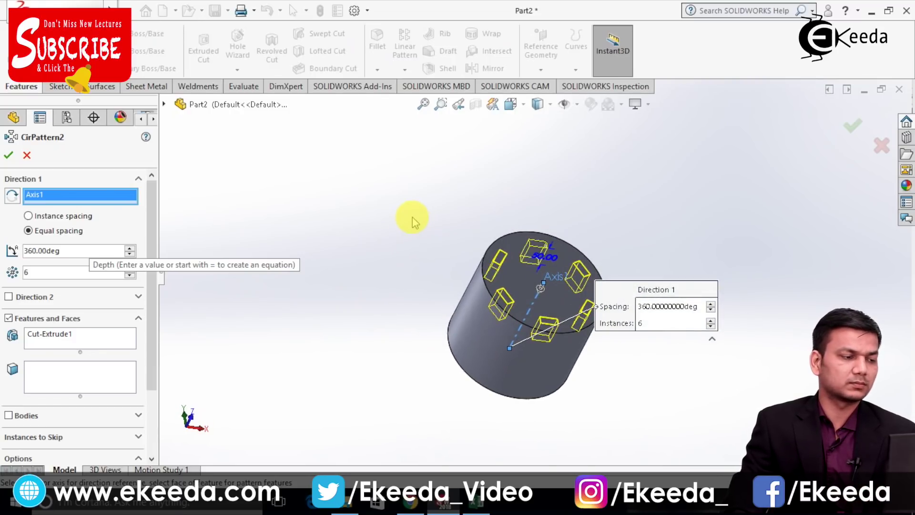
# Step: Skip two opposite instances in the circular pattern of the rectangular cut and complete the pattern
pyautogui.moveTo(158, 221); pyautogui.dragTo(101, 366)
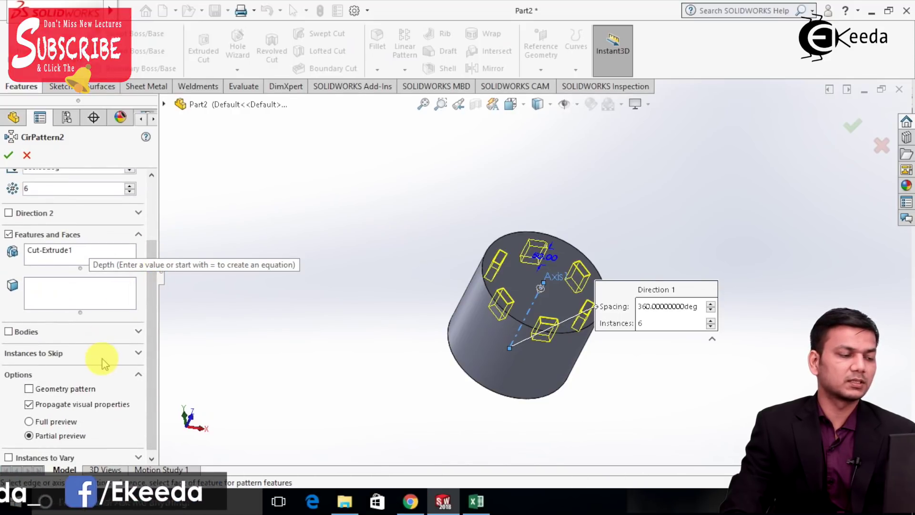
pyautogui.click(60, 359)
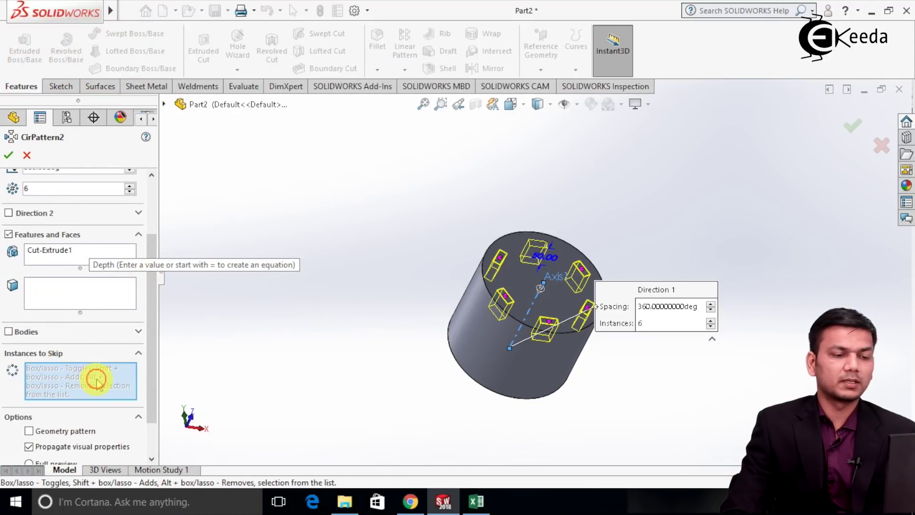
pyautogui.scroll(-2, 504, 279)
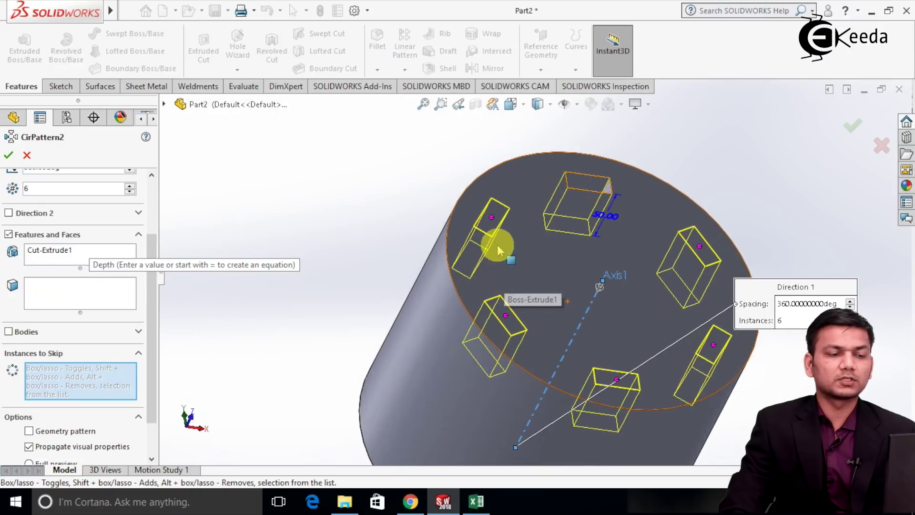
pyautogui.click(491, 217)
pyautogui.click(713, 344)
pyautogui.click(9, 156)
pyautogui.press('f')
pyautogui.moveTo(400, 190); pyautogui.dragTo(392, 224, button='middle')
pyautogui.scroll(2, 533, 205)
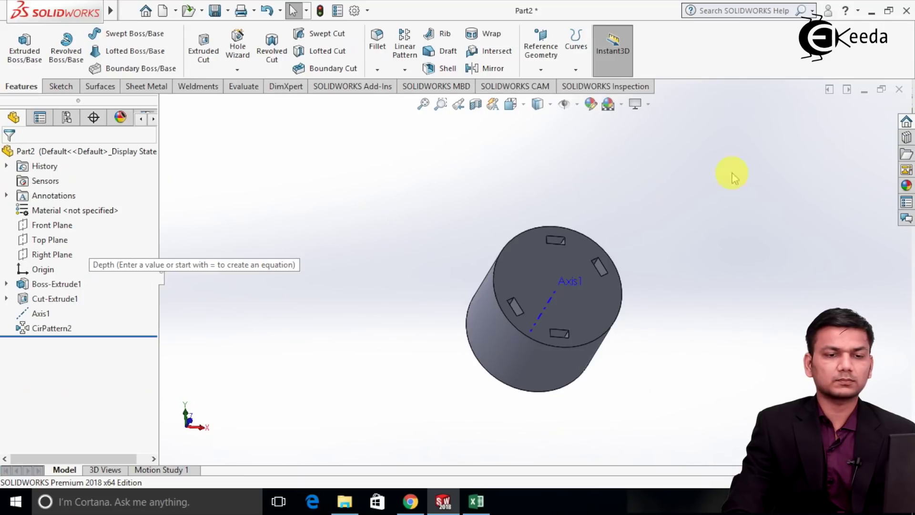
# Step: Close the cylinder part without saving and create a new part document
pyautogui.click(900, 88)
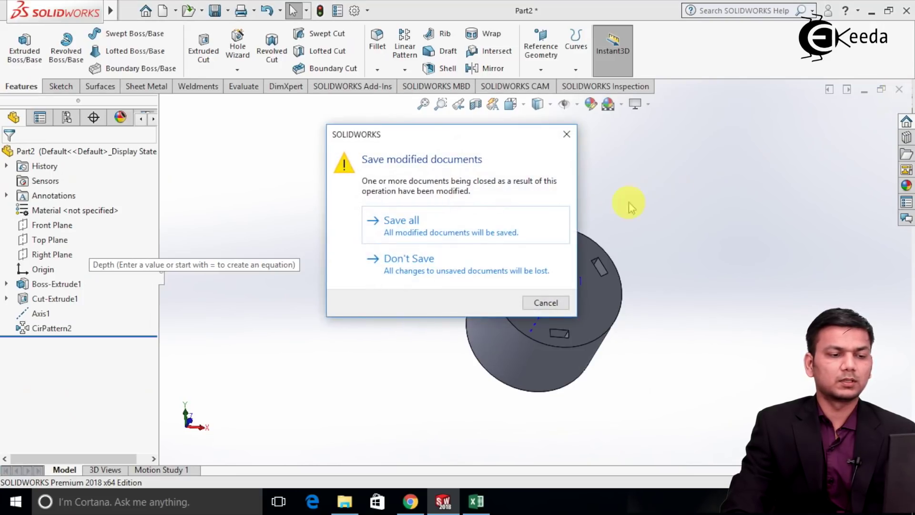
pyautogui.click(512, 265)
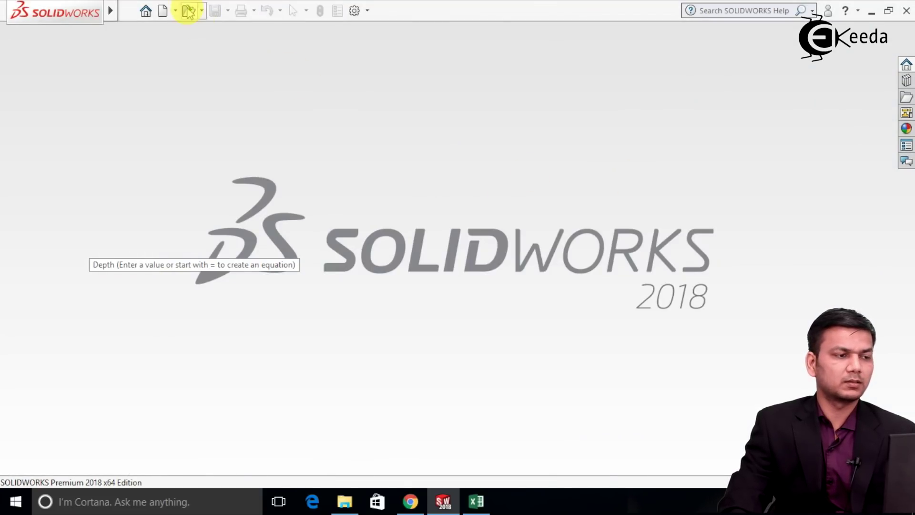
pyautogui.click(162, 11)
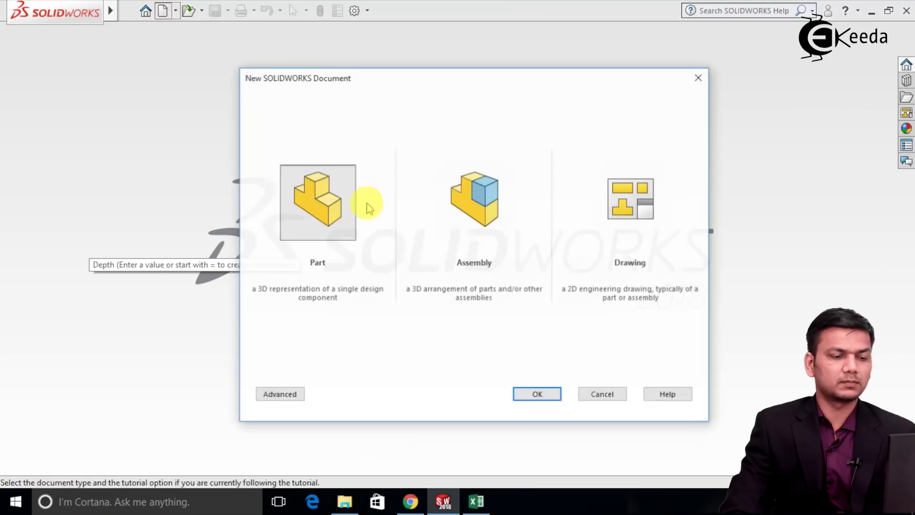
pyautogui.click(529, 390)
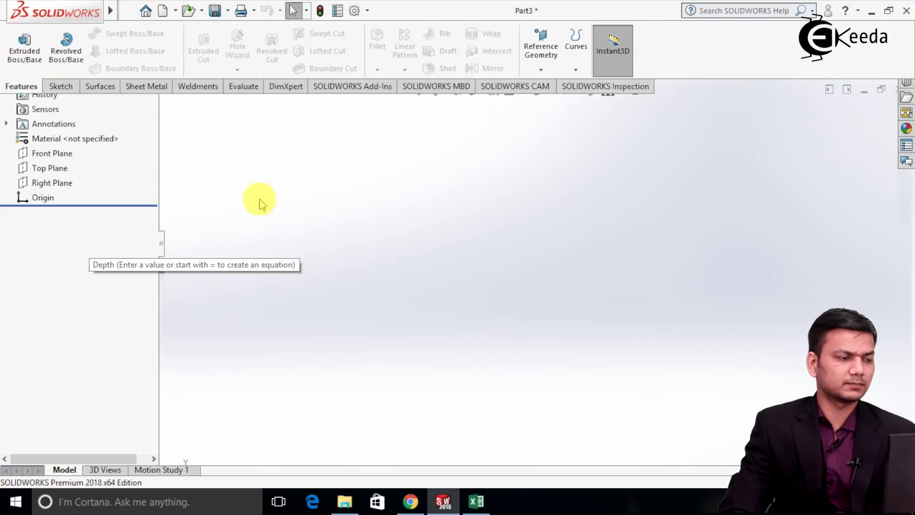
# Step: Sketch a large center rectangle on the Front Plane, centred on the origin, and exit the sketch
pyautogui.rightClick(53, 225)
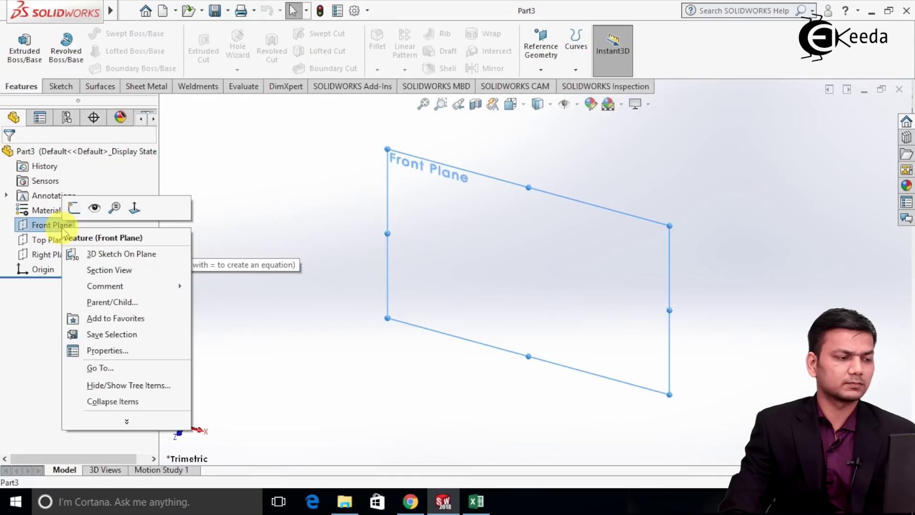
pyautogui.click(75, 209)
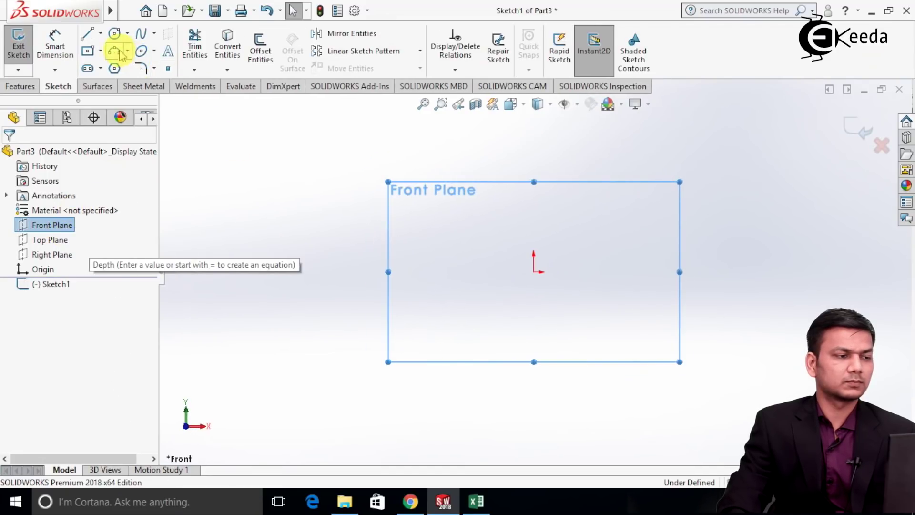
pyautogui.click(88, 52)
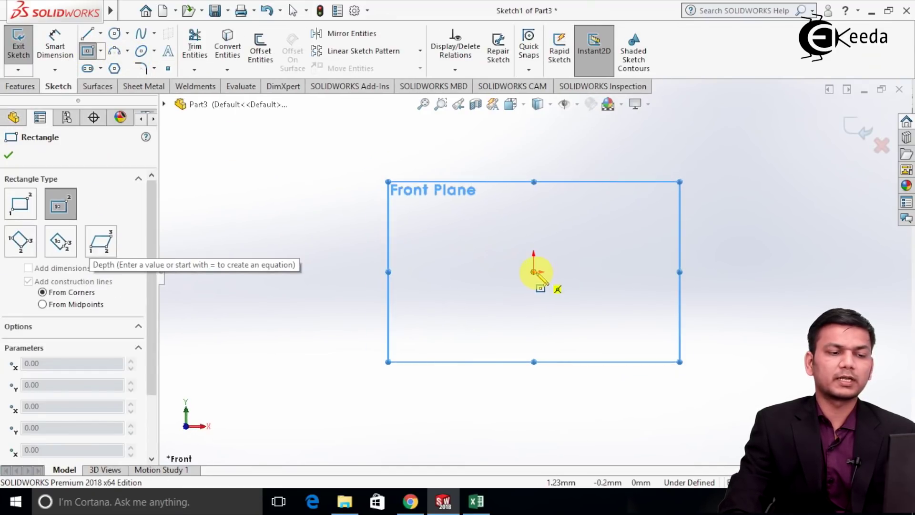
pyautogui.click(533, 272)
pyautogui.click(815, 111)
pyautogui.rightClick(816, 112)
pyautogui.click(832, 125)
pyautogui.click(855, 126)
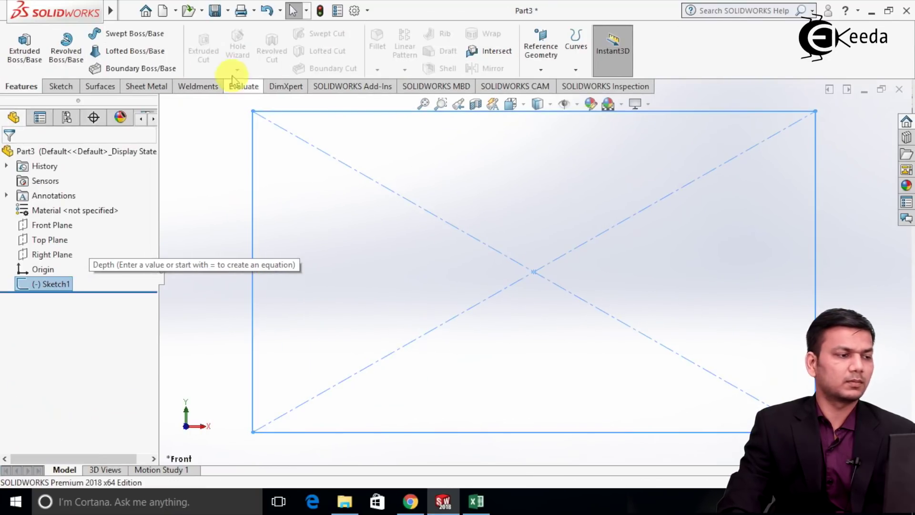
# Step: Extrude the rectangle as a blind boss 30 mm deep to form a plate
pyautogui.click(26, 43)
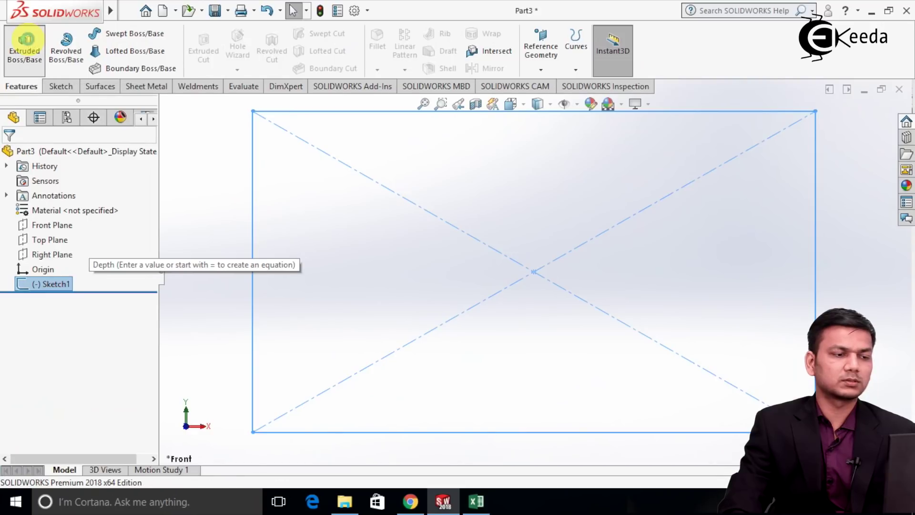
pyautogui.click(143, 280)
pyautogui.click(144, 280)
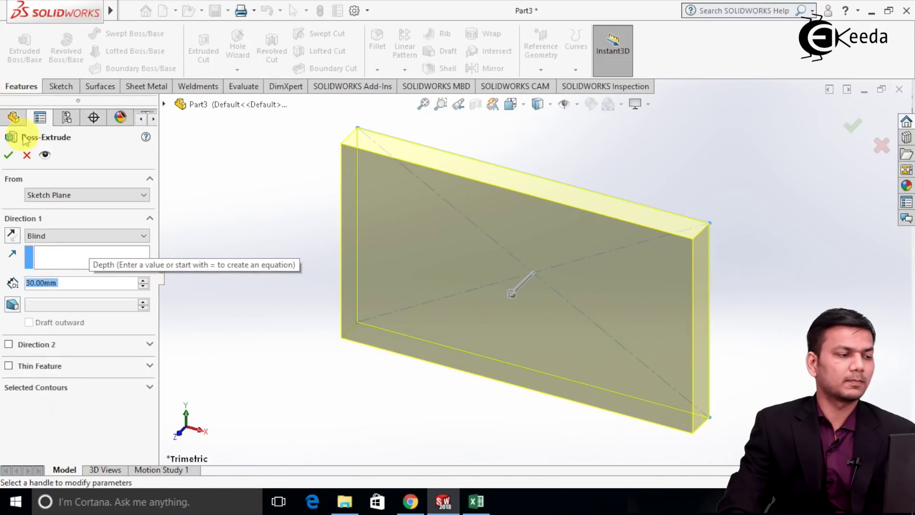
pyautogui.click(9, 154)
# Step: Sketch a small center rectangle near the lower-left corner of the plate's front face and exit the sketch
pyautogui.moveTo(419, 243); pyautogui.dragTo(494, 229, button='middle')
pyautogui.scroll(-3, 492, 264)
pyautogui.rightClick(404, 303)
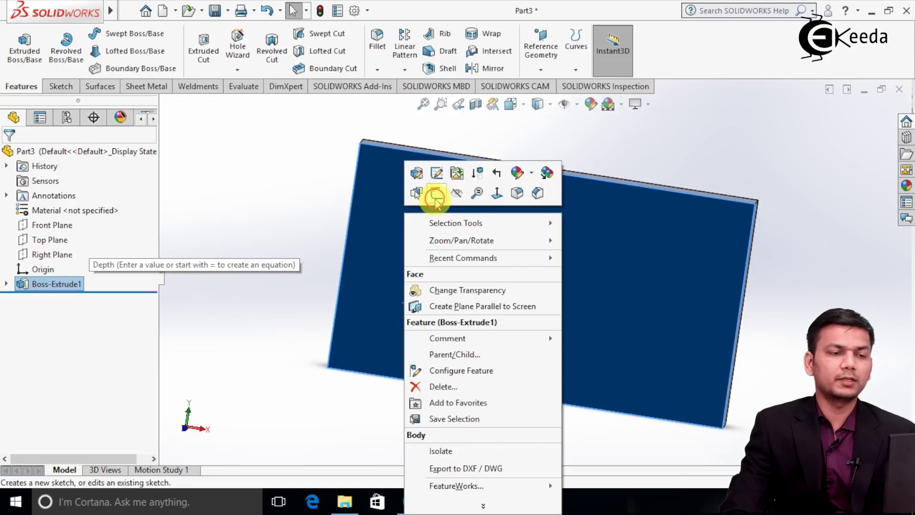
pyautogui.click(436, 193)
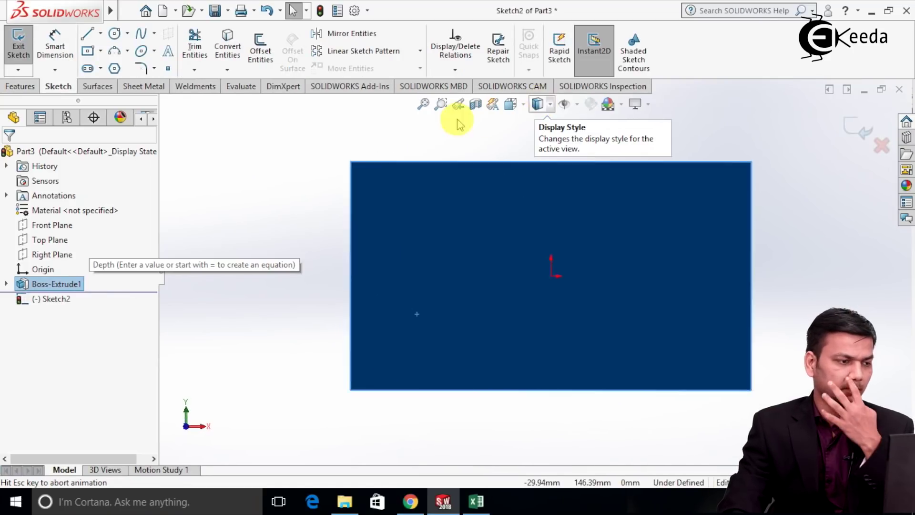
pyautogui.click(90, 51)
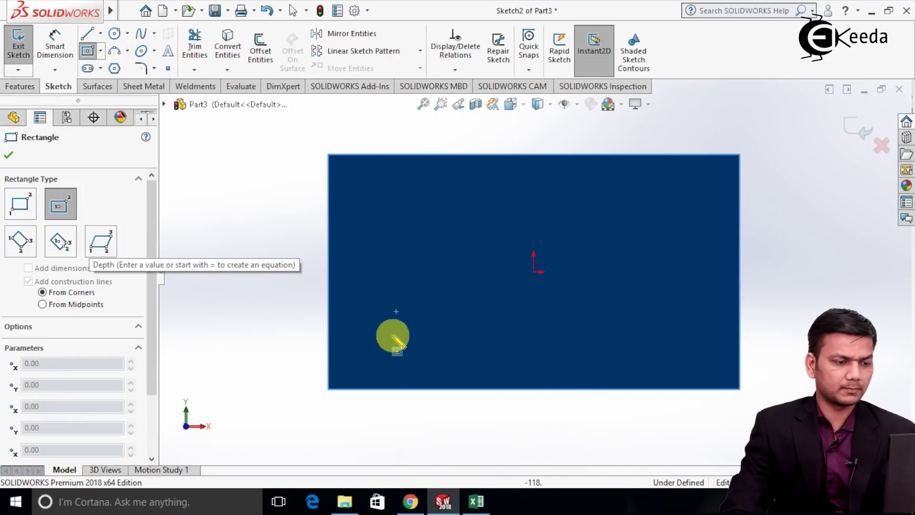
pyautogui.click(393, 336)
pyautogui.click(417, 307)
pyautogui.rightClick(423, 318)
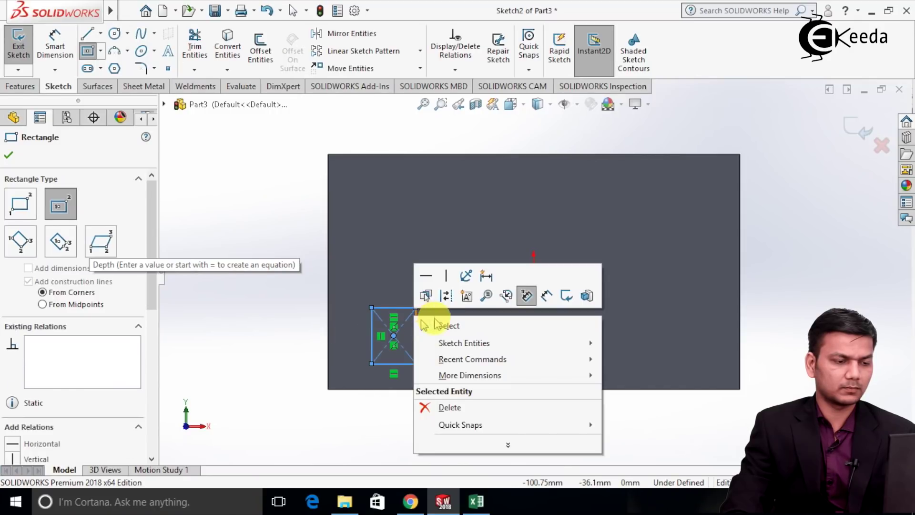
pyautogui.click(440, 323)
pyautogui.click(19, 49)
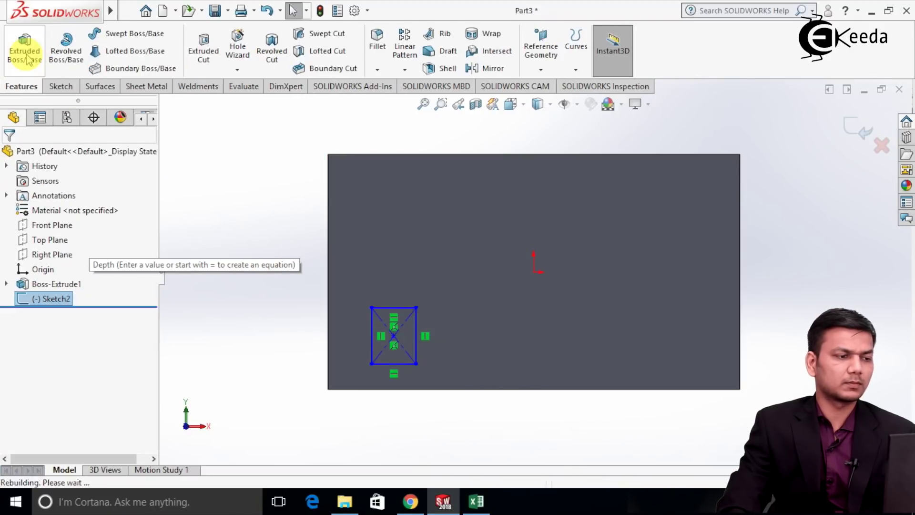
# Step: Extrude the small rectangle 10 mm outward from the plate as a blind boss merged with it
pyautogui.click(25, 52)
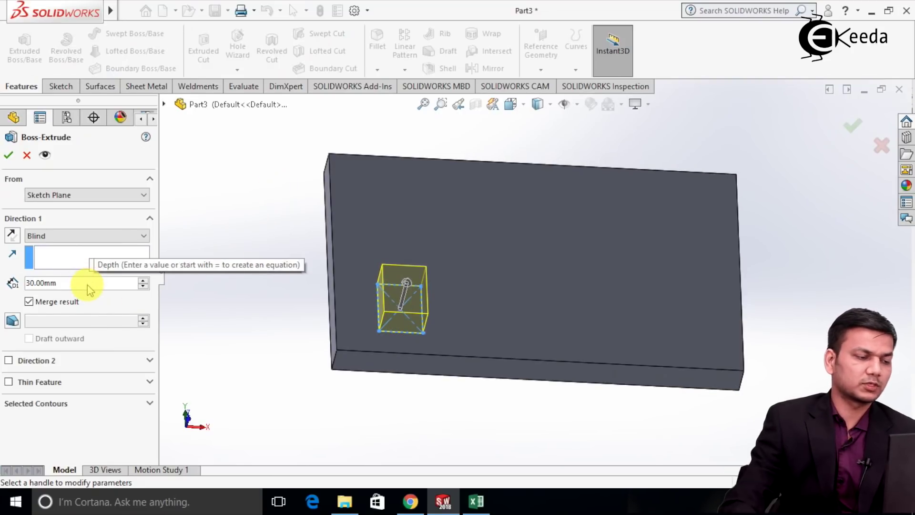
pyautogui.moveTo(81, 285); pyautogui.dragTo(33, 292)
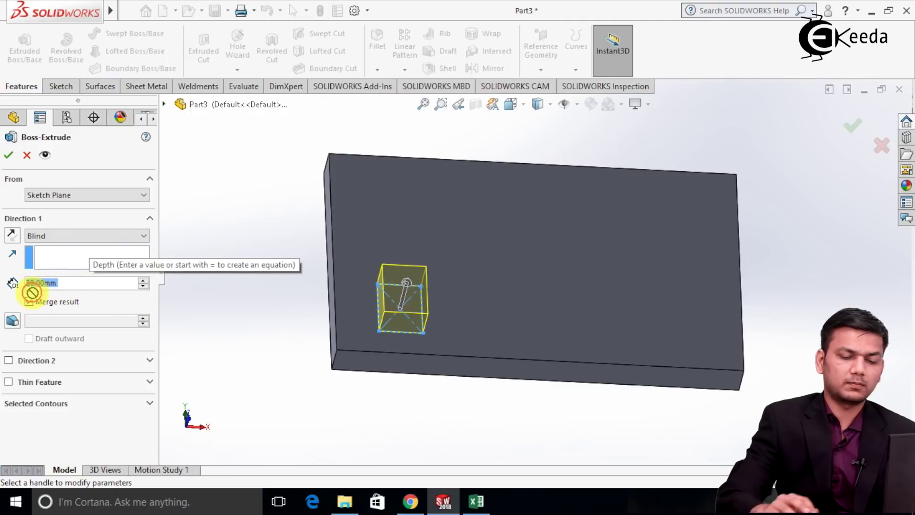
pyautogui.write('10')
pyautogui.press('Return')
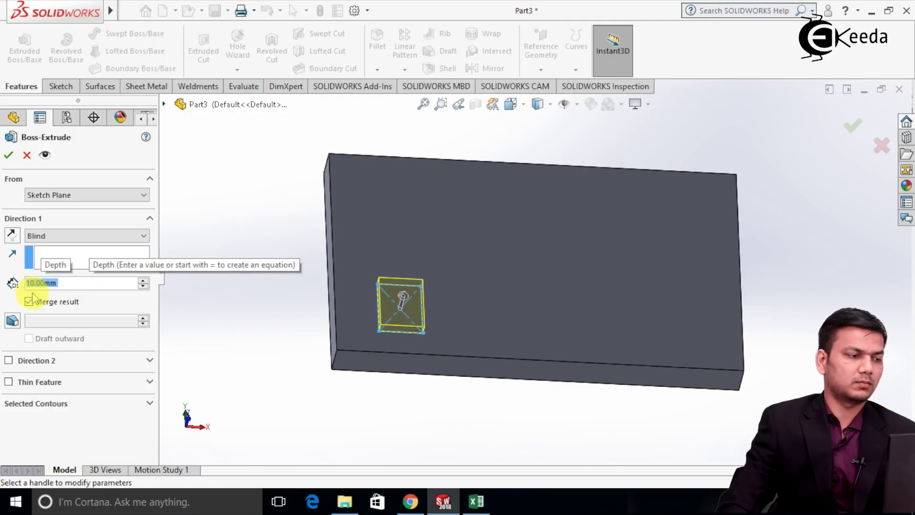
pyautogui.click(8, 155)
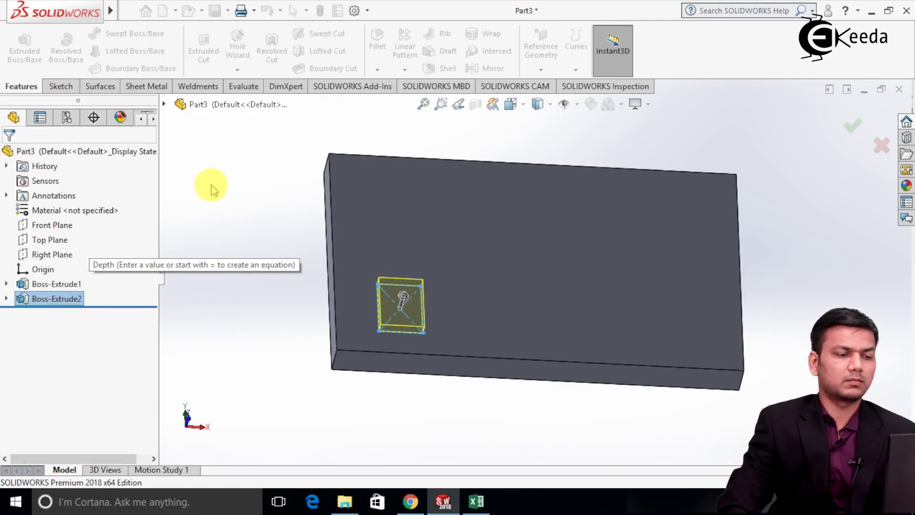
# Step: Create a reference coordinate system with its origin at the small block's lower-left base corner on the plate
pyautogui.press('f')
pyautogui.moveTo(445, 173); pyautogui.dragTo(460, 152, button='middle')
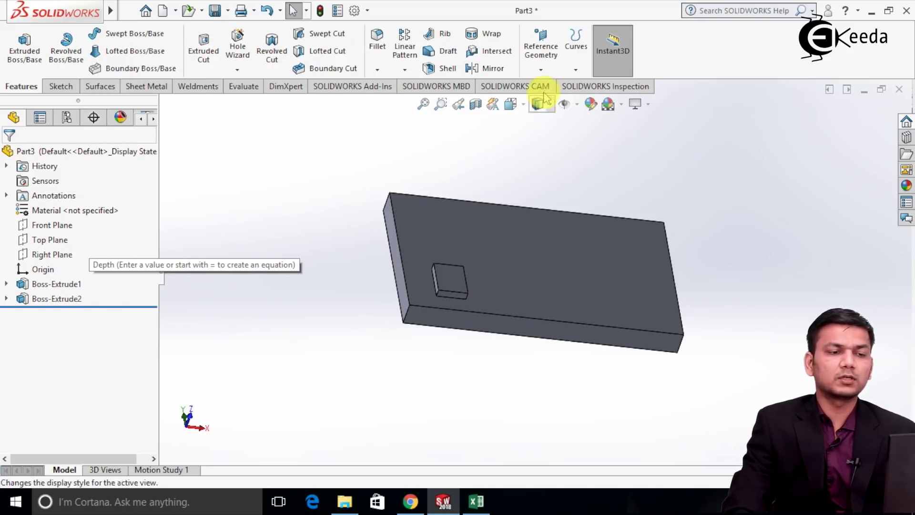
pyautogui.click(541, 71)
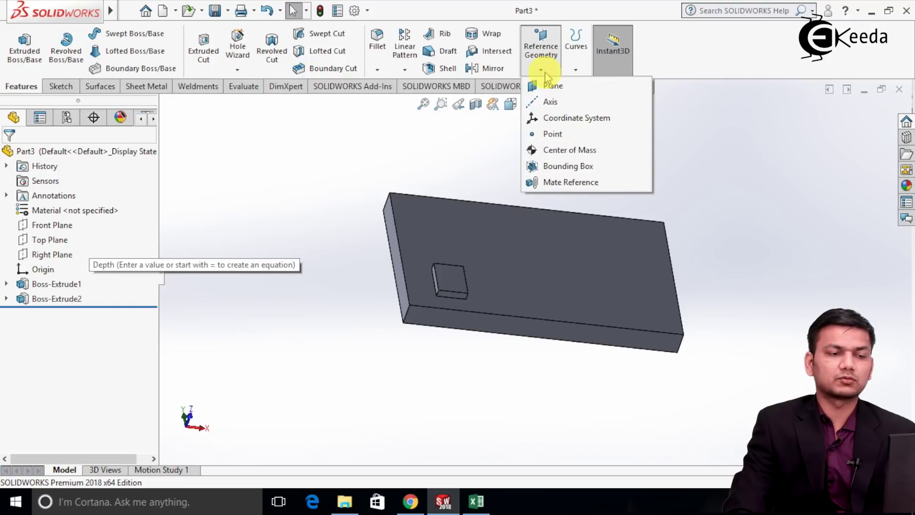
pyautogui.click(565, 123)
pyautogui.scroll(-5, 474, 280)
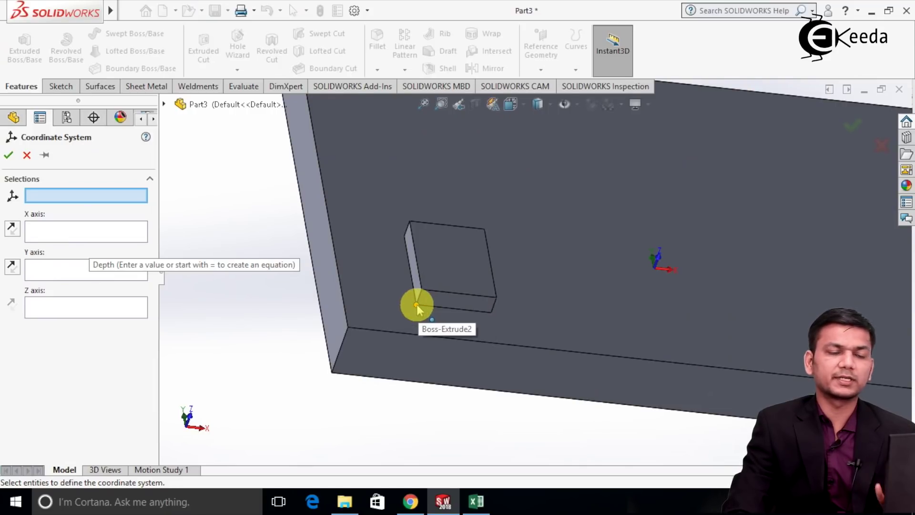
pyautogui.click(417, 305)
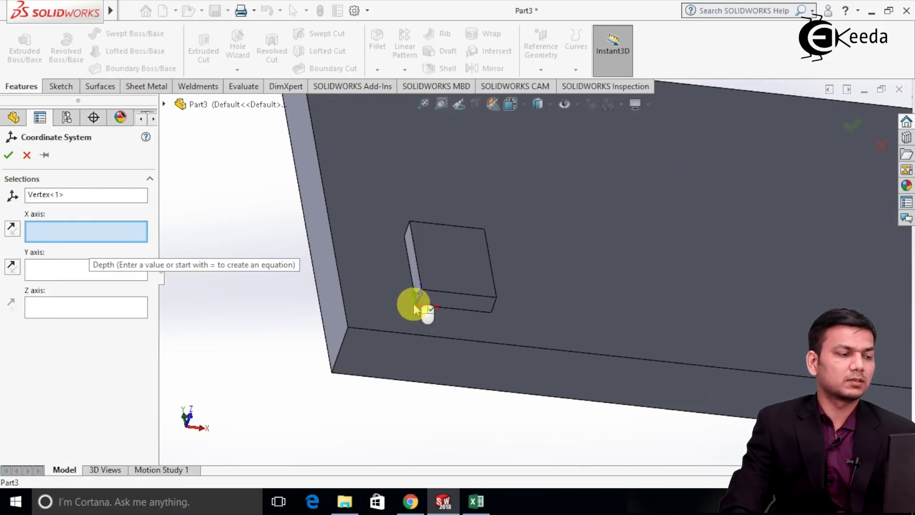
pyautogui.click(9, 157)
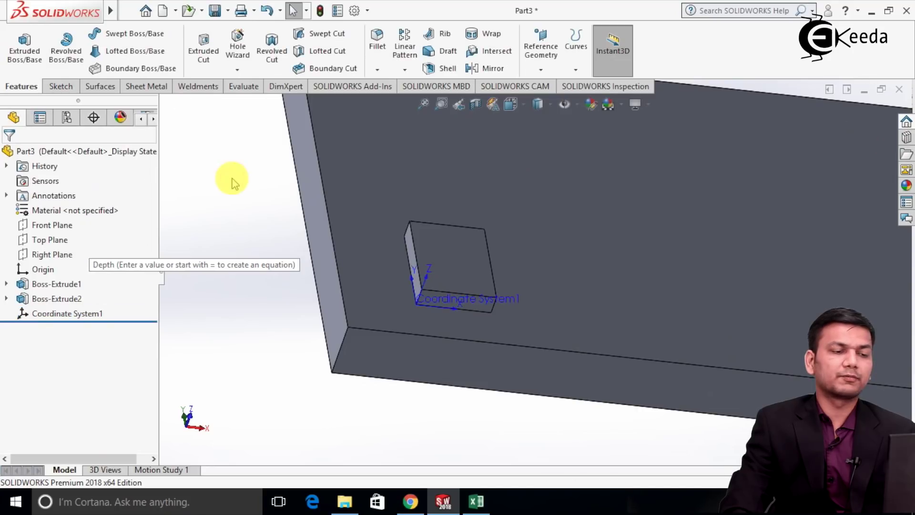
# Step: Start a table driven pattern using the coordinate system at the small block's corner, with the small block as the feature to copy
pyautogui.scroll(5, 302, 204)
pyautogui.moveTo(633, 268); pyautogui.dragTo(494, 278, button='middle')
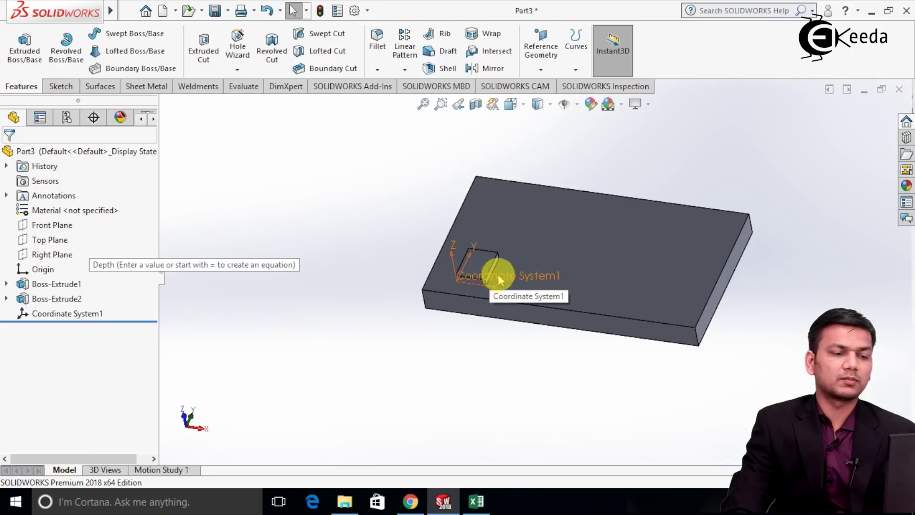
pyautogui.moveTo(565, 173); pyautogui.dragTo(588, 157, button='middle')
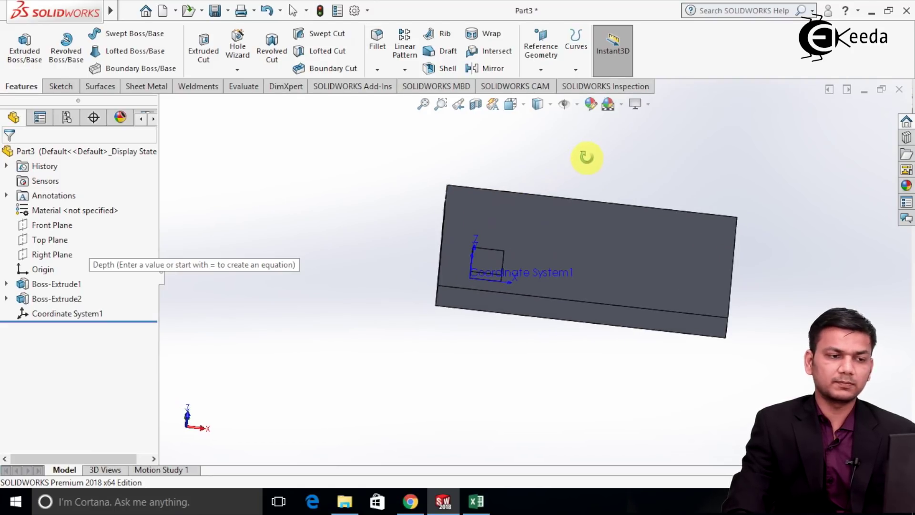
pyautogui.click(404, 69)
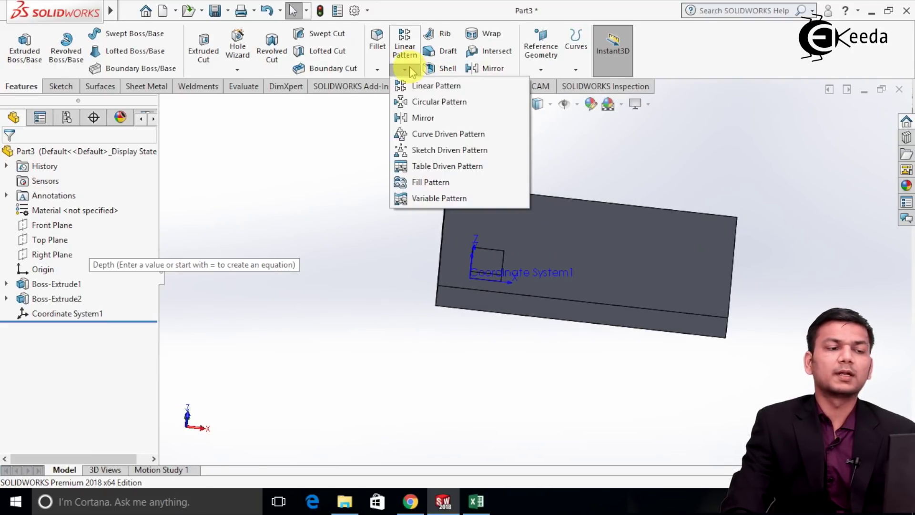
pyautogui.click(446, 171)
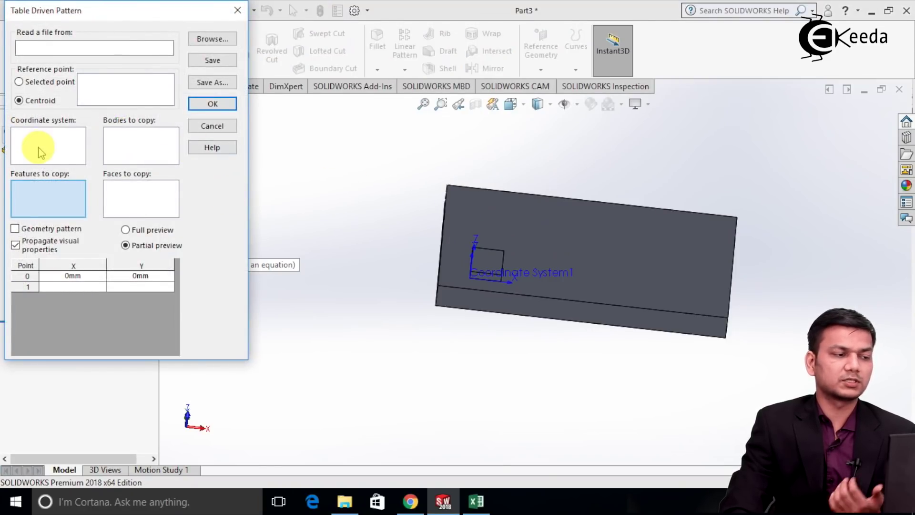
pyautogui.click(39, 148)
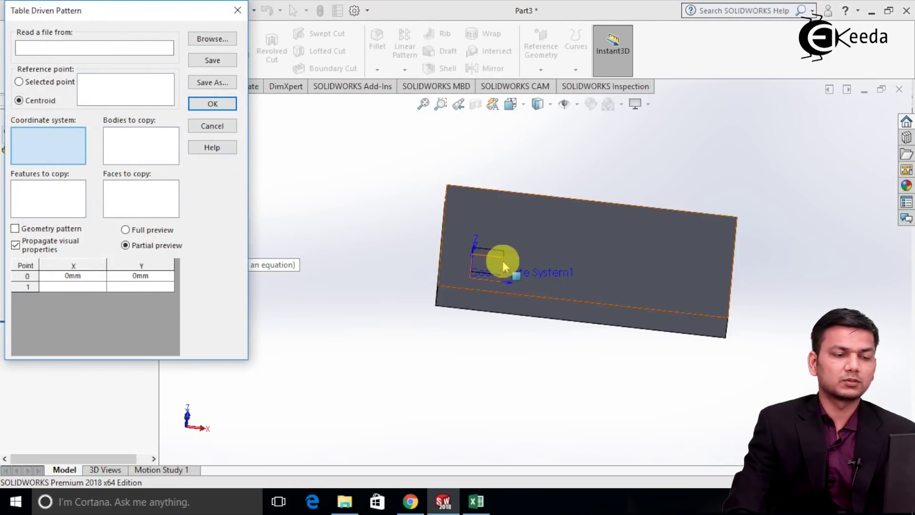
pyautogui.scroll(-2, 500, 262)
pyautogui.click(519, 278)
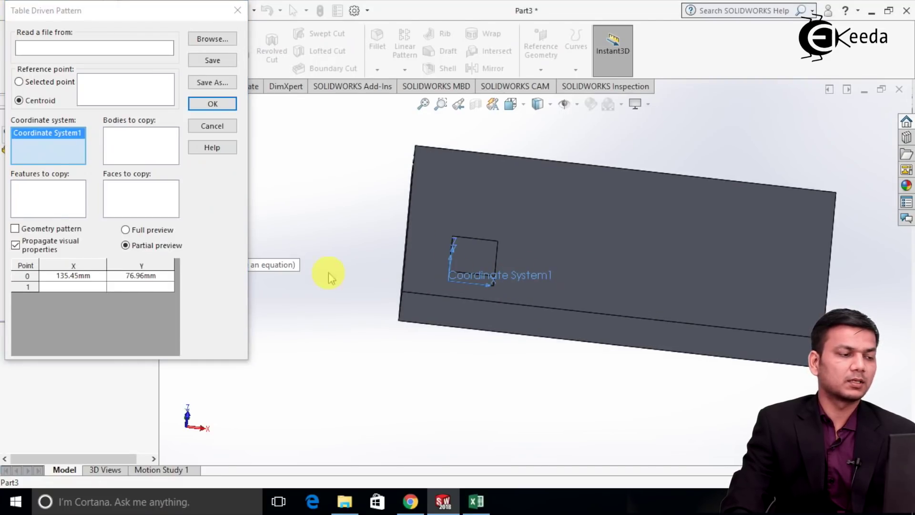
pyautogui.click(31, 200)
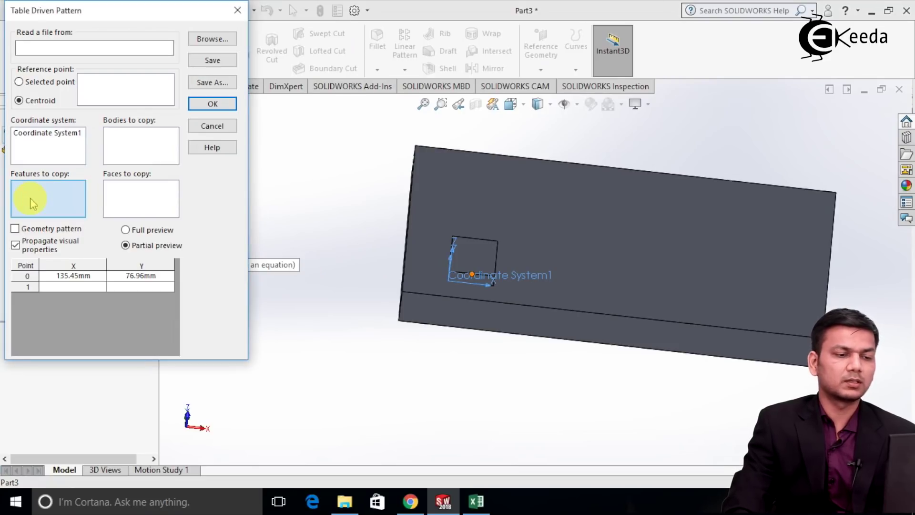
pyautogui.click(474, 250)
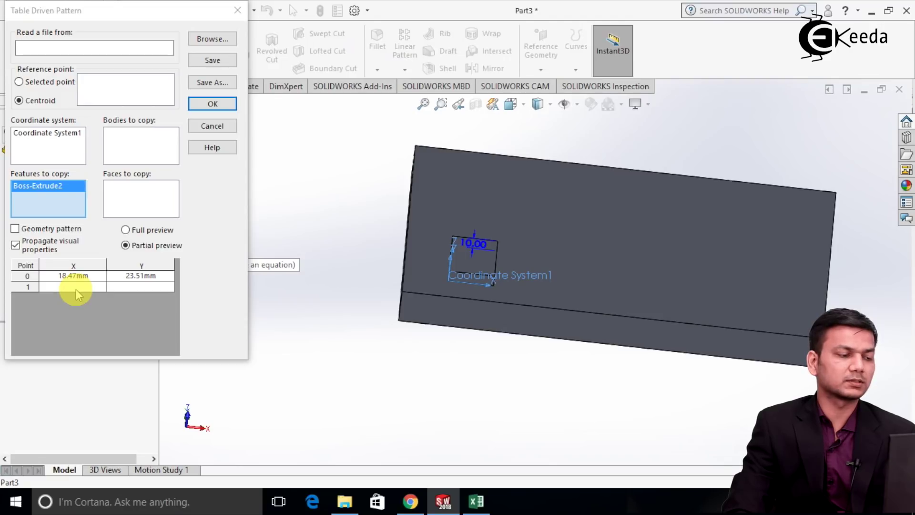
# Step: Define pattern point 1 in the coordinate table at X 50 mm, Y 100 mm
pyautogui.click(76, 287)
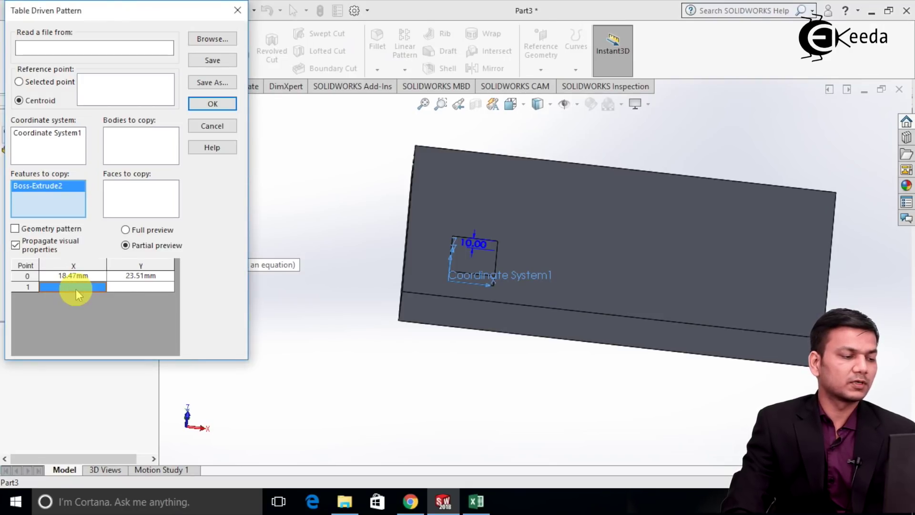
pyautogui.click(76, 289)
pyautogui.moveTo(76, 288); pyautogui.dragTo(105, 285)
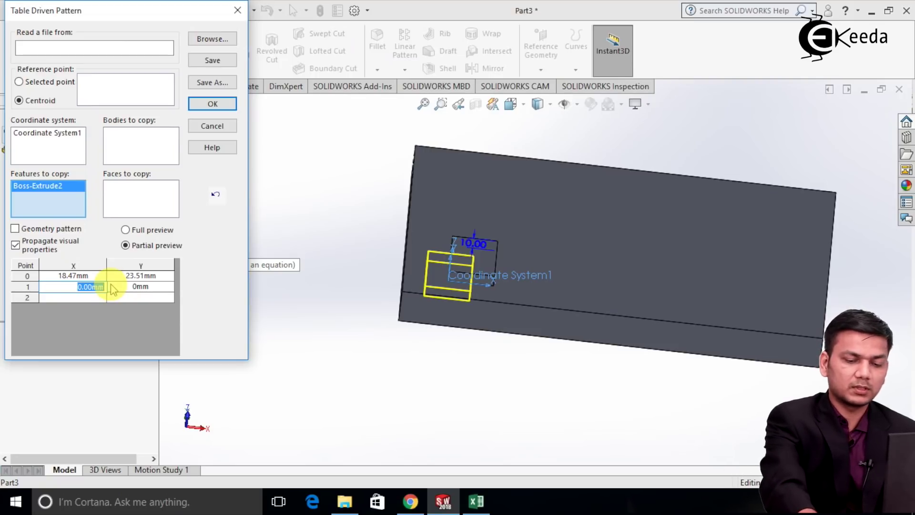
pyautogui.write('50')
pyautogui.click(111, 289)
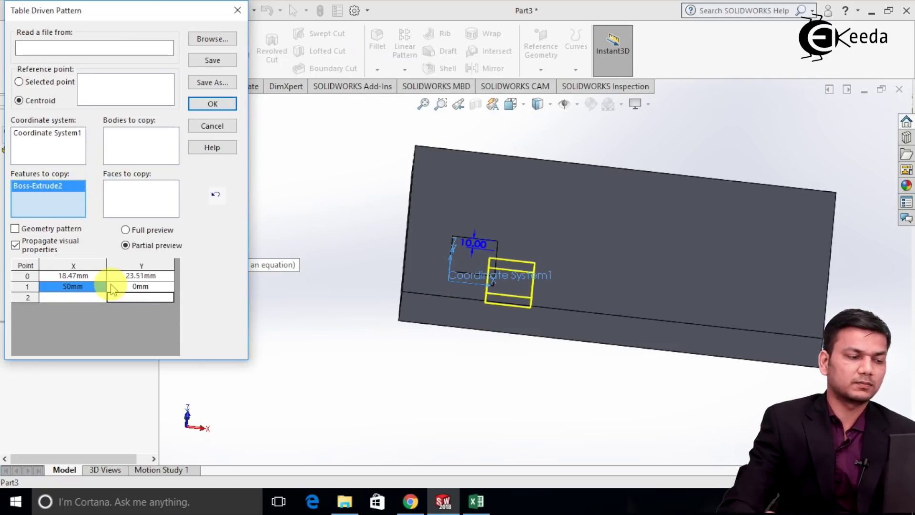
pyautogui.click(149, 285)
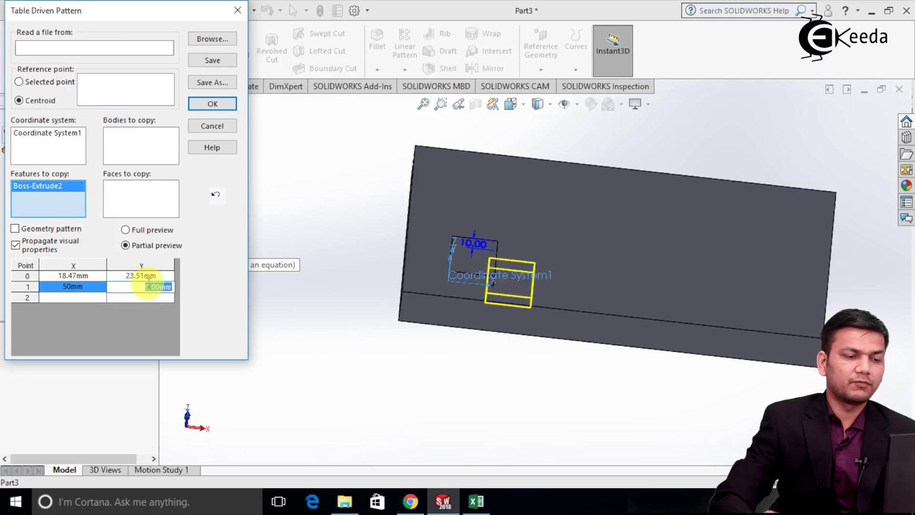
pyautogui.write('100')
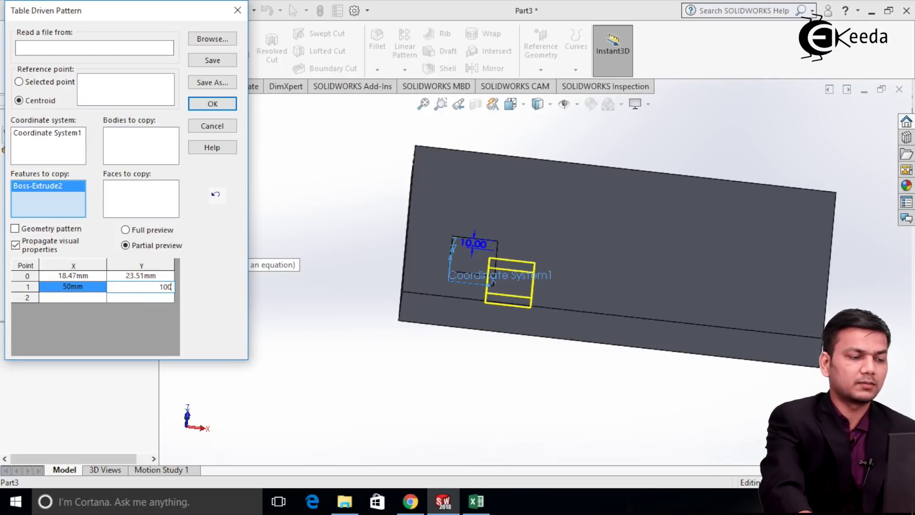
pyautogui.click(149, 288)
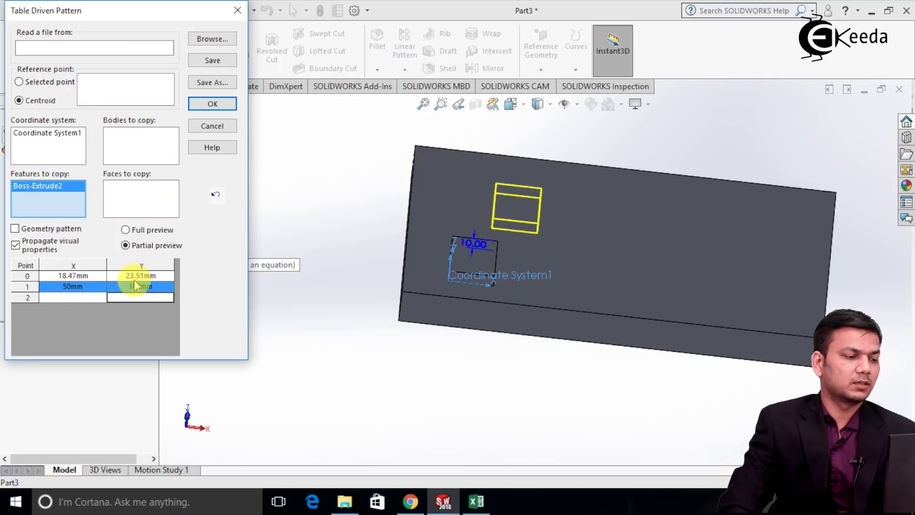
# Step: Define pattern point 2 in the coordinate table at X 100 mm, Y 120 mm
pyautogui.click(88, 296)
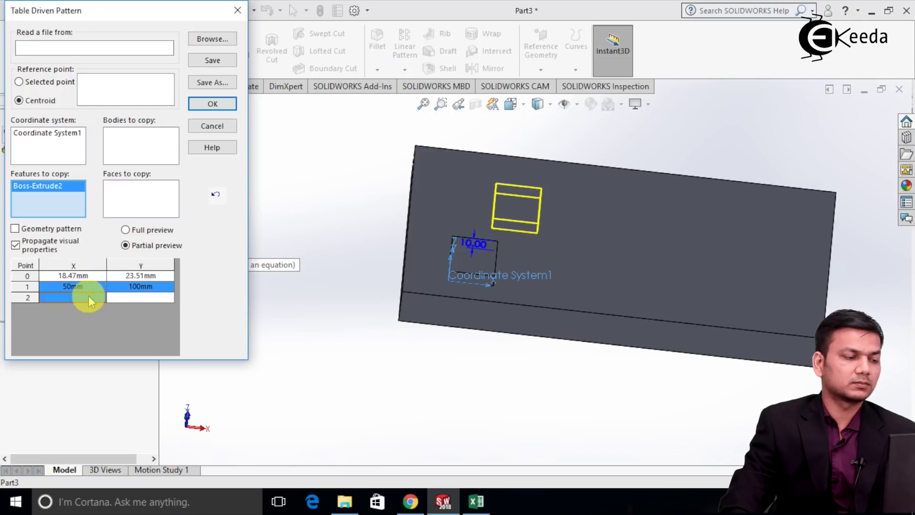
pyautogui.doubleClick(90, 296)
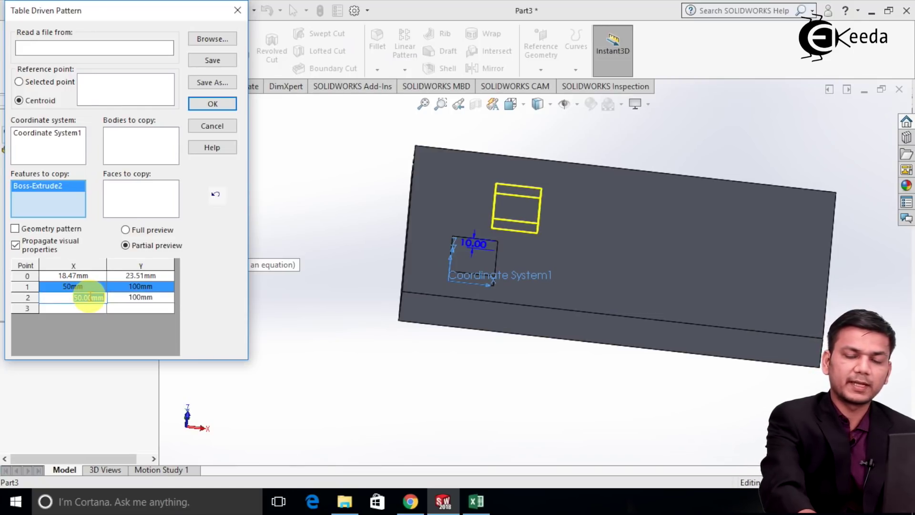
pyautogui.write('100')
pyautogui.click(91, 299)
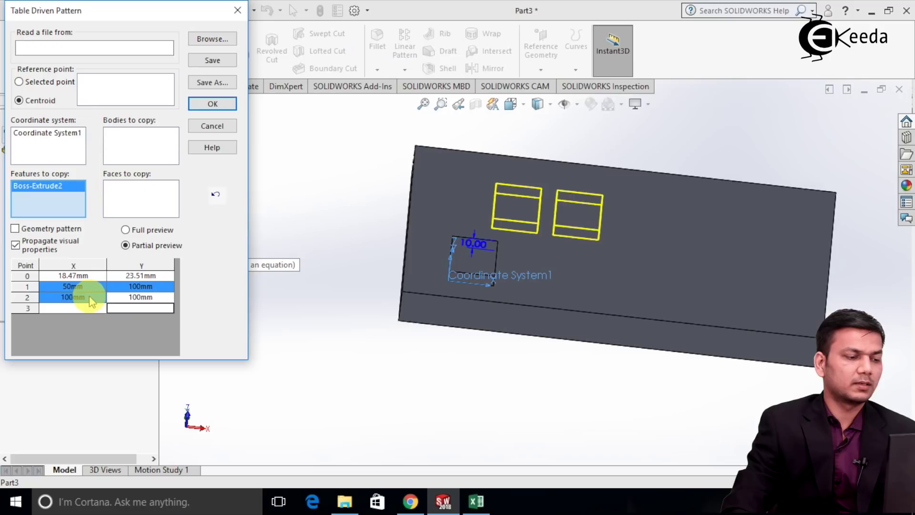
pyautogui.doubleClick(157, 299)
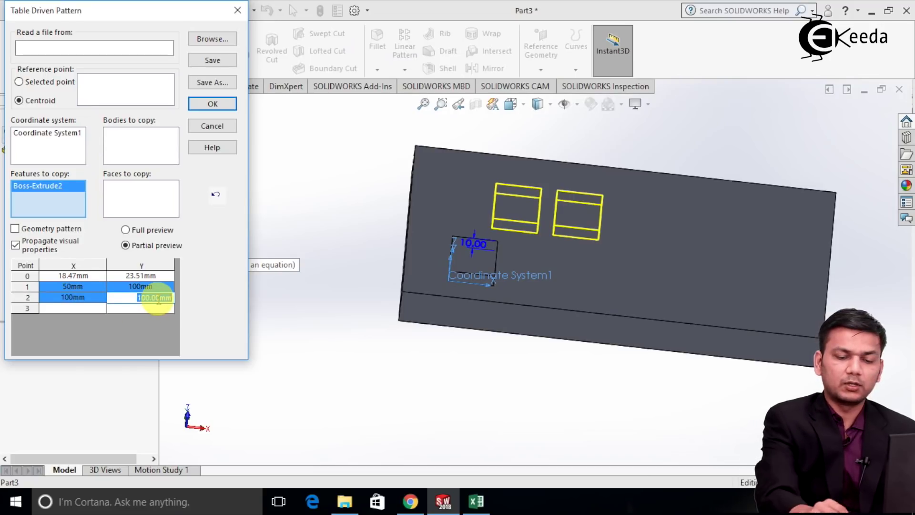
pyautogui.write('120')
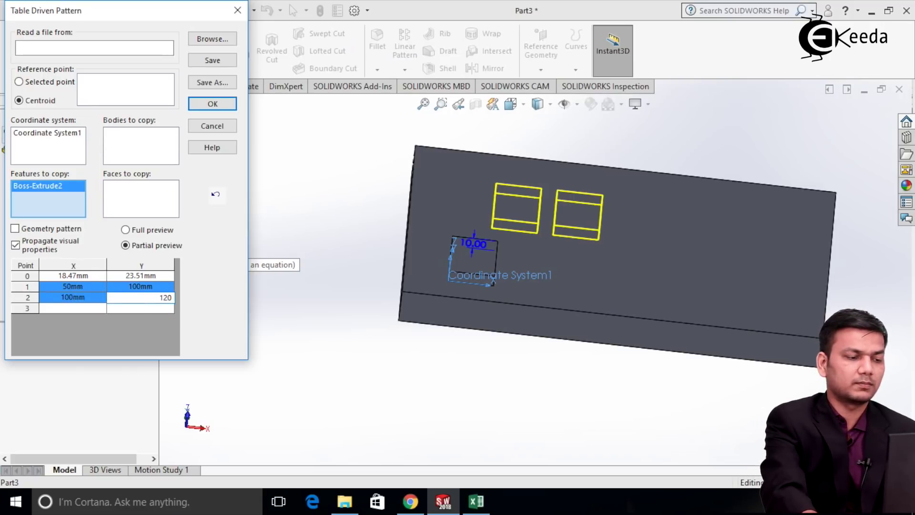
pyautogui.click(158, 305)
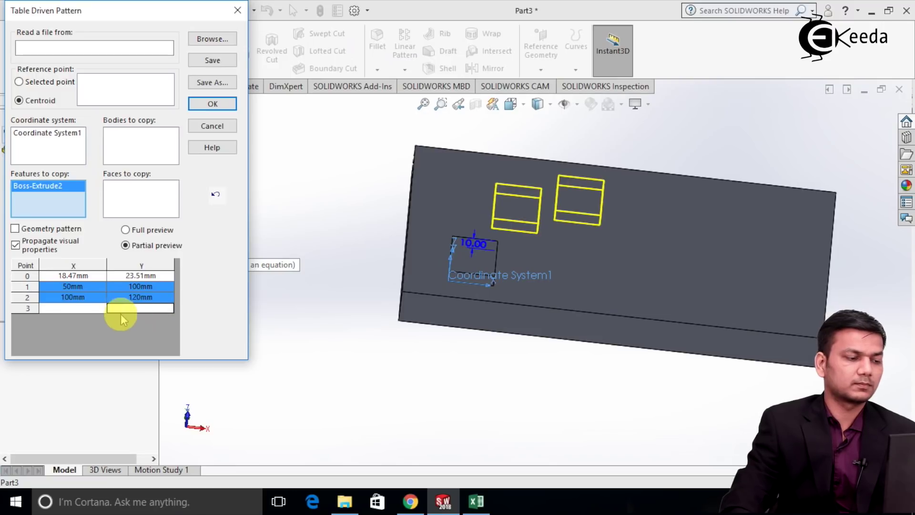
# Step: Define pattern point 3 at X 100 mm, Y 60 mm and create the table driven pattern
pyautogui.doubleClick(96, 308)
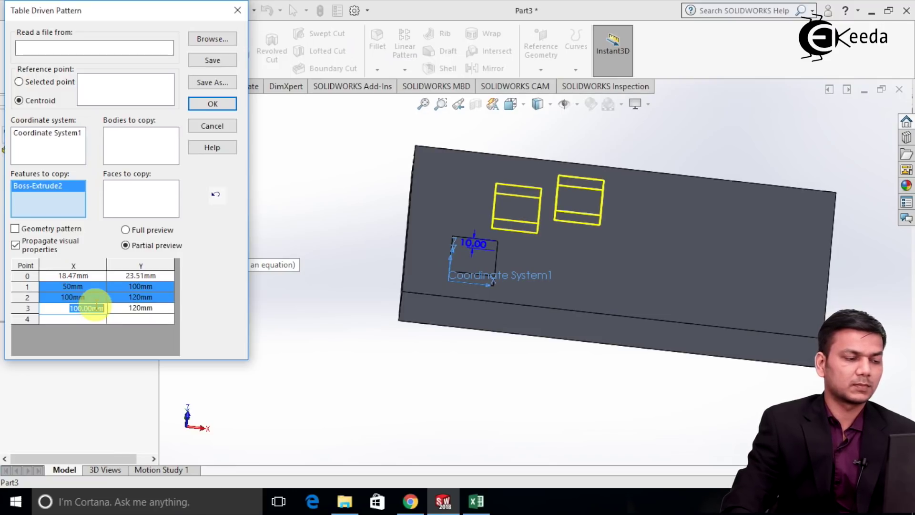
pyautogui.write('100')
pyautogui.click(127, 308)
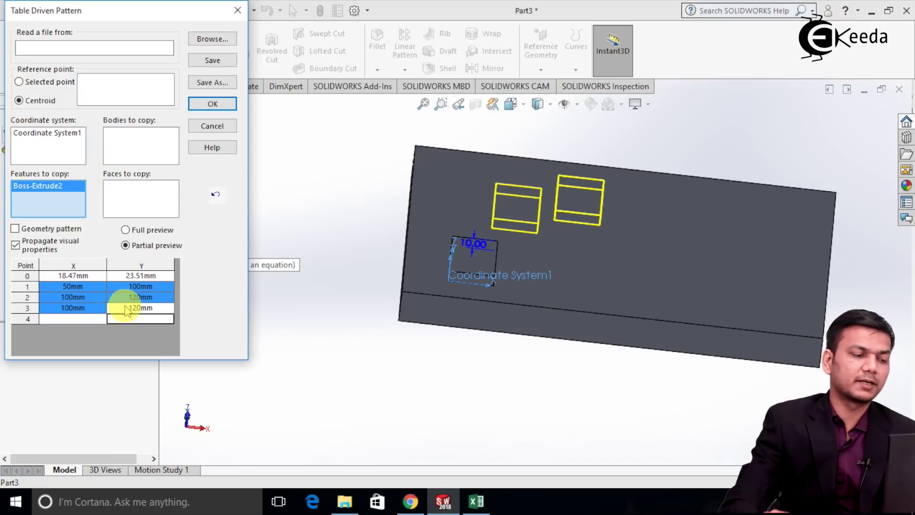
pyautogui.doubleClick(138, 307)
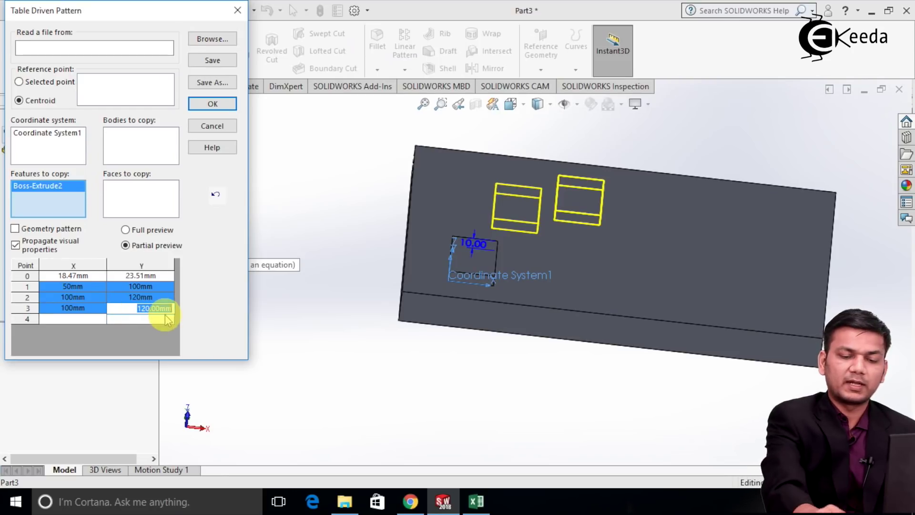
pyautogui.write('60')
pyautogui.press('Return')
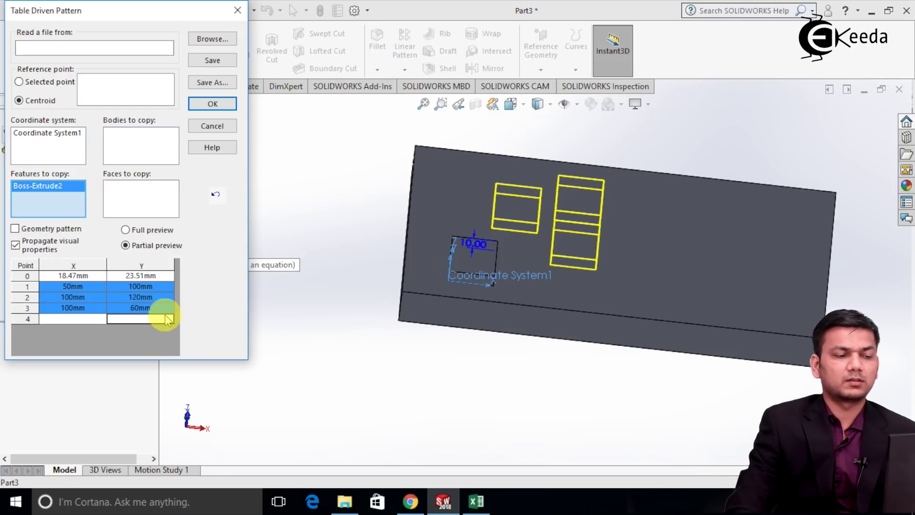
pyautogui.click(360, 265)
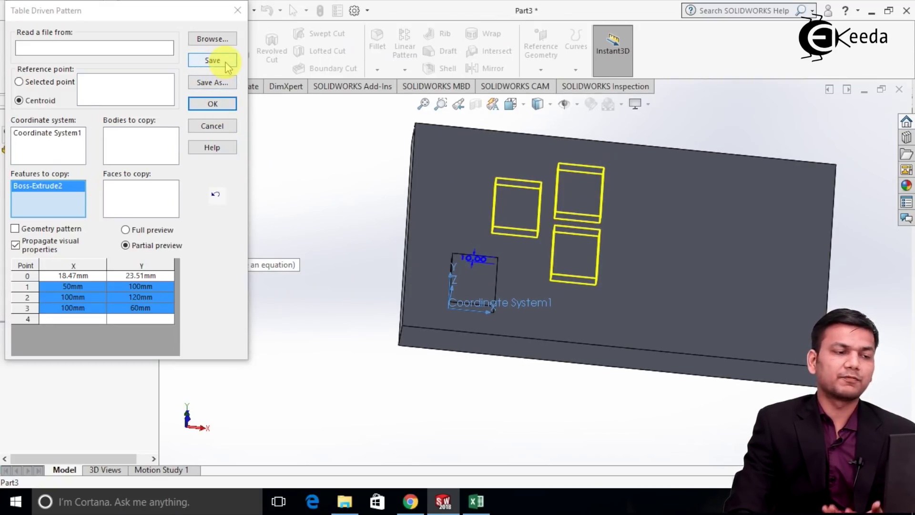
pyautogui.click(221, 104)
pyautogui.moveTo(339, 174); pyautogui.dragTo(362, 199, button='middle')
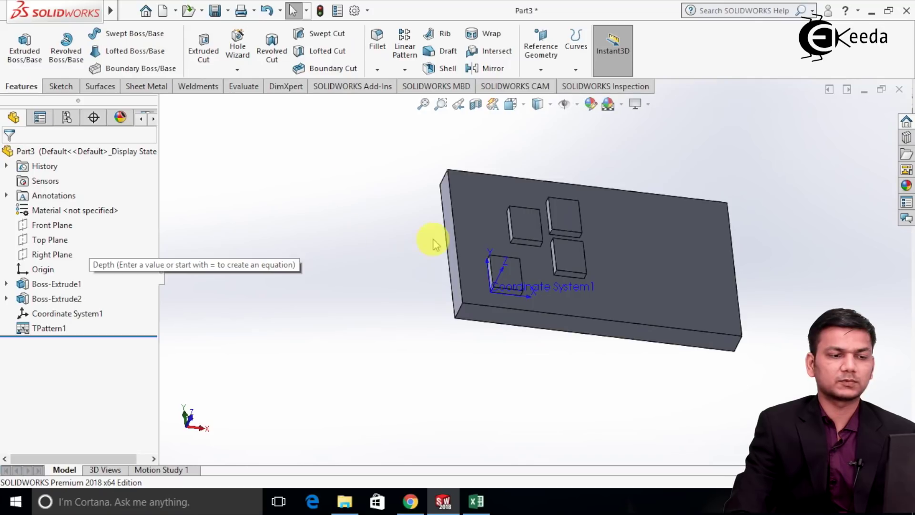
pyautogui.moveTo(732, 179); pyautogui.dragTo(726, 137, button='middle')
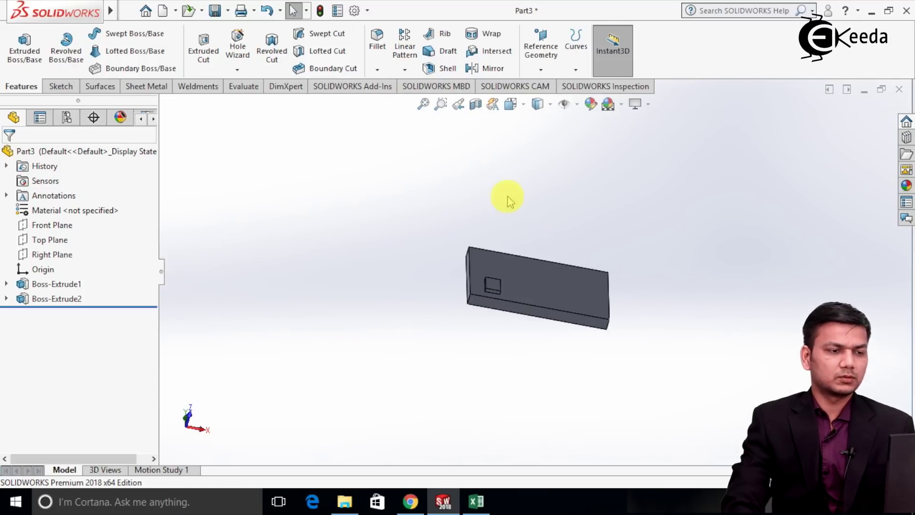
pyautogui.moveTo(639, 286); pyautogui.dragTo(483, 318, button='middle')
pyautogui.scroll(-5, 482, 318)
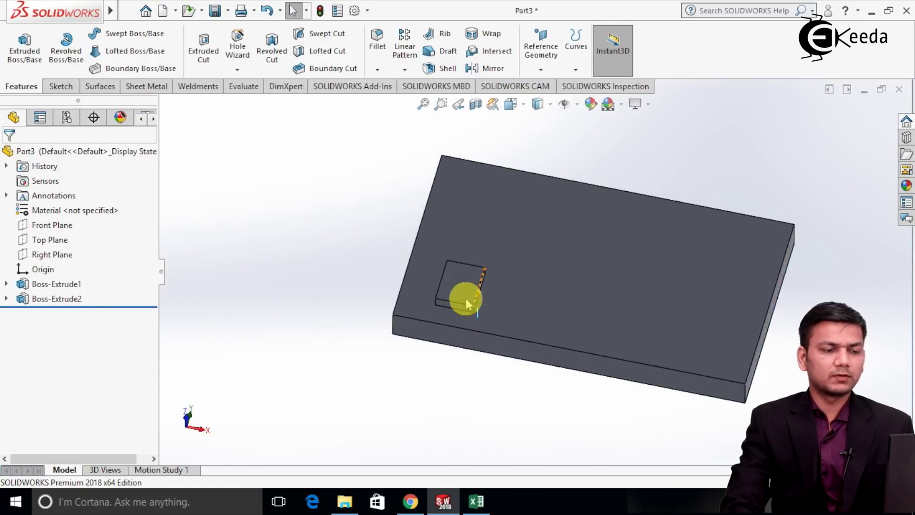
pyautogui.scroll(3, 479, 281)
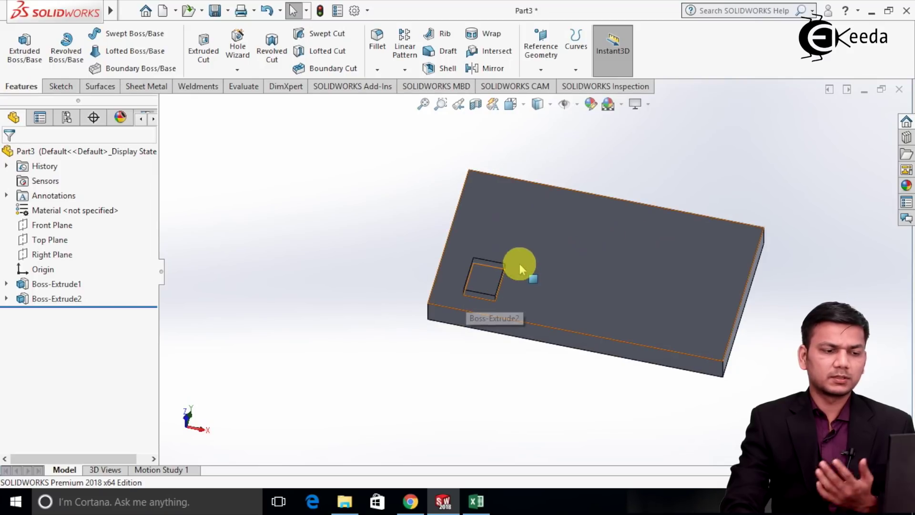
pyautogui.click(405, 69)
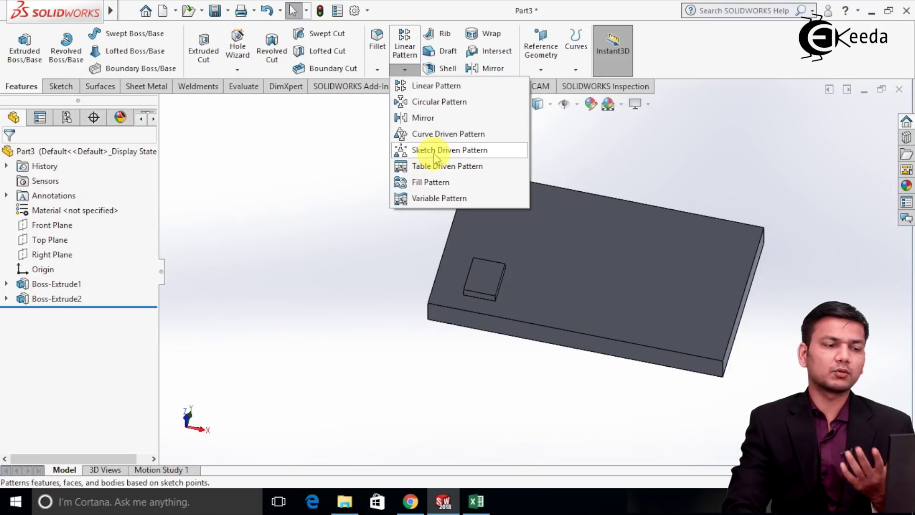
pyautogui.click(371, 167)
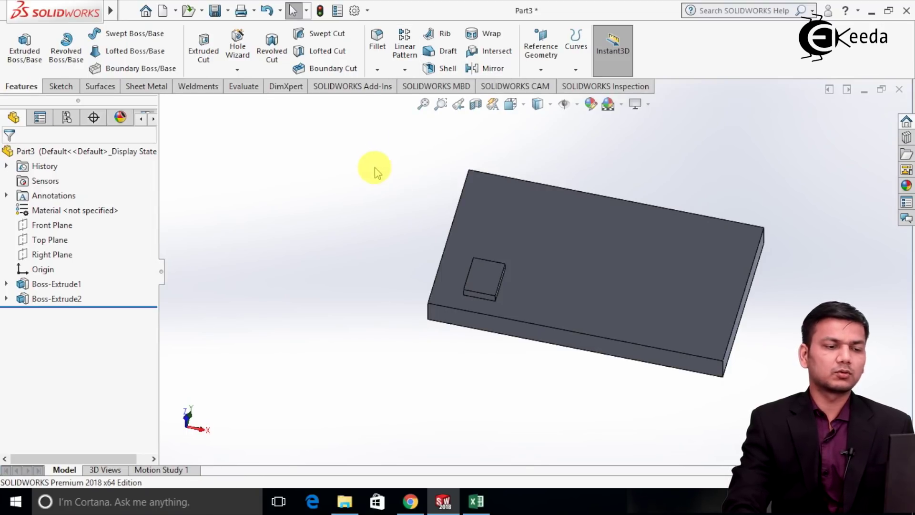
# Step: Sketch four scattered points on the plate's front face around its centre, the last at about X 38.6, Y -55.7 mm
pyautogui.rightClick(589, 230)
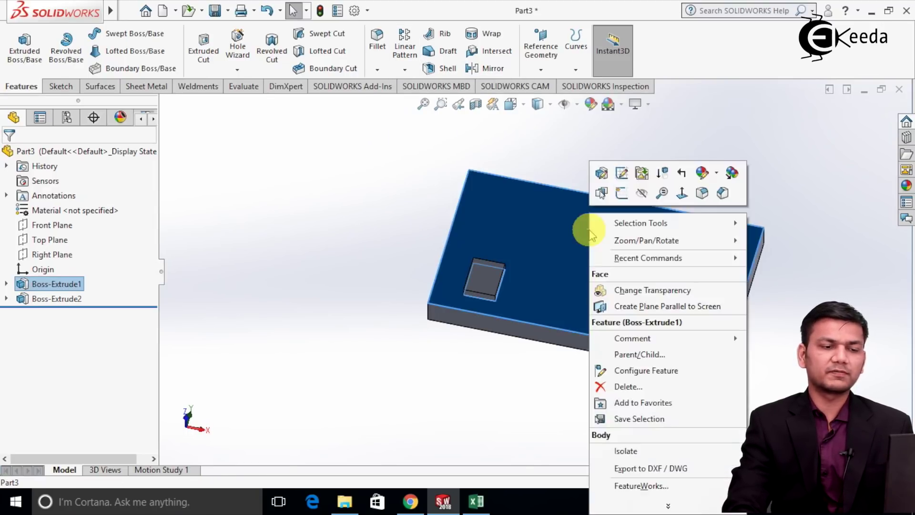
pyautogui.click(620, 193)
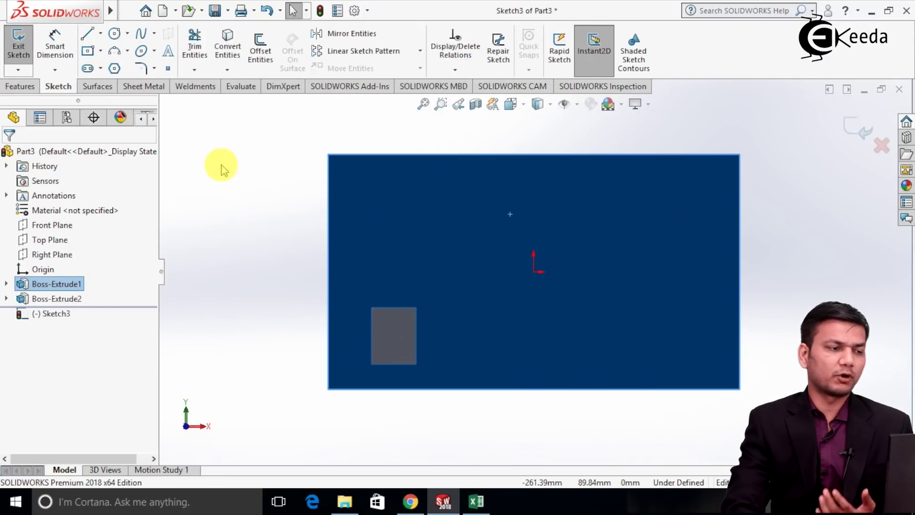
pyautogui.click(168, 68)
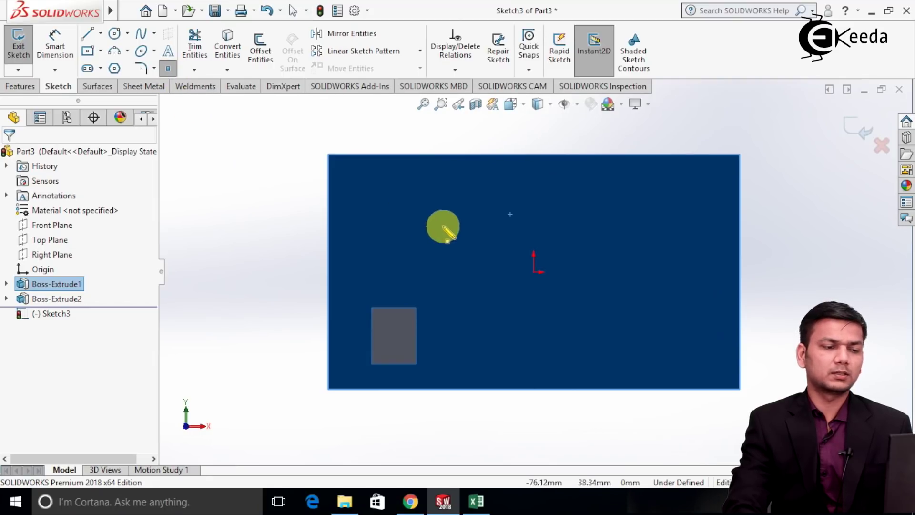
pyautogui.click(442, 224)
pyautogui.click(540, 191)
pyautogui.click(632, 271)
pyautogui.click(579, 338)
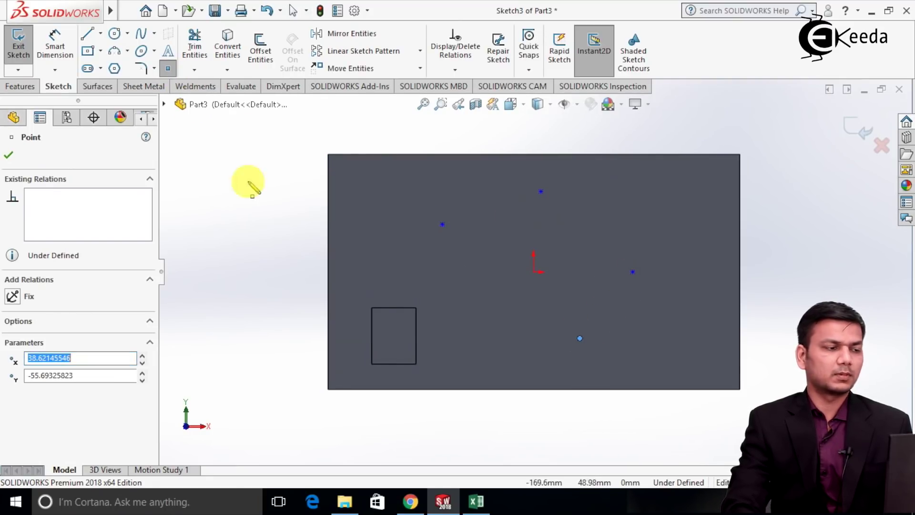
# Step: Finish the sketch containing the four scattered points and leave sketch editing
pyautogui.click(6, 153)
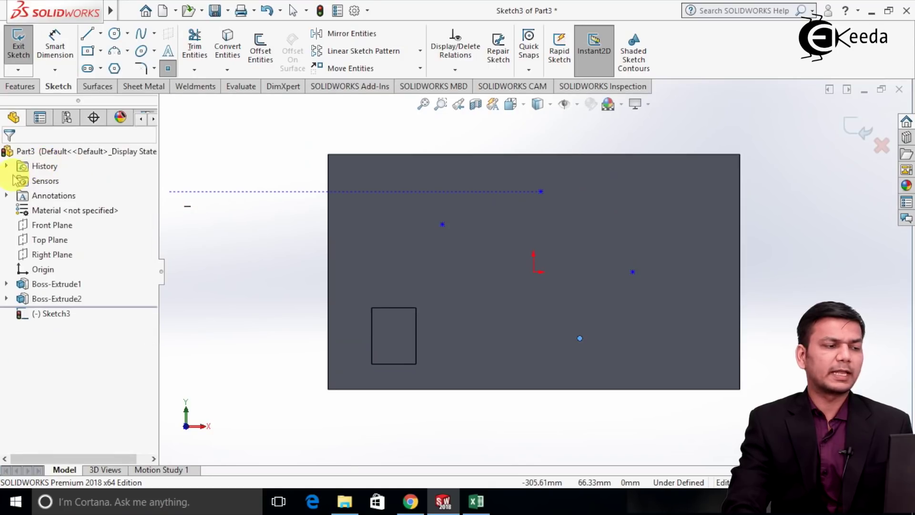
pyautogui.click(56, 52)
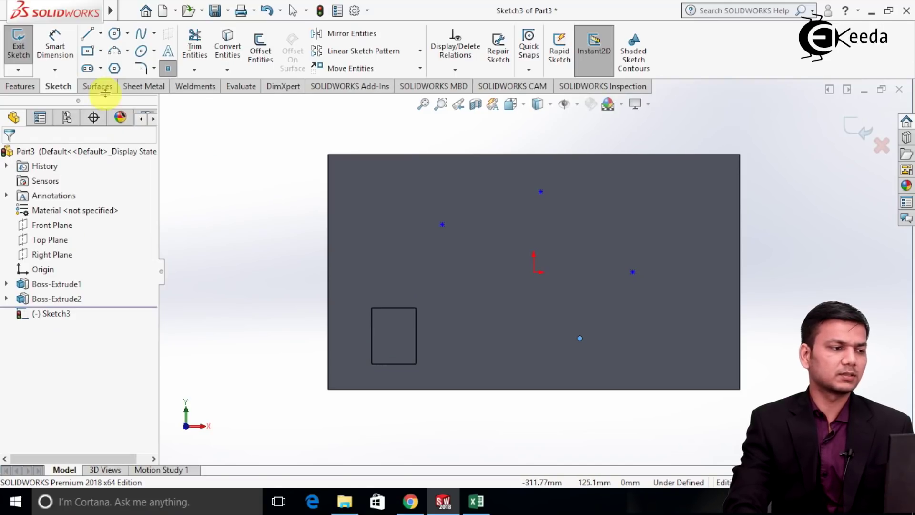
pyautogui.click(24, 52)
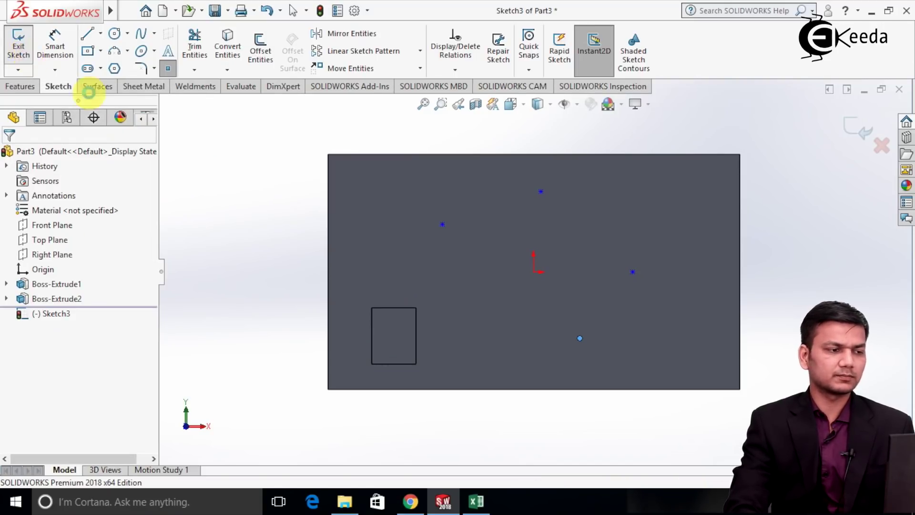
pyautogui.click(235, 133)
# Step: Set up a sketch driven pattern of the small block using the four-point sketch, with the centroid as reference point
pyautogui.moveTo(318, 291); pyautogui.dragTo(310, 267, button='middle')
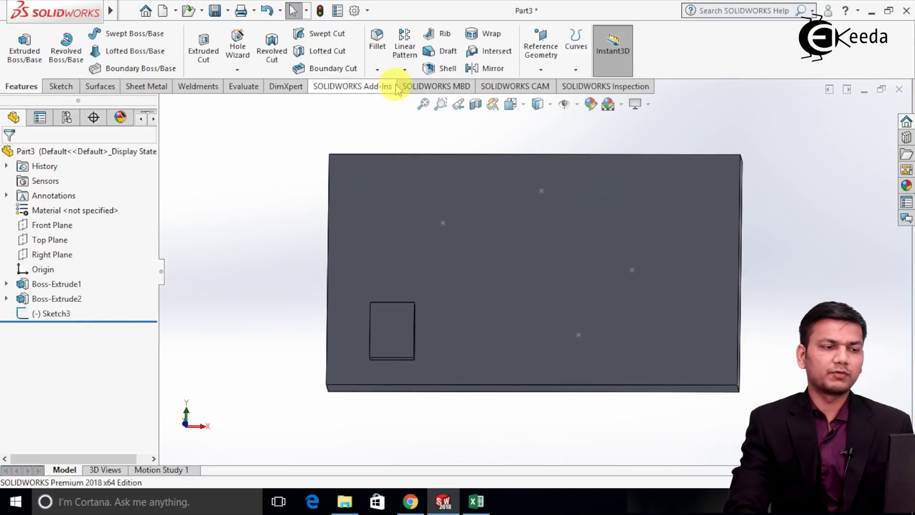
pyautogui.click(404, 70)
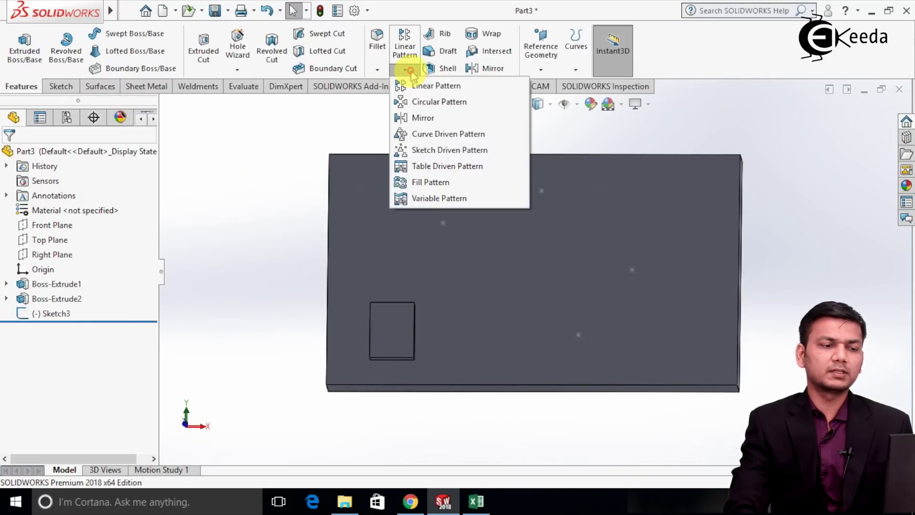
pyautogui.click(428, 152)
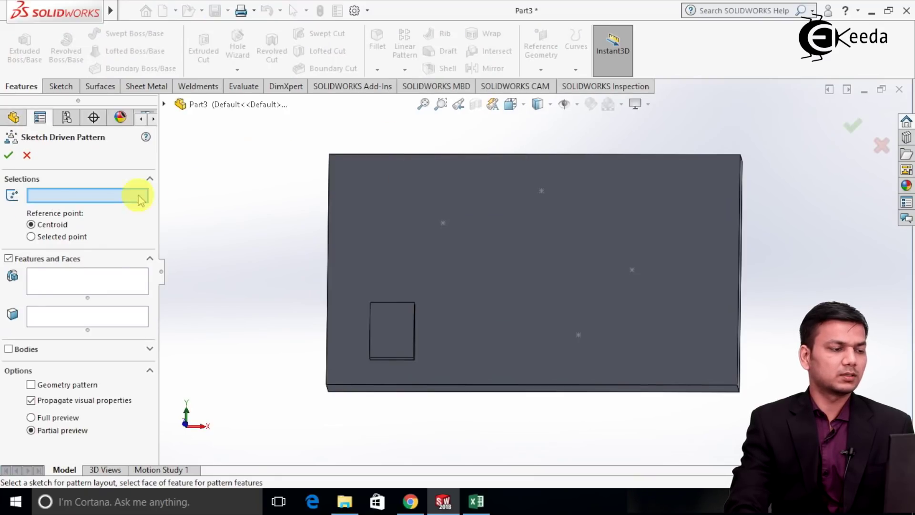
pyautogui.click(95, 286)
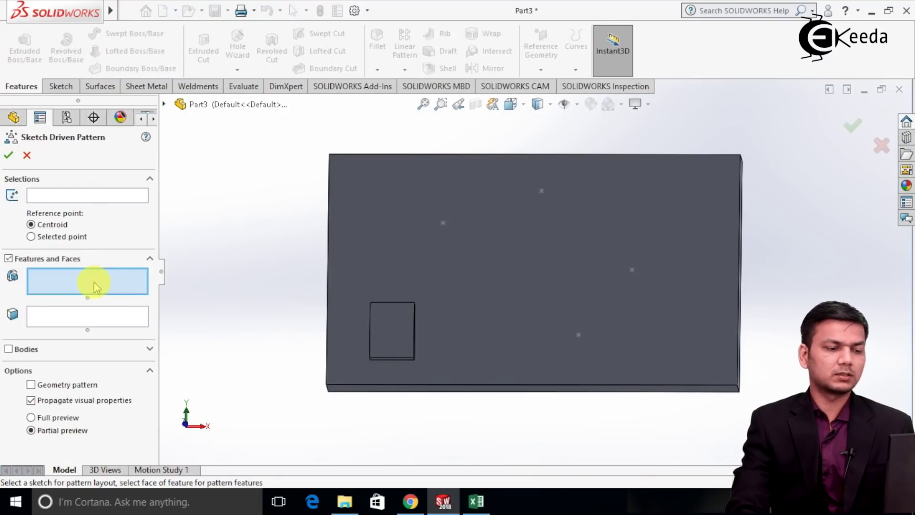
pyautogui.click(383, 316)
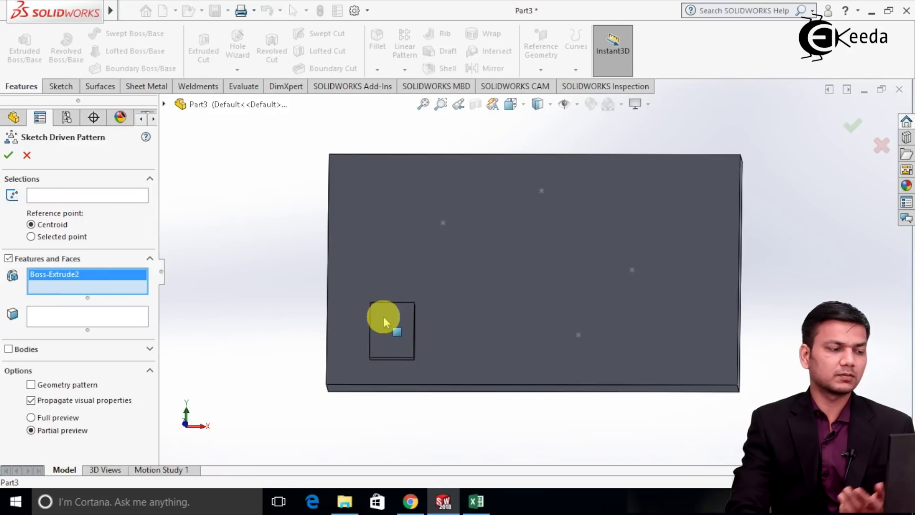
pyautogui.click(82, 195)
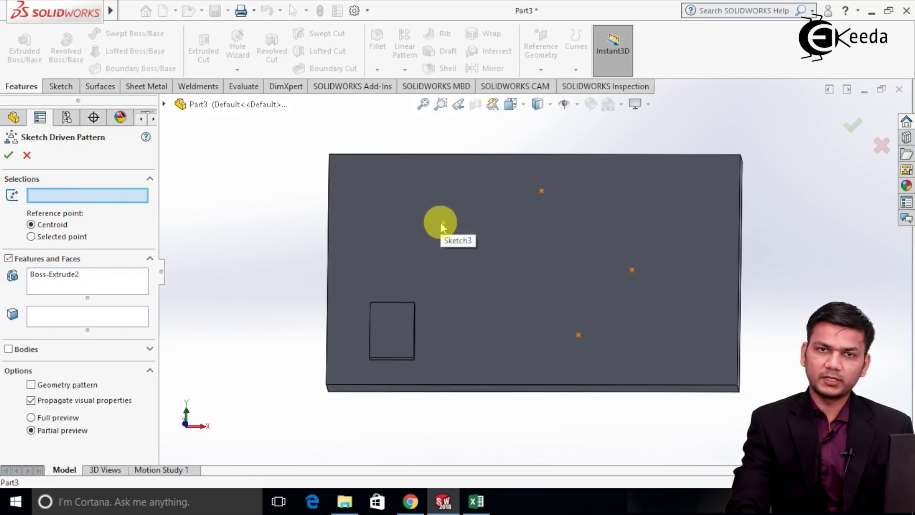
pyautogui.click(442, 223)
pyautogui.moveTo(204, 262); pyautogui.dragTo(312, 250, button='middle')
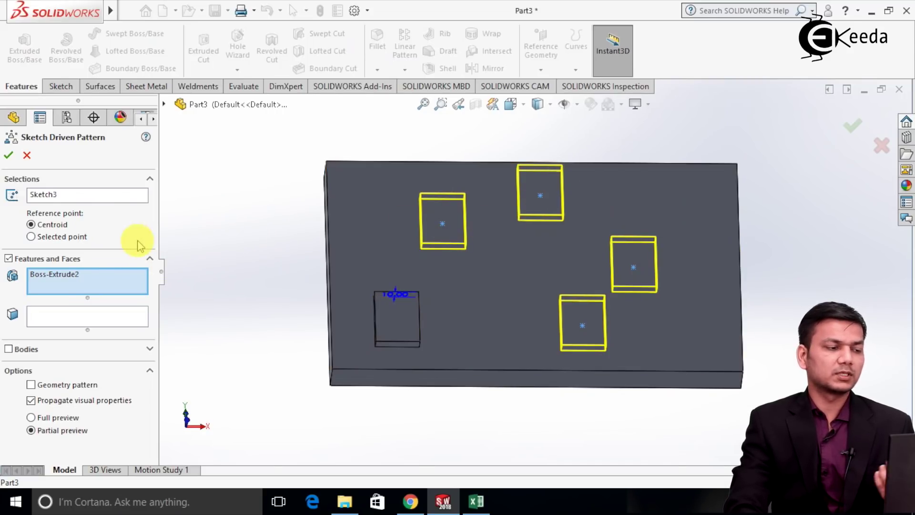
# Step: Try the small block's lower-right corner vertex as the pattern's selected reference point and check the preview
pyautogui.click(79, 238)
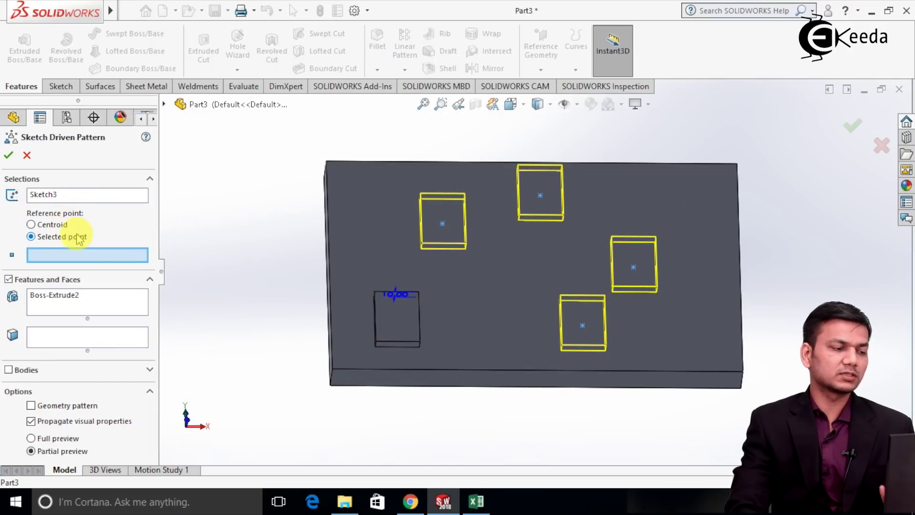
pyautogui.scroll(-8, 398, 368)
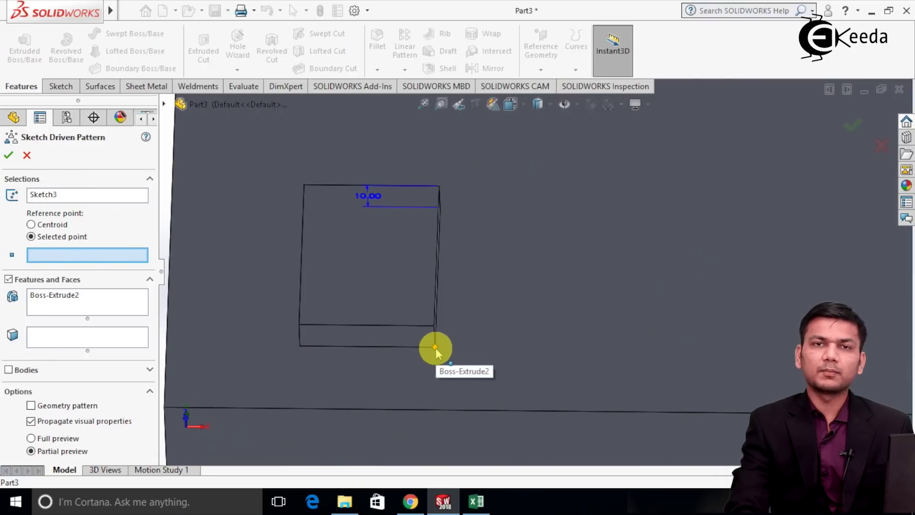
pyautogui.click(435, 348)
pyautogui.scroll(4, 538, 352)
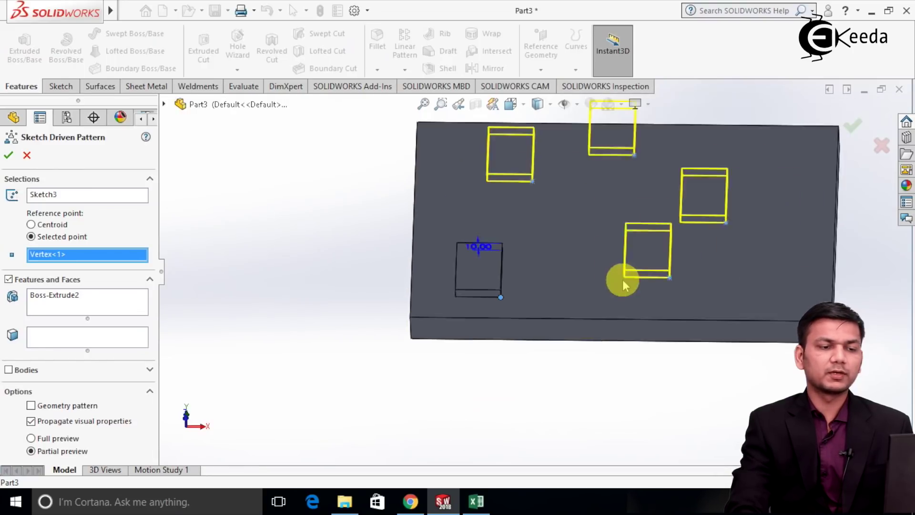
pyautogui.scroll(-3, 610, 220)
pyautogui.scroll(2, 587, 219)
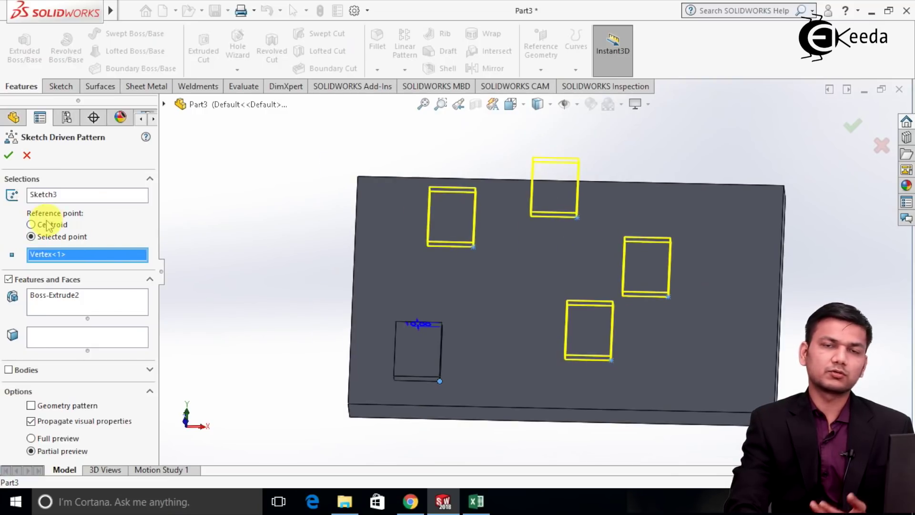
# Step: Set the pattern's reference point to Centroid and create the sketch driven pattern
pyautogui.click(31, 225)
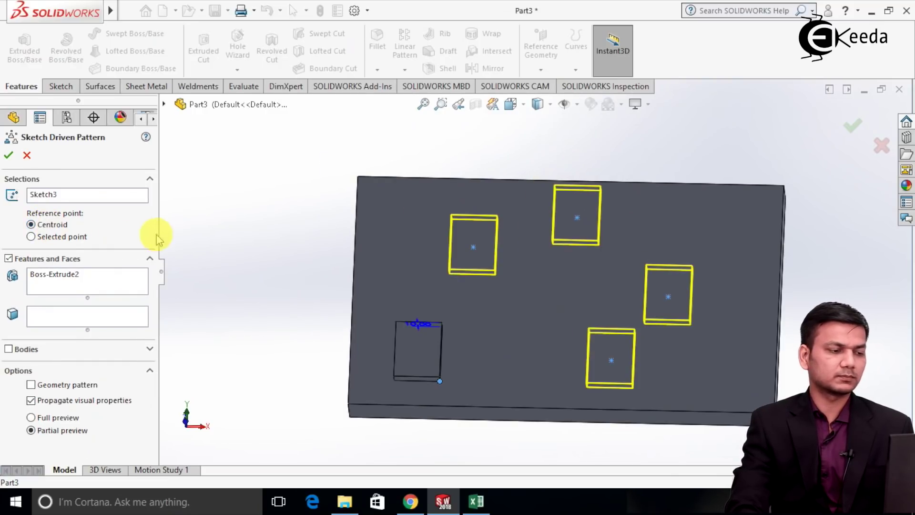
pyautogui.click(9, 158)
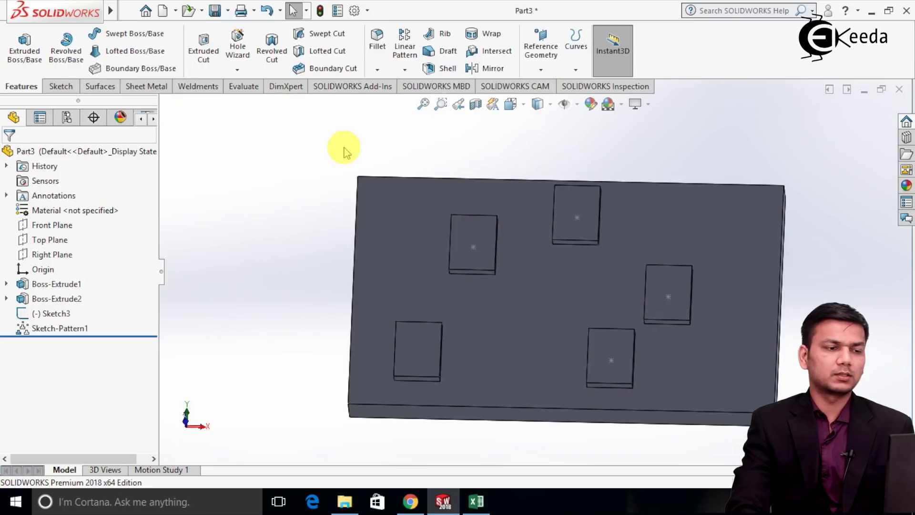
# Step: Close the finished plate part without saving and create a new part document
pyautogui.scroll(3, 476, 167)
pyautogui.scroll(-2, 601, 205)
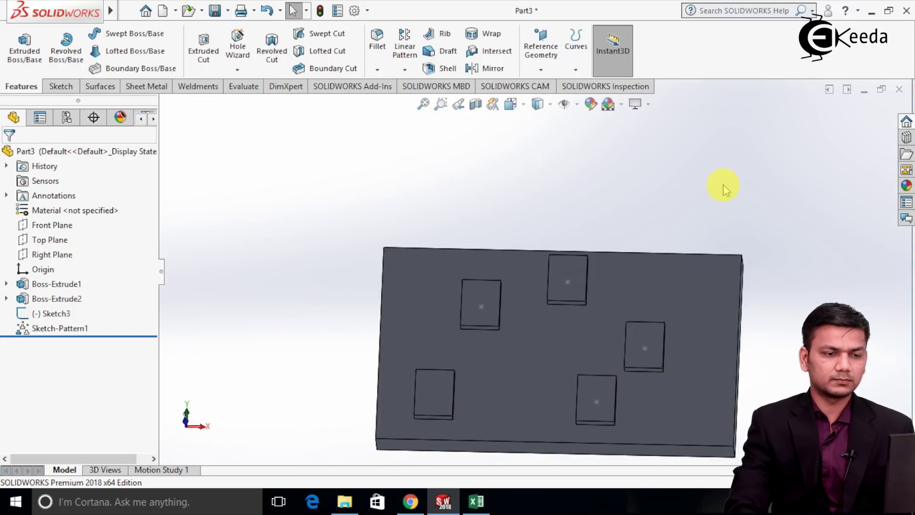
pyautogui.scroll(3, 715, 191)
pyautogui.click(899, 94)
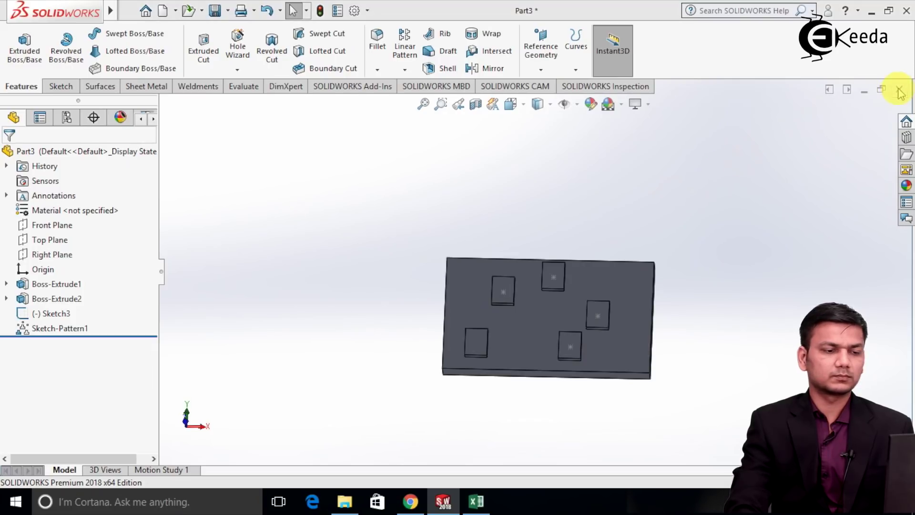
pyautogui.click(491, 250)
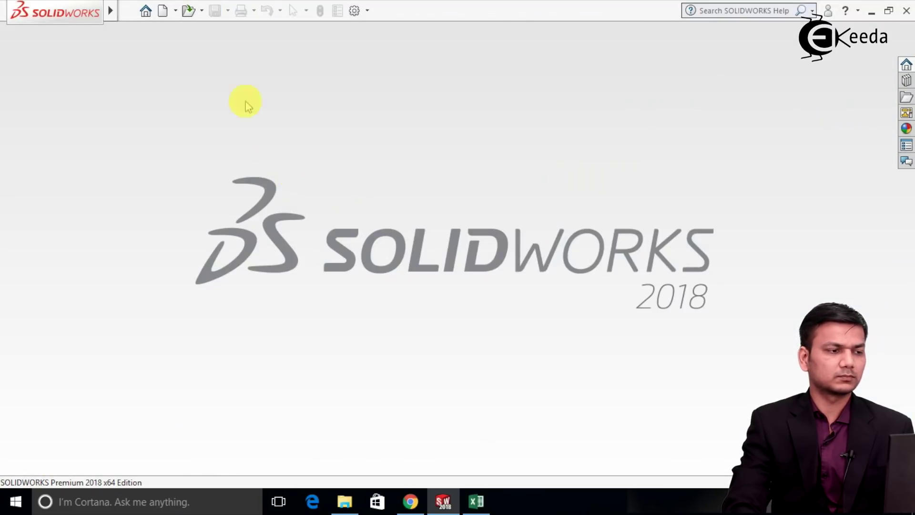
pyautogui.click(162, 14)
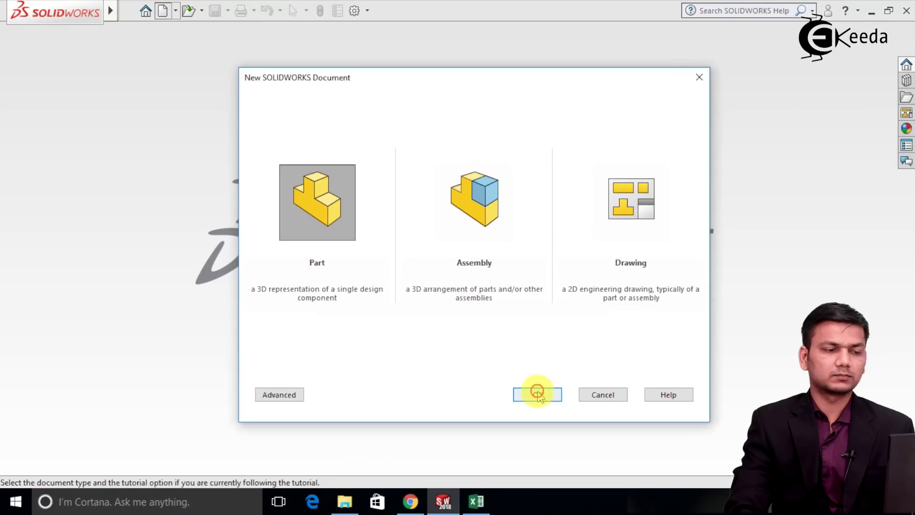
pyautogui.doubleClick(323, 210)
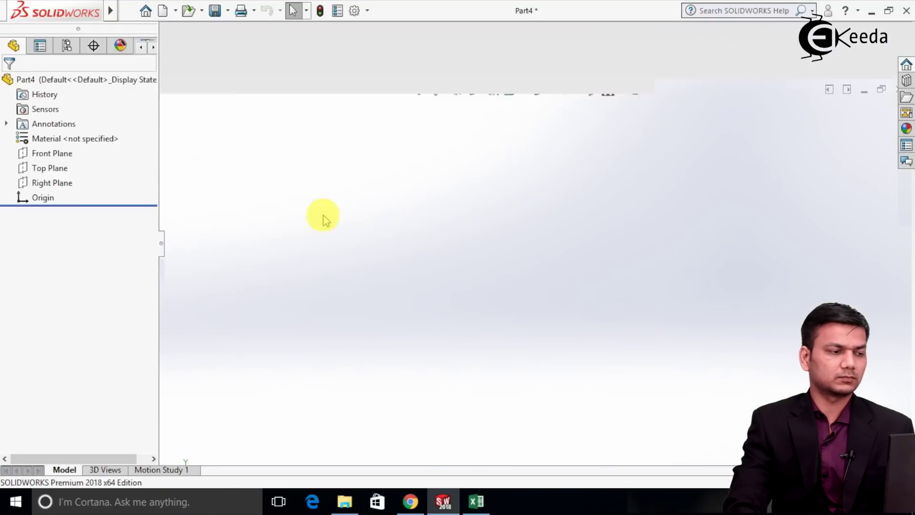
# Step: Sketch a large center rectangle on the Front Plane, centred on the origin, and finish the sketch
pyautogui.rightClick(62, 228)
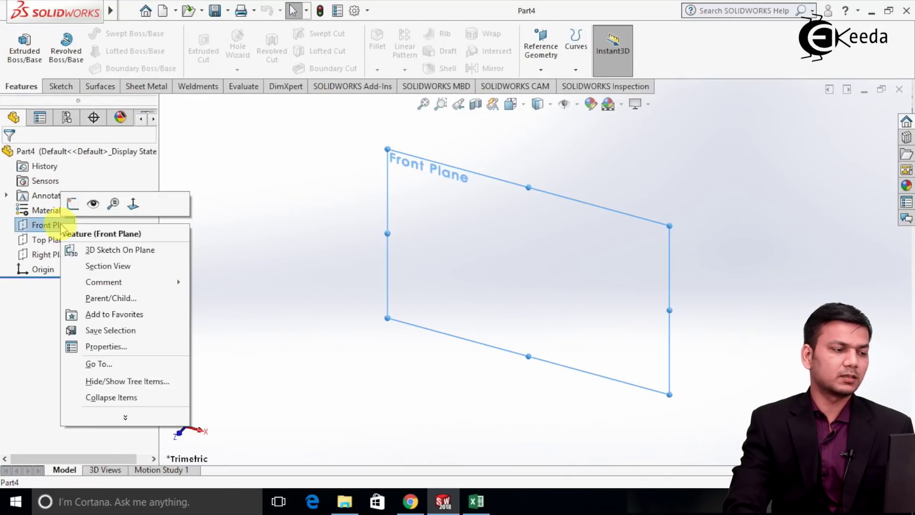
pyautogui.click(72, 205)
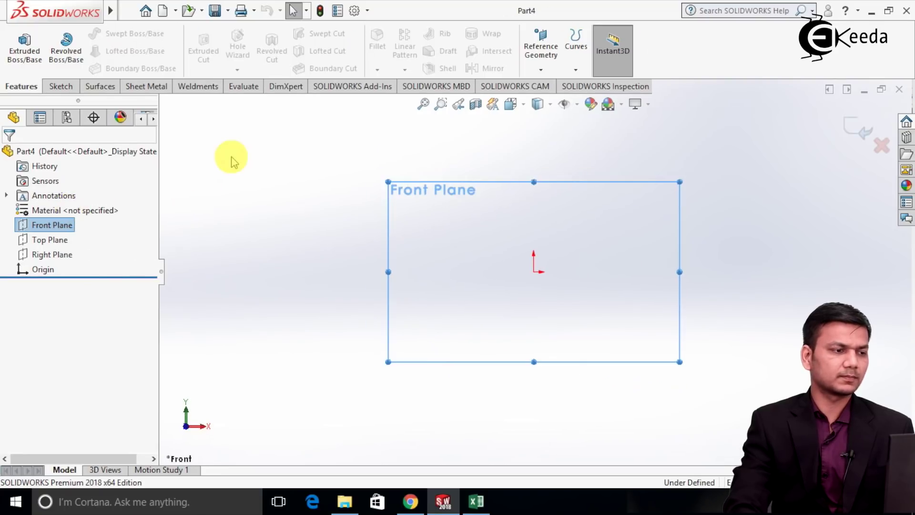
pyautogui.click(88, 53)
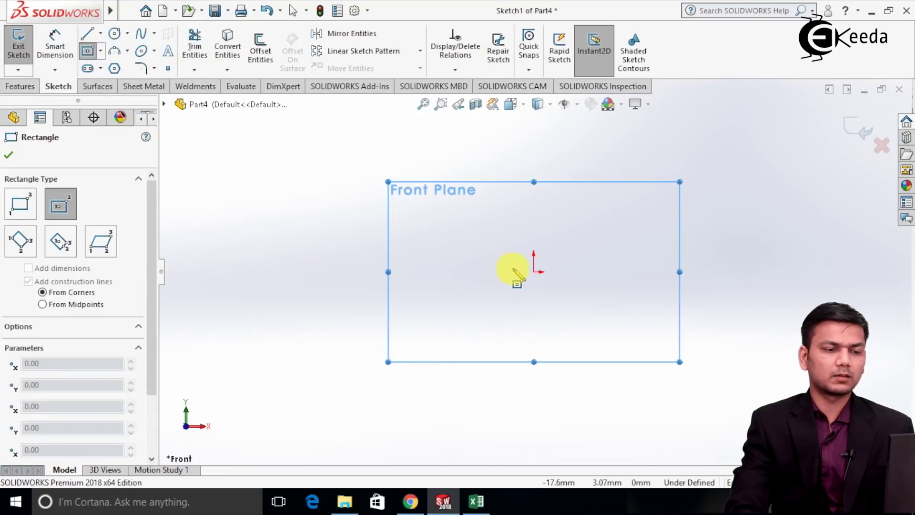
pyautogui.click(534, 272)
pyautogui.click(784, 136)
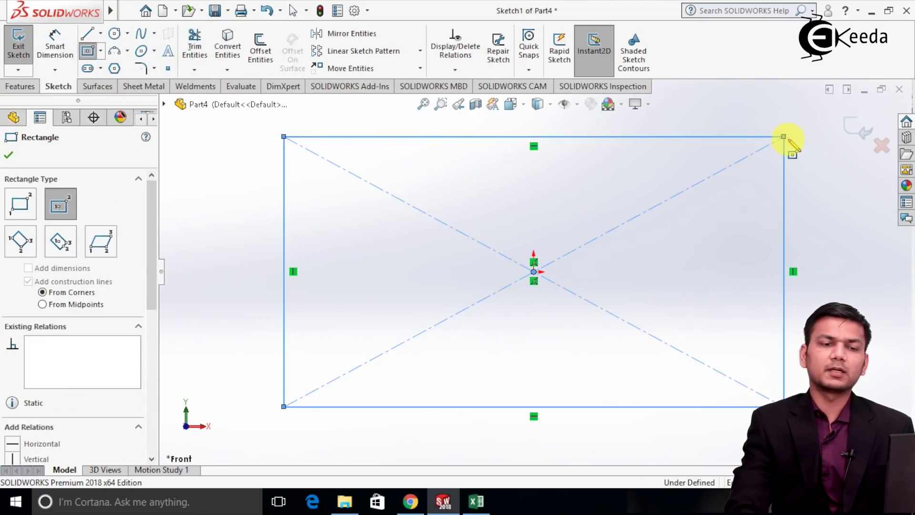
pyautogui.rightClick(805, 150)
pyautogui.click(814, 158)
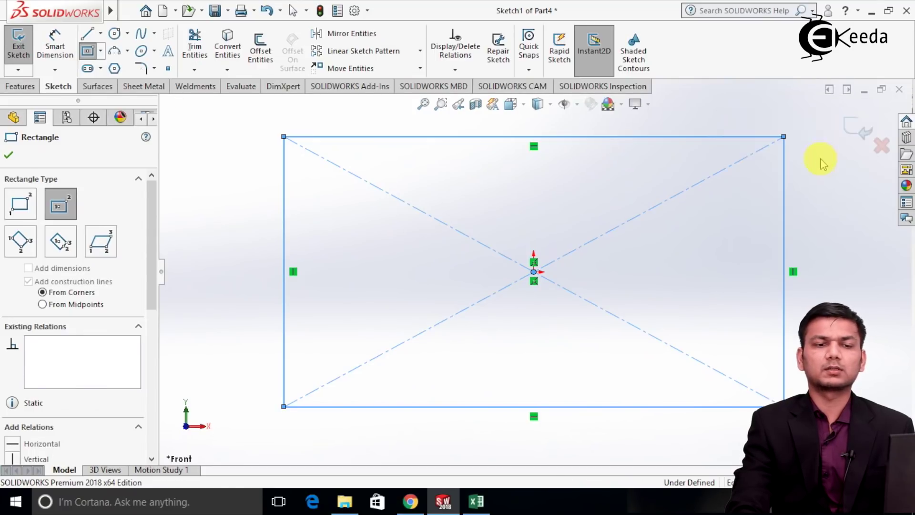
pyautogui.click(849, 127)
# Step: Extrude the rectangle 20 mm as a blind boss to form the plate
pyautogui.click(23, 43)
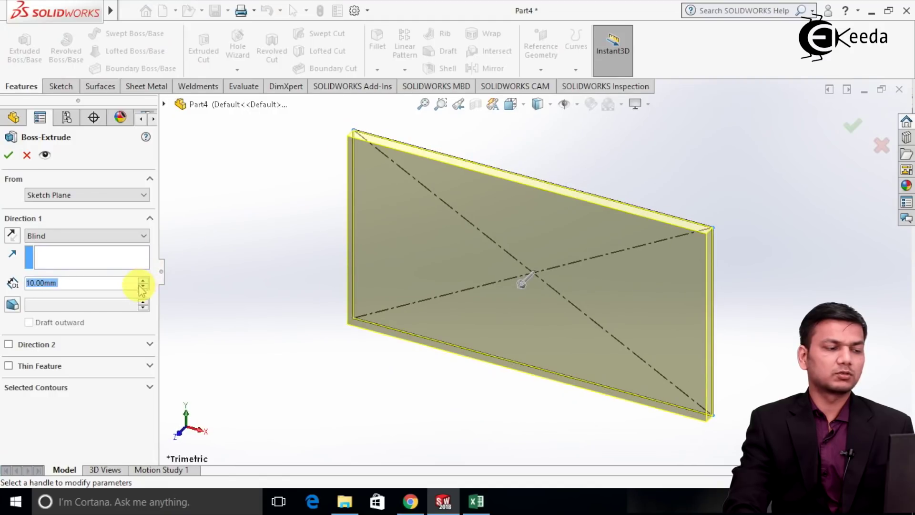
pyautogui.click(143, 280)
pyautogui.click(8, 155)
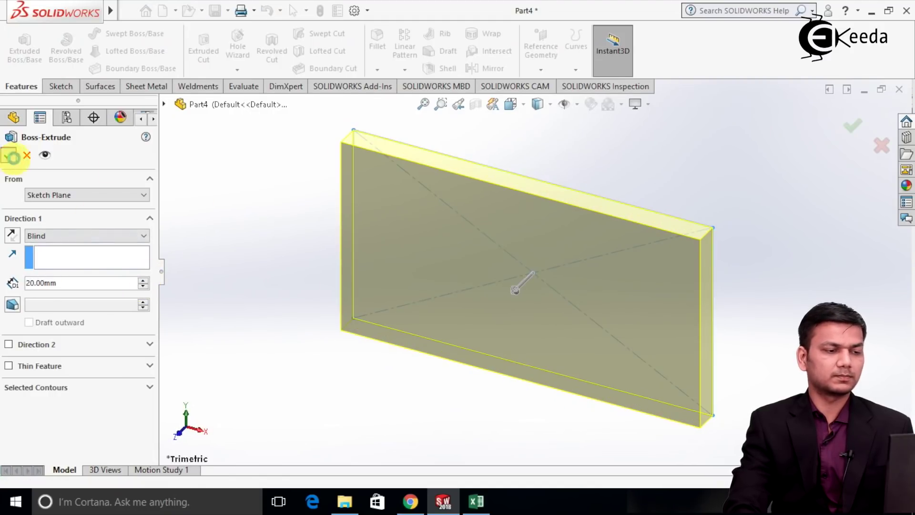
pyautogui.click(247, 181)
# Step: Start a new sketch on the plate's large front face
pyautogui.moveTo(317, 239)
pyautogui.mouseDown(button='middle')
pyautogui.moveTo(440, 269)
pyautogui.moveTo(469, 243)
pyautogui.moveTo(561, 252)
pyautogui.mouseUp(button='middle')
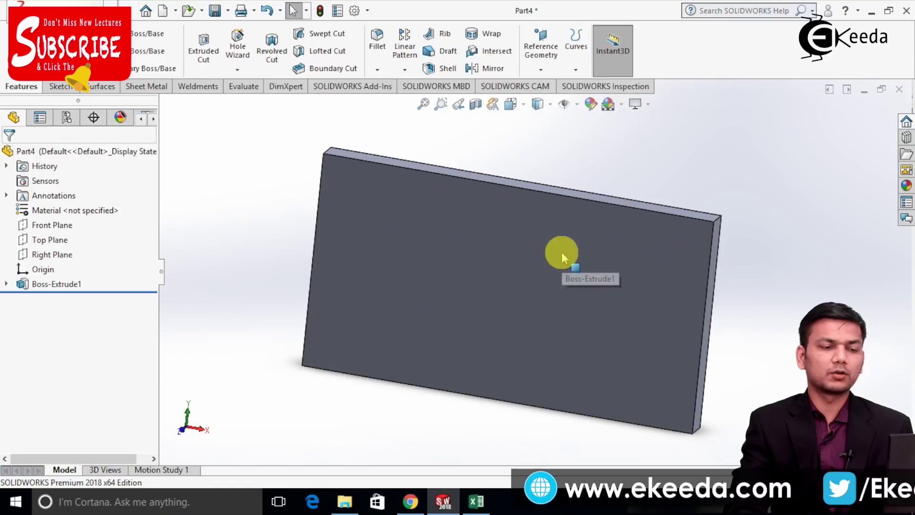
pyautogui.click(472, 272)
pyautogui.rightClick(472, 273)
pyautogui.click(508, 196)
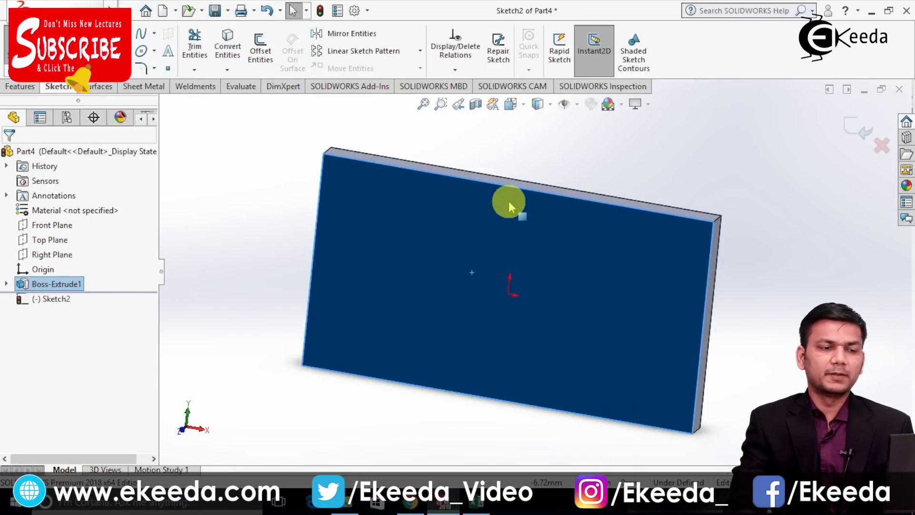
# Step: Sketch an ellipse centred on the origin of the plate's face, with radii of about 42 mm horizontally and 25 mm vertically
pyautogui.hotkey('ctrl', '8')
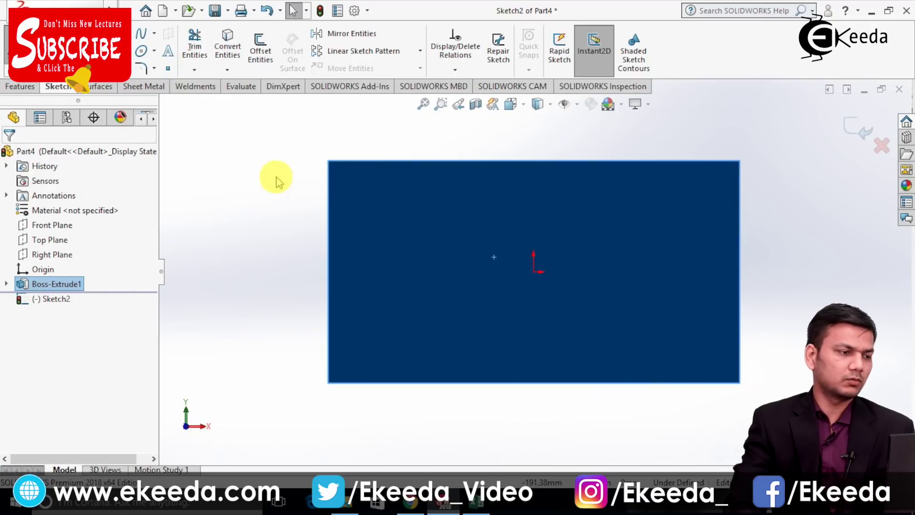
pyautogui.click(155, 54)
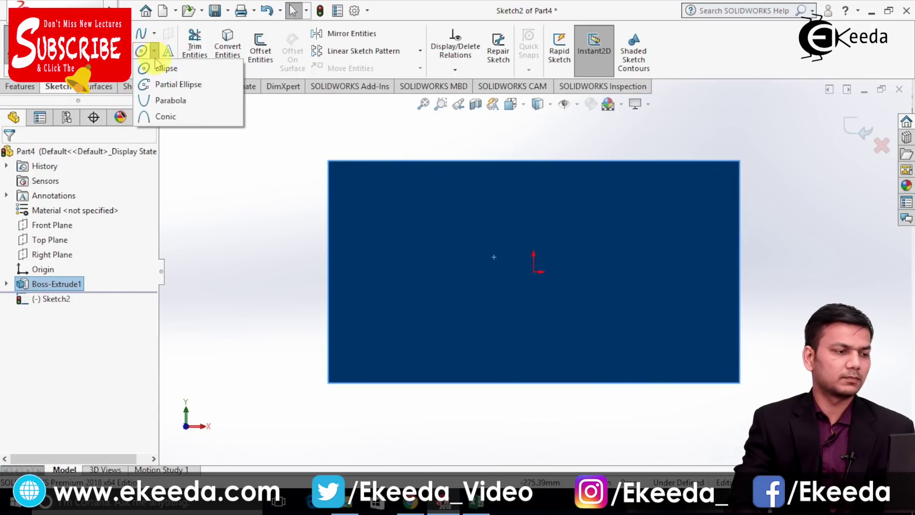
pyautogui.click(158, 66)
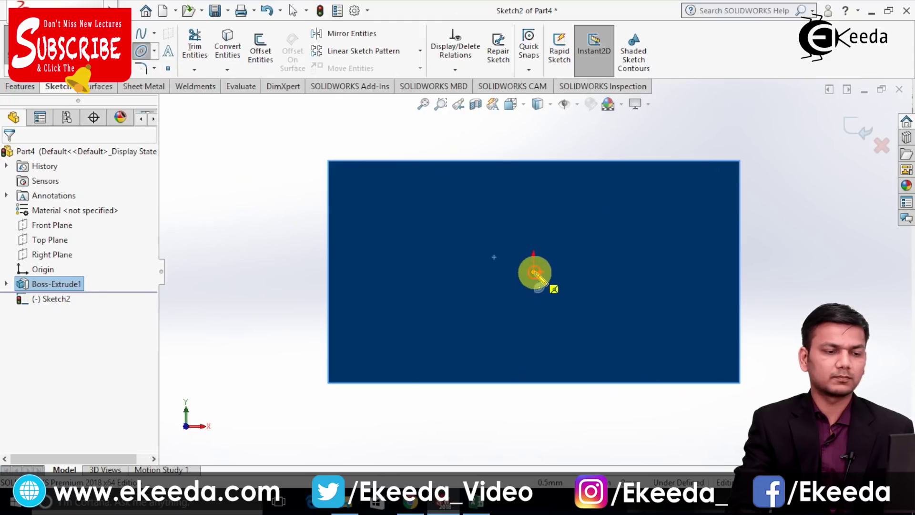
pyautogui.click(534, 271)
pyautogui.click(591, 274)
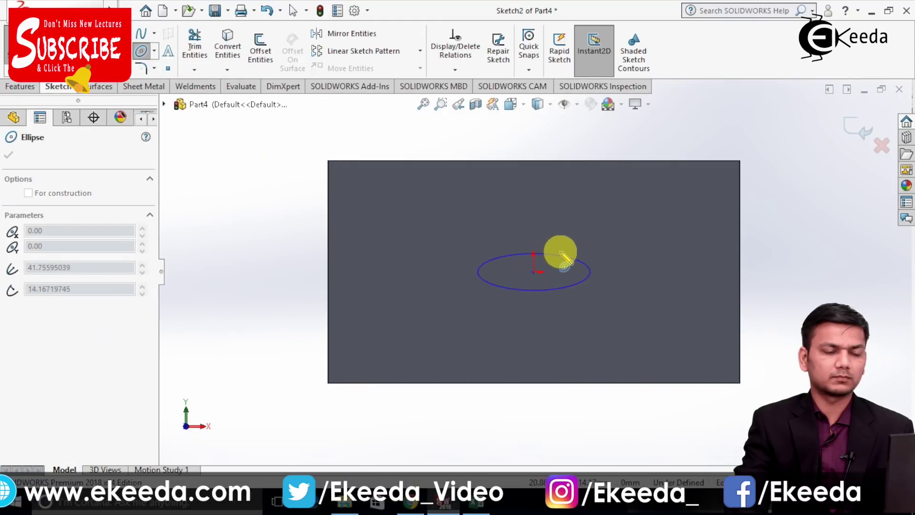
pyautogui.click(541, 239)
pyautogui.rightClick(574, 247)
pyautogui.click(574, 248)
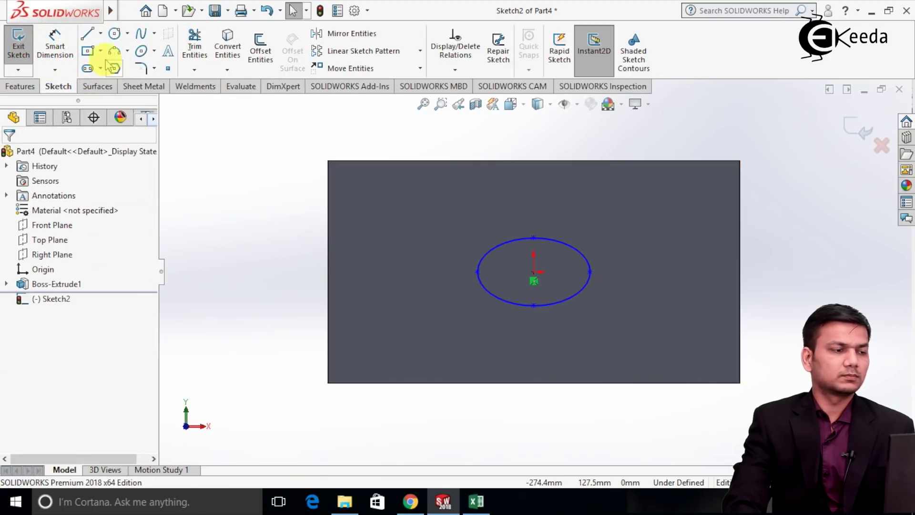
# Step: Sketch a circle about 13 mm in diameter just right of the ellipse, centred about 54 mm horizontally from the origin
pyautogui.click(115, 34)
pyautogui.scroll(-2, 657, 279)
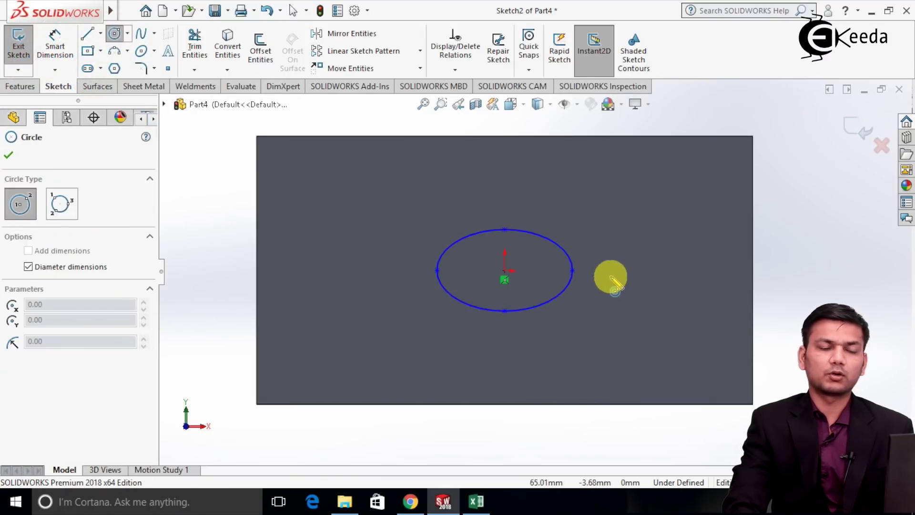
pyautogui.click(593, 270)
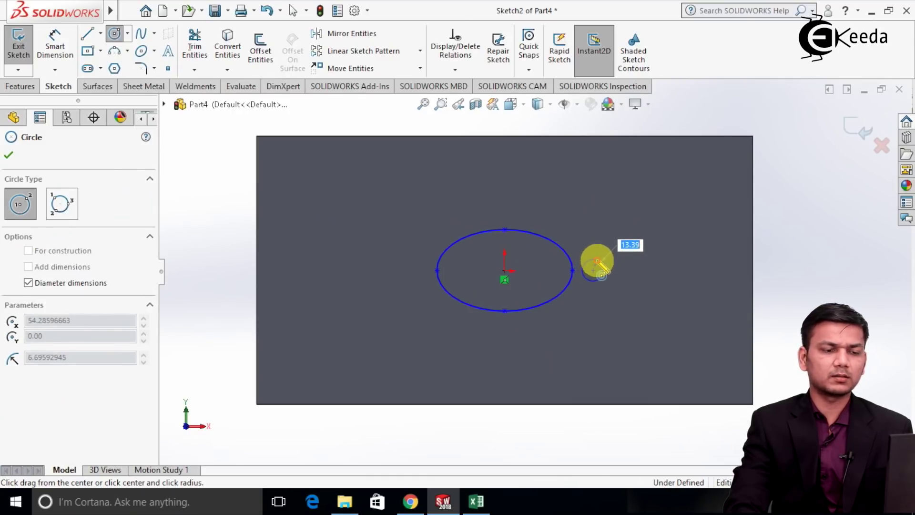
pyautogui.click(597, 261)
pyautogui.rightClick(596, 261)
pyautogui.click(619, 272)
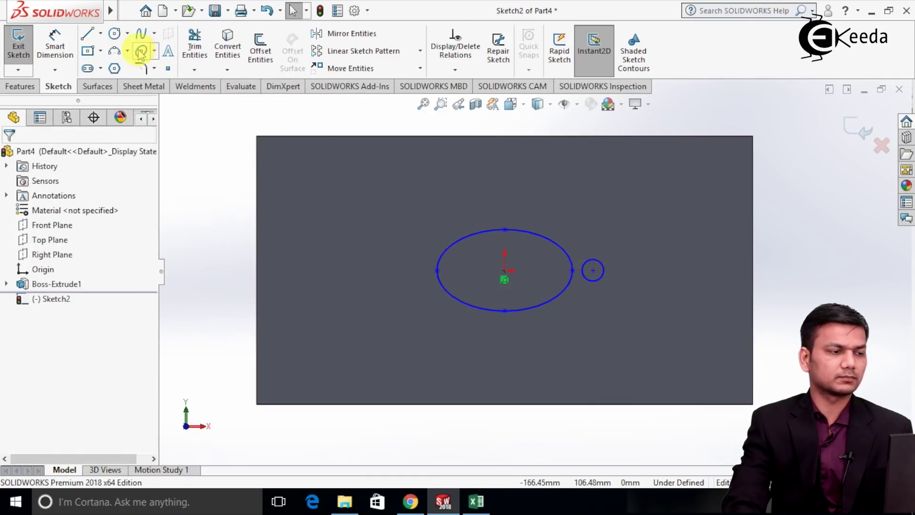
# Step: Sketch a second, slightly larger circle right of the first, centred about 76 mm from the origin on the same horizontal line
pyautogui.click(115, 34)
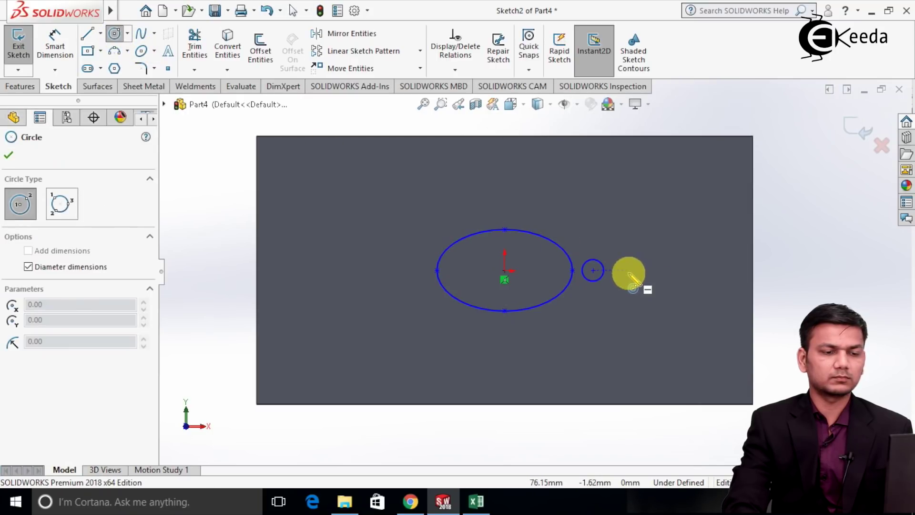
pyautogui.click(628, 272)
pyautogui.click(636, 256)
pyautogui.rightClick(637, 256)
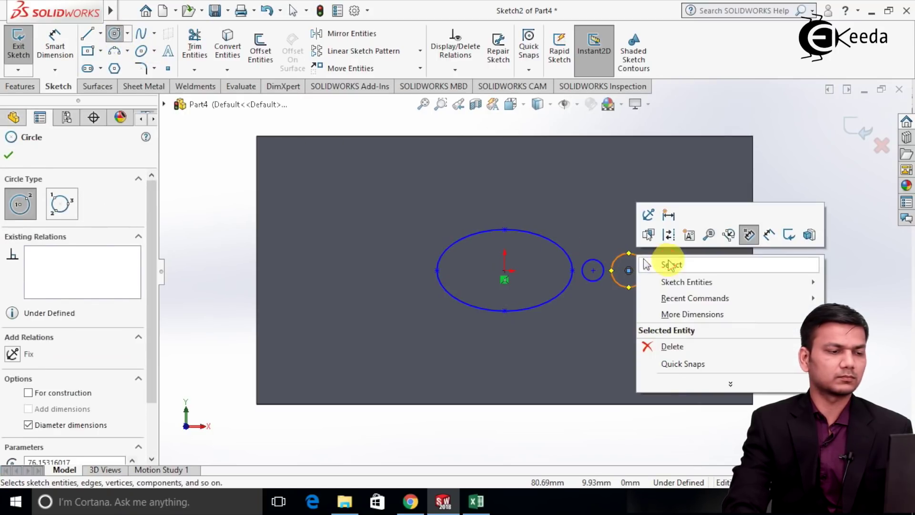
pyautogui.click(669, 265)
# Step: Sketch a third, still larger circle at the end of the row, centred about 106 mm from the origin
pyautogui.click(114, 34)
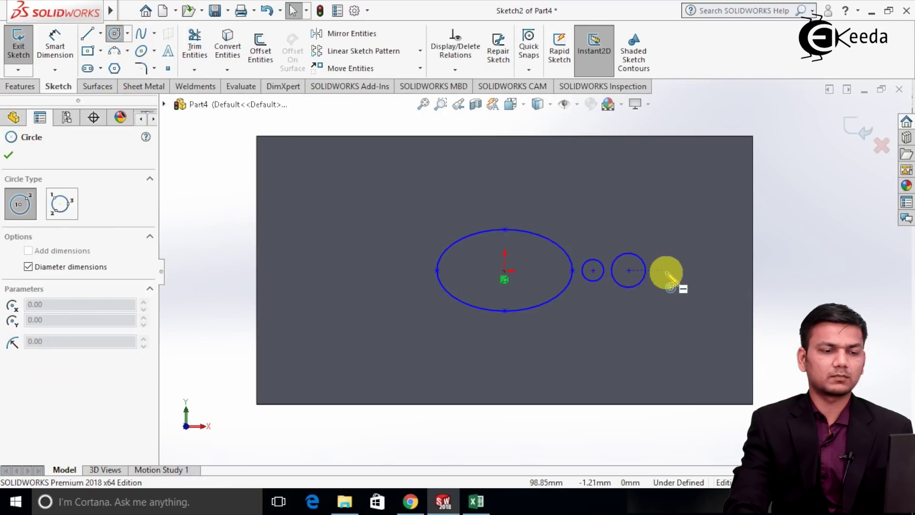
pyautogui.click(677, 270)
pyautogui.click(678, 246)
pyautogui.rightClick(702, 256)
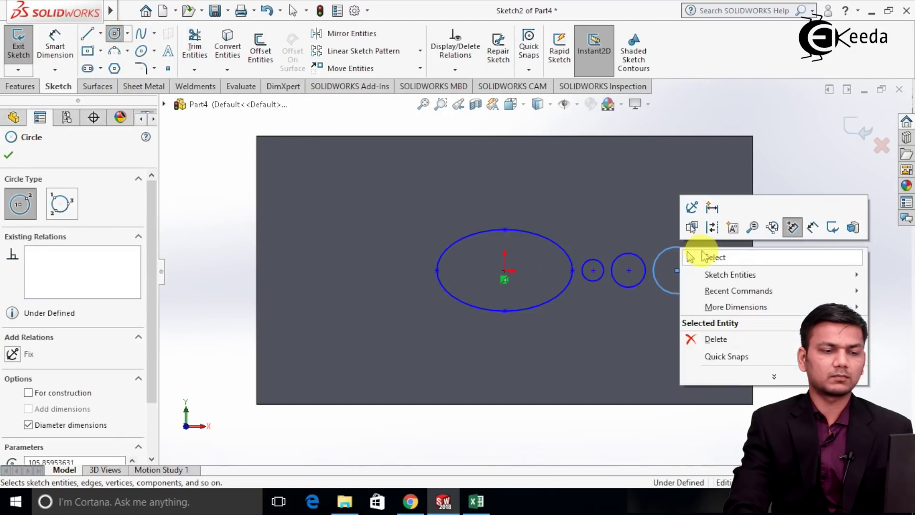
pyautogui.click(713, 258)
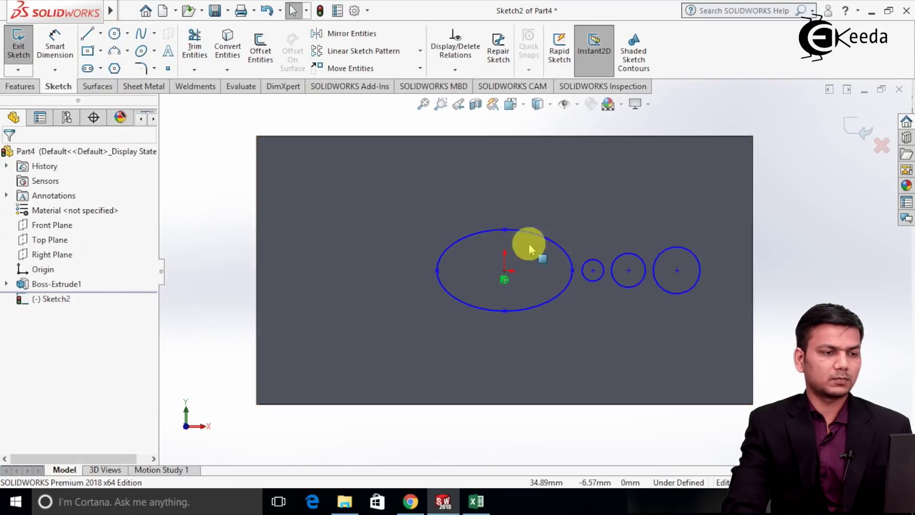
# Step: Add a coincident relation between the smallest circle and the ellipse's right quadrant point
pyautogui.click(455, 70)
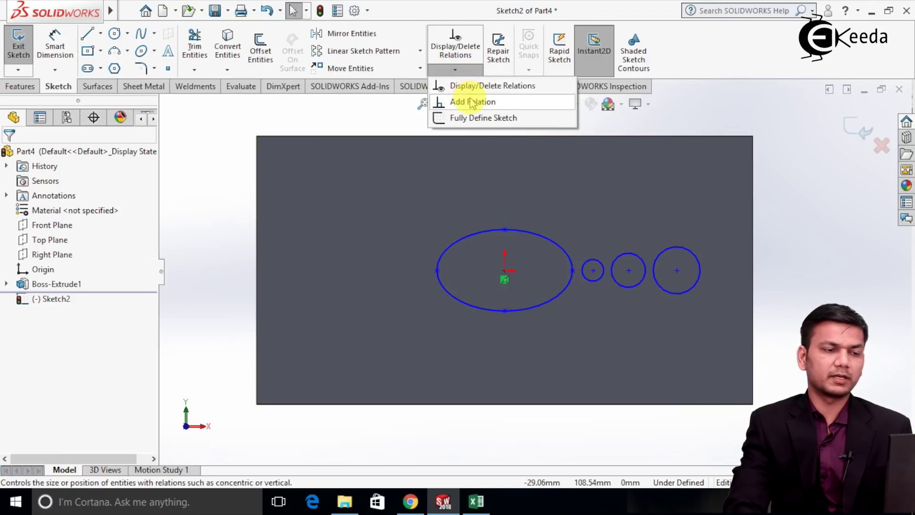
pyautogui.click(470, 101)
pyautogui.scroll(-3, 584, 277)
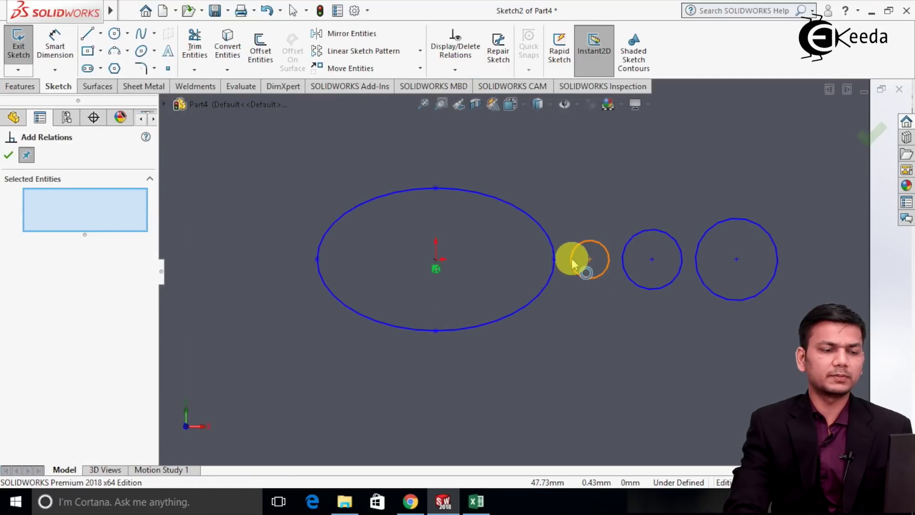
pyautogui.click(573, 260)
pyautogui.click(554, 258)
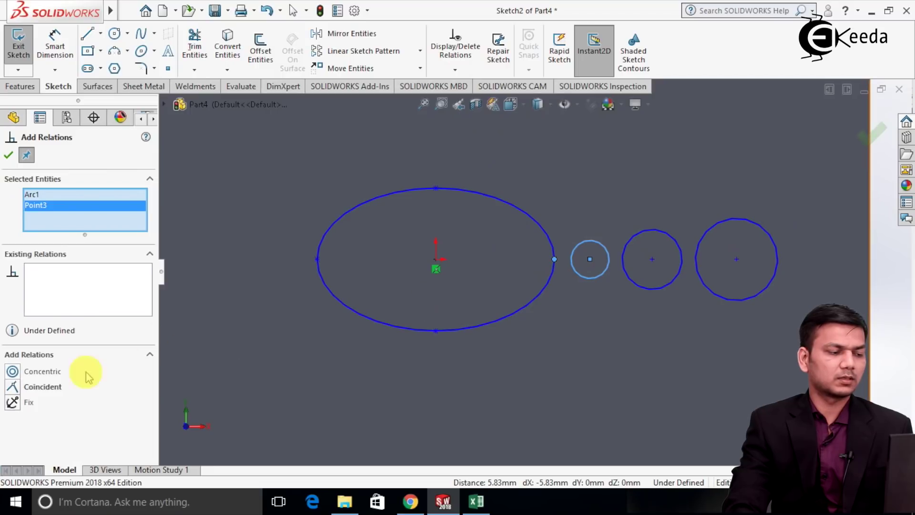
pyautogui.click(43, 387)
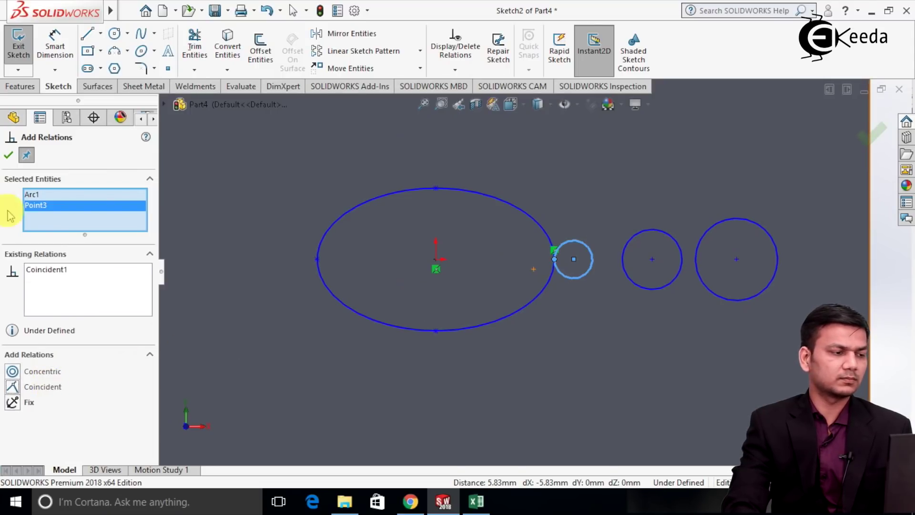
pyautogui.click(9, 155)
# Step: Move the middle circle closer to the smallest one, and shrink the outer circle and shift its centre to about 96 mm from the origin
pyautogui.scroll(-3, 497, 316)
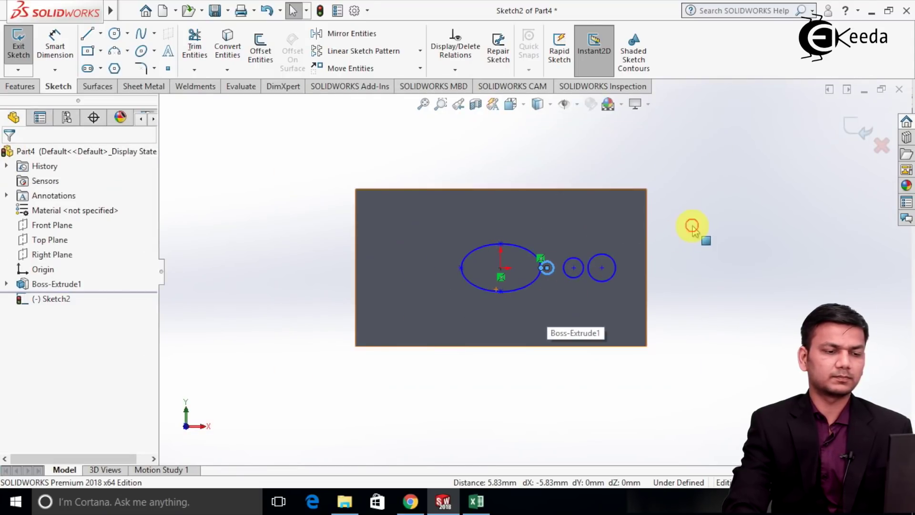
pyautogui.scroll(3, 692, 229)
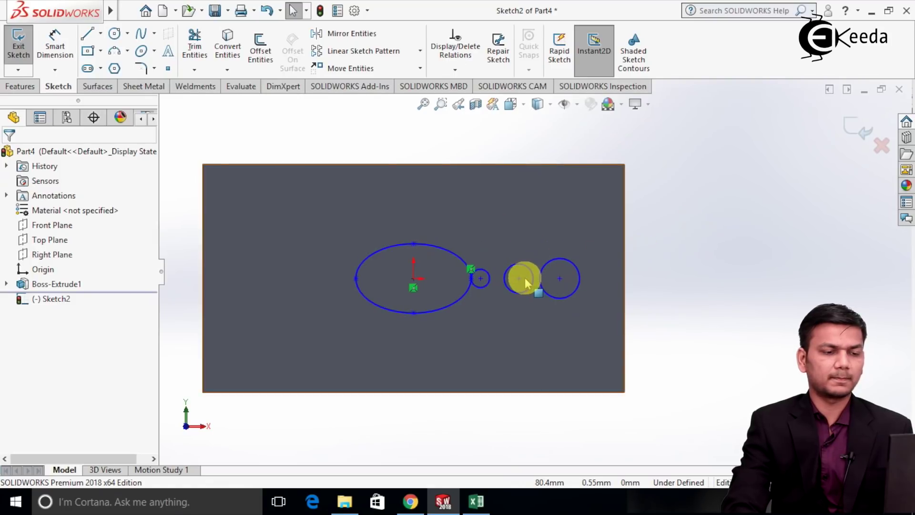
pyautogui.moveTo(519, 279)
pyautogui.mouseDown()
pyautogui.moveTo(500, 280)
pyautogui.moveTo(512, 278)
pyautogui.mouseUp()
pyautogui.rightClick(649, 279)
pyautogui.click(649, 279)
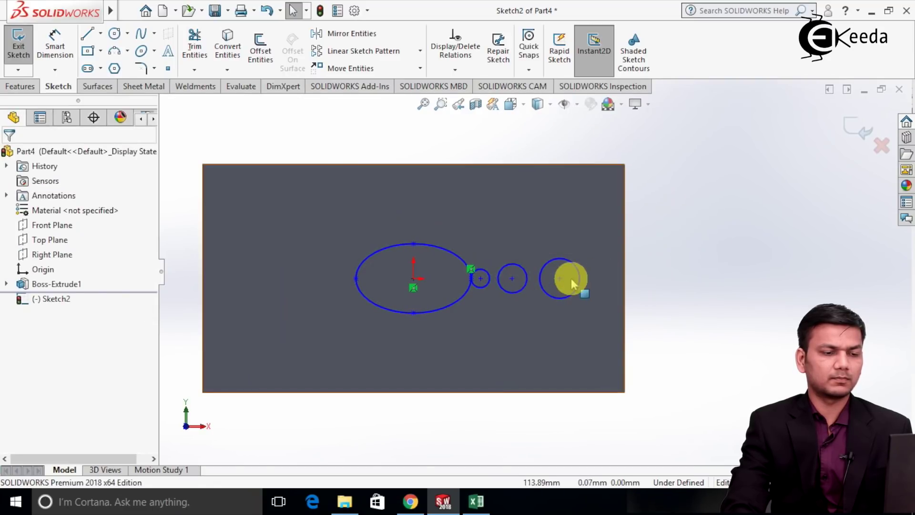
pyautogui.moveTo(581, 276); pyautogui.dragTo(544, 278)
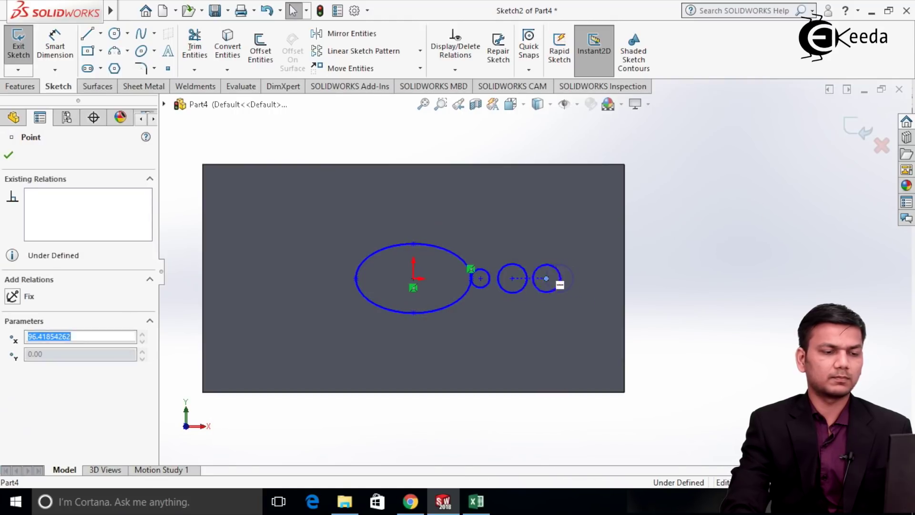
pyautogui.click(664, 276)
# Step: Convert the ellipse to construction geometry and exit the sketch
pyautogui.scroll(2, 664, 276)
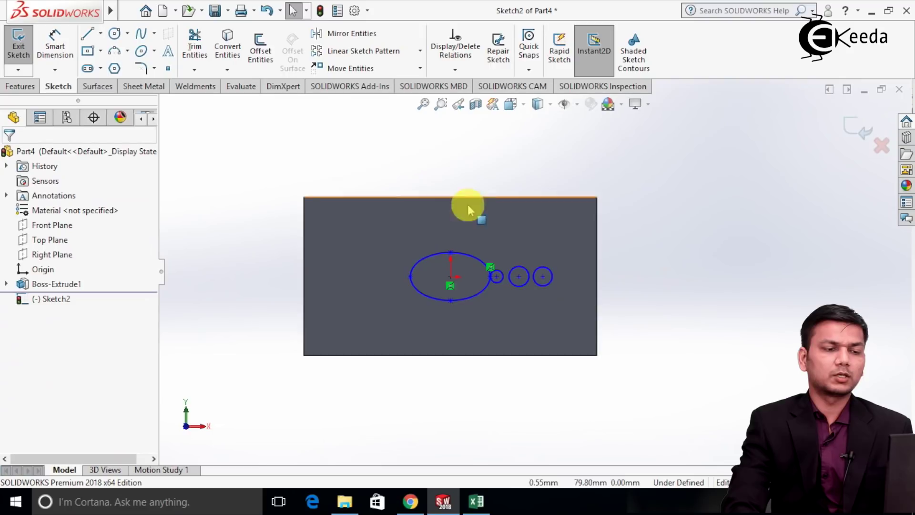
pyautogui.scroll(-2, 469, 210)
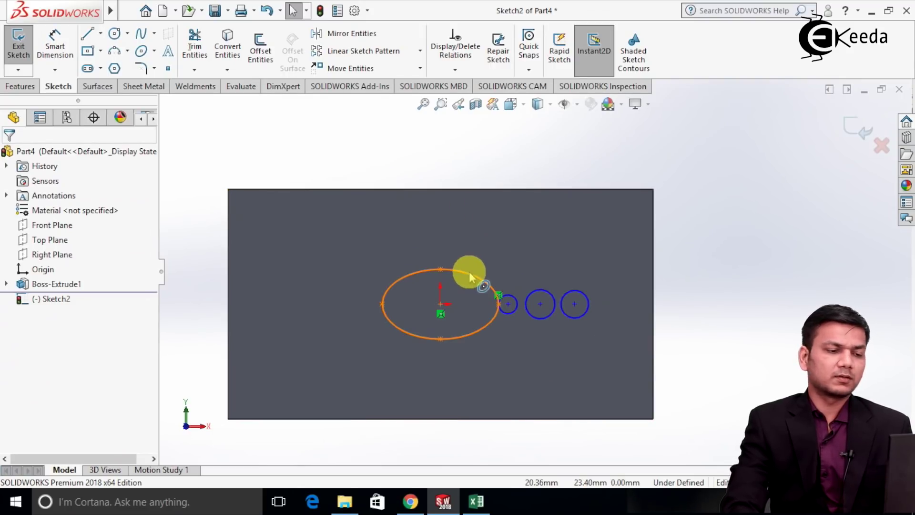
pyautogui.click(469, 274)
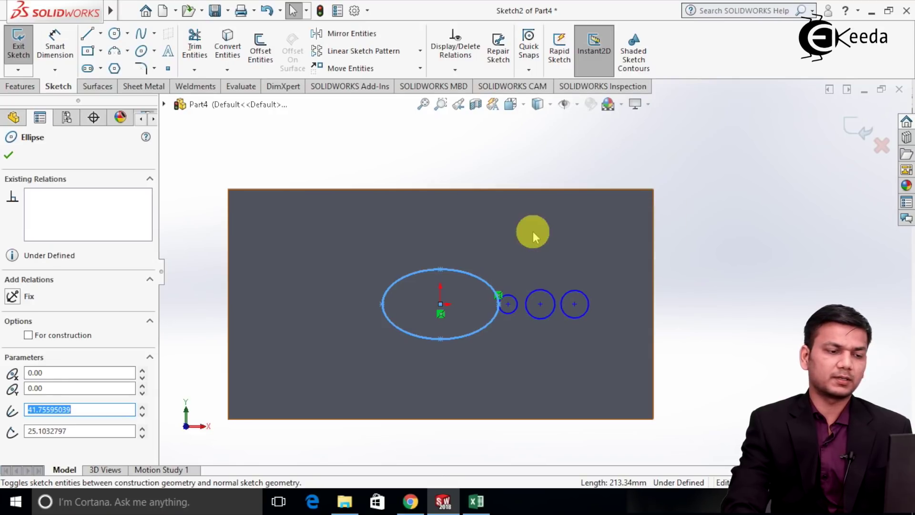
pyautogui.click(454, 159)
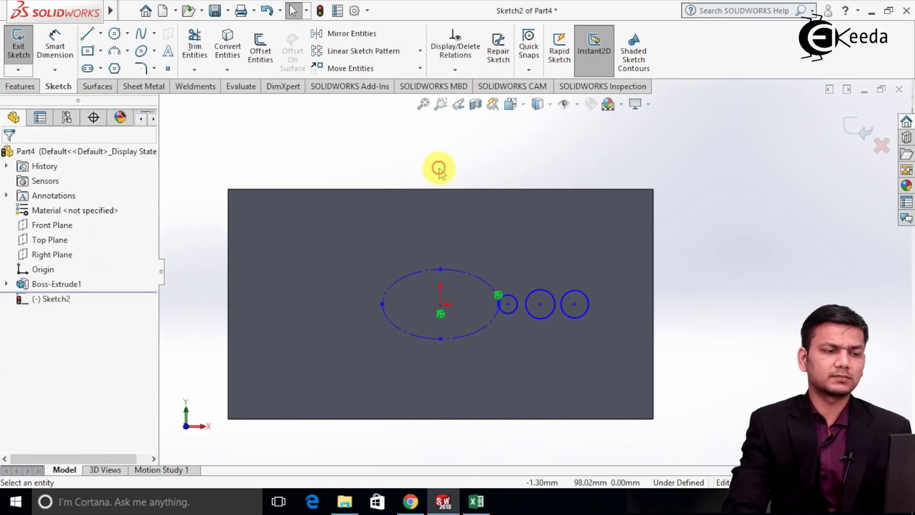
pyautogui.press('f')
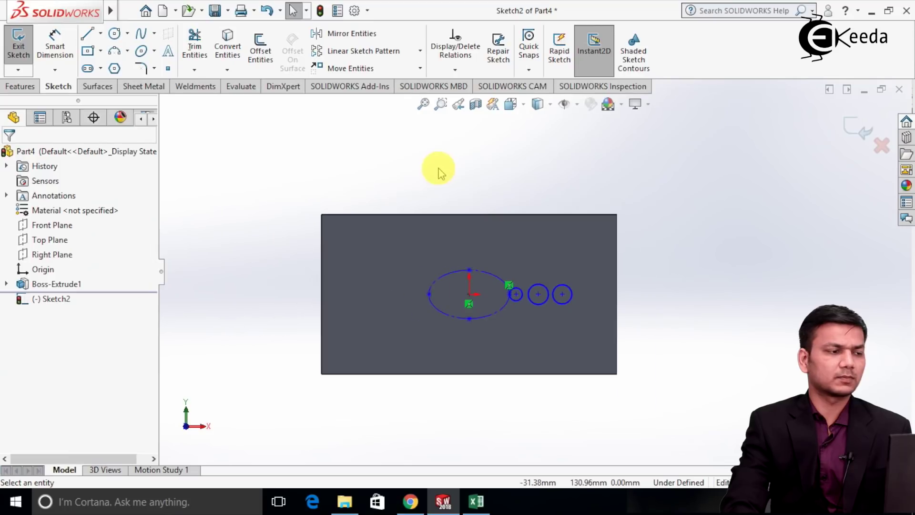
pyautogui.click(22, 53)
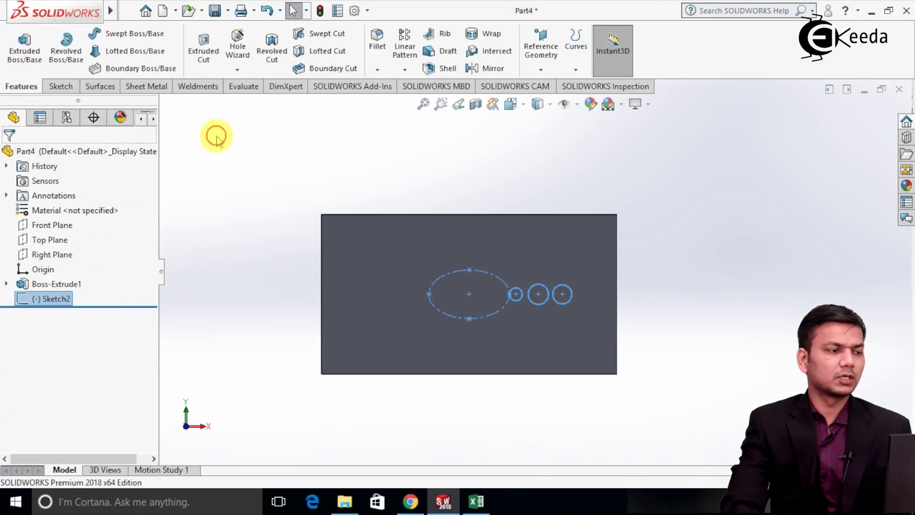
# Step: Extrude all three circles of the sketch as a blind boss 5 mm deep, merged with the plate
pyautogui.click(27, 56)
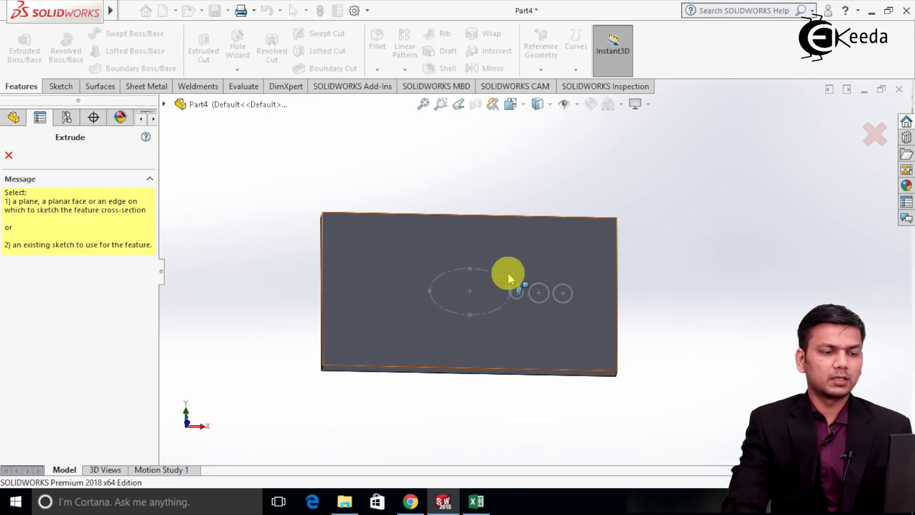
pyautogui.scroll(-3, 508, 273)
pyautogui.click(525, 311)
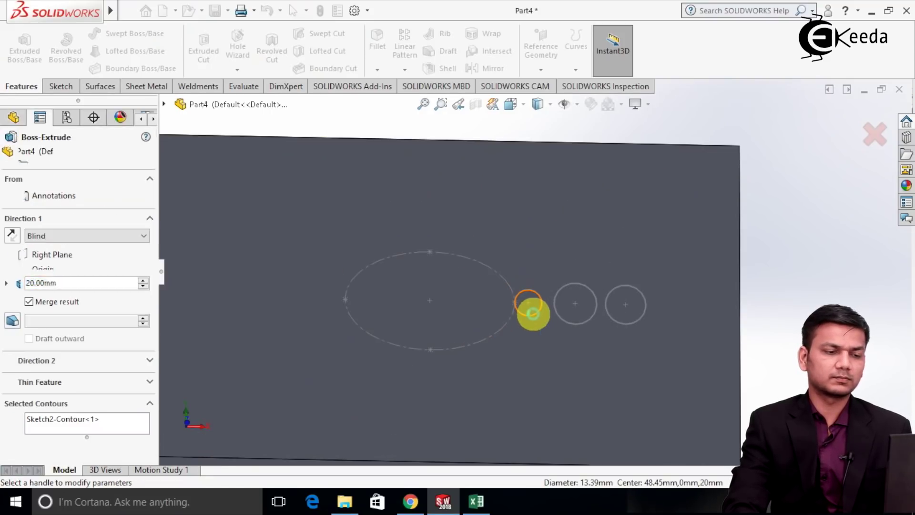
pyautogui.click(118, 426)
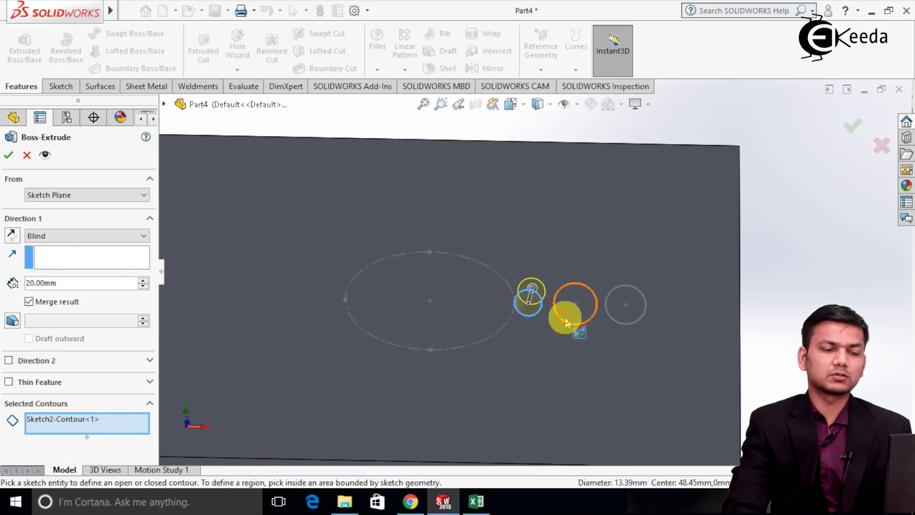
pyautogui.click(566, 323)
pyautogui.click(619, 310)
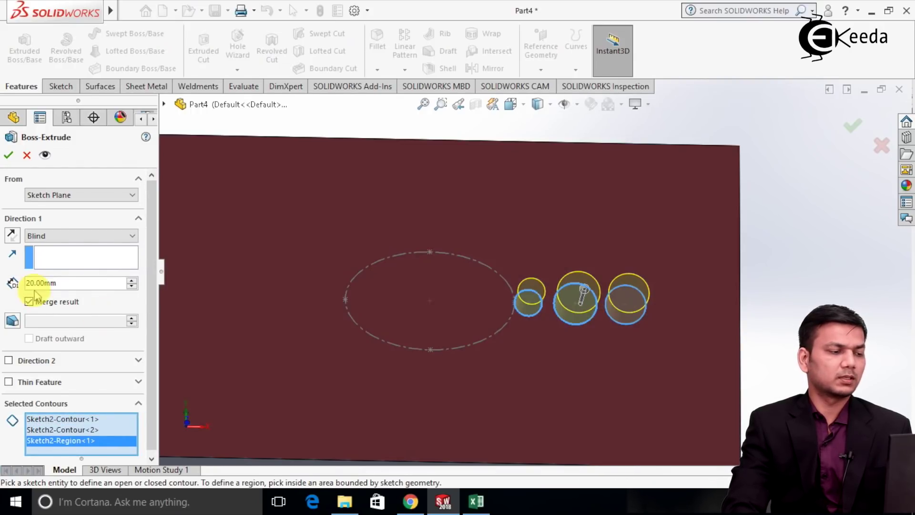
pyautogui.click(74, 283)
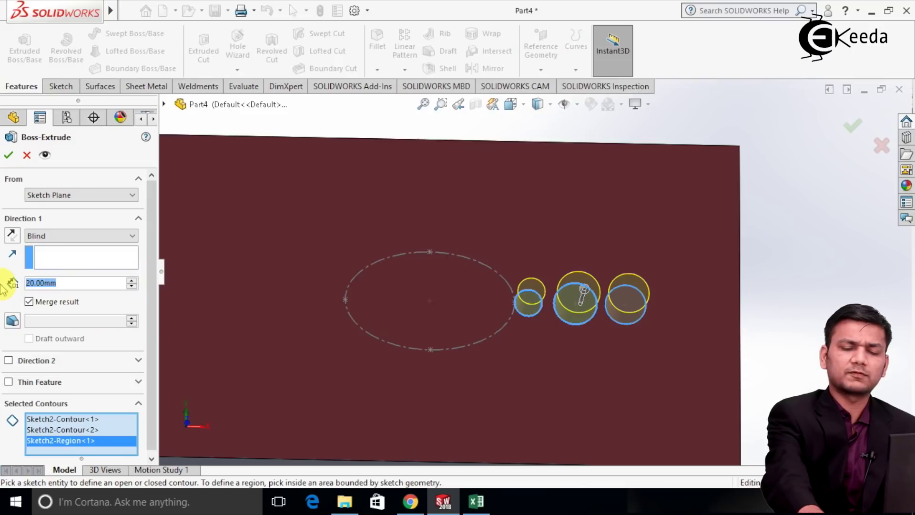
pyautogui.write('5')
pyautogui.press('Return')
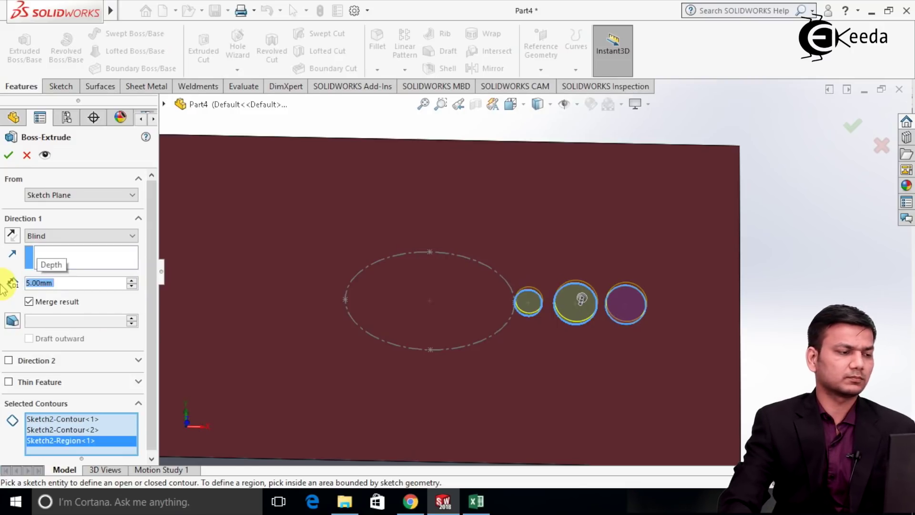
pyautogui.click(12, 155)
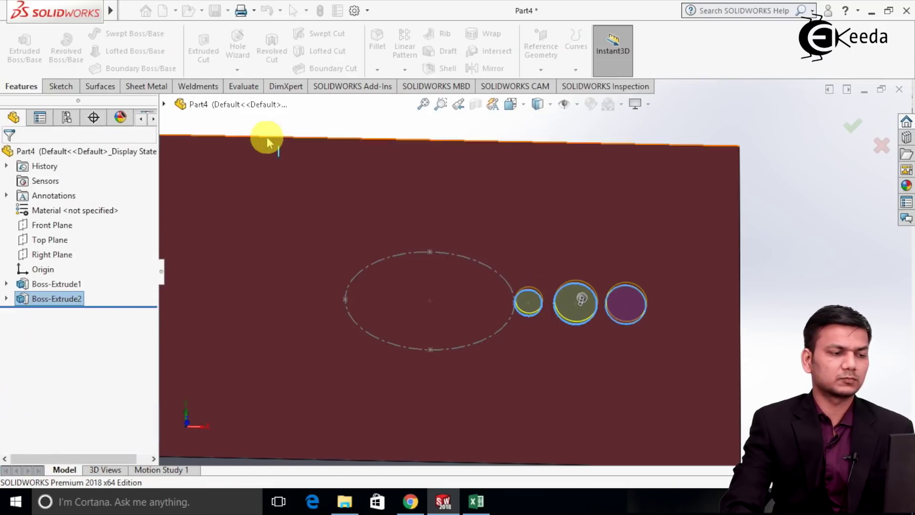
pyautogui.scroll(3, 507, 291)
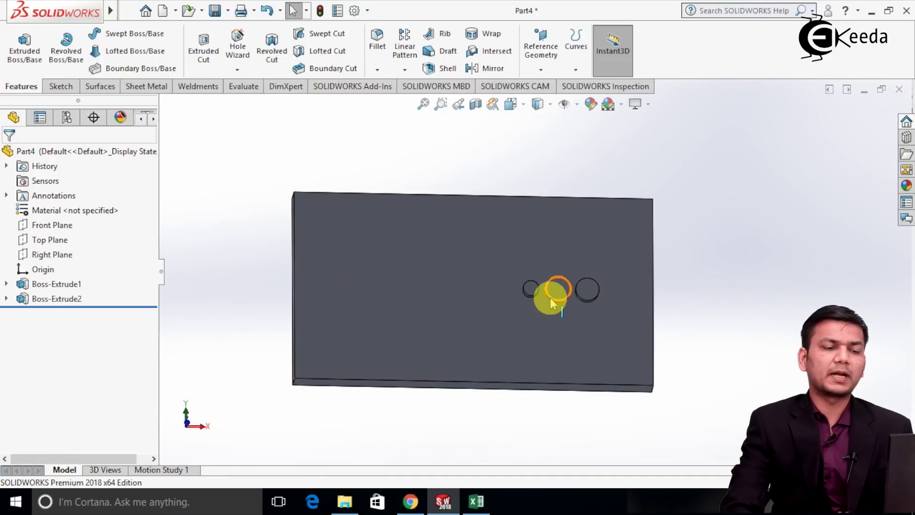
# Step: Show the sketch of the three circular bosses so its construction ellipse is displayed on the plate
pyautogui.scroll(-2, 547, 291)
pyautogui.moveTo(752, 255); pyautogui.dragTo(747, 233, button='middle')
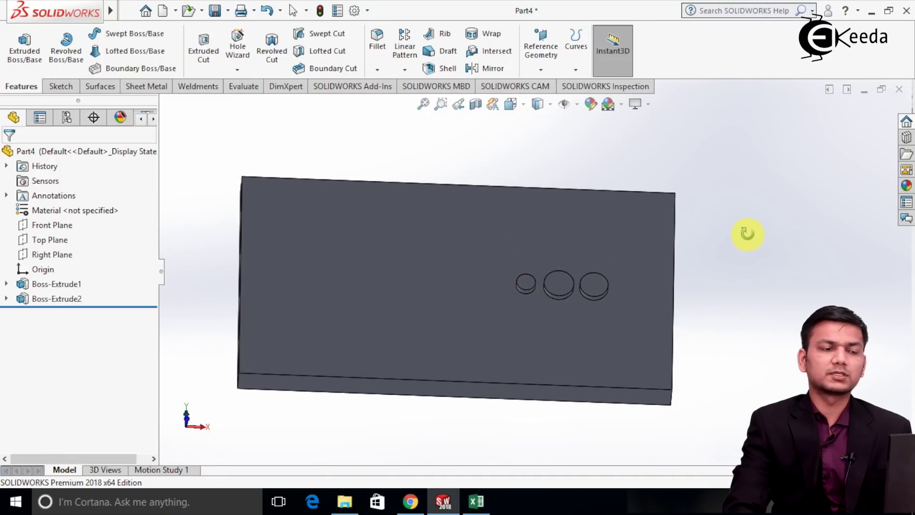
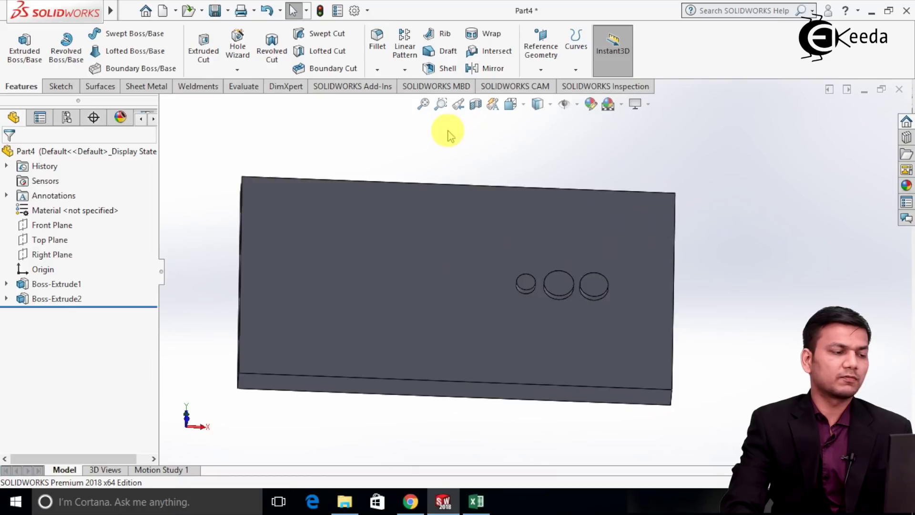
pyautogui.click(6, 299)
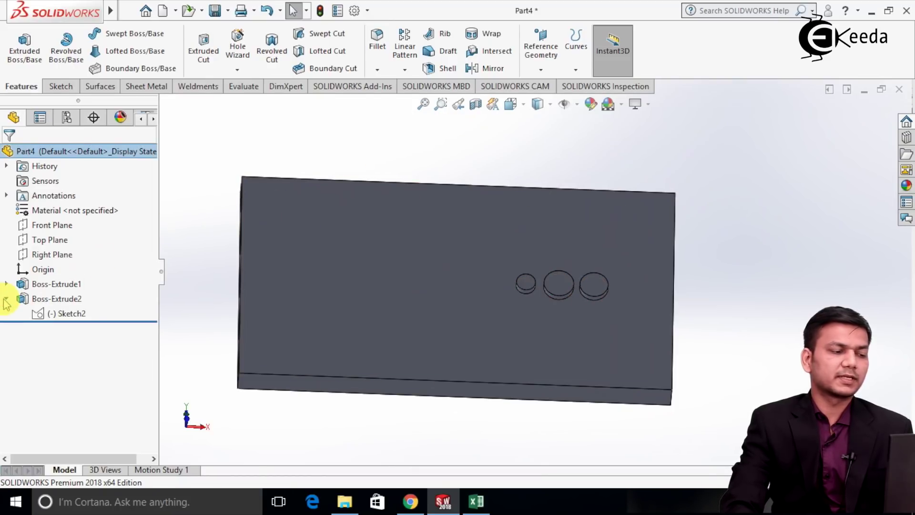
pyautogui.rightClick(68, 314)
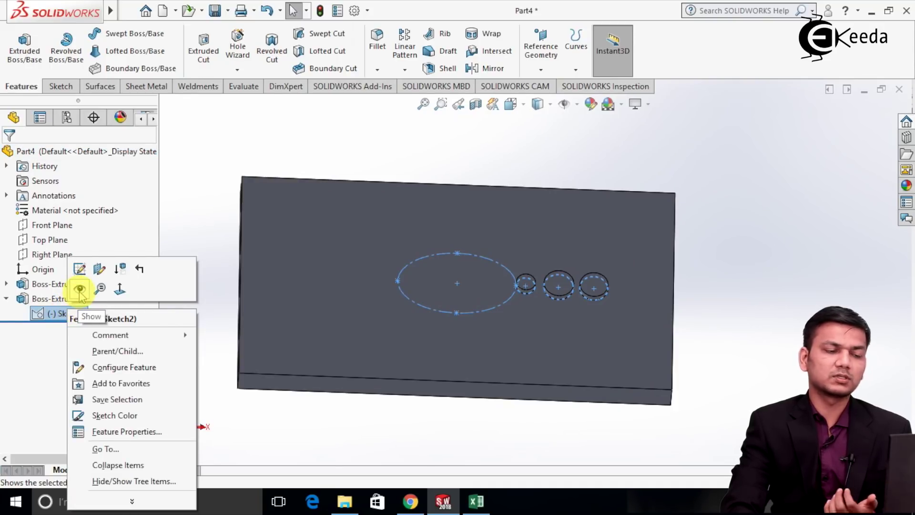
pyautogui.click(79, 290)
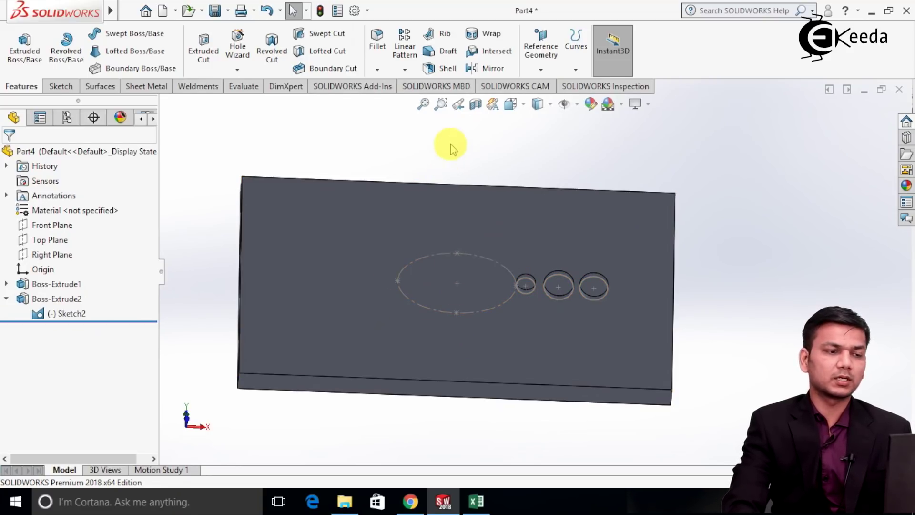
# Step: Start a Curve Driven Pattern with the three-circle boss extrusion as the feature to pattern
pyautogui.click(404, 70)
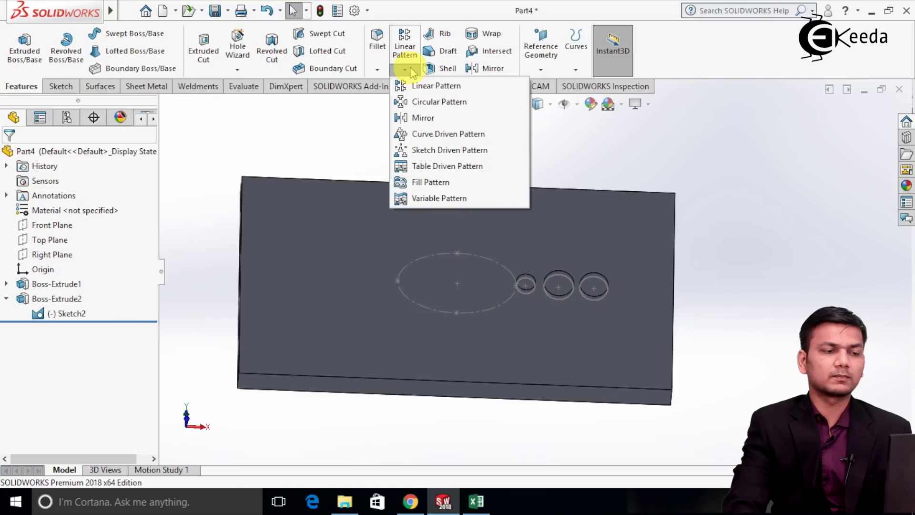
pyautogui.click(438, 135)
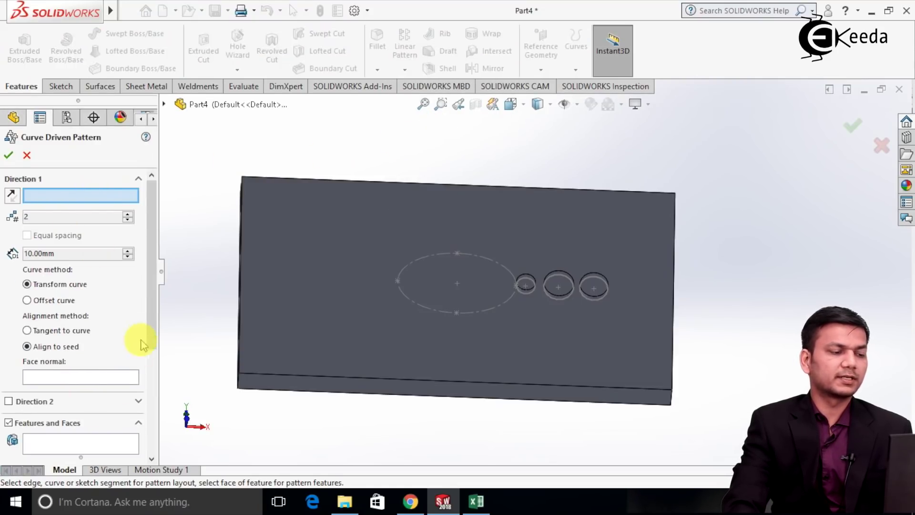
pyautogui.scroll(-1, 152, 333)
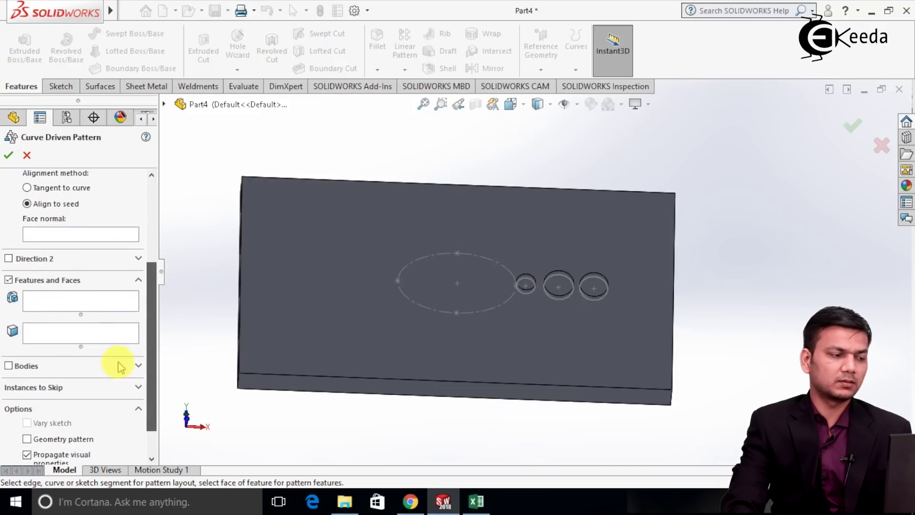
pyautogui.click(93, 304)
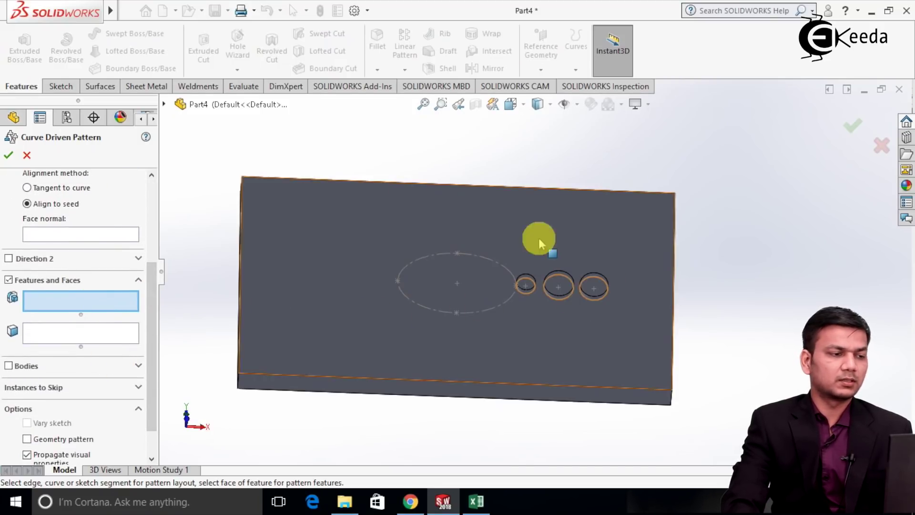
pyautogui.click(164, 105)
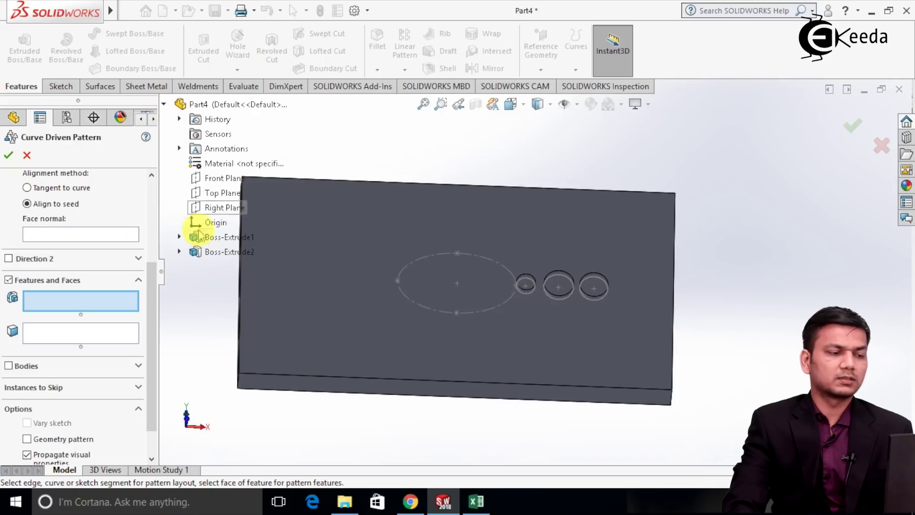
pyautogui.click(215, 253)
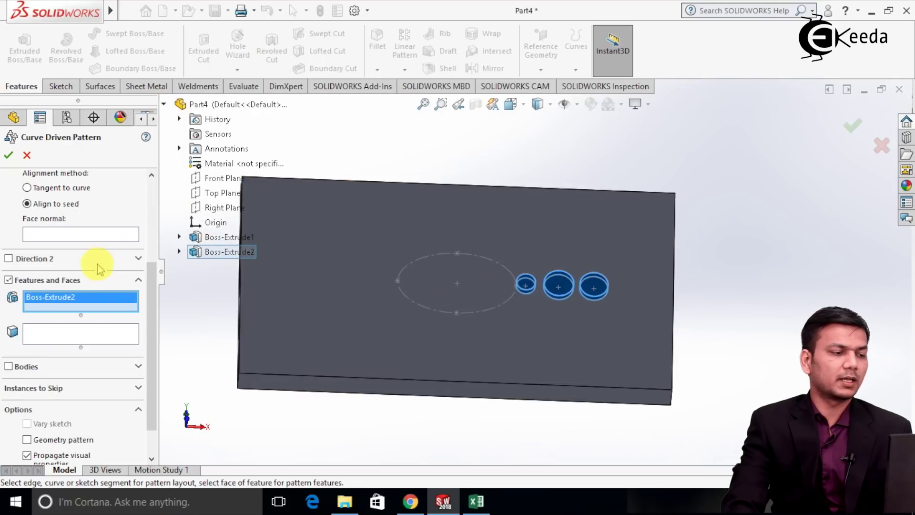
# Step: Use the construction ellipse as the Direction 1 curve and set the pattern to 6 instances
pyautogui.moveTo(153, 271); pyautogui.dragTo(151, 182)
pyautogui.click(99, 196)
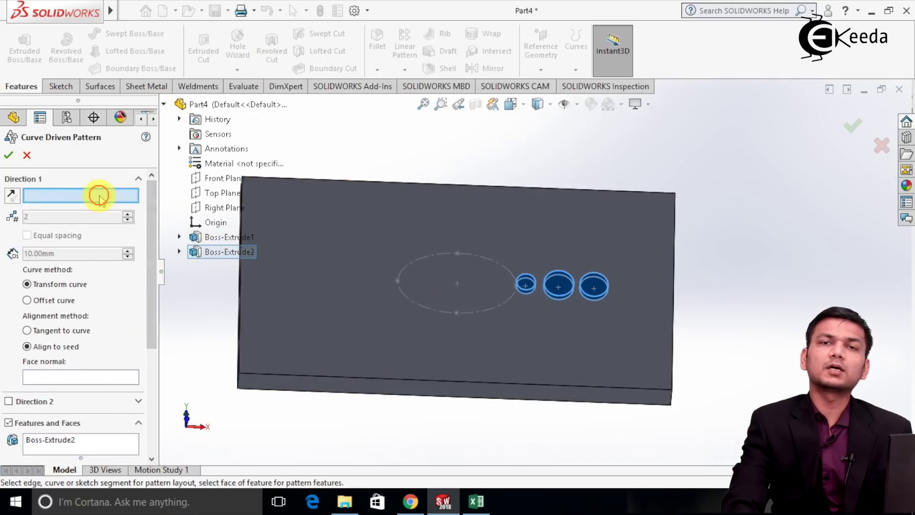
pyautogui.click(423, 257)
pyautogui.moveTo(444, 167); pyautogui.dragTo(402, 106)
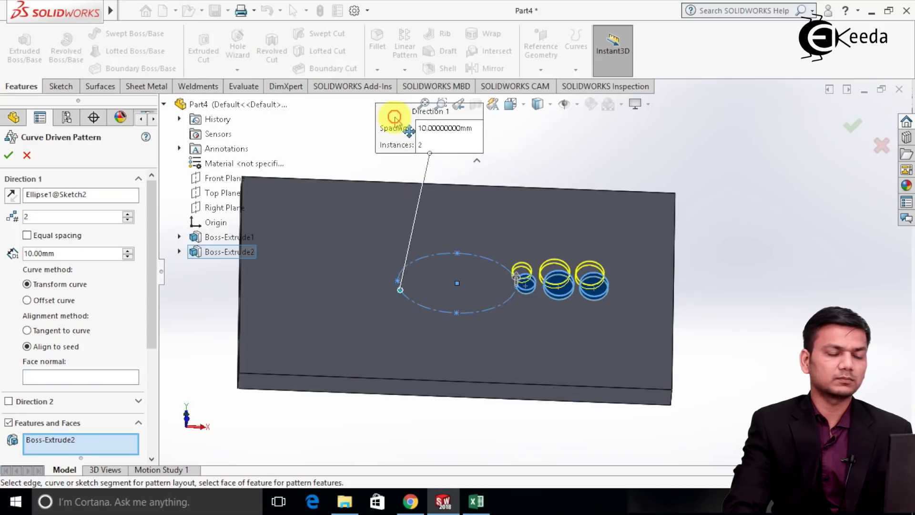
pyautogui.scroll(2, 587, 233)
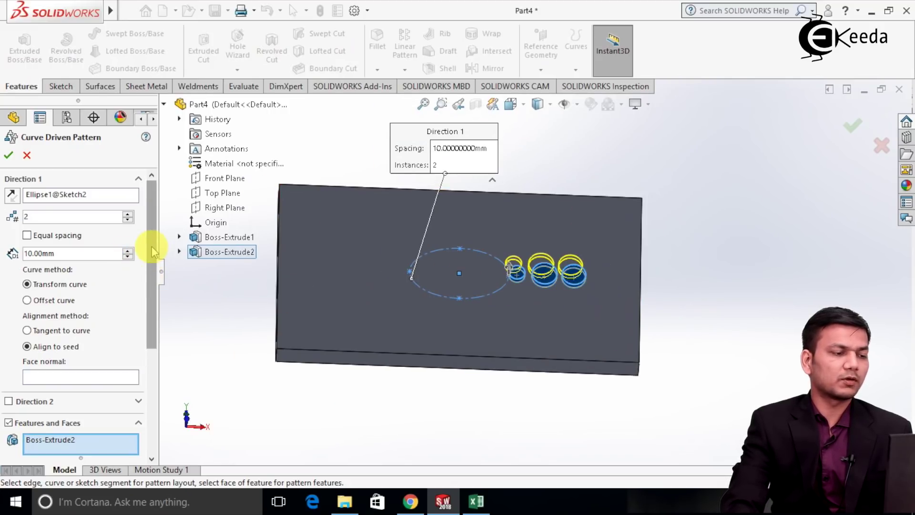
pyautogui.click(128, 214)
pyautogui.click(127, 214)
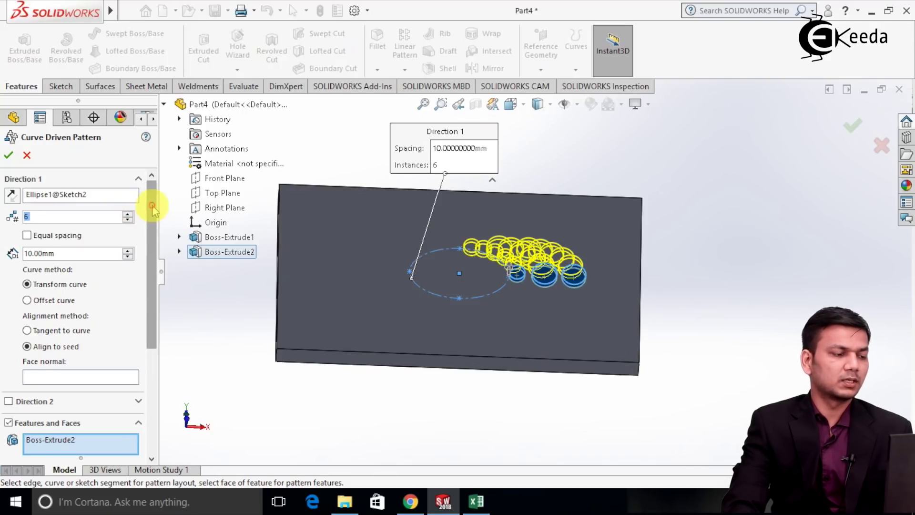
pyautogui.moveTo(149, 200); pyautogui.dragTo(153, 219)
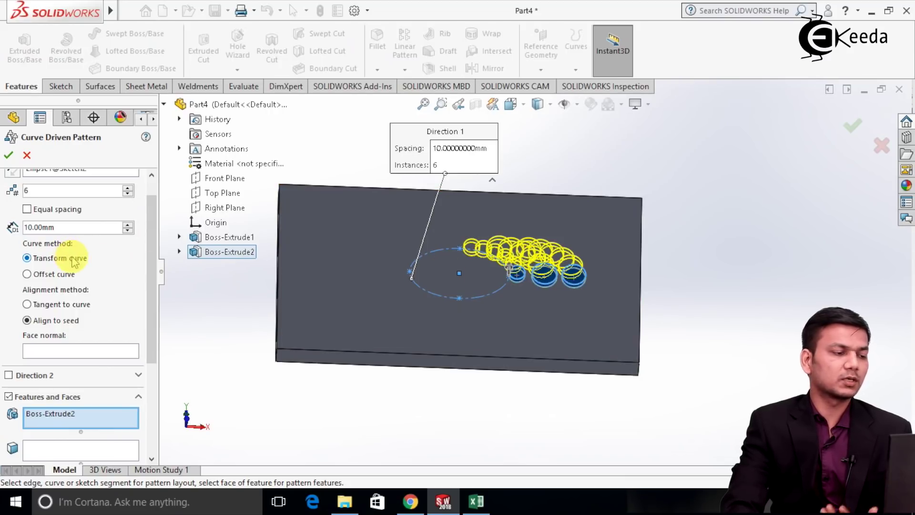
# Step: Set the pattern's alignment method to Tangent to curve and its curve method to Offset curve
pyautogui.click(46, 307)
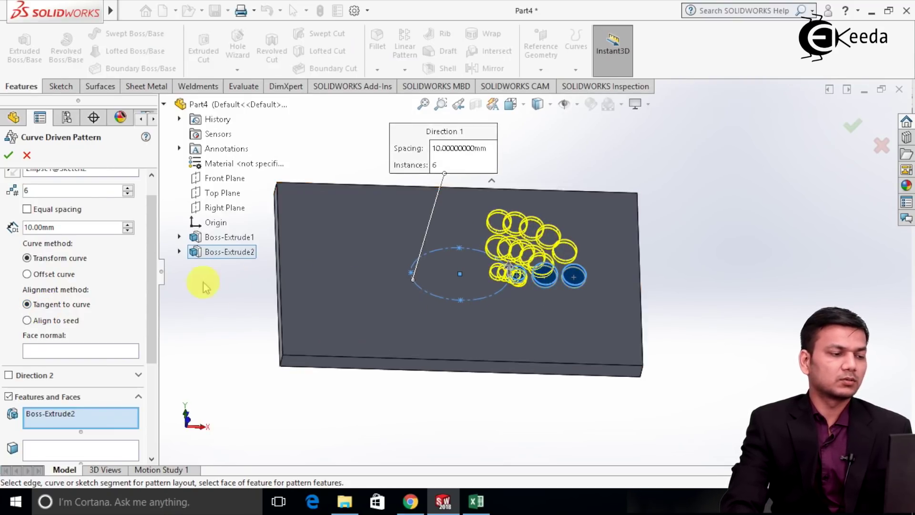
pyautogui.scroll(-1, 150, 265)
pyautogui.scroll(1, 153, 276)
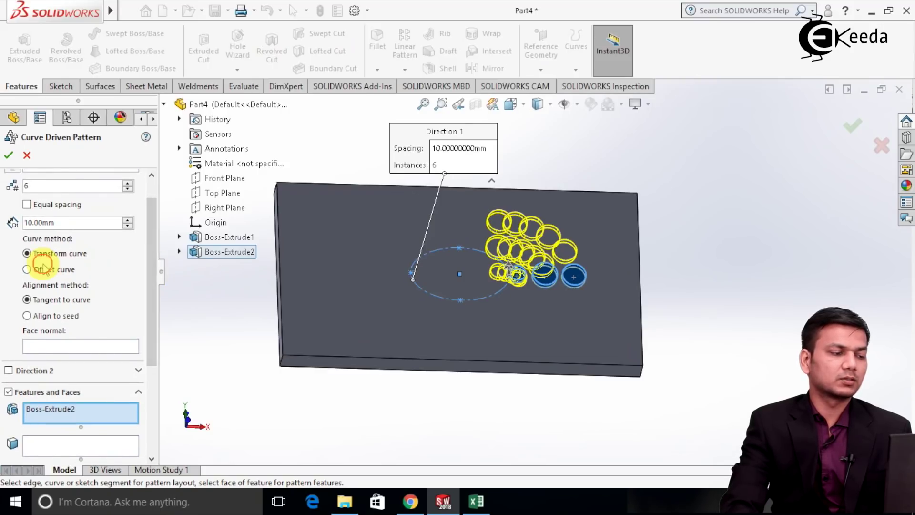
pyautogui.click(45, 269)
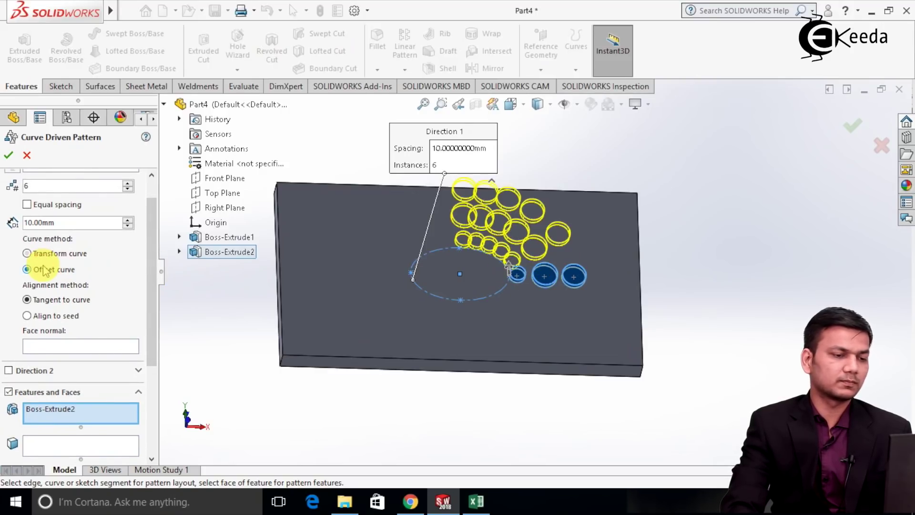
pyautogui.scroll(1, 150, 233)
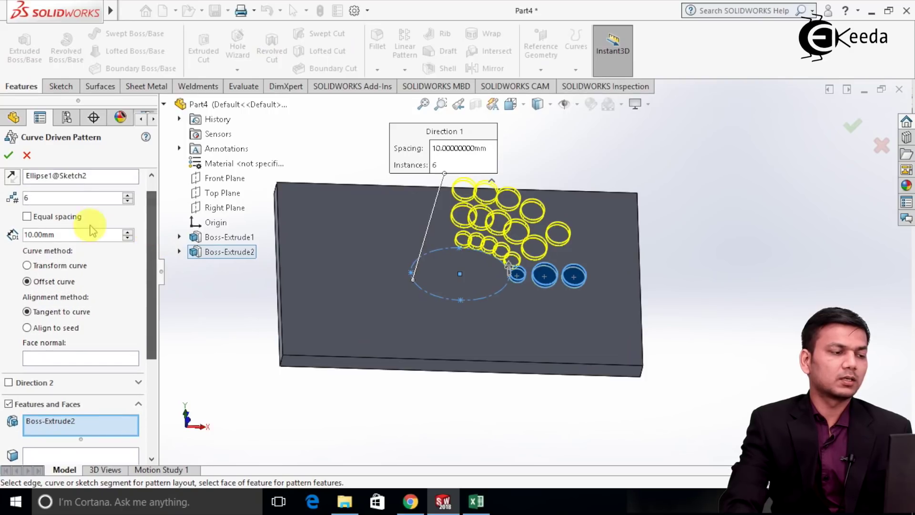
# Step: Enable equal spacing of the pattern instances around the ellipse and move the Direction 1 callout clear of the preview
pyautogui.click(27, 217)
pyautogui.moveTo(333, 272); pyautogui.dragTo(511, 260, button='middle')
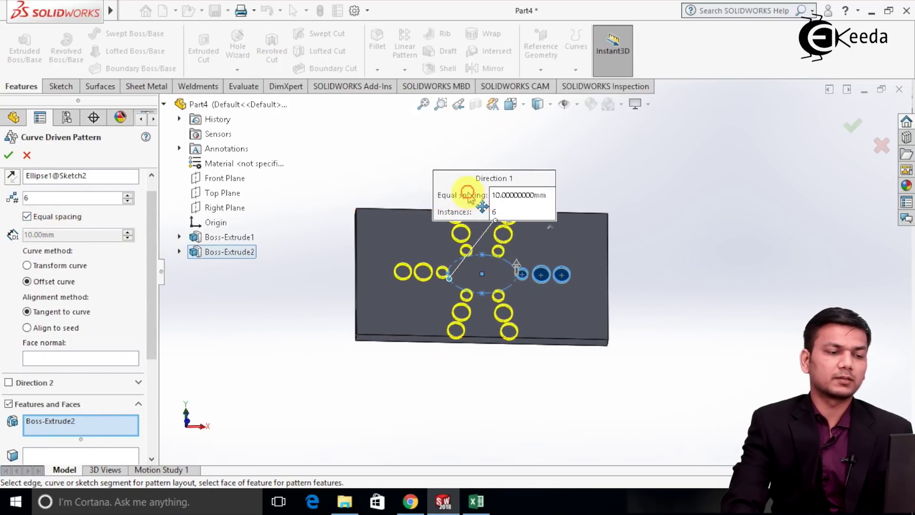
pyautogui.moveTo(466, 194); pyautogui.dragTo(364, 102)
pyautogui.moveTo(517, 235); pyautogui.dragTo(535, 316, button='middle')
pyautogui.moveTo(158, 301); pyautogui.dragTo(153, 306)
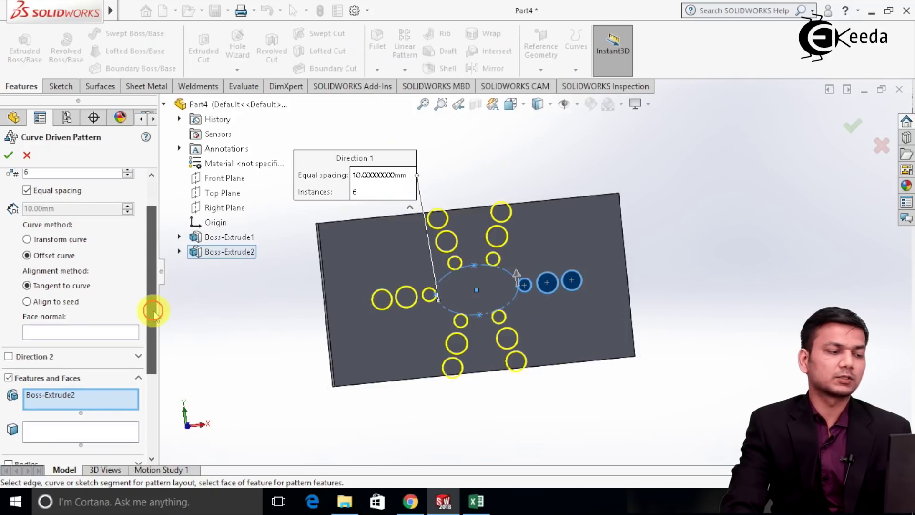
# Step: Try Align to seed with both curve methods and Transform curve with Tangent to curve, and restore Offset curve with Tangent to curve
pyautogui.click(72, 304)
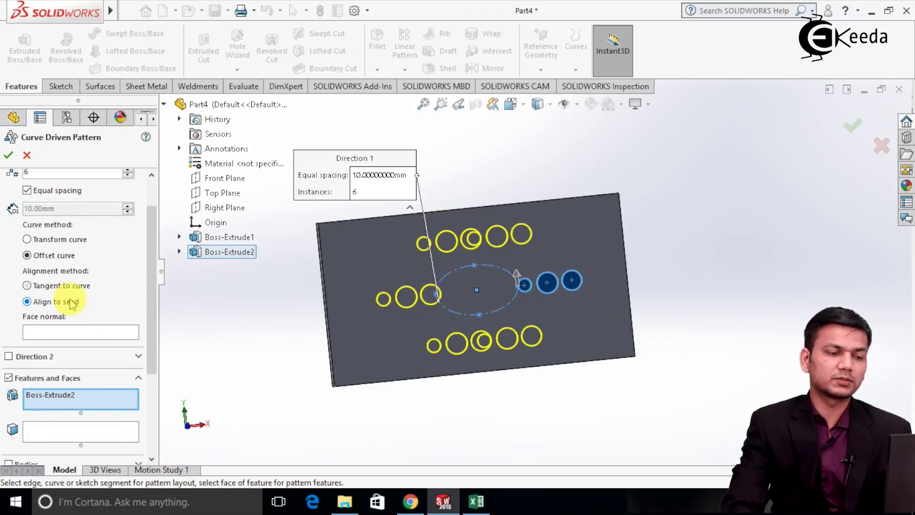
pyautogui.scroll(-2, 548, 293)
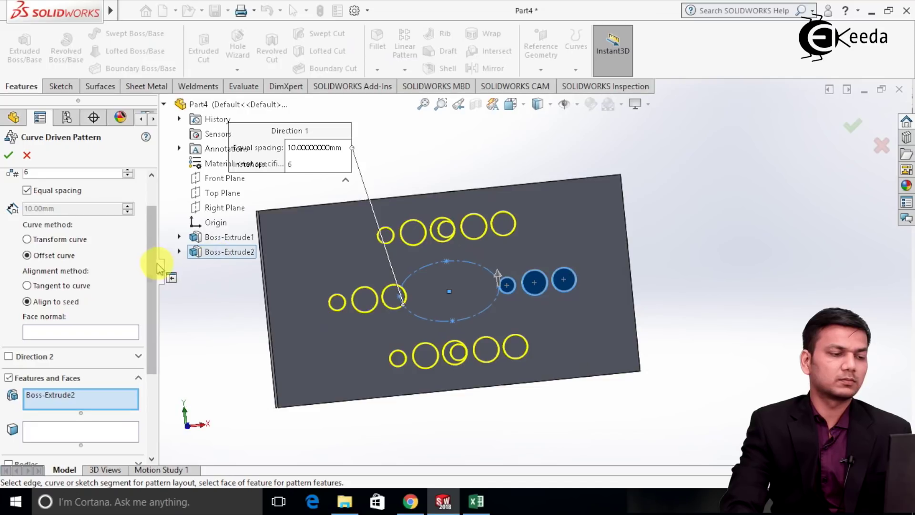
pyautogui.scroll(1, 151, 265)
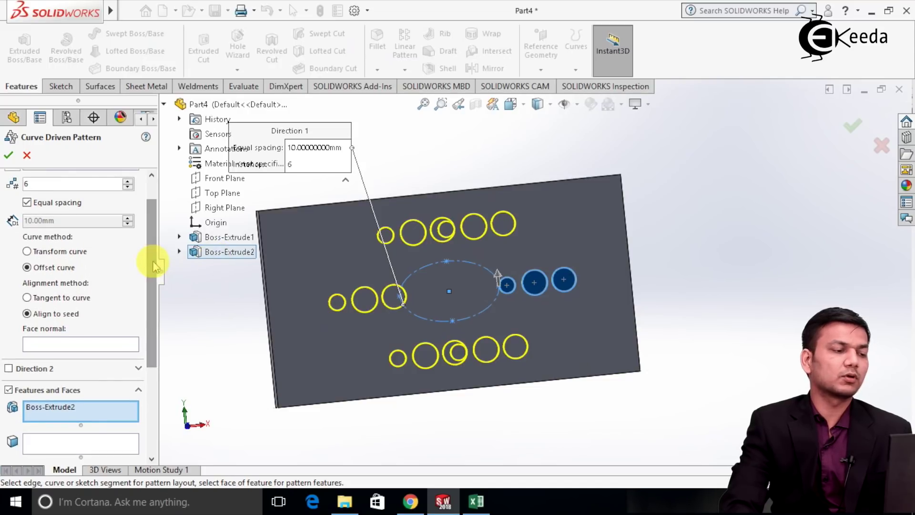
pyautogui.click(73, 253)
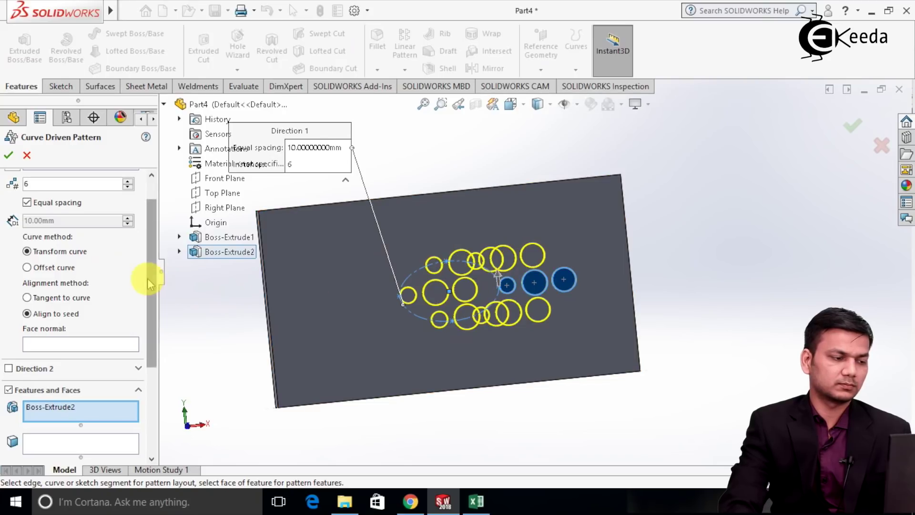
pyautogui.scroll(-1, 148, 279)
pyautogui.click(63, 284)
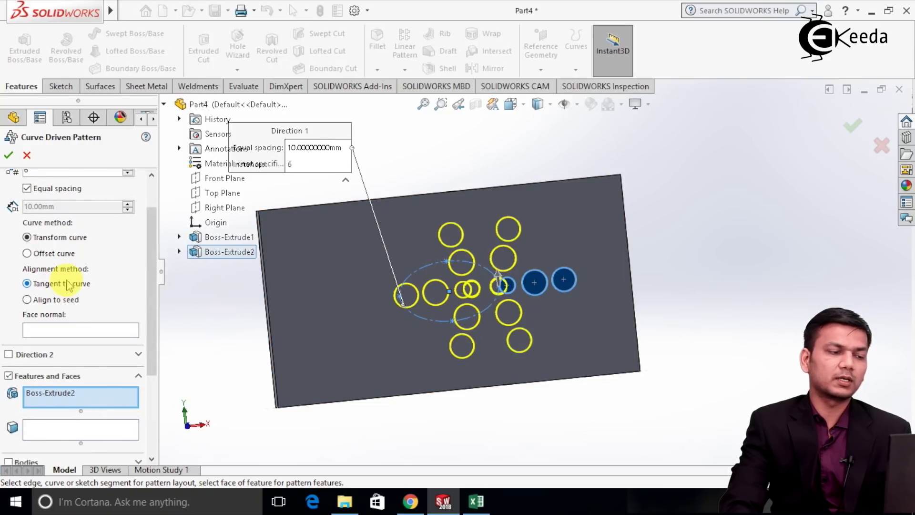
pyautogui.scroll(2, 150, 276)
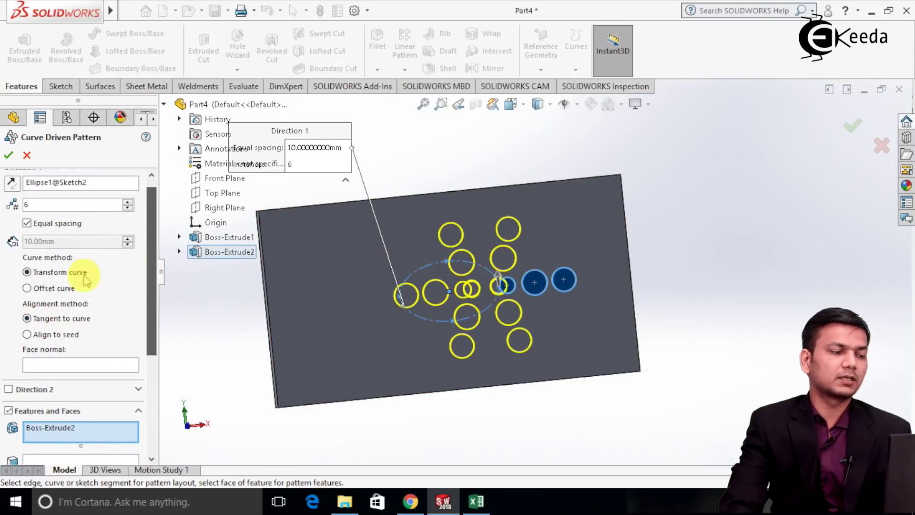
pyautogui.click(42, 288)
pyautogui.scroll(2, 552, 258)
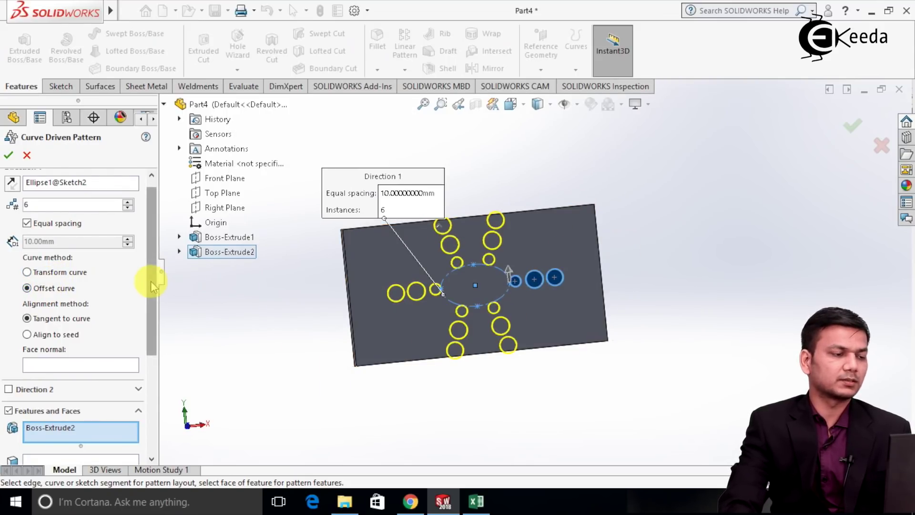
# Step: Accept the curve driven pattern of the bosses and clear the selection
pyautogui.moveTo(151, 281); pyautogui.dragTo(151, 215)
pyautogui.click(9, 155)
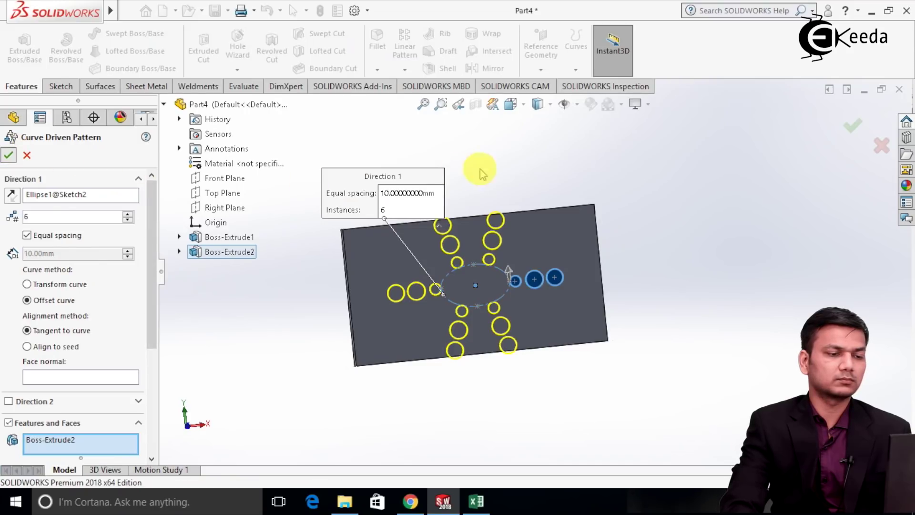
pyautogui.click(553, 174)
pyautogui.scroll(2, 609, 204)
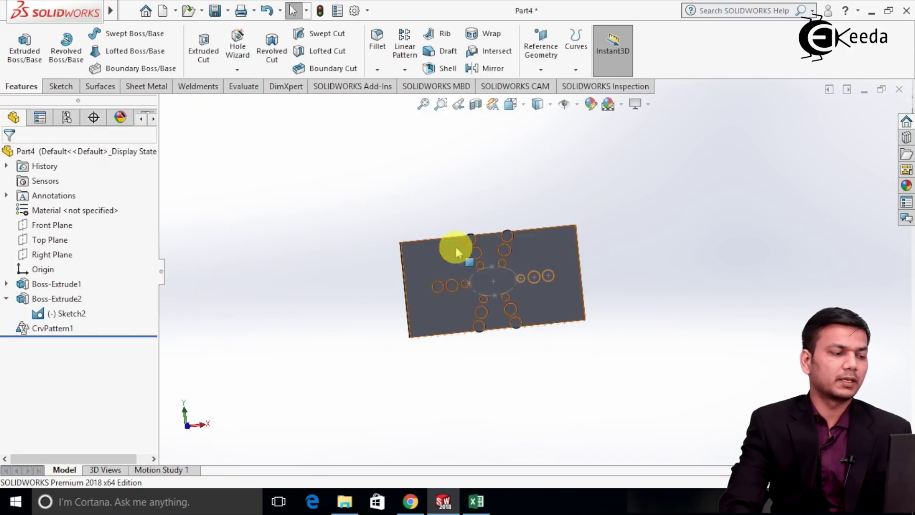
# Step: Hide the sketch containing the ellipse and the three circles, and view the patterned plate at an angle
pyautogui.rightClick(69, 318)
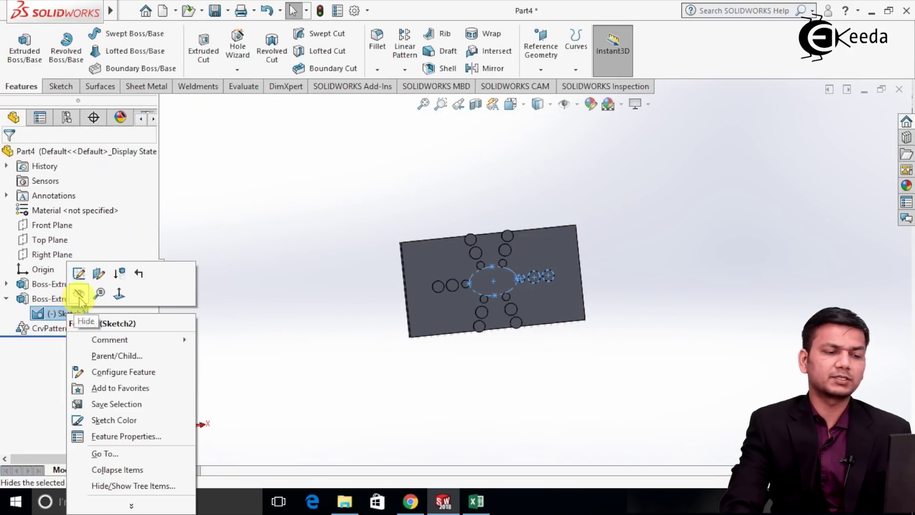
pyautogui.click(252, 232)
pyautogui.moveTo(310, 278); pyautogui.dragTo(615, 202, button='middle')
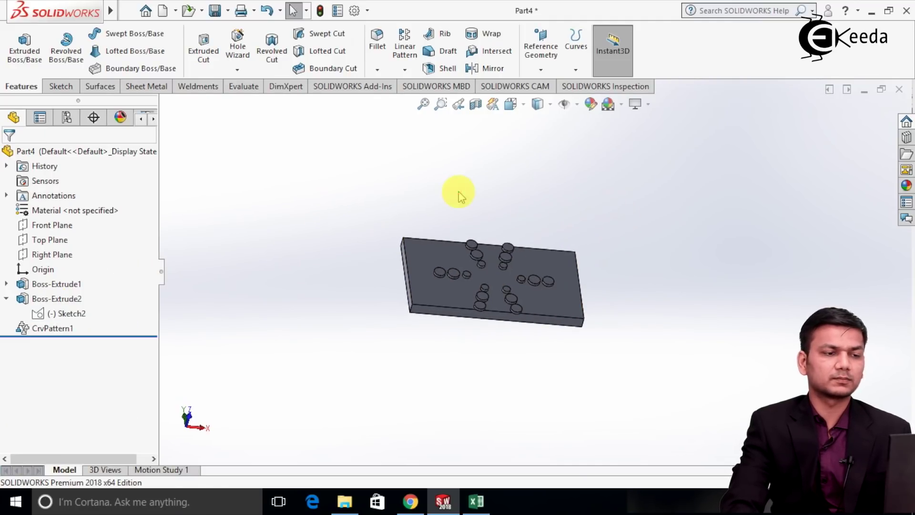
pyautogui.scroll(2, 505, 201)
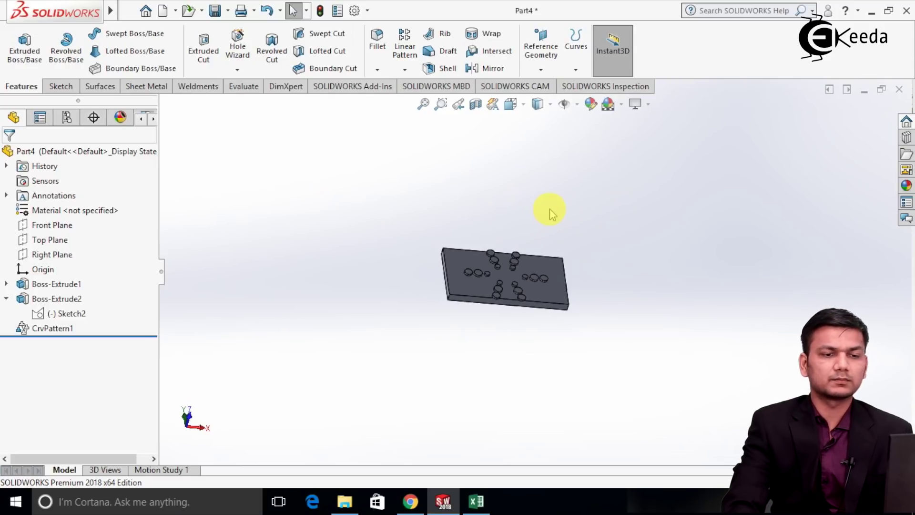
# Step: Delete the curve driven pattern and the extrusion of the three circular bosses
pyautogui.rightClick(66, 329)
pyautogui.click(98, 323)
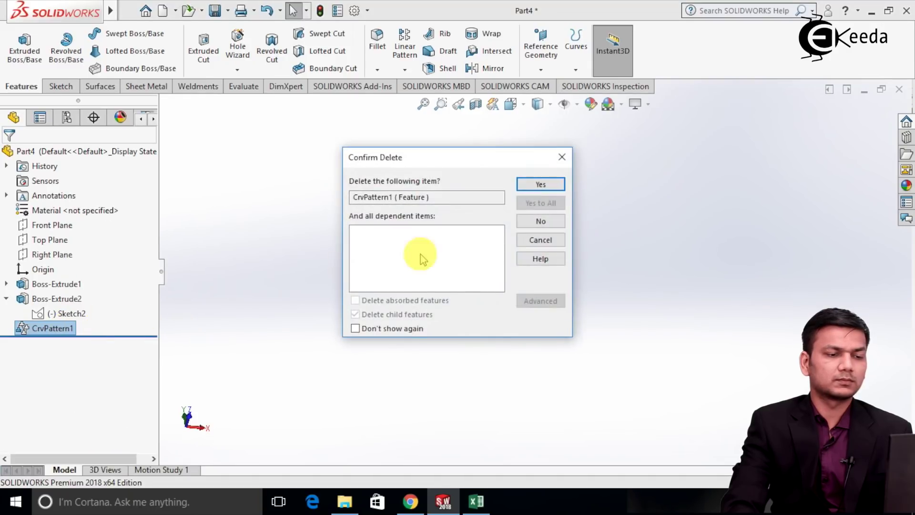
pyautogui.click(541, 186)
pyautogui.click(79, 298)
pyautogui.rightClick(78, 297)
pyautogui.click(107, 323)
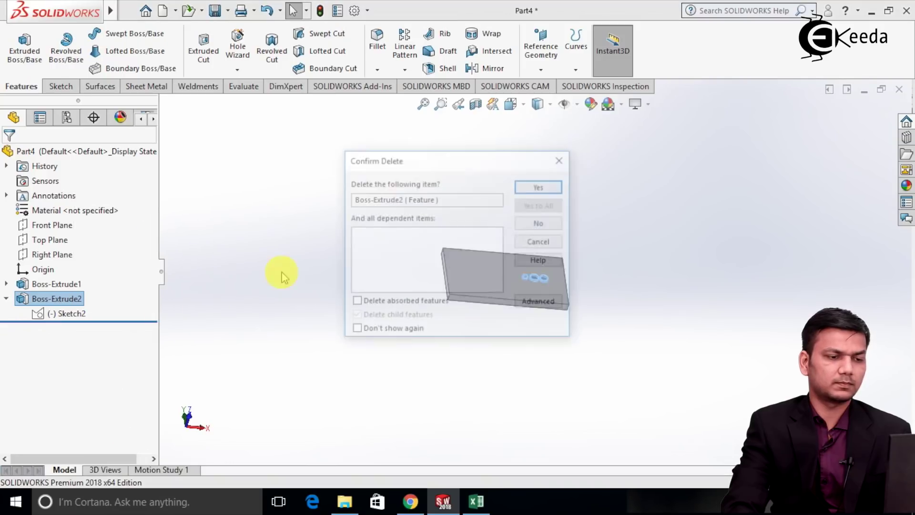
pyautogui.click(529, 186)
# Step: Sketch a center rectangle about 24 mm wide on the plate's large face, centered on the origin
pyautogui.scroll(-5, 500, 299)
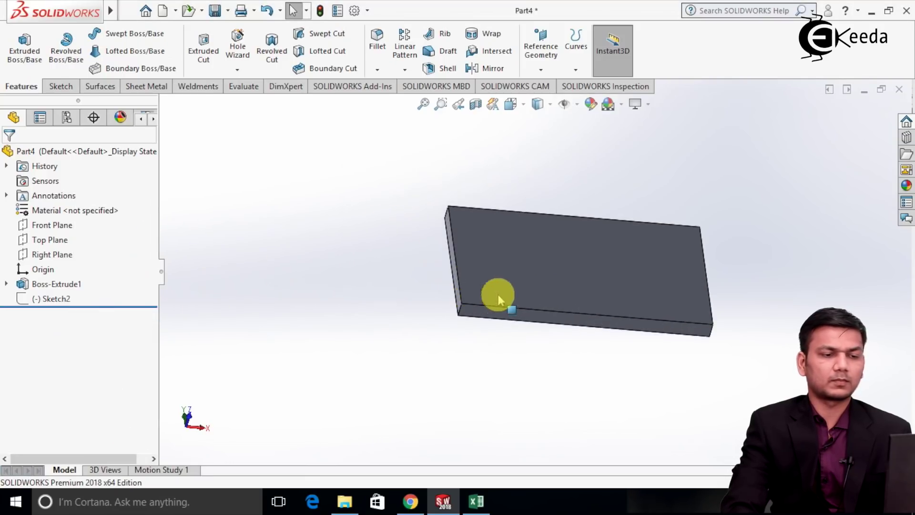
pyautogui.scroll(3, 499, 300)
pyautogui.moveTo(607, 286); pyautogui.dragTo(594, 328, button='middle')
pyautogui.scroll(-2, 547, 298)
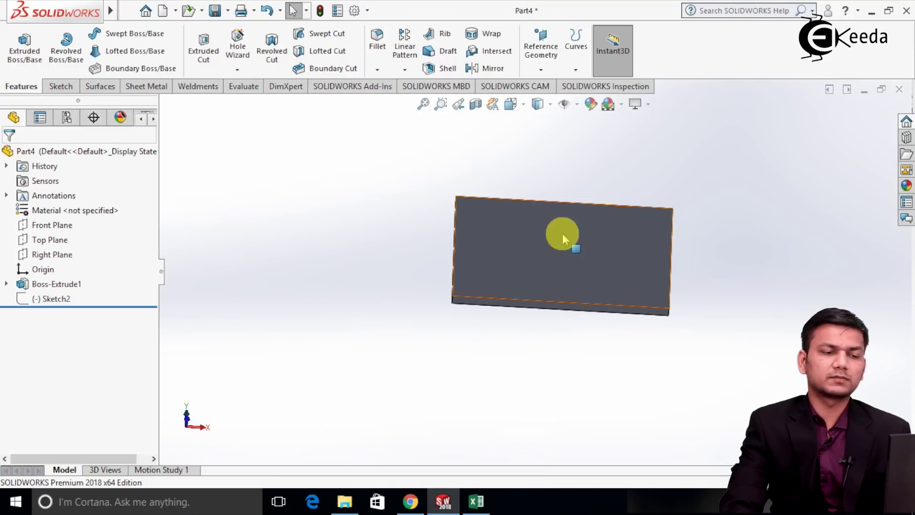
pyautogui.click(512, 261)
pyautogui.click(578, 227)
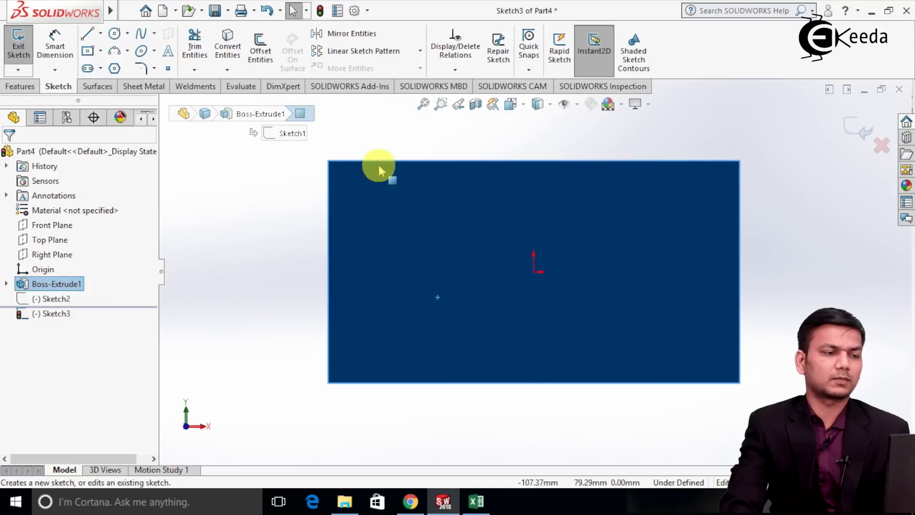
pyautogui.click(87, 51)
pyautogui.click(534, 271)
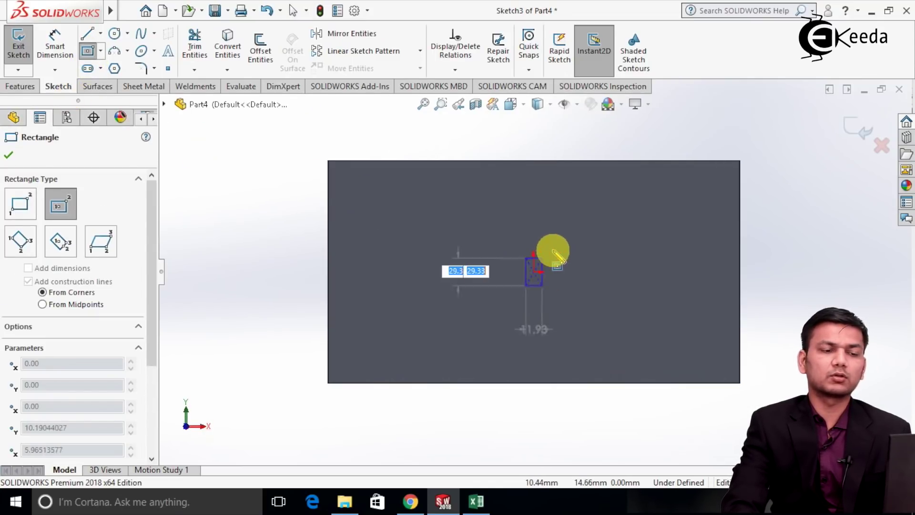
pyautogui.click(550, 254)
pyautogui.rightClick(549, 254)
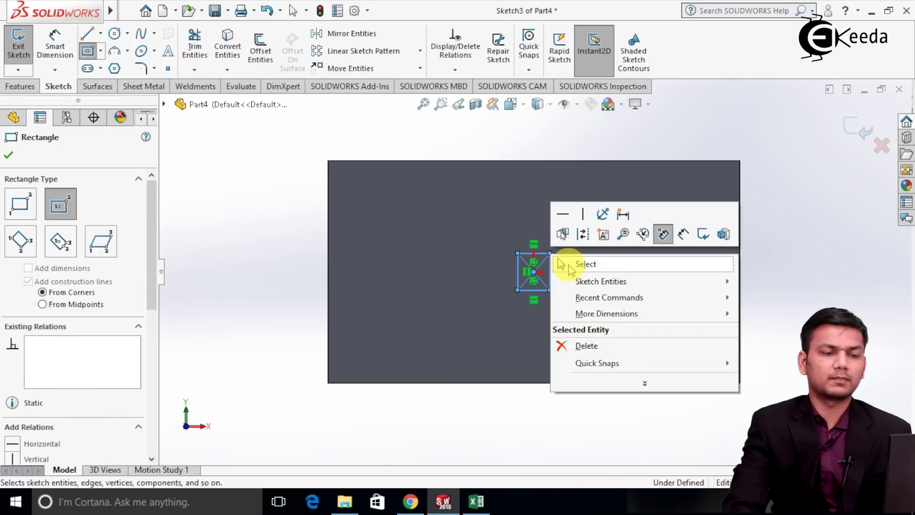
pyautogui.click(578, 264)
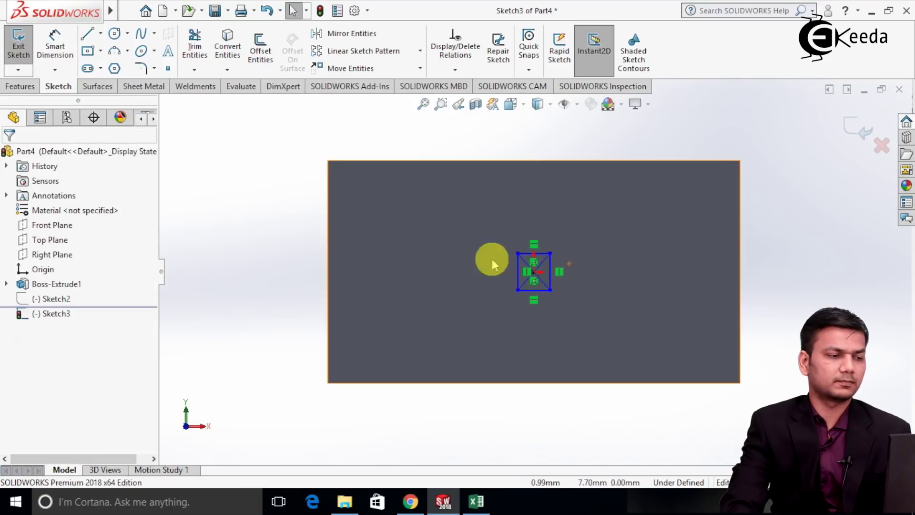
# Step: Extrude the rectangle 10 mm as a blind boss merged with the plate
pyautogui.click(19, 45)
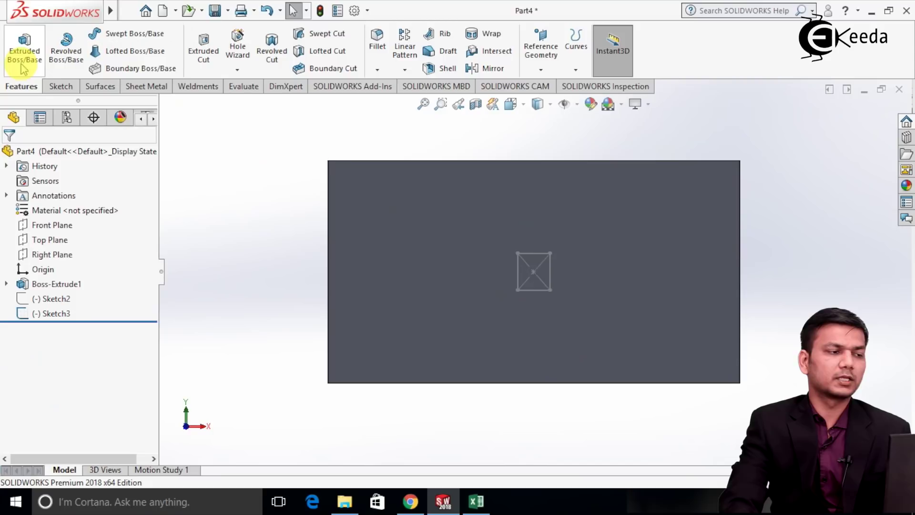
pyautogui.click(25, 45)
pyautogui.click(543, 258)
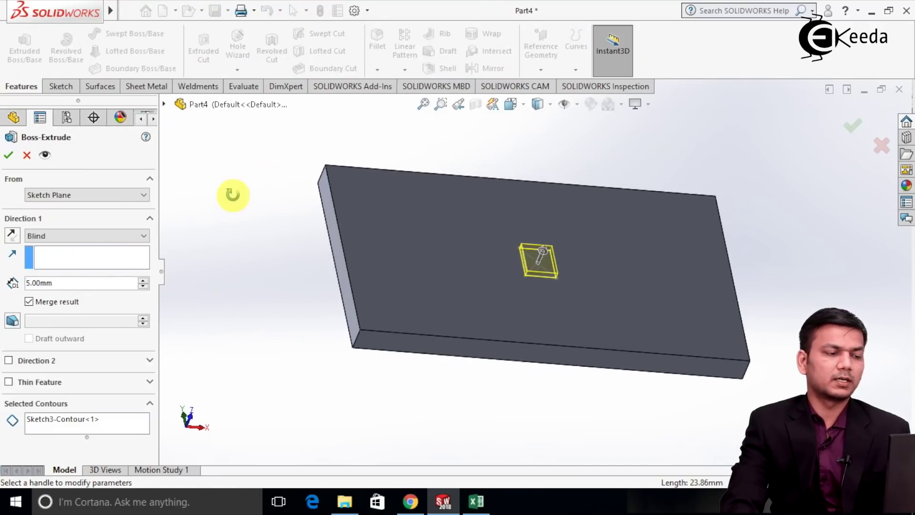
pyautogui.doubleClick(57, 282)
pyautogui.write('10')
pyautogui.press('Return')
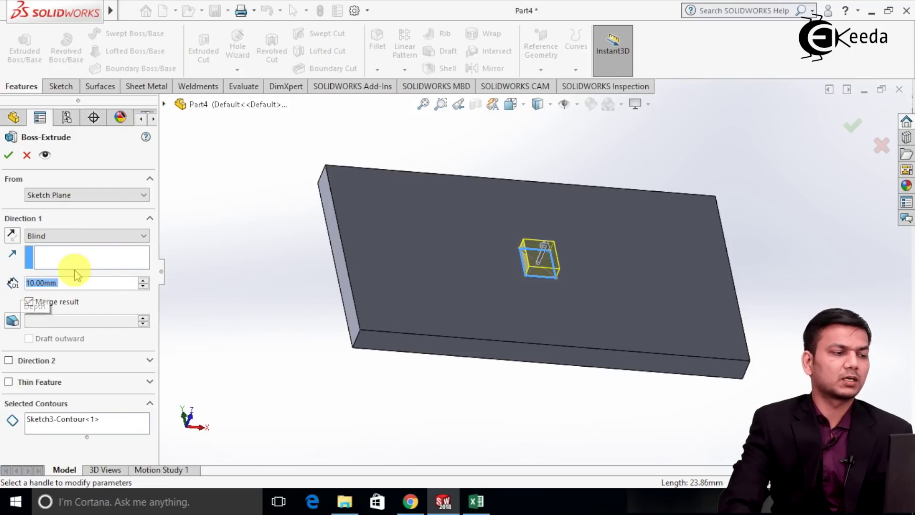
pyautogui.click(10, 156)
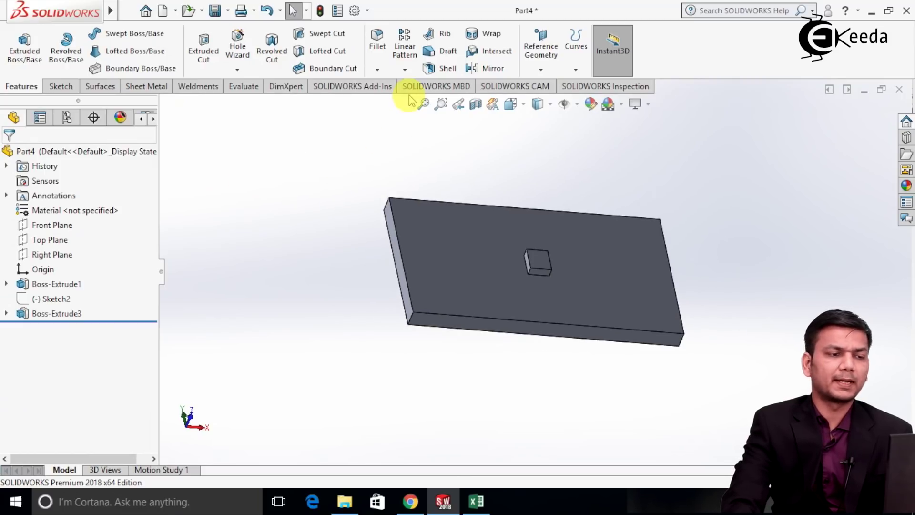
# Step: Start a fill pattern of the rectangular boss with the plate's large face as the fill boundary
pyautogui.click(405, 70)
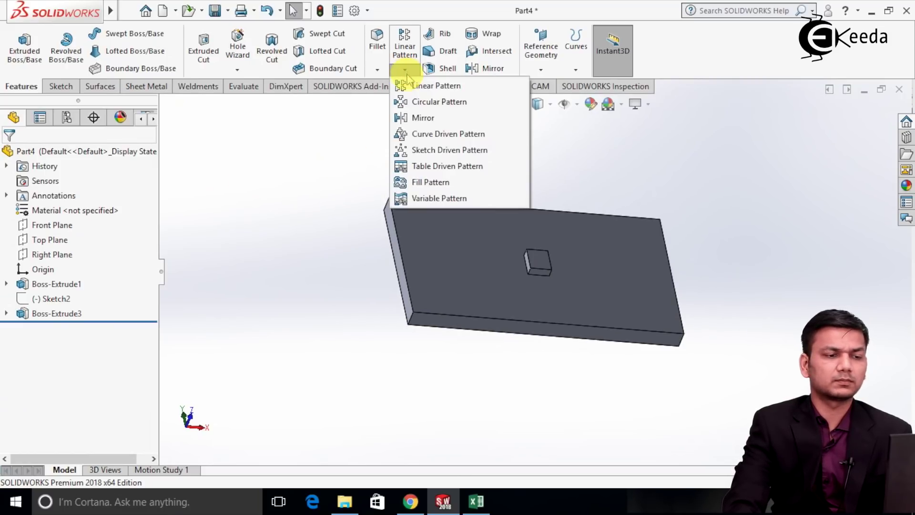
pyautogui.click(431, 183)
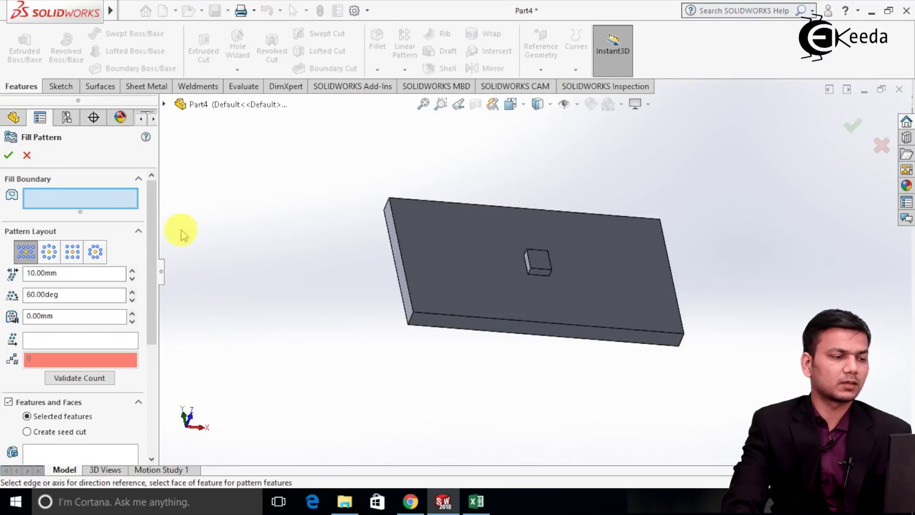
pyautogui.moveTo(157, 243); pyautogui.dragTo(113, 313)
pyautogui.click(114, 310)
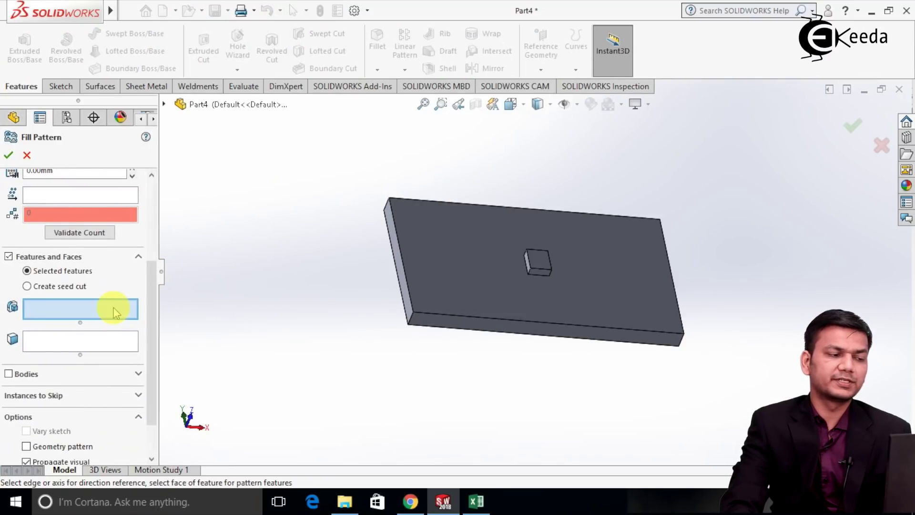
pyautogui.click(540, 263)
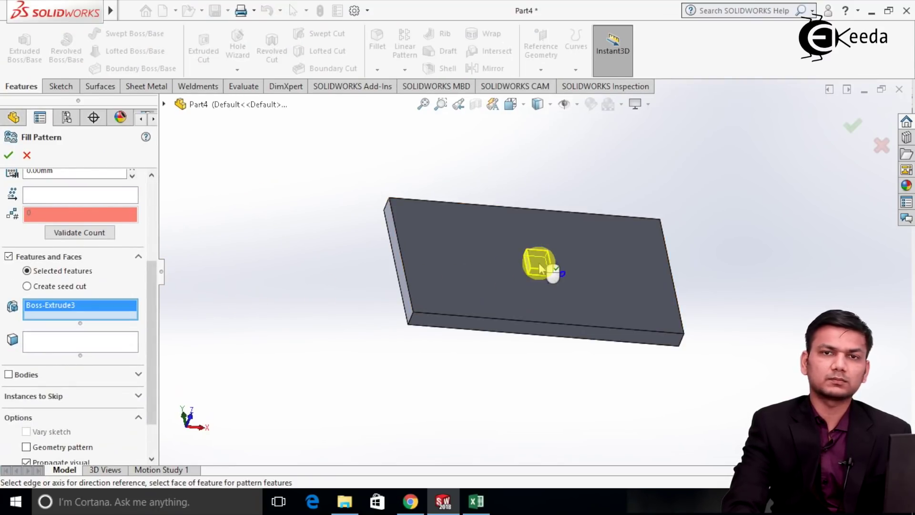
pyautogui.moveTo(150, 290); pyautogui.dragTo(159, 207)
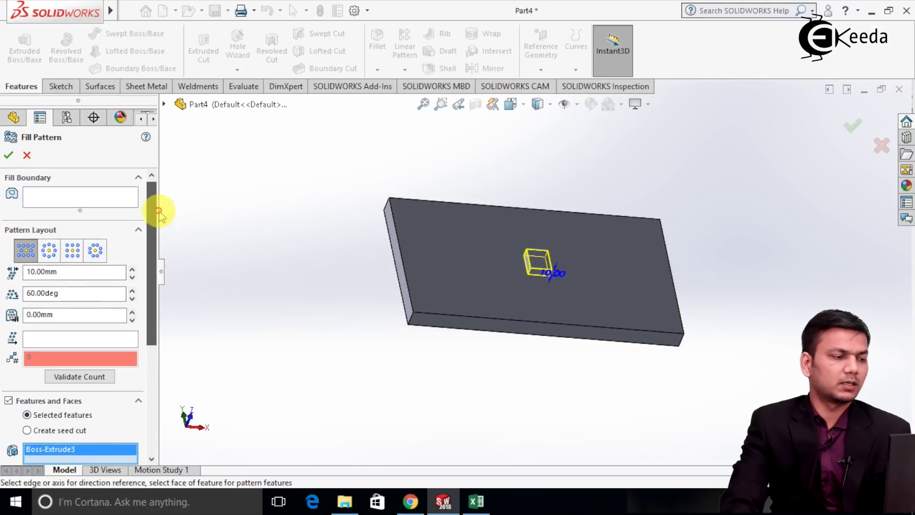
pyautogui.click(97, 206)
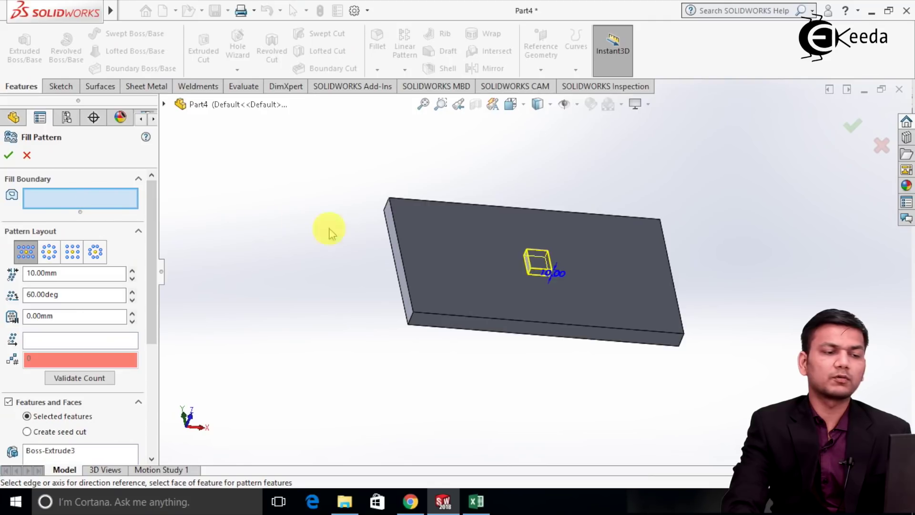
pyautogui.click(439, 242)
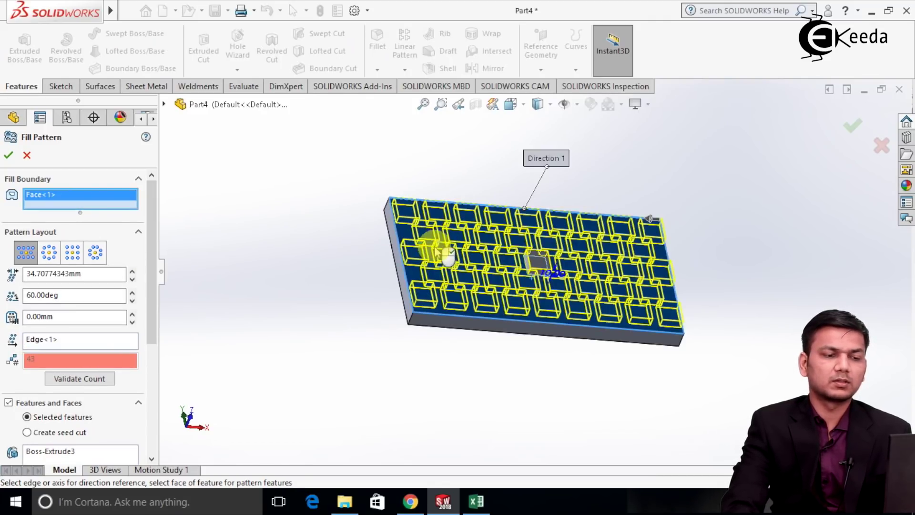
pyautogui.moveTo(354, 276); pyautogui.dragTo(337, 296, button='middle')
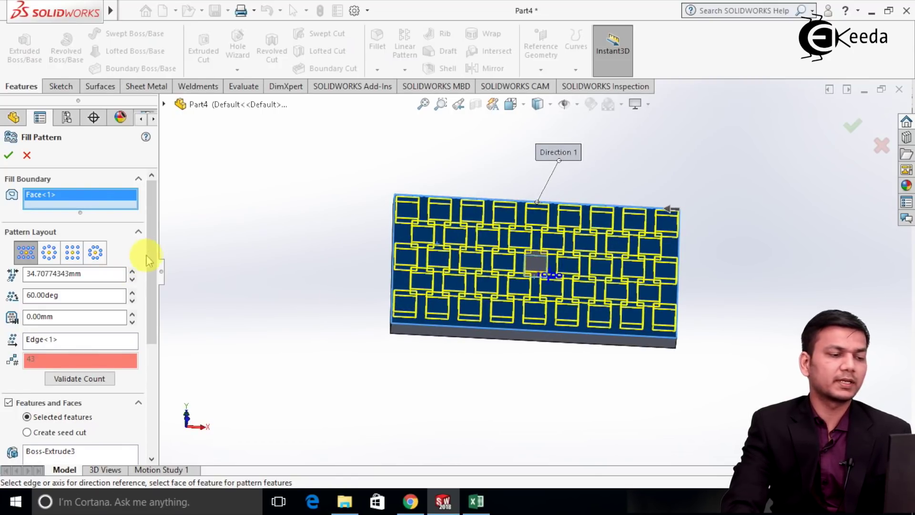
# Step: Try the perforation layout with a different instance spacing
pyautogui.scroll(-1, 129, 251)
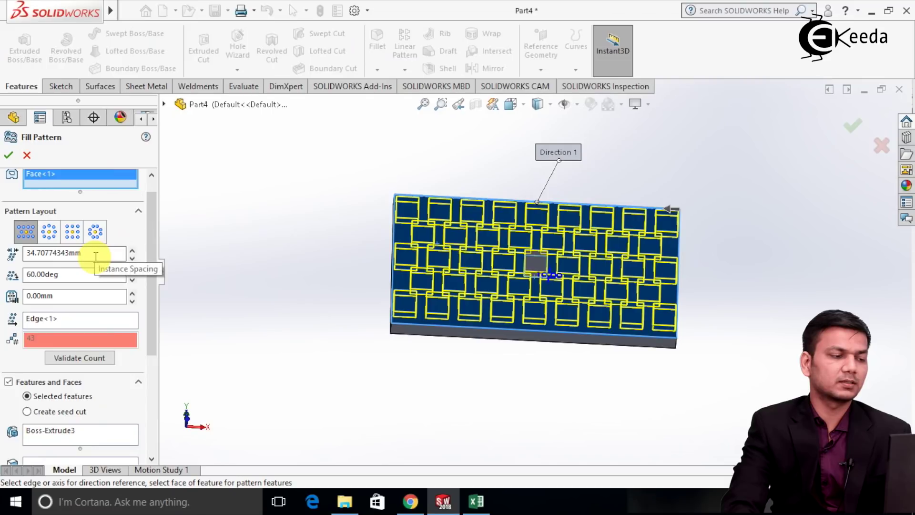
pyautogui.doubleClick(95, 255)
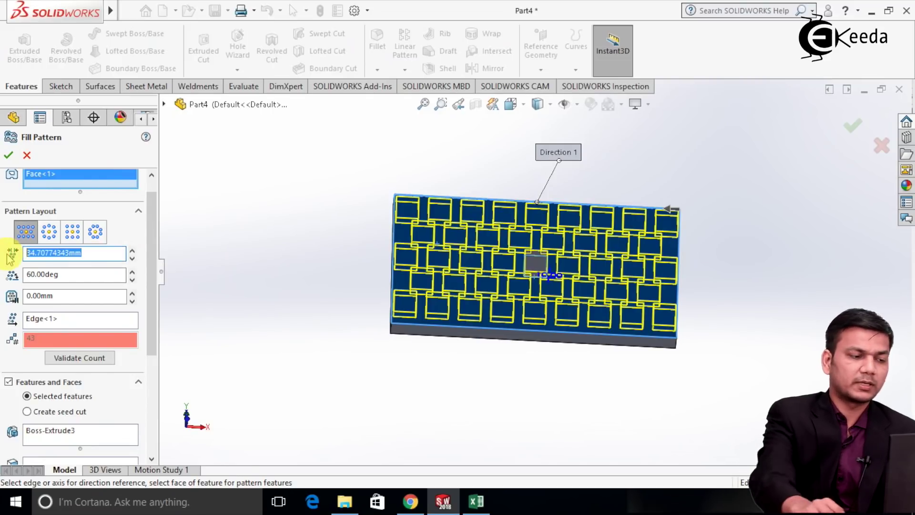
pyautogui.write('30')
pyautogui.press('Return')
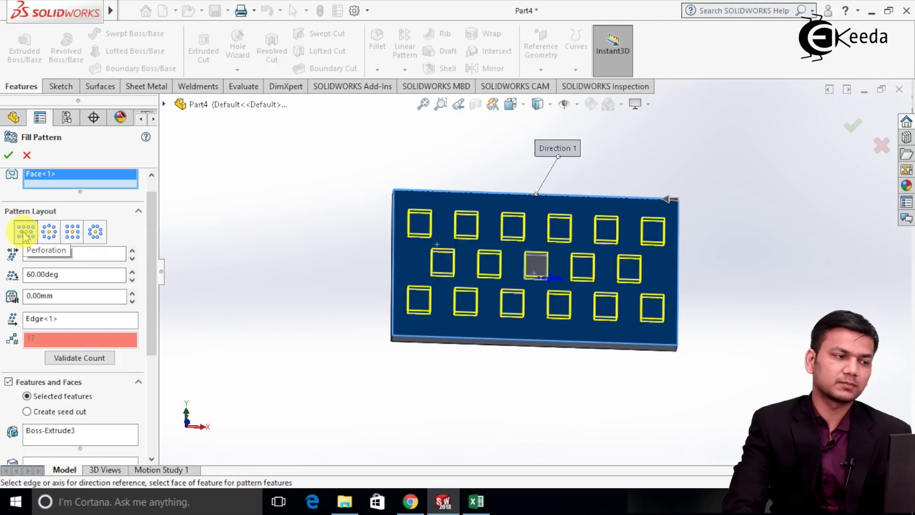
# Step: Switch the pattern layout to circular, try a loop spacing of 50 mm and set it to 40 mm
pyautogui.click(49, 233)
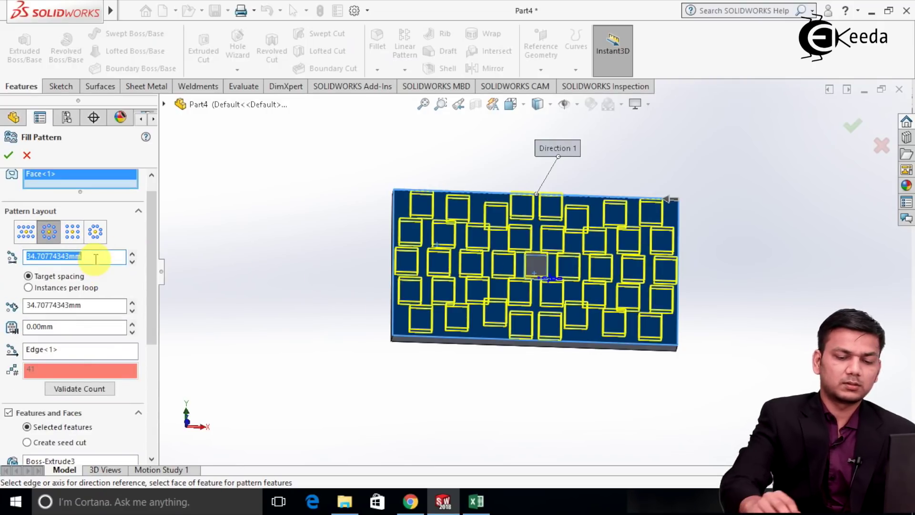
pyautogui.write('50')
pyautogui.press('Return')
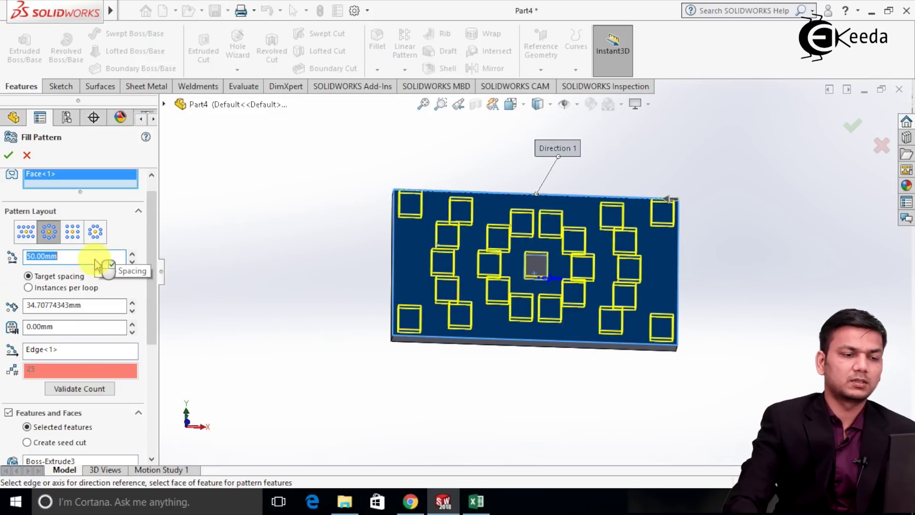
pyautogui.write('4')
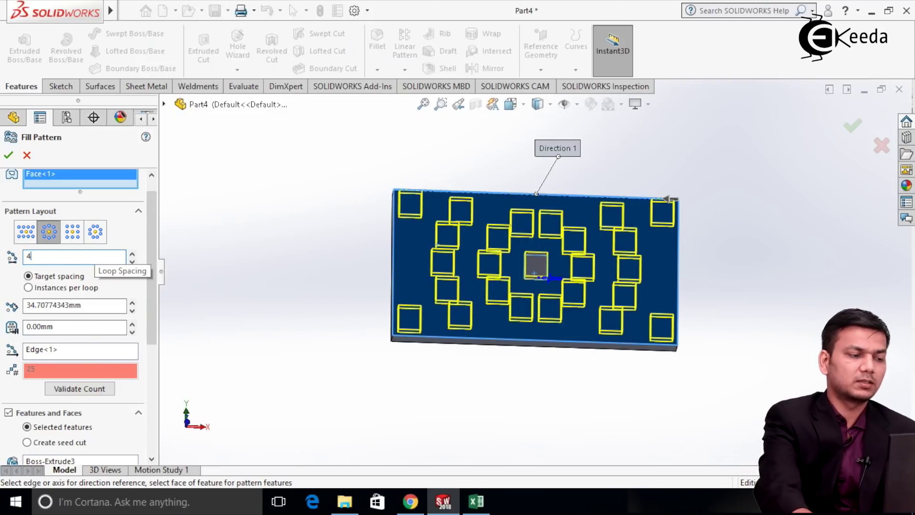
pyautogui.write('0')
pyautogui.press('Return')
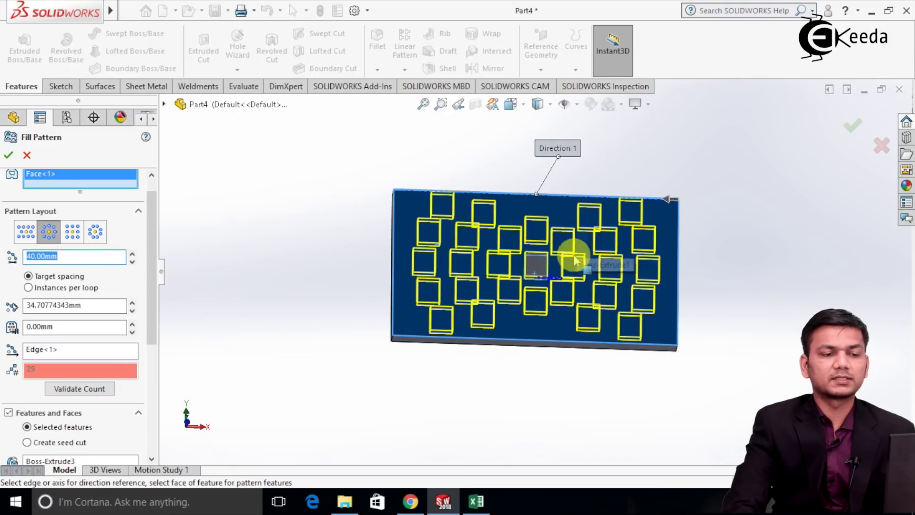
pyautogui.scroll(-2, 572, 265)
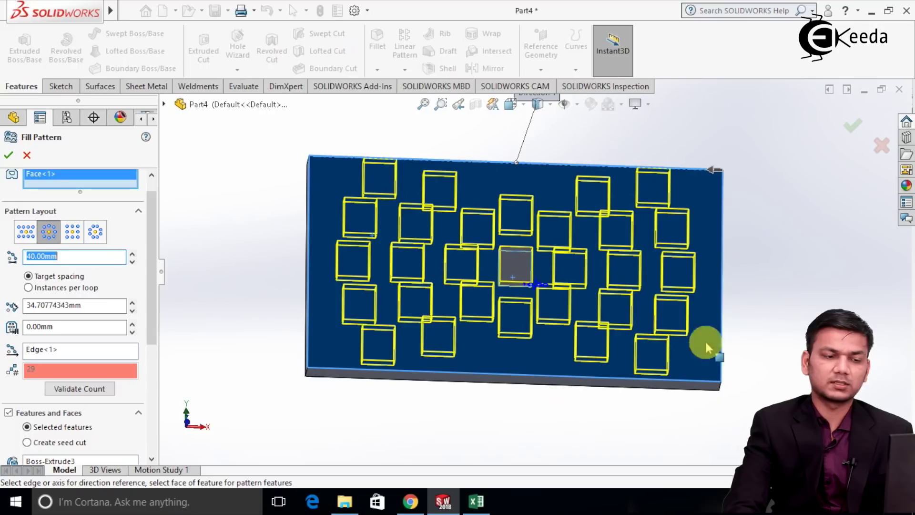
pyautogui.scroll(-3, 147, 286)
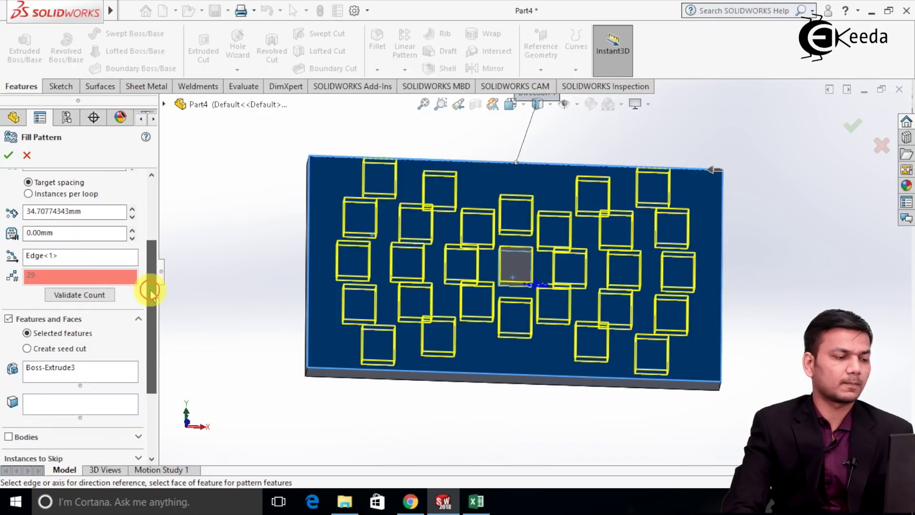
pyautogui.scroll(3, 137, 258)
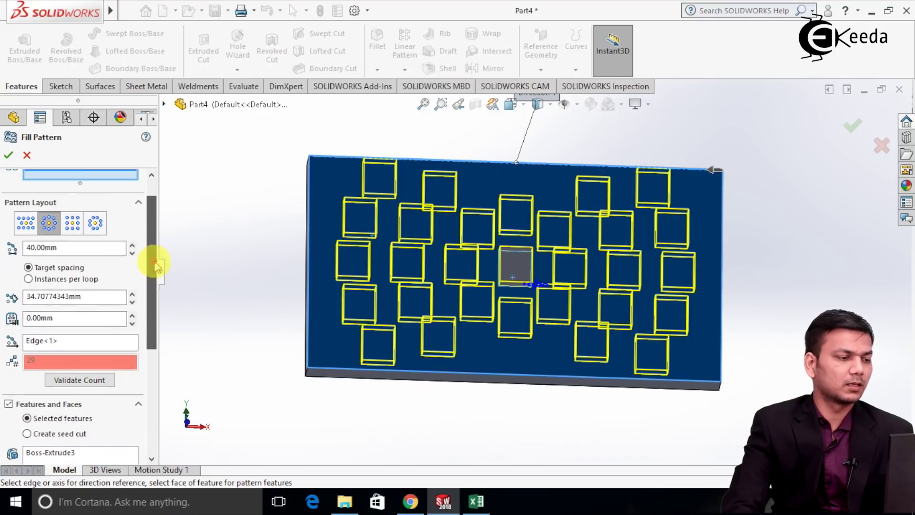
# Step: Change the pattern layout to square, set the instance spacing to 40 mm and accept the fill pattern
pyautogui.click(82, 226)
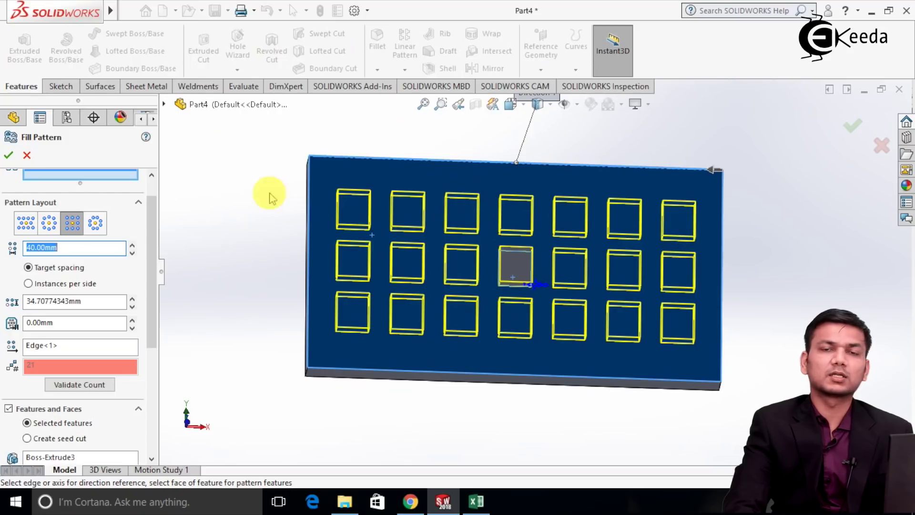
pyautogui.click(113, 302)
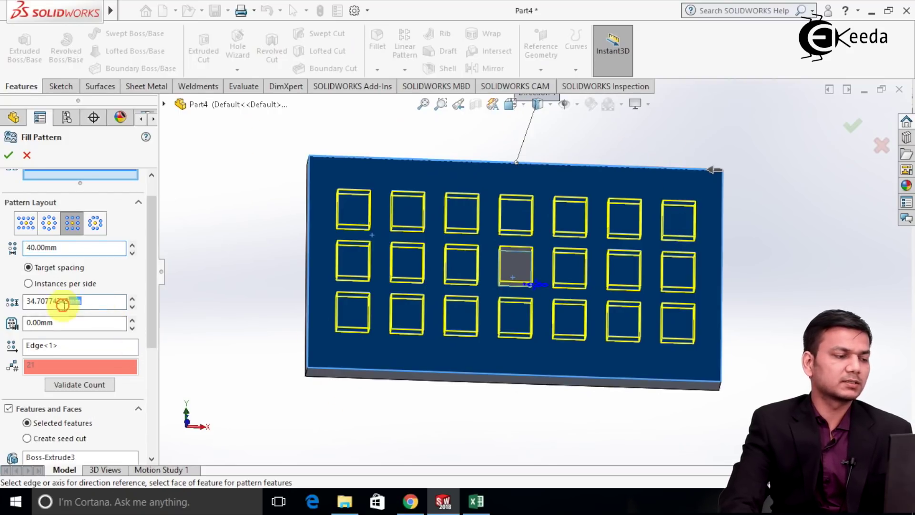
pyautogui.write('40.00mm')
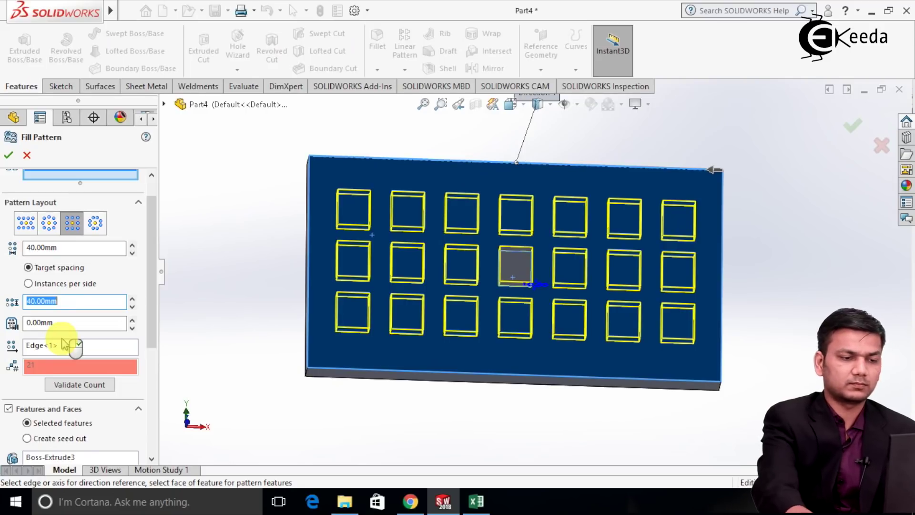
pyautogui.press('Return')
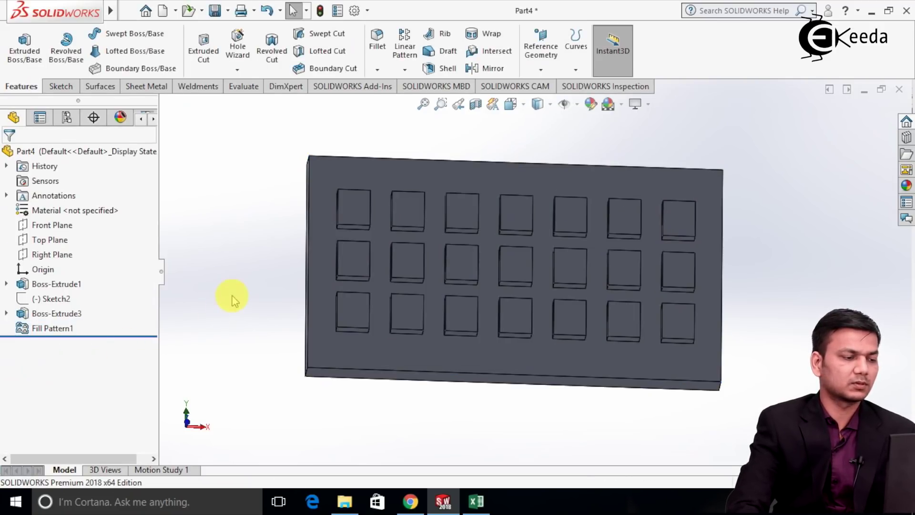
# Step: Edit the existing fill pattern and set its square layout's instance spacing to 50 mm
pyautogui.rightClick(64, 328)
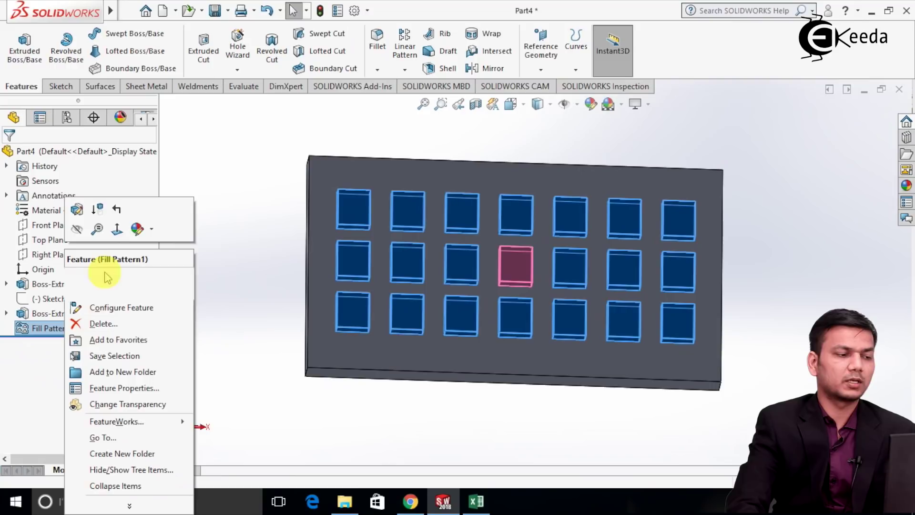
pyautogui.click(77, 212)
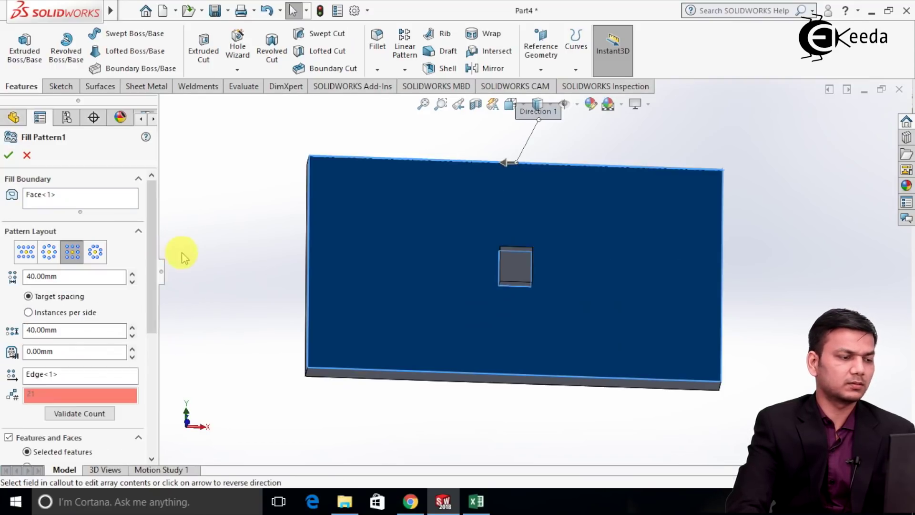
pyautogui.moveTo(86, 275); pyautogui.dragTo(31, 283)
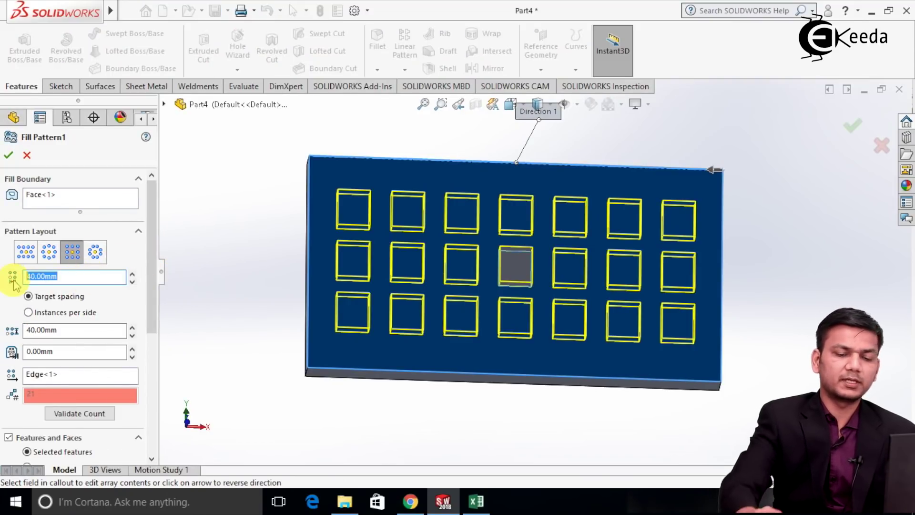
pyautogui.write('50')
pyautogui.press('Return')
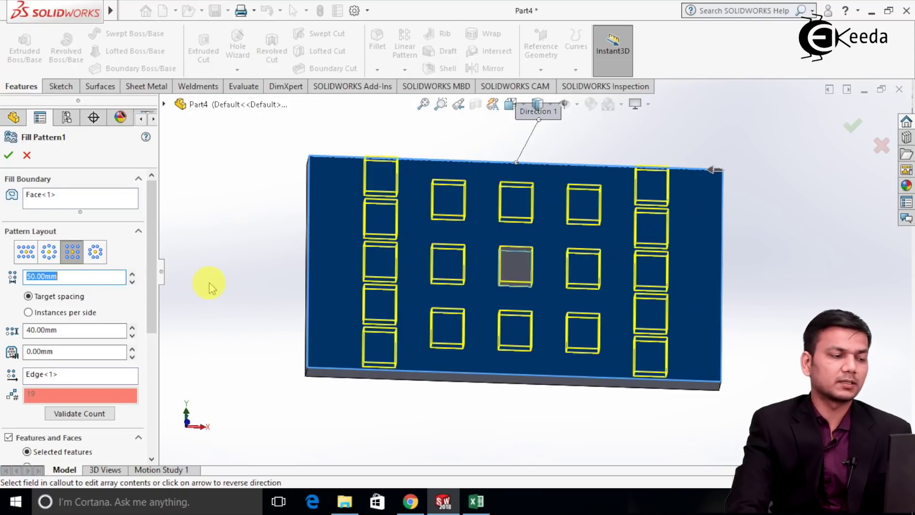
pyautogui.click(150, 277)
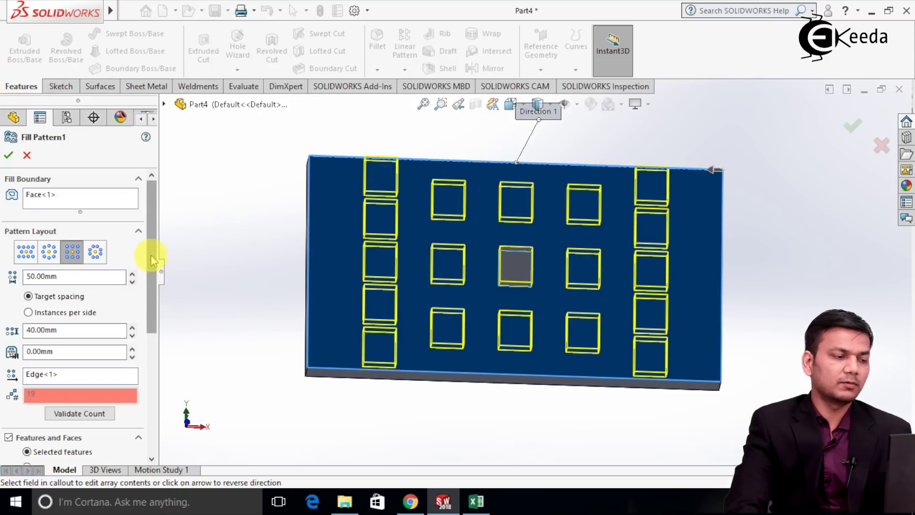
# Step: Change the fill pattern layout to polygon with 6 sides and a loop spacing of 40 mm
pyautogui.click(96, 252)
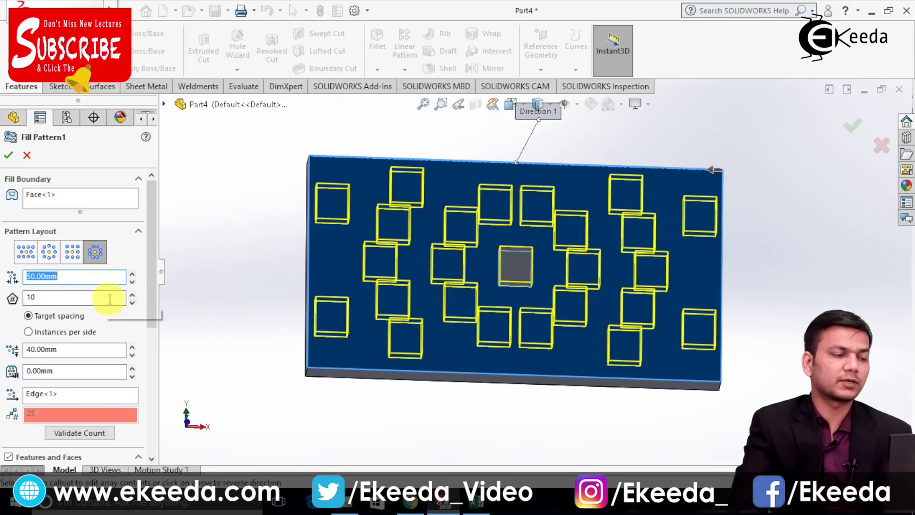
pyautogui.doubleClick(77, 295)
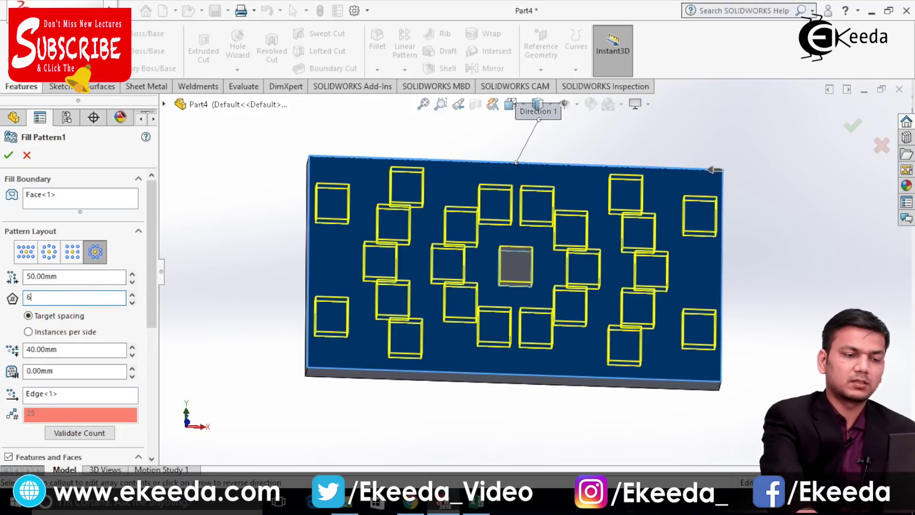
pyautogui.press('Return')
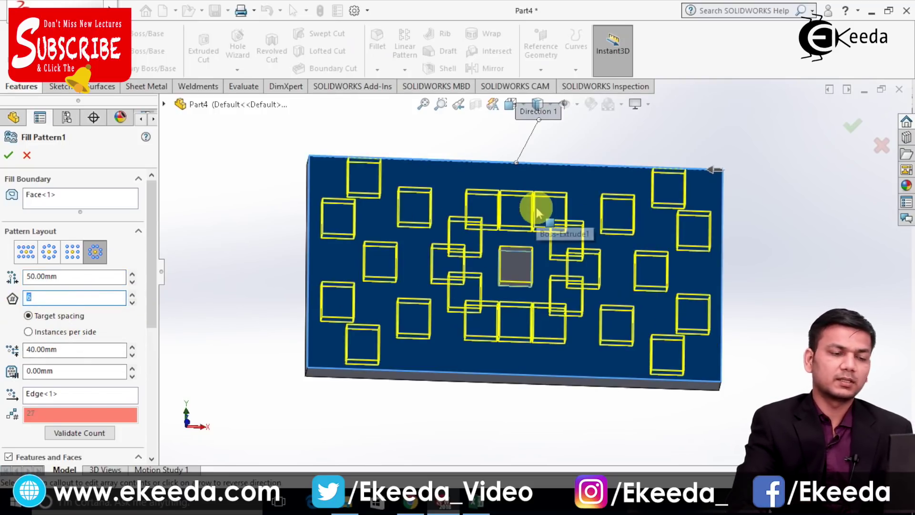
pyautogui.moveTo(67, 276); pyautogui.dragTo(14, 276)
pyautogui.write('40')
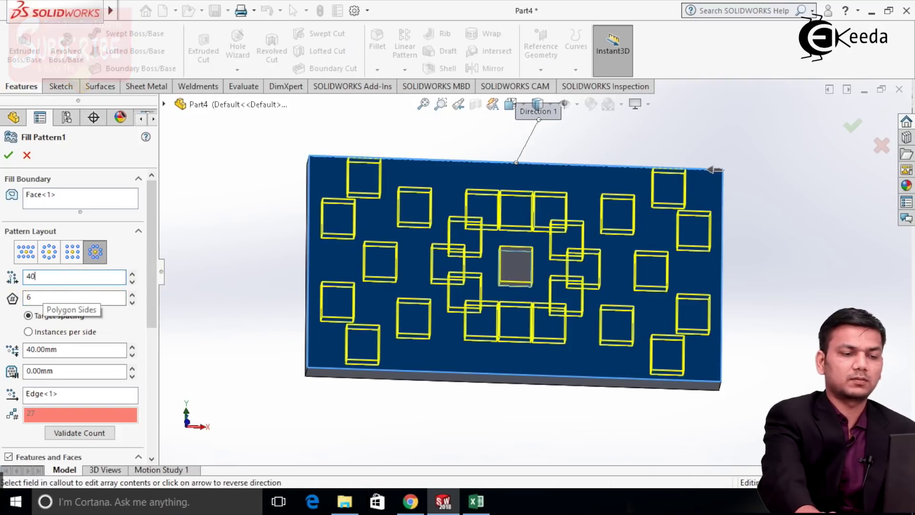
pyautogui.press('Return')
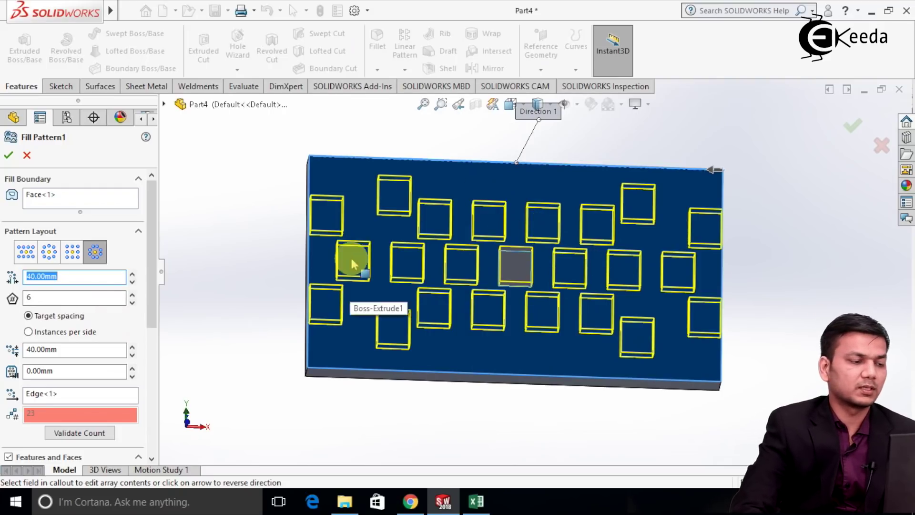
# Step: Reduce the polygon layout to 5 sides, try a loop spacing of 50 mm and set it to 60 mm
pyautogui.click(132, 303)
pyautogui.moveTo(86, 275); pyautogui.dragTo(2, 277)
pyautogui.press('Return')
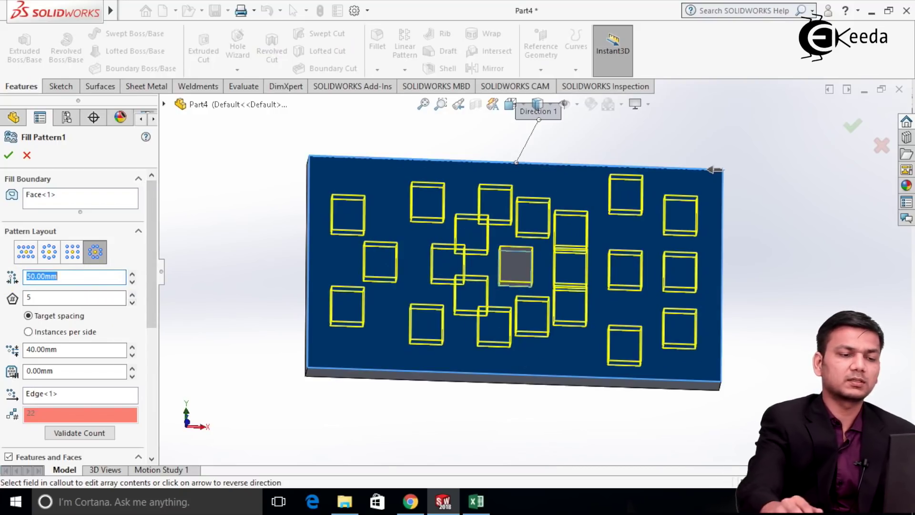
pyautogui.write('60')
pyautogui.click(78, 191)
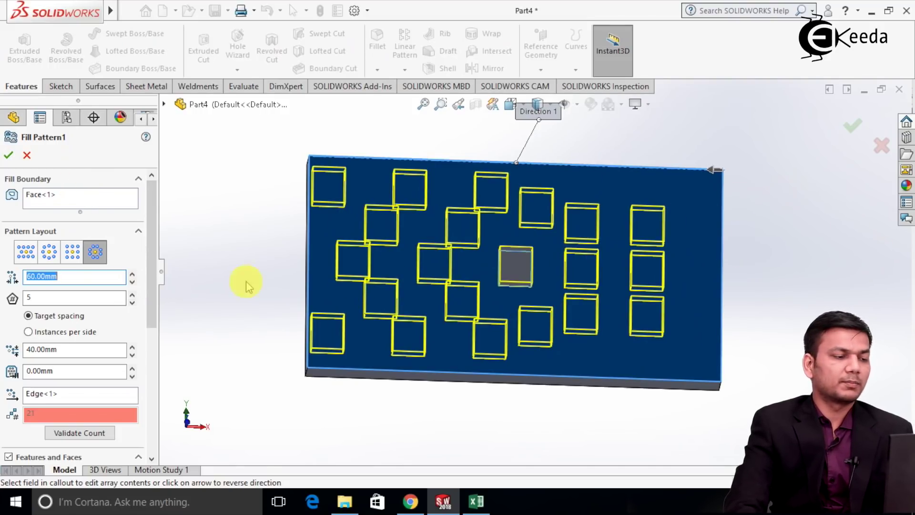
# Step: Check the feature selected for the fill pattern and switch its layout to circular
pyautogui.moveTo(149, 285); pyautogui.dragTo(149, 320)
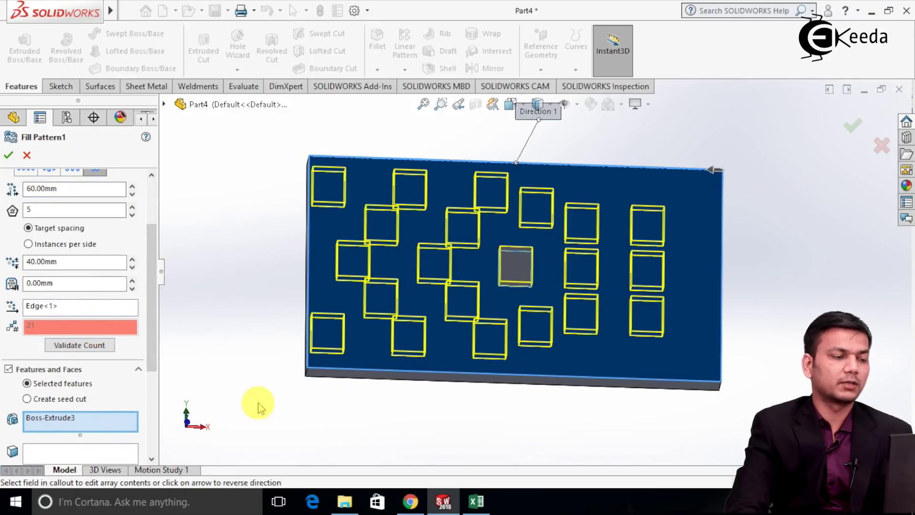
pyautogui.moveTo(159, 312); pyautogui.dragTo(157, 248)
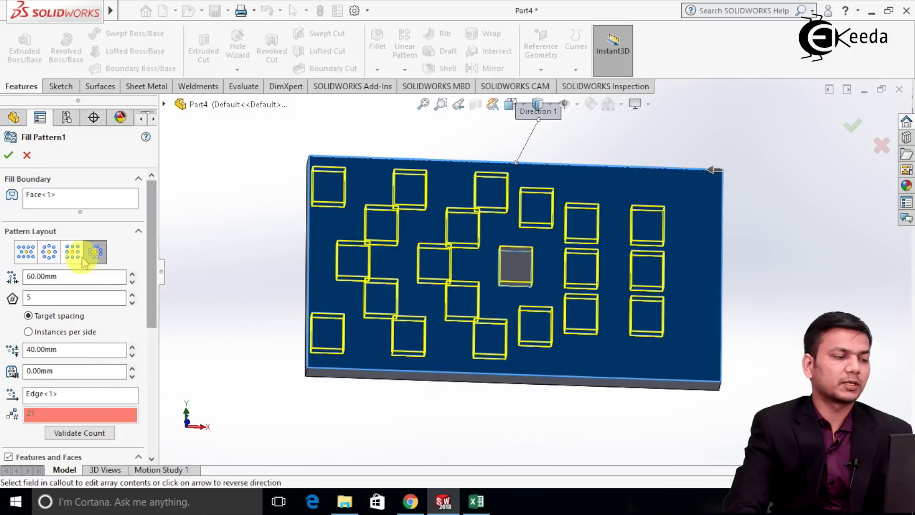
pyautogui.click(49, 251)
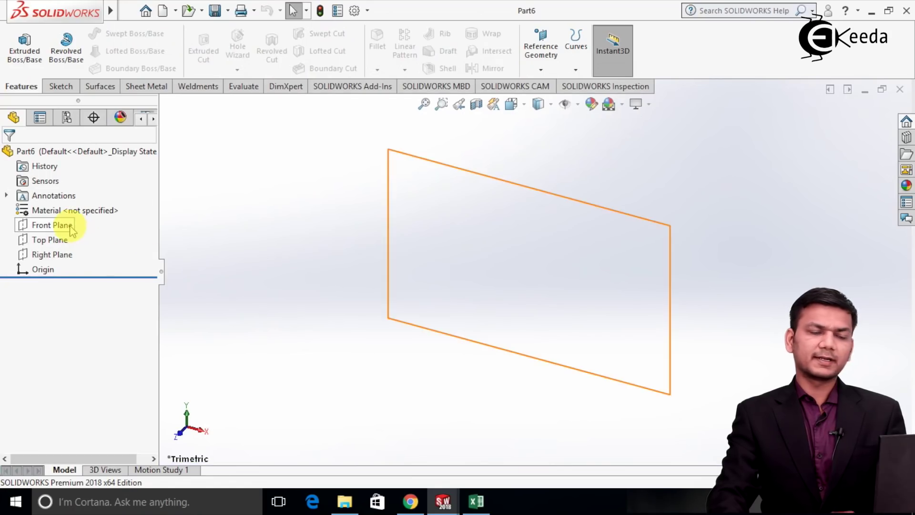
# Step: Sketch a large center rectangle about the origin on the Front Plane of the new part and exit the sketch
pyautogui.click(71, 227)
pyautogui.rightClick(71, 231)
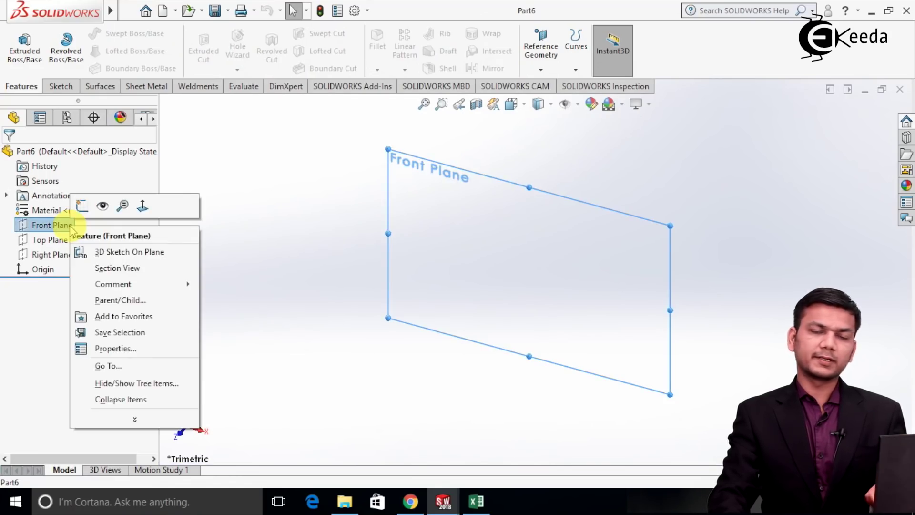
pyautogui.click(82, 206)
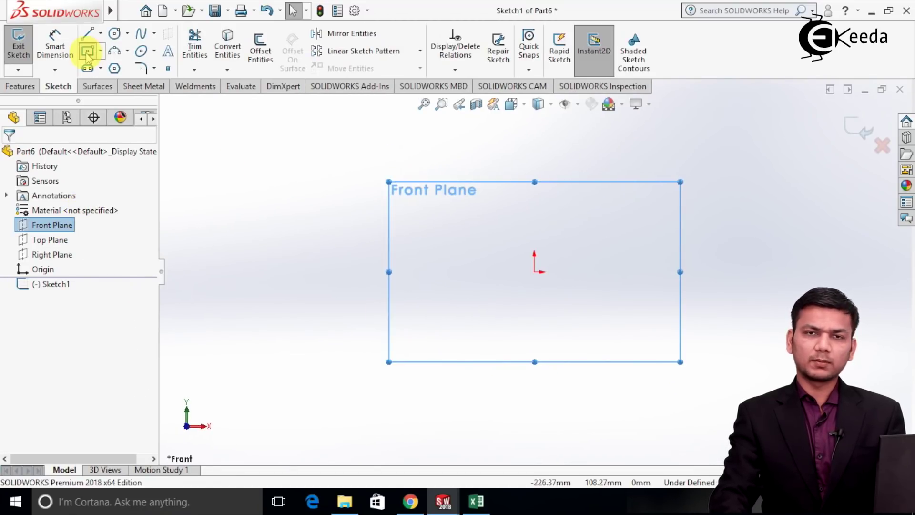
pyautogui.click(87, 51)
pyautogui.click(535, 272)
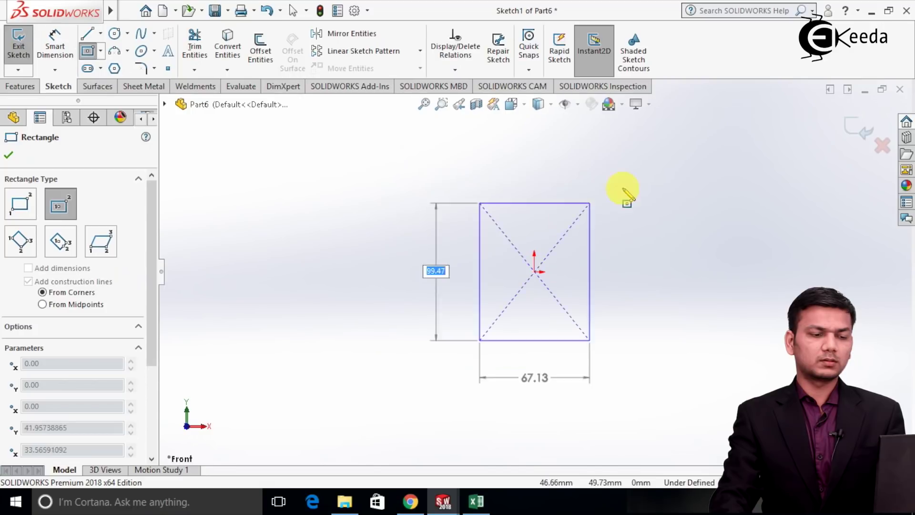
pyautogui.click(823, 120)
pyautogui.rightClick(824, 122)
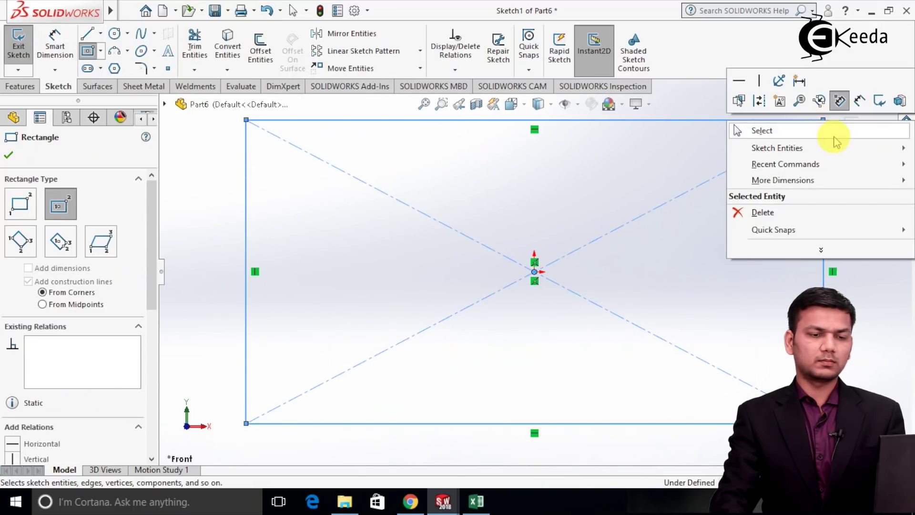
pyautogui.click(835, 136)
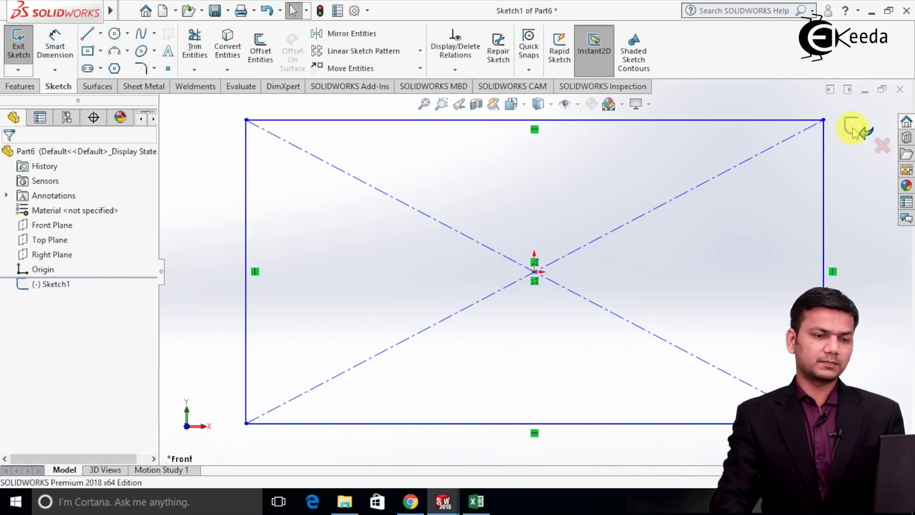
pyautogui.click(853, 128)
# Step: Extrude the rectangle as a blind boss 30 mm deep
pyautogui.click(25, 50)
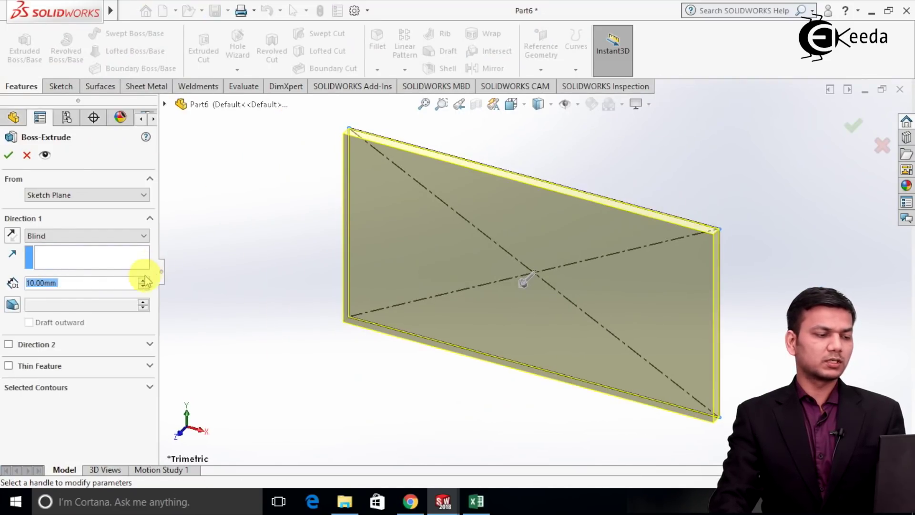
pyautogui.click(143, 281)
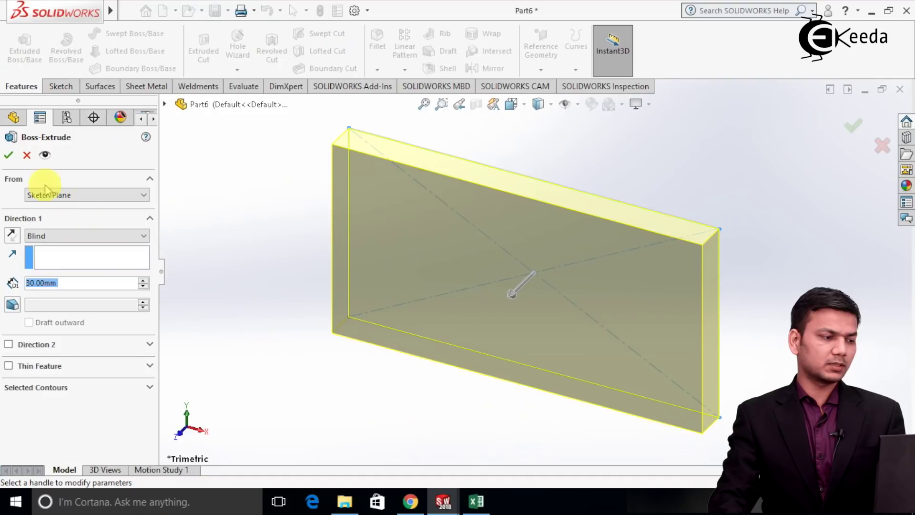
pyautogui.click(9, 156)
# Step: Start a new sketch on the plate's large face
pyautogui.moveTo(233, 208); pyautogui.dragTo(302, 184, button='middle')
pyautogui.scroll(-3, 429, 281)
pyautogui.moveTo(429, 281); pyautogui.dragTo(417, 260, button='middle')
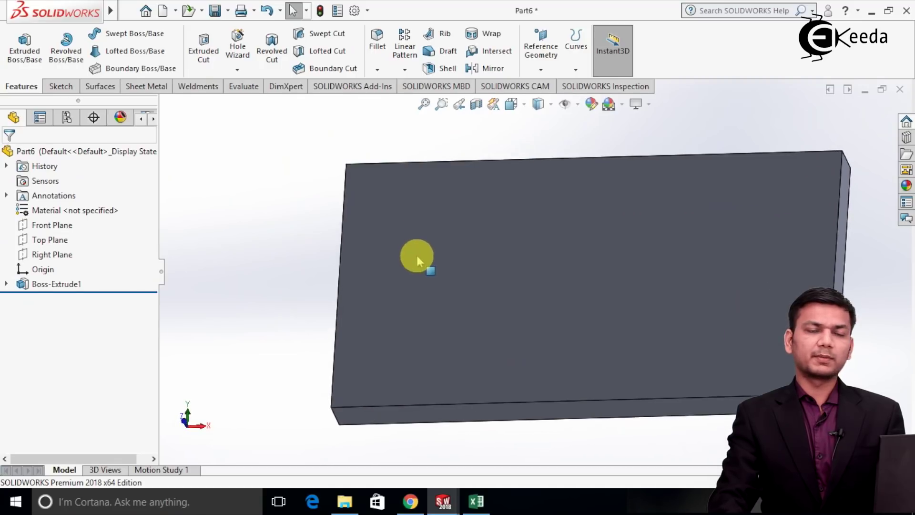
pyautogui.click(396, 337)
pyautogui.rightClick(396, 336)
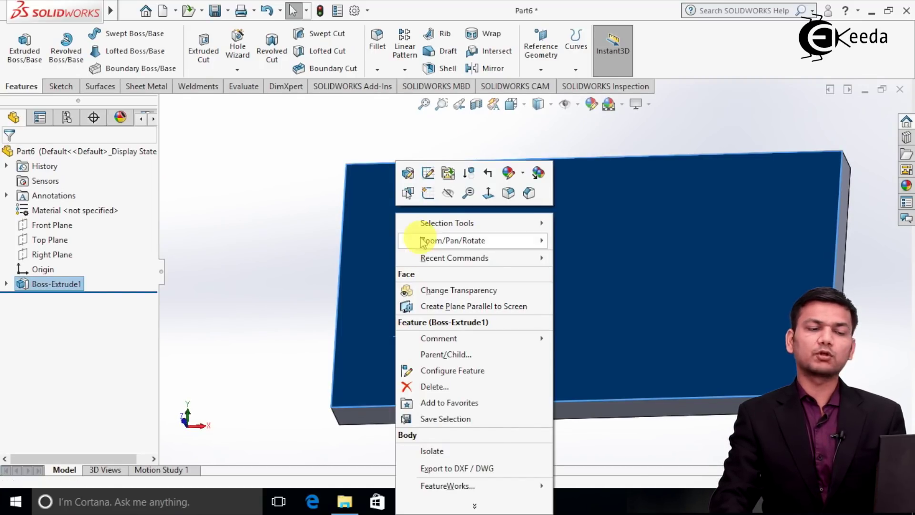
pyautogui.click(428, 195)
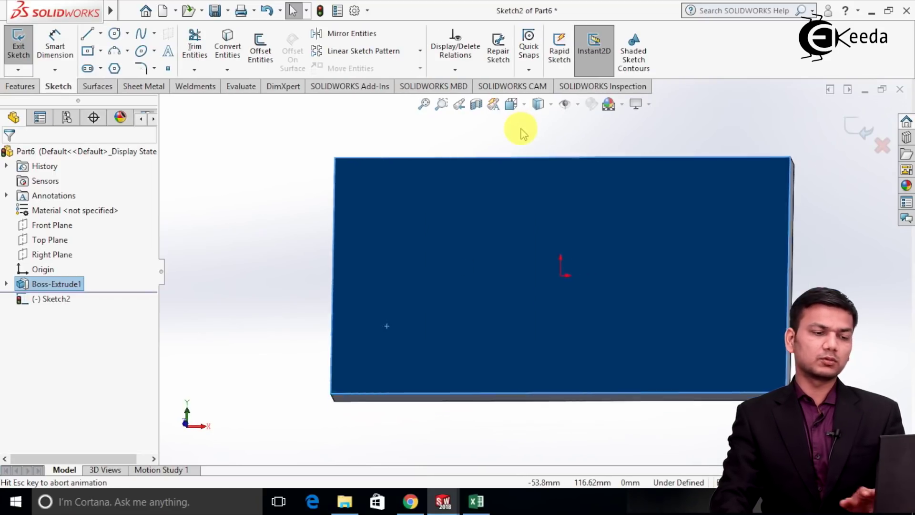
pyautogui.click(279, 164)
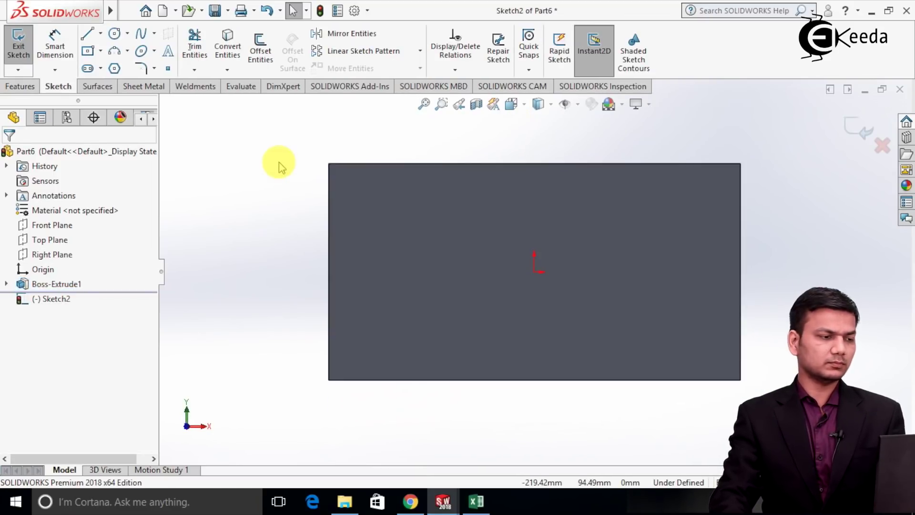
# Step: Sketch a small center rectangle about 31 by 19.5 mm near the plate's lower-left corner
pyautogui.click(87, 50)
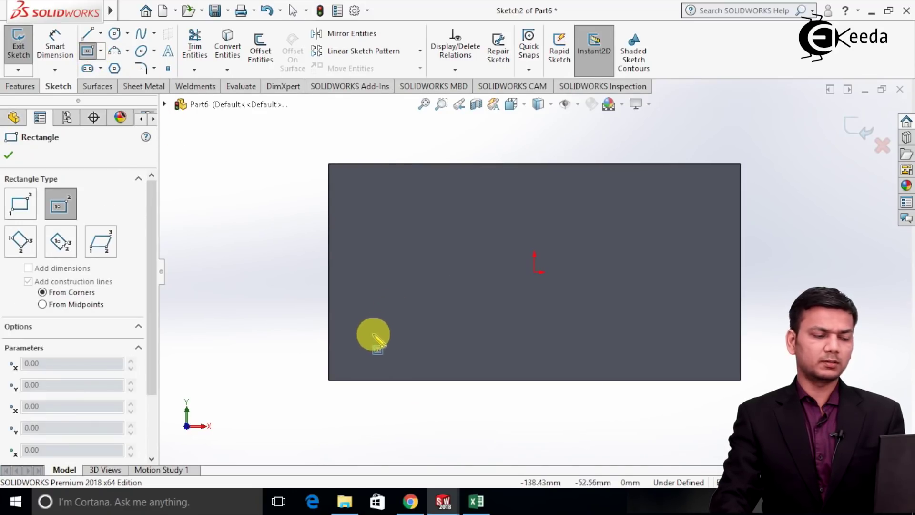
pyautogui.click(371, 339)
pyautogui.click(389, 326)
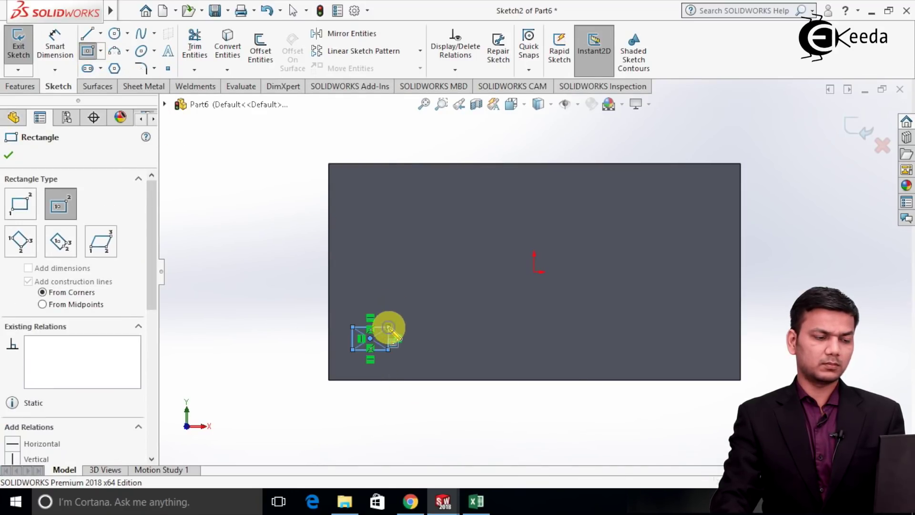
pyautogui.rightClick(399, 336)
pyautogui.click(407, 336)
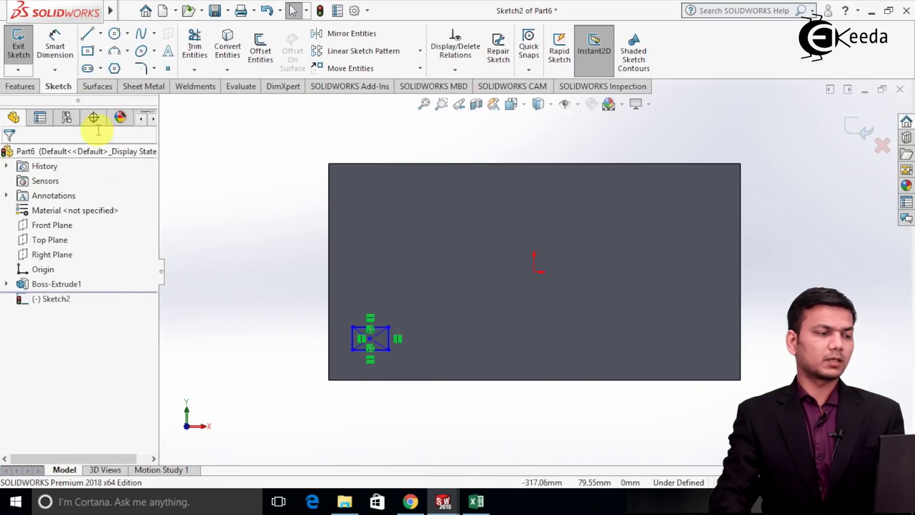
# Step: Dimension the small rectangle's width and set it to 30 mm
pyautogui.click(55, 64)
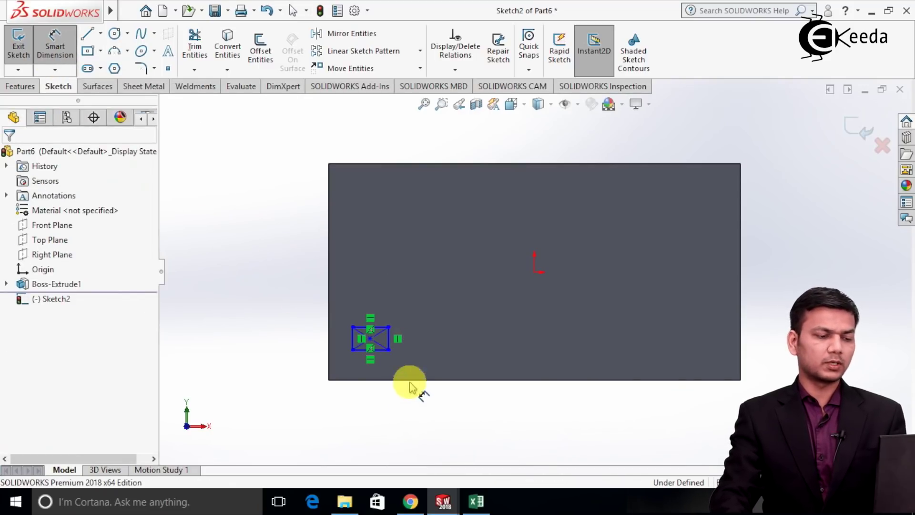
pyautogui.scroll(-2, 395, 344)
pyautogui.scroll(-2, 394, 344)
pyautogui.click(384, 284)
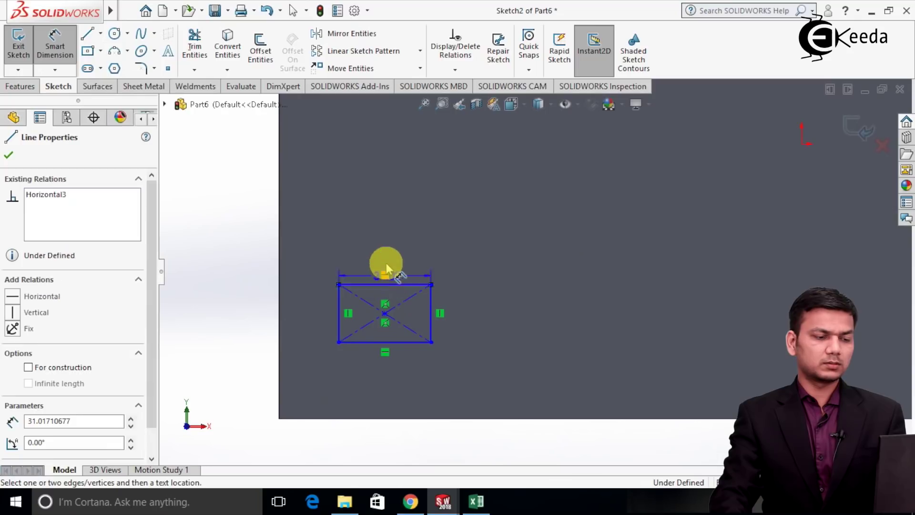
pyautogui.click(385, 252)
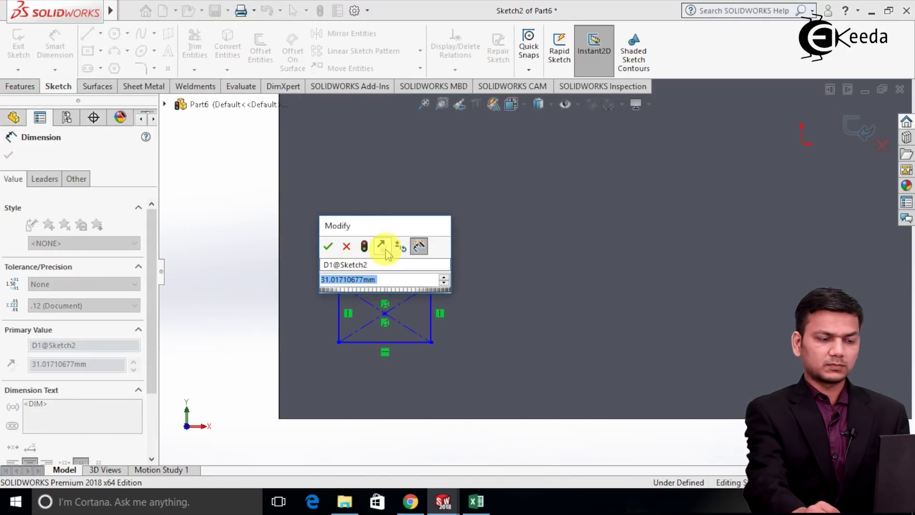
pyautogui.write('30')
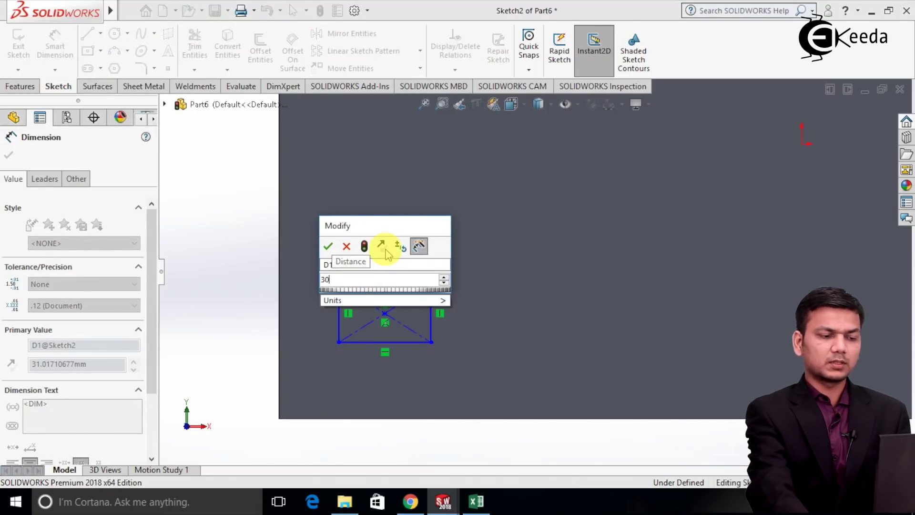
pyautogui.press('Return')
# Step: Dimension the small rectangle's height and set it to 20 mm
pyautogui.click(286, 233)
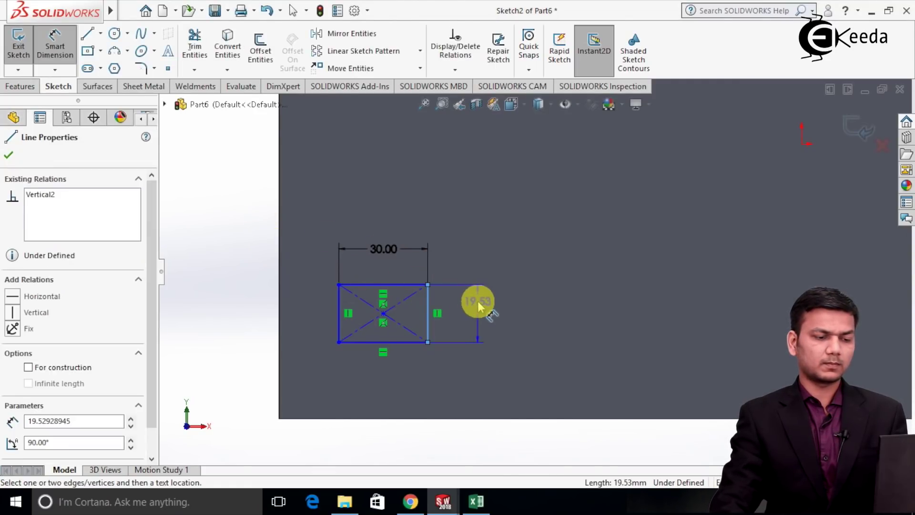
pyautogui.click(476, 302)
pyautogui.write('20')
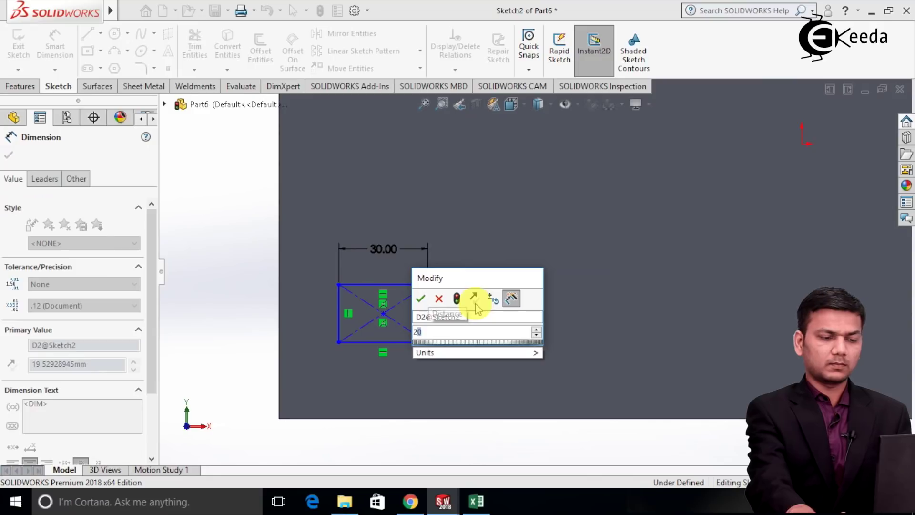
pyautogui.press('Return')
pyautogui.click(250, 270)
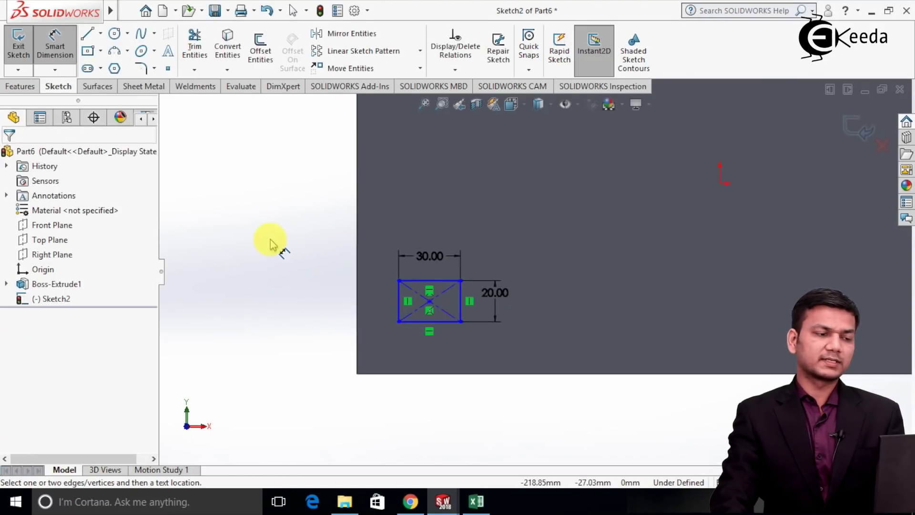
# Step: Dimension the horizontal distance from the plate's left edge to the rectangle's center and set it to 30 mm
pyautogui.click(357, 302)
pyautogui.click(429, 305)
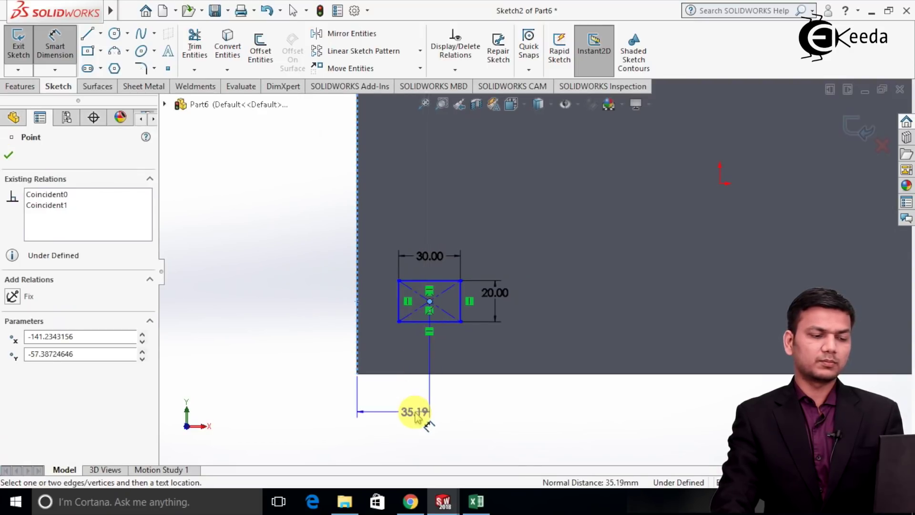
pyautogui.click(415, 410)
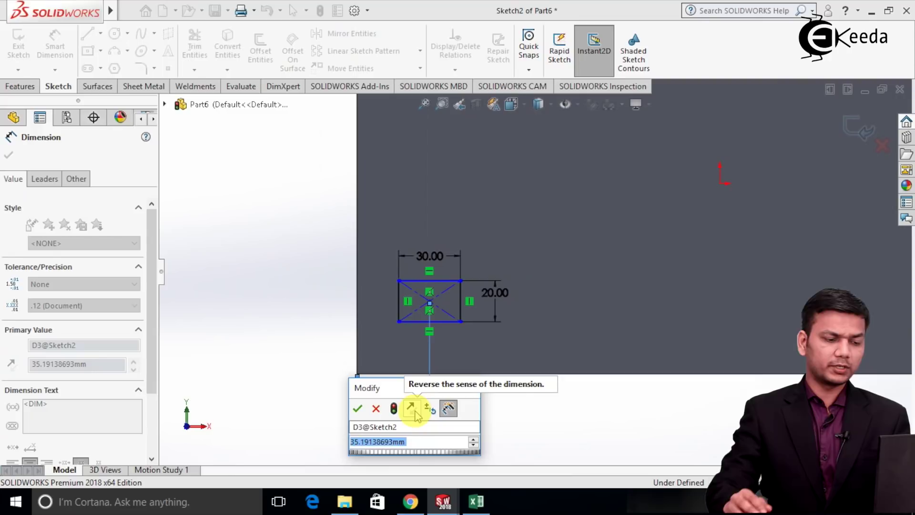
pyautogui.write('30')
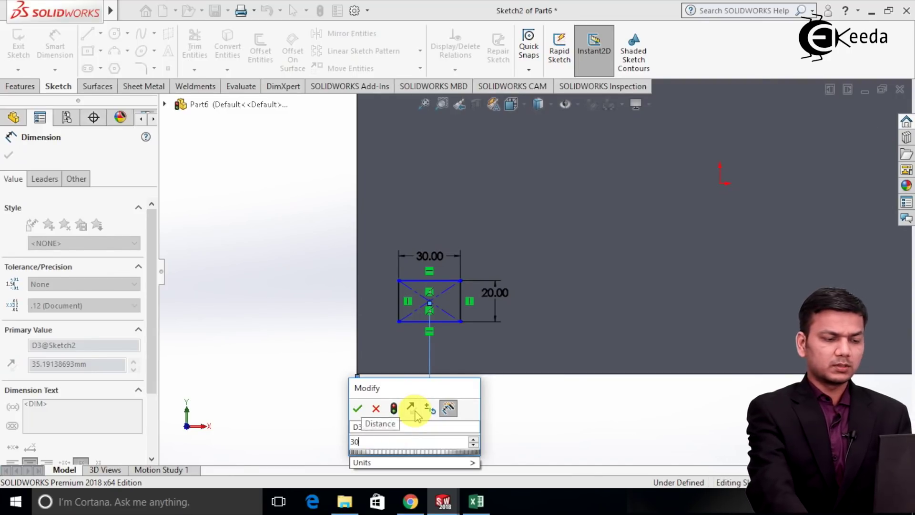
pyautogui.press('Return')
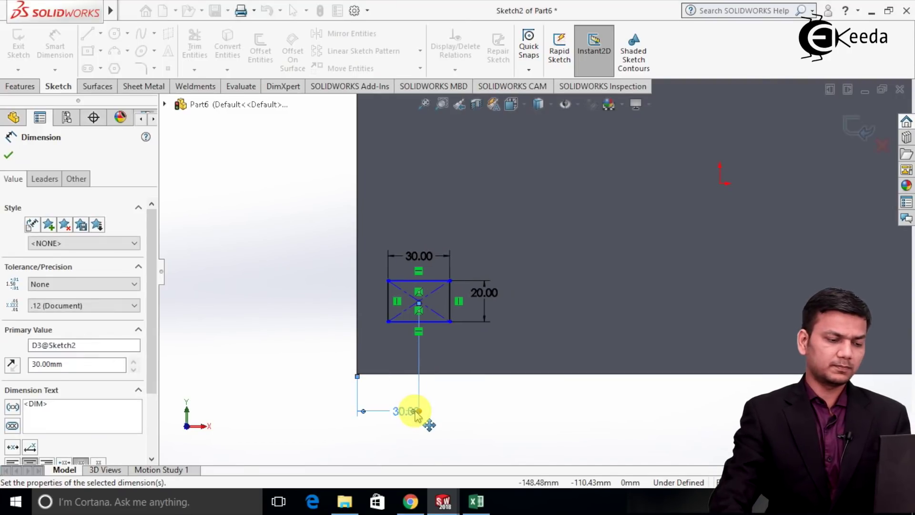
# Step: Dimension the rectangle's center 35 mm above the plate's lower edge and exit the sketch
pyautogui.click(419, 302)
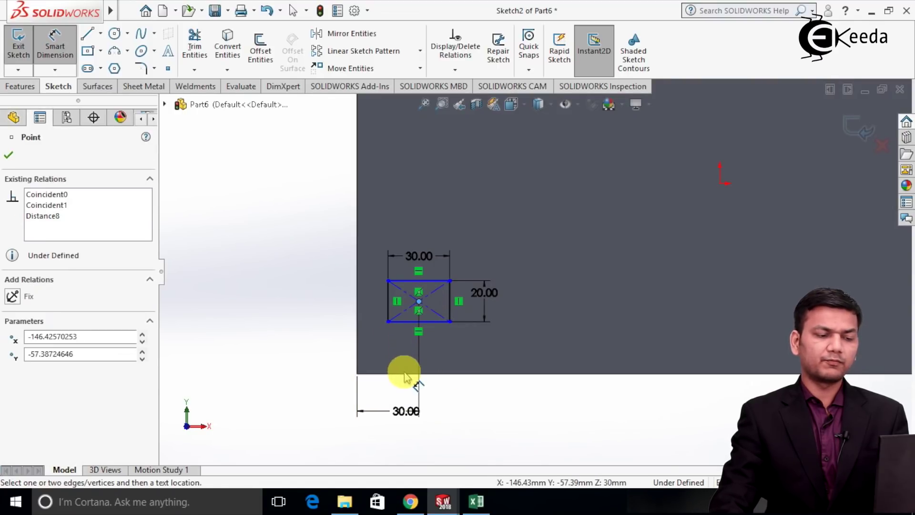
pyautogui.click(408, 375)
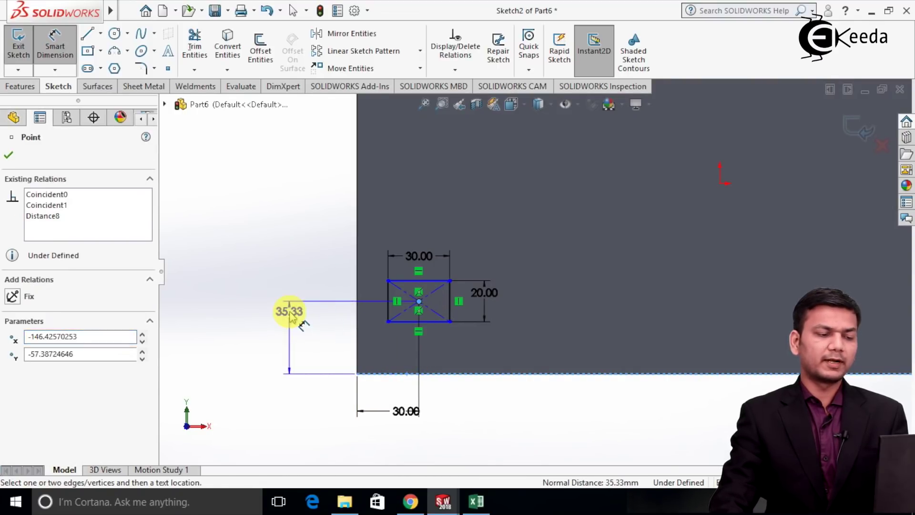
pyautogui.click(289, 317)
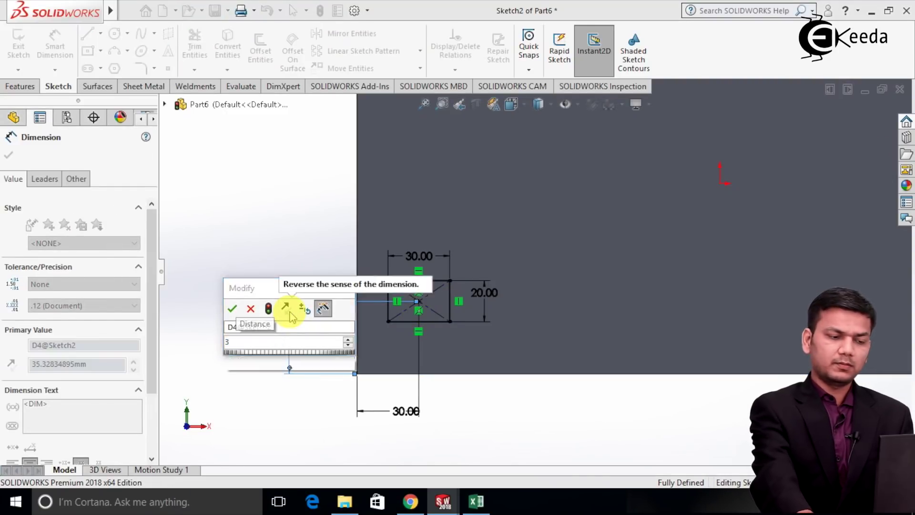
pyautogui.press('Return')
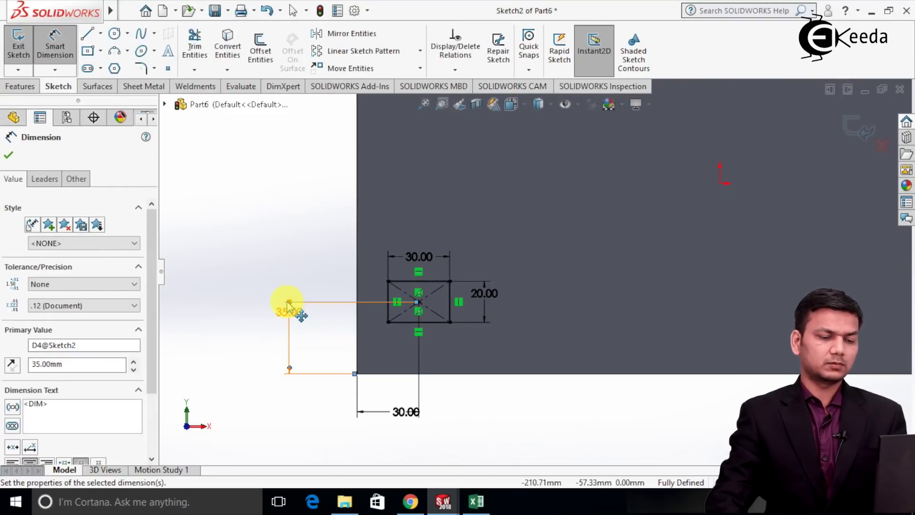
pyautogui.click(302, 210)
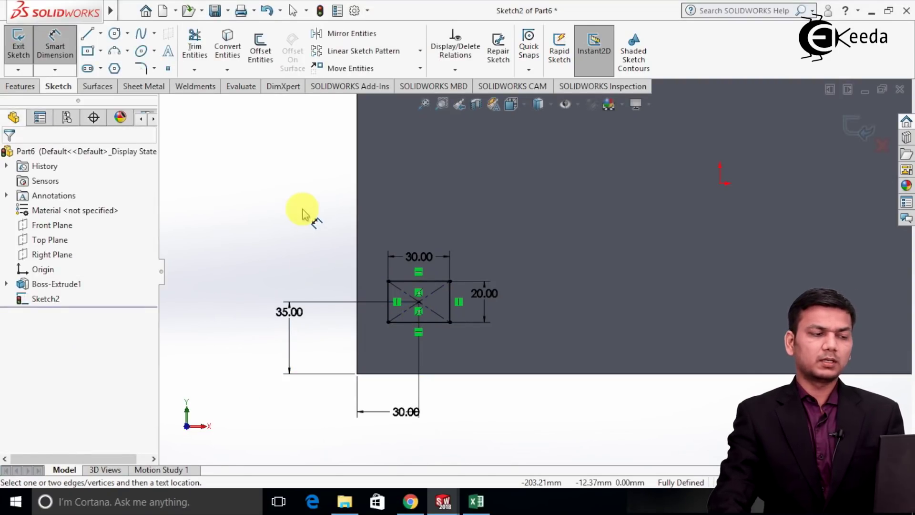
pyautogui.click(54, 43)
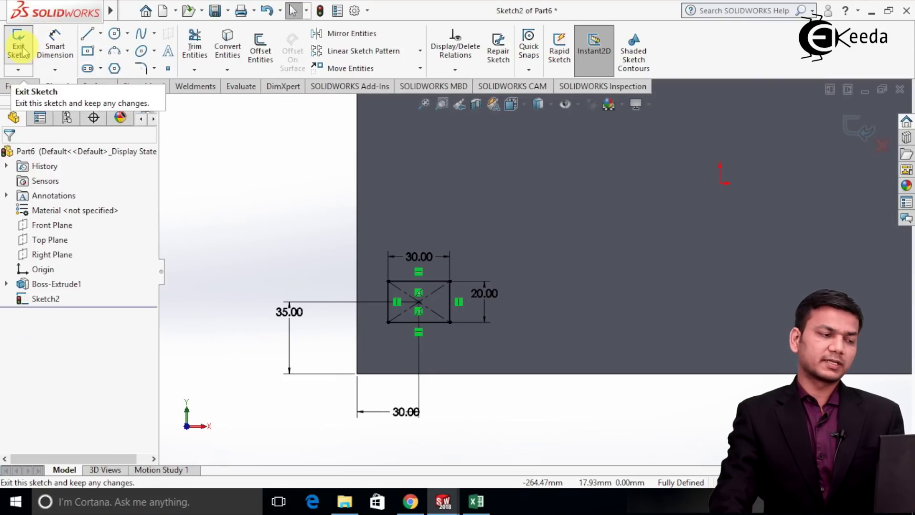
pyautogui.click(19, 48)
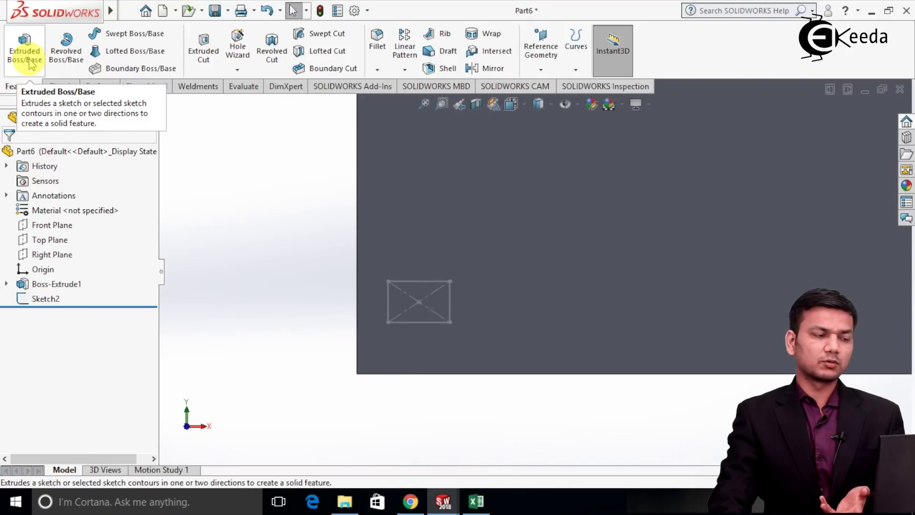
# Step: Extrude the small rectangle as a blind boss 20 mm deep, merged with the plate
pyautogui.click(30, 63)
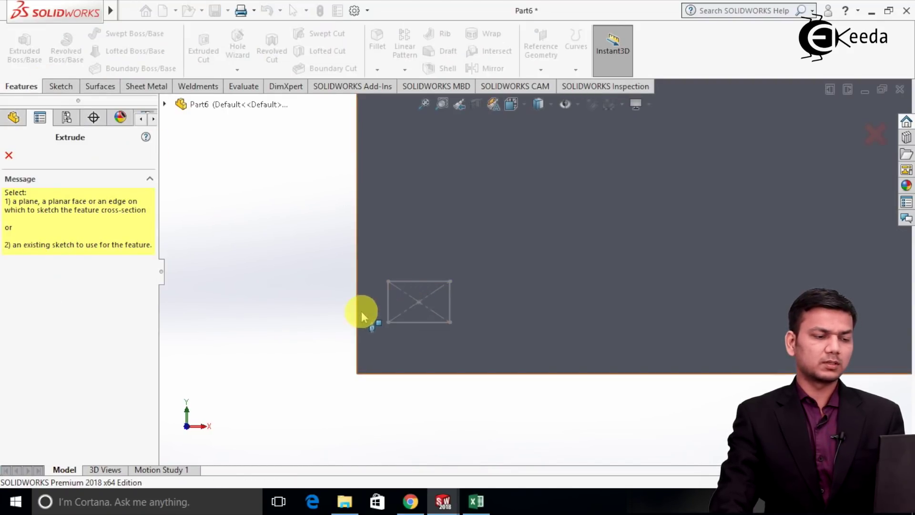
pyautogui.click(405, 282)
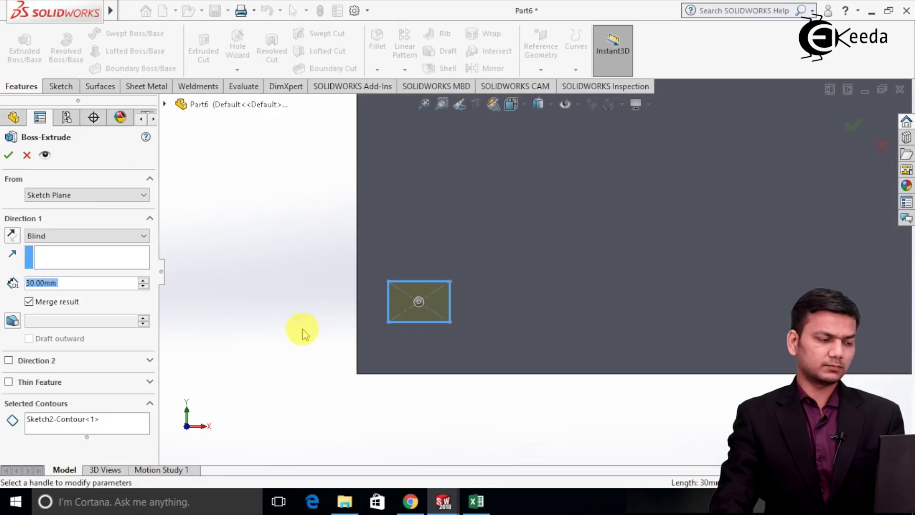
pyautogui.doubleClick(70, 283)
pyautogui.write('20')
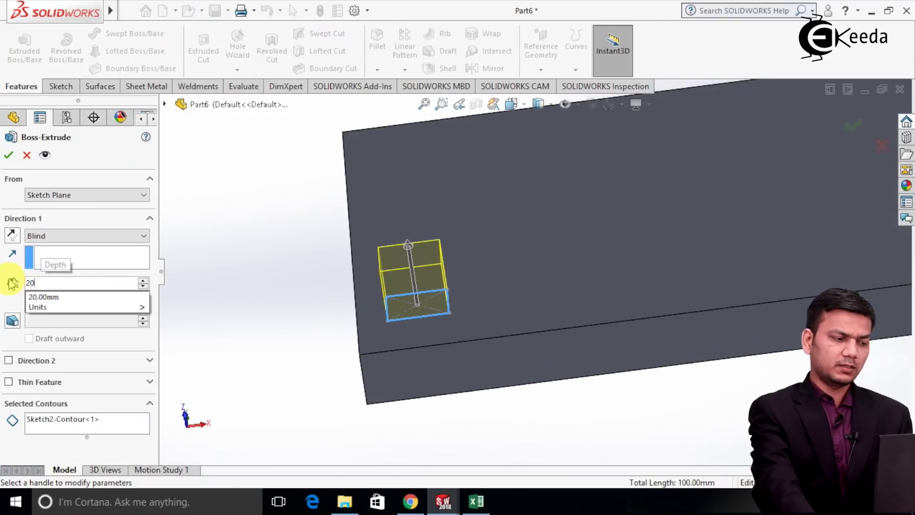
pyautogui.press('Return')
pyautogui.click(8, 154)
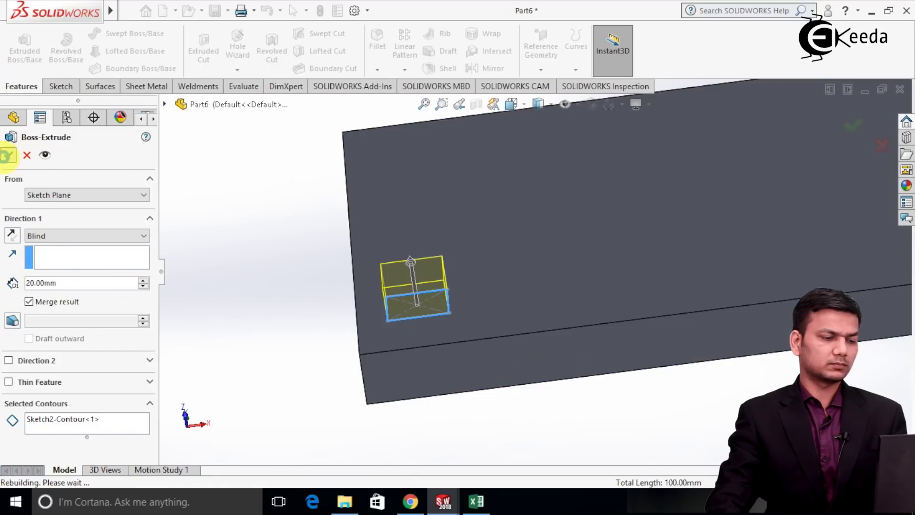
# Step: Rename the small block's 30 mm horizontal size dimension to "length"
pyautogui.scroll(3, 281, 245)
pyautogui.moveTo(296, 268); pyautogui.dragTo(562, 271, button='middle')
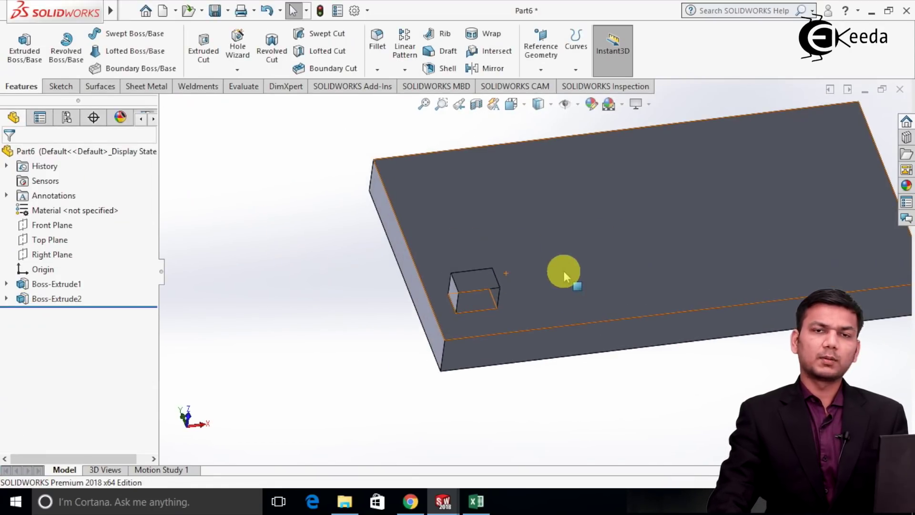
pyautogui.click(486, 284)
pyautogui.hotkey('ctrl', '1')
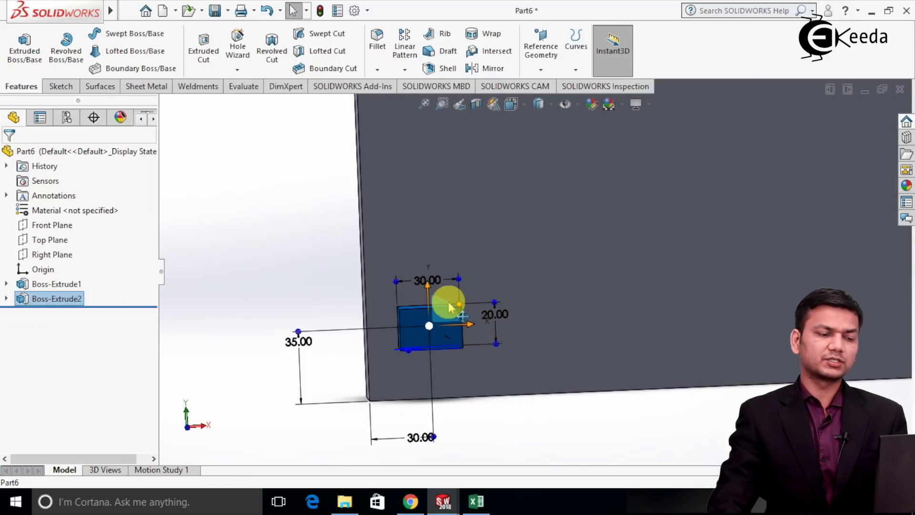
pyautogui.moveTo(461, 269)
pyautogui.mouseDown(button='middle')
pyautogui.moveTo(466, 255)
pyautogui.moveTo(447, 266)
pyautogui.moveTo(444, 284)
pyautogui.mouseUp(button='middle')
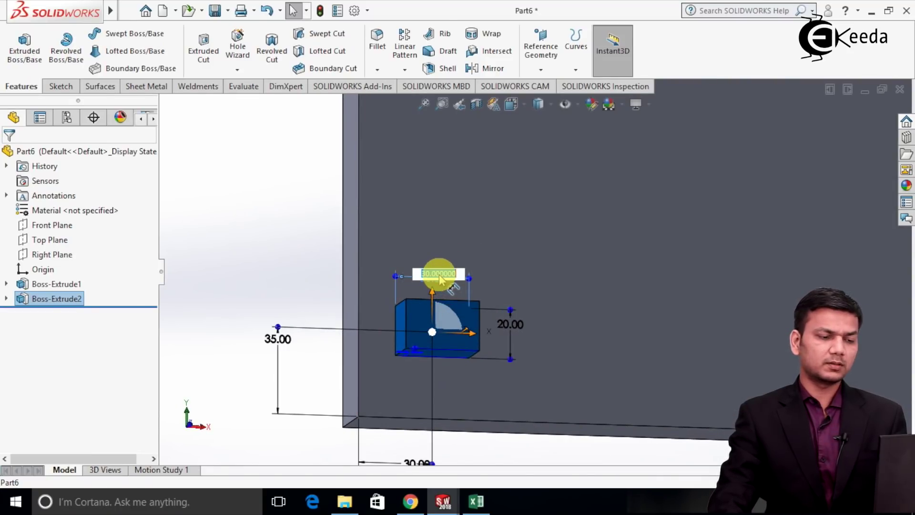
pyautogui.click(469, 276)
pyautogui.doubleClick(459, 313)
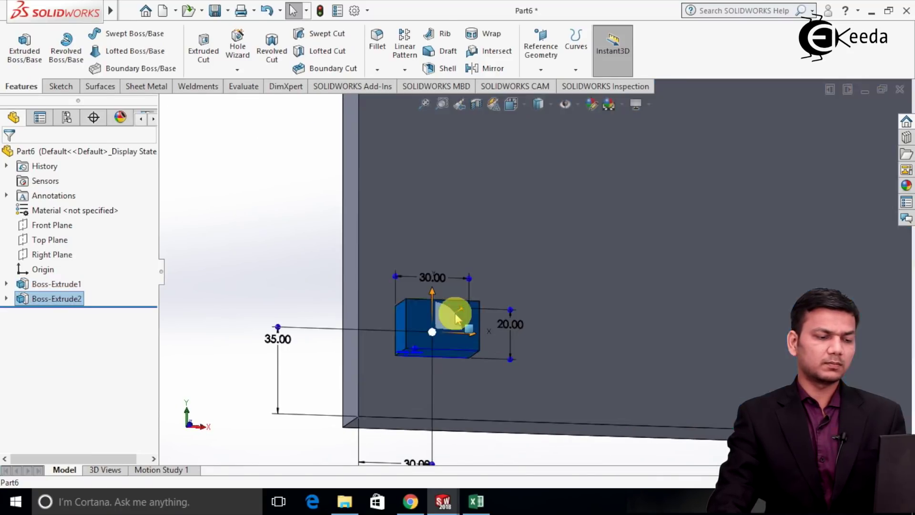
pyautogui.doubleClick(439, 277)
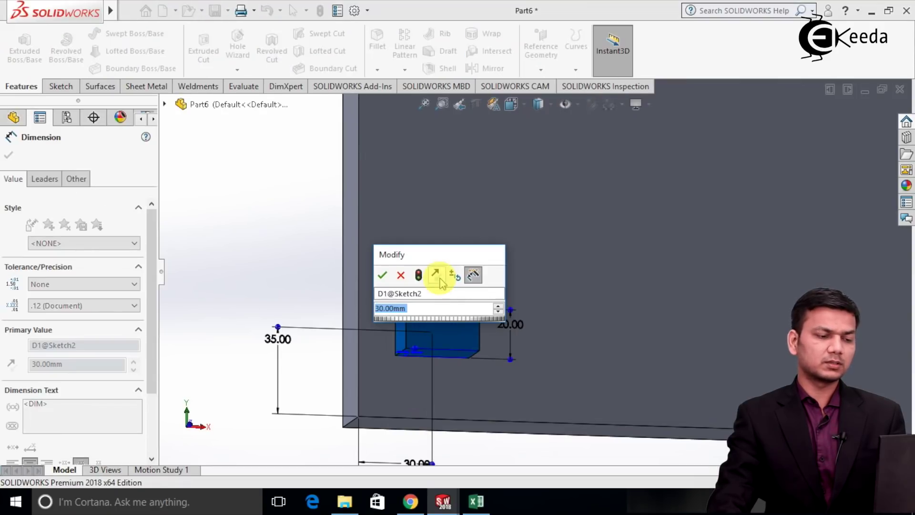
pyautogui.doubleClick(390, 294)
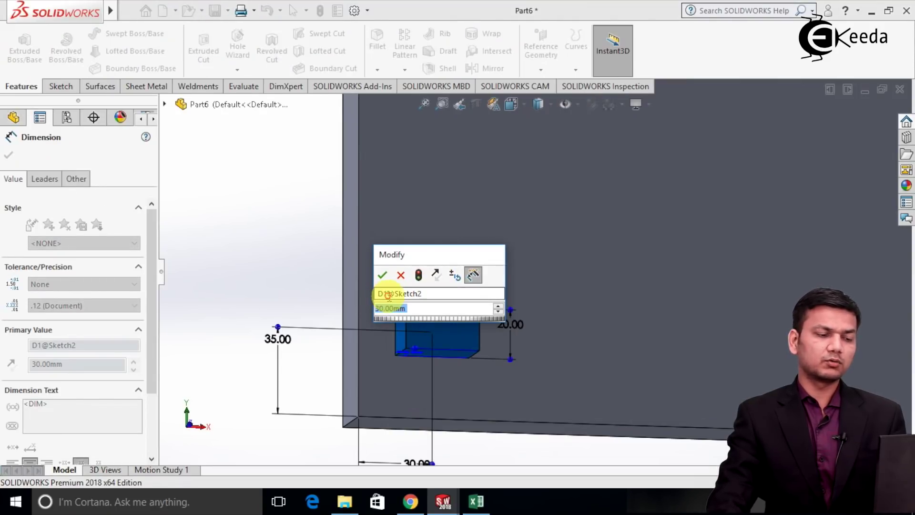
pyautogui.write('D1')
pyautogui.doubleClick(366, 292)
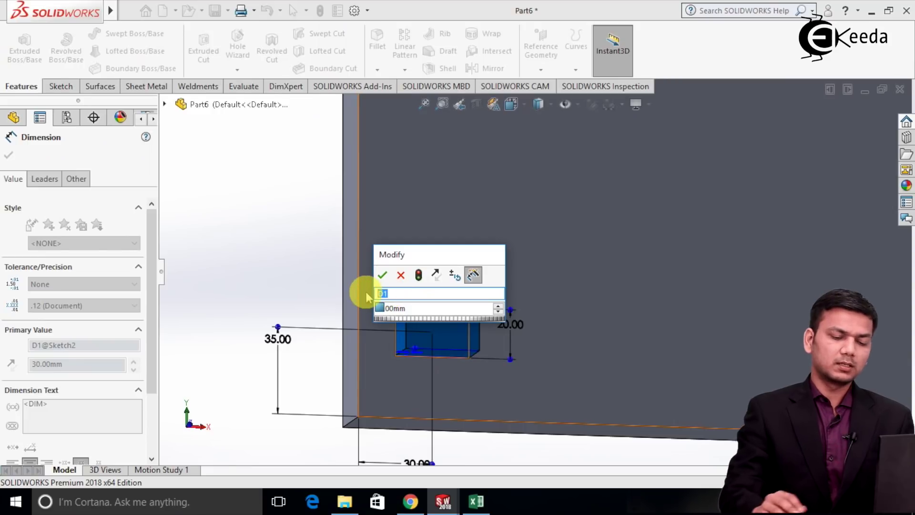
pyautogui.press('BackSpace')
pyautogui.write('l')
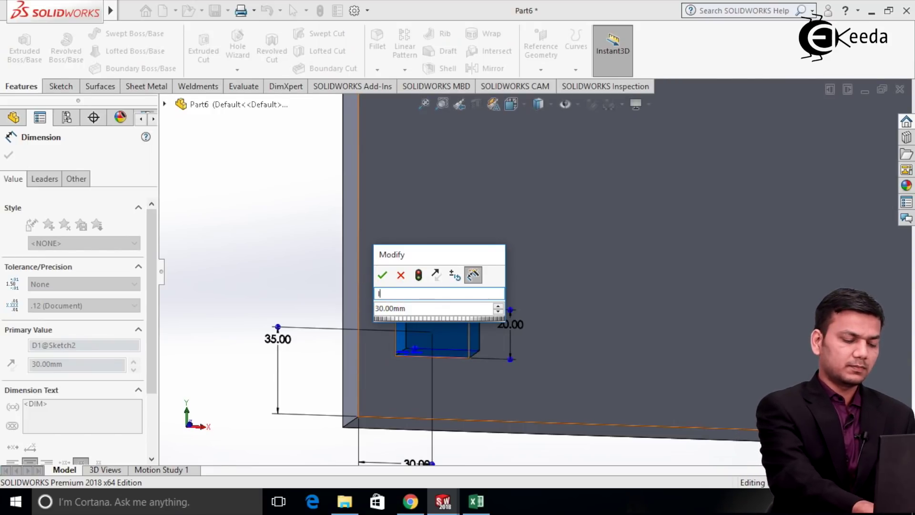
pyautogui.write('ength')
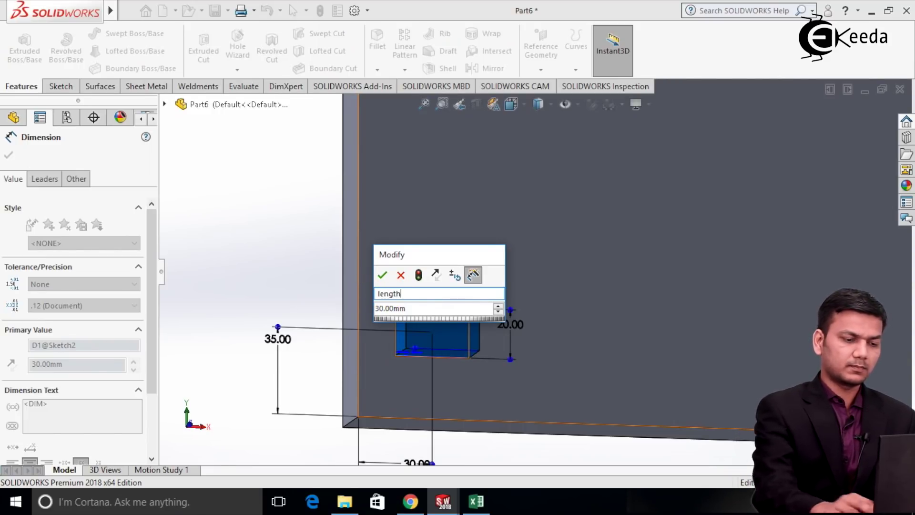
pyautogui.click(382, 275)
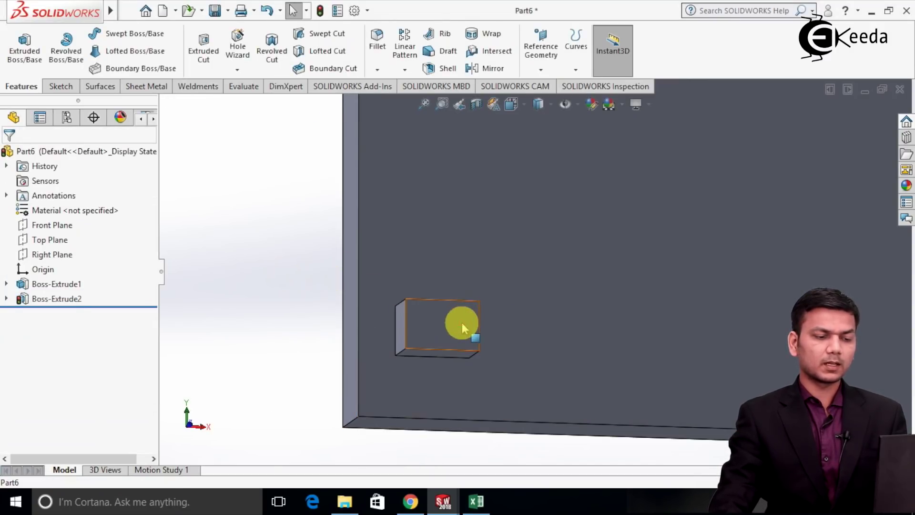
# Step: Rename the small block's 20 mm vertical size dimension in the sketch to "width"
pyautogui.click(464, 320)
pyautogui.doubleClick(509, 325)
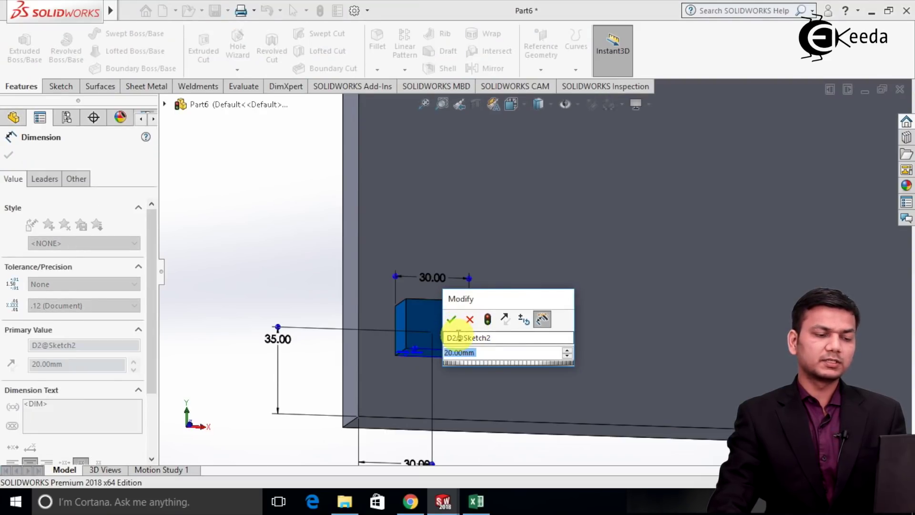
pyautogui.click(450, 336)
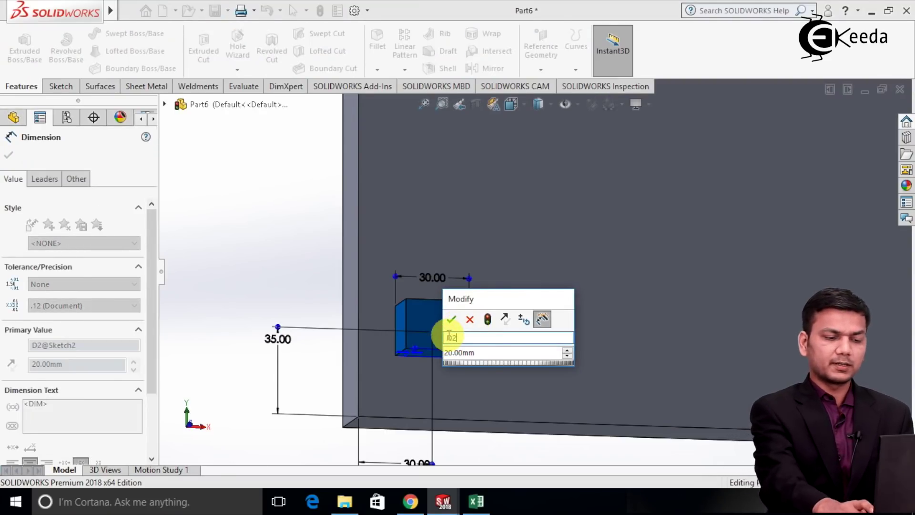
pyautogui.press('BackSpace')
pyautogui.press('BackSpace')
pyautogui.write('w')
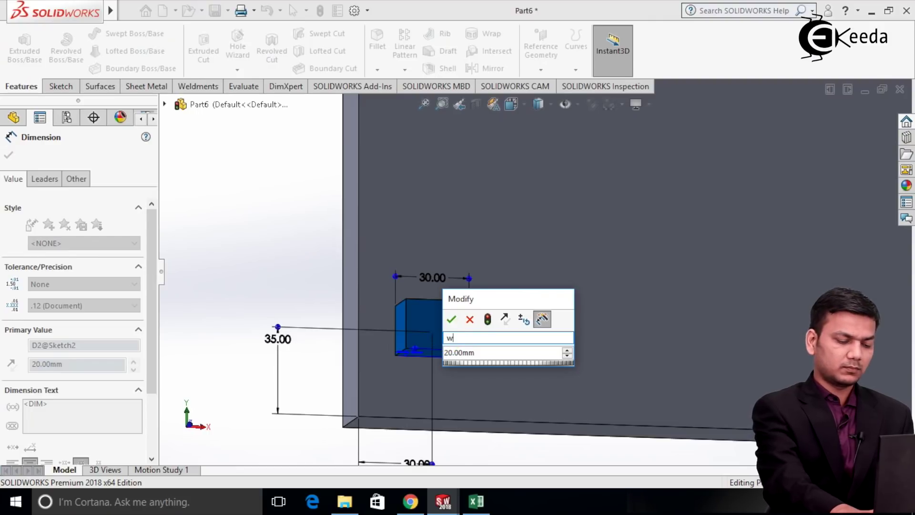
pyautogui.write('idth')
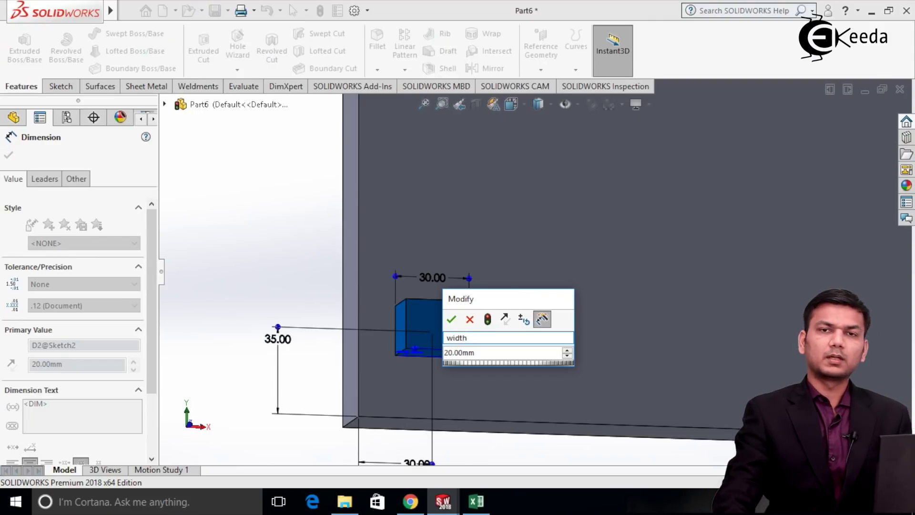
pyautogui.click(452, 319)
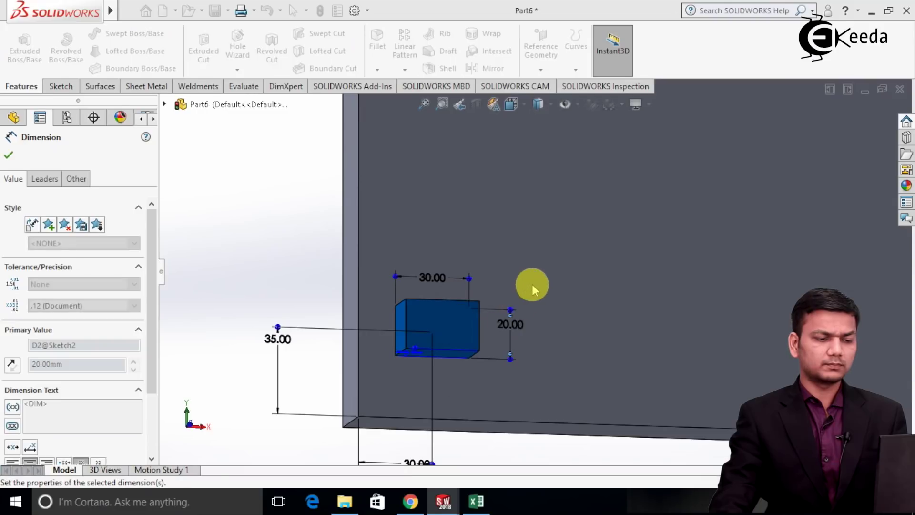
pyautogui.click(541, 272)
# Step: Move the small block's 20 mm extrusion depth dimension clear of the plate and rename it "height"
pyautogui.click(443, 339)
pyautogui.moveTo(407, 367); pyautogui.dragTo(406, 347, button='middle')
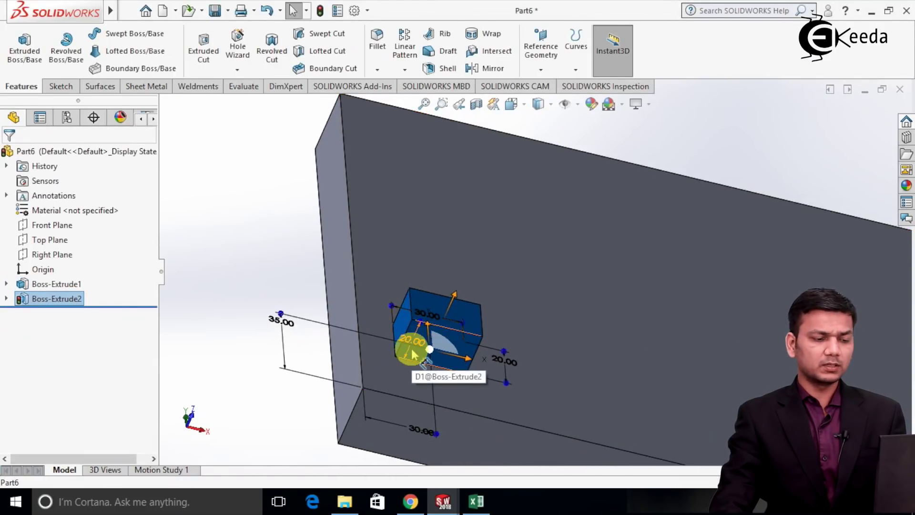
pyautogui.moveTo(415, 345); pyautogui.dragTo(219, 298)
pyautogui.doubleClick(210, 279)
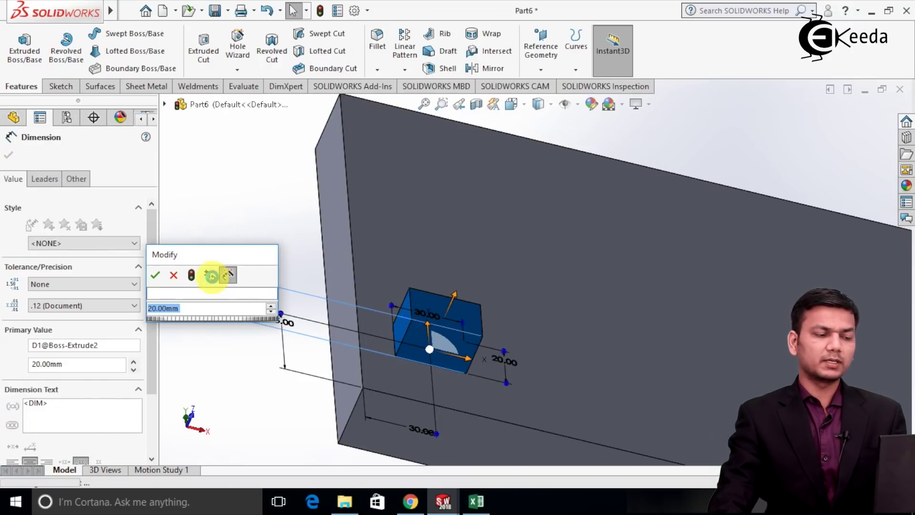
pyautogui.click(157, 291)
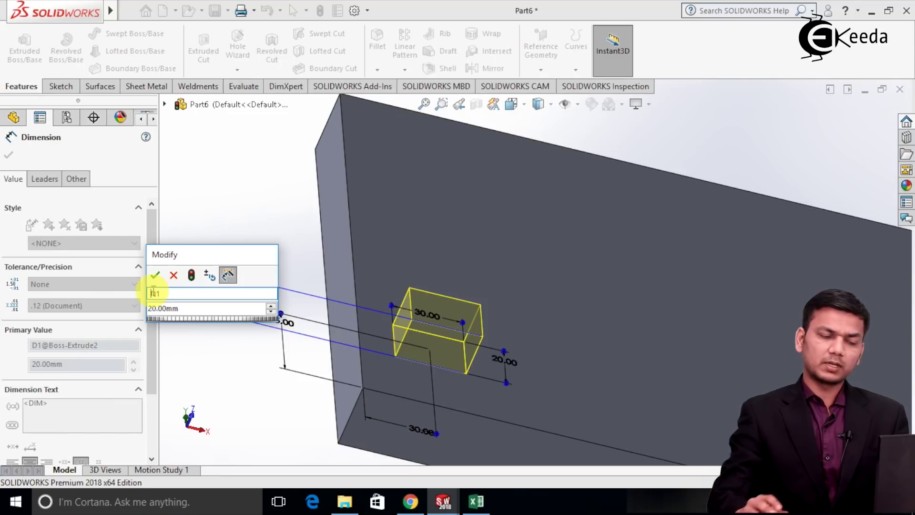
pyautogui.write('height')
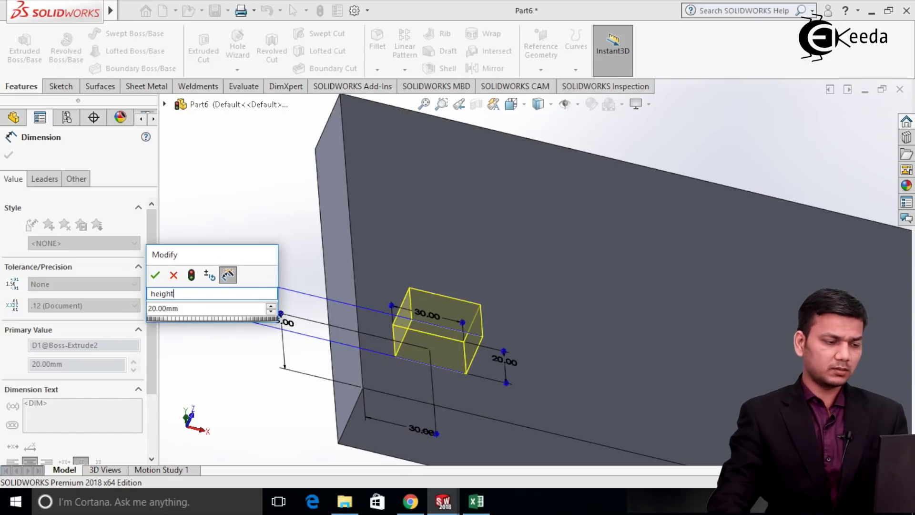
pyautogui.click(155, 272)
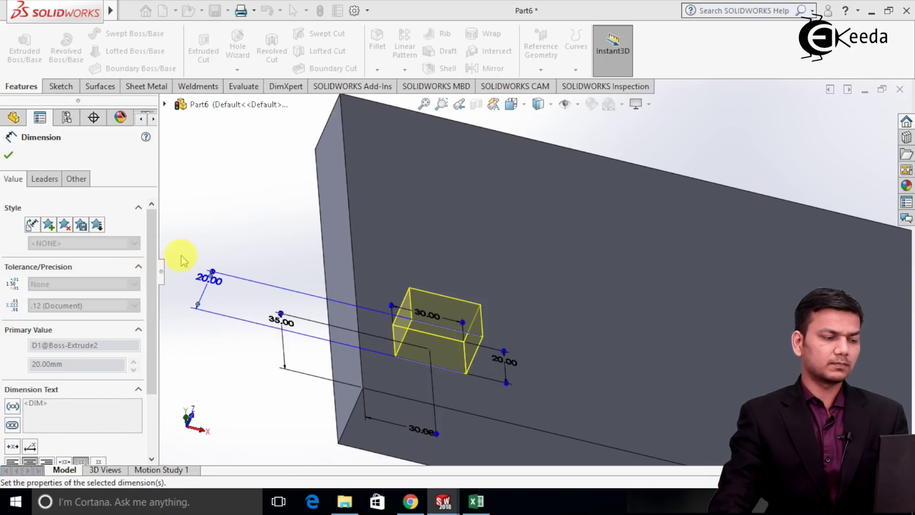
pyautogui.click(241, 202)
# Step: Rename the small block's 30 mm horizontal position dimension from the plate's side edge to "X"
pyautogui.click(448, 317)
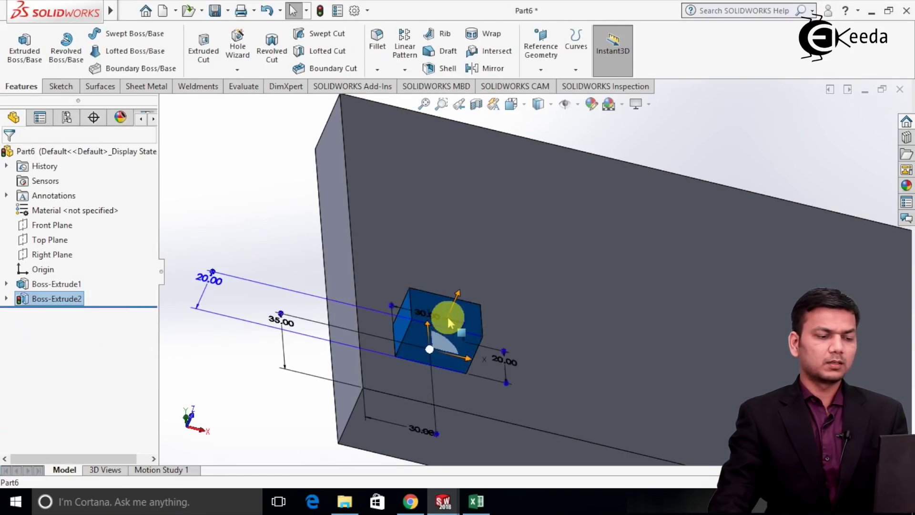
pyautogui.press('z')
pyautogui.moveTo(320, 236); pyautogui.dragTo(461, 373, button='middle')
pyautogui.click(463, 370)
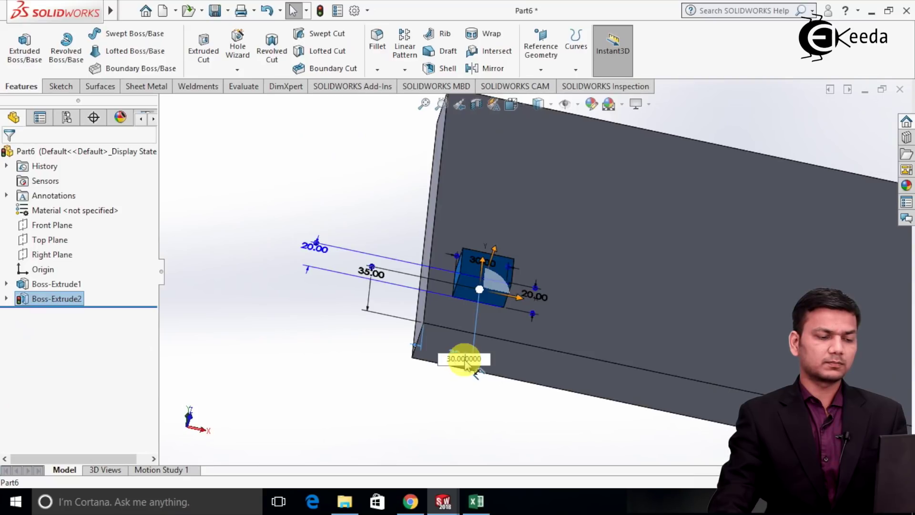
pyautogui.click(449, 384)
pyautogui.click(491, 265)
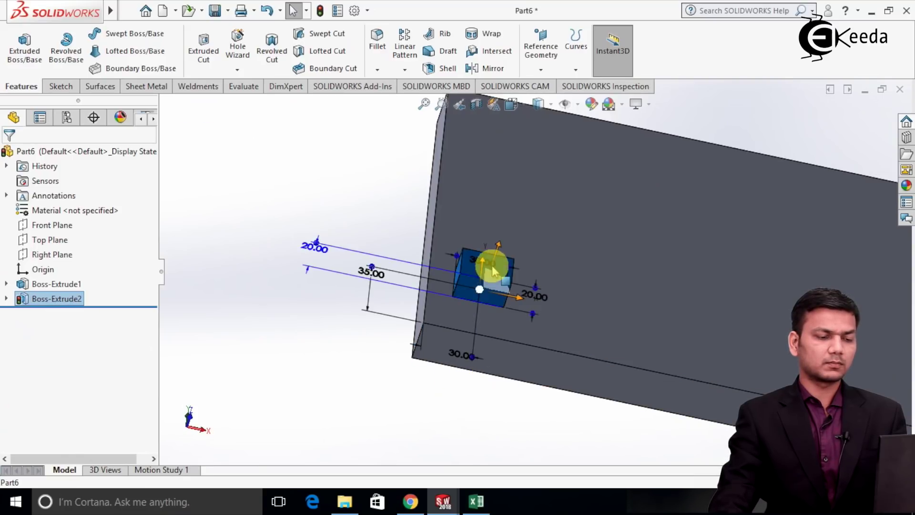
pyautogui.doubleClick(455, 352)
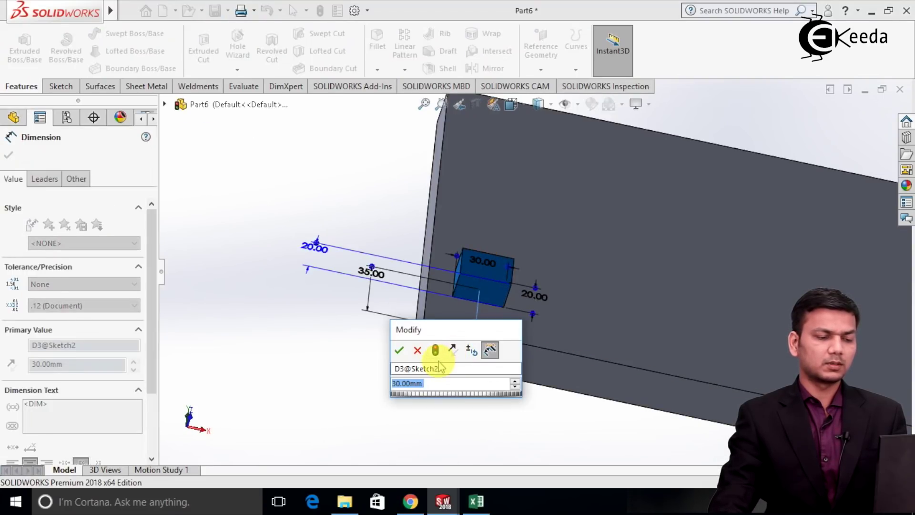
pyautogui.click(441, 370)
pyautogui.press('BackSpace')
pyautogui.press('BackSpace')
pyautogui.press('BackSpace')
pyautogui.press('BackSpace')
pyautogui.press('BackSpace')
pyautogui.press('BackSpace')
pyautogui.press('BackSpace')
pyautogui.press('BackSpace')
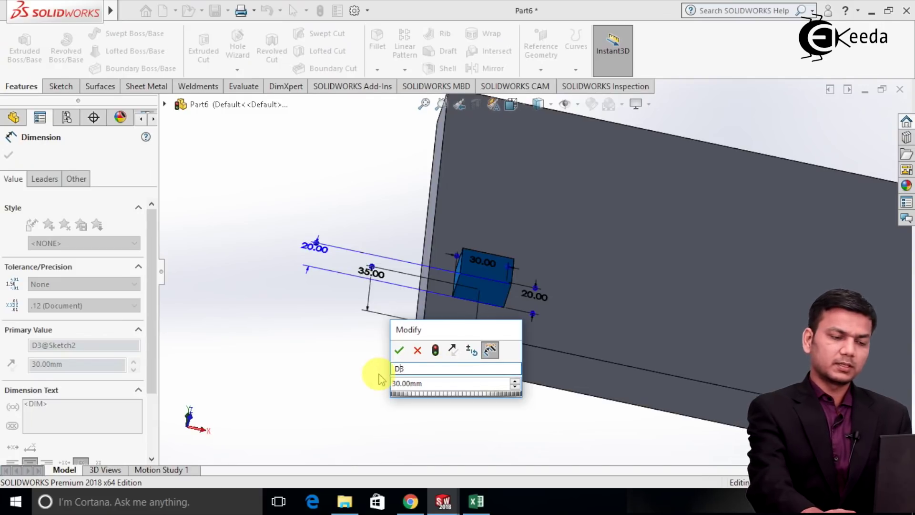
pyautogui.press('BackSpace')
pyautogui.press('BackSpace')
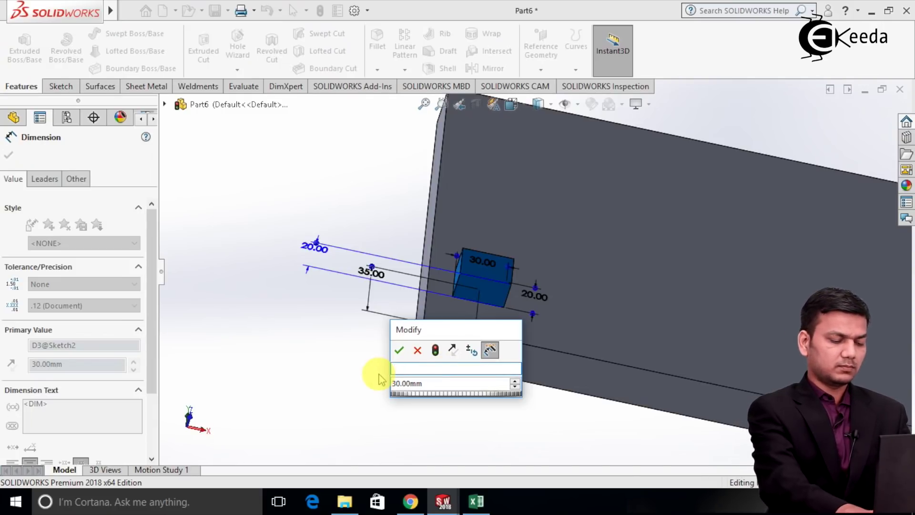
pyautogui.write('X')
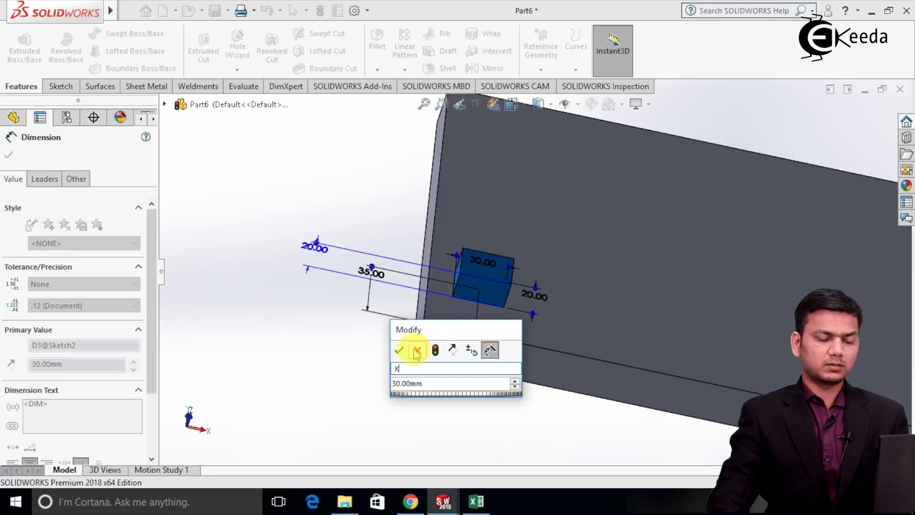
pyautogui.click(399, 351)
pyautogui.press('Escape')
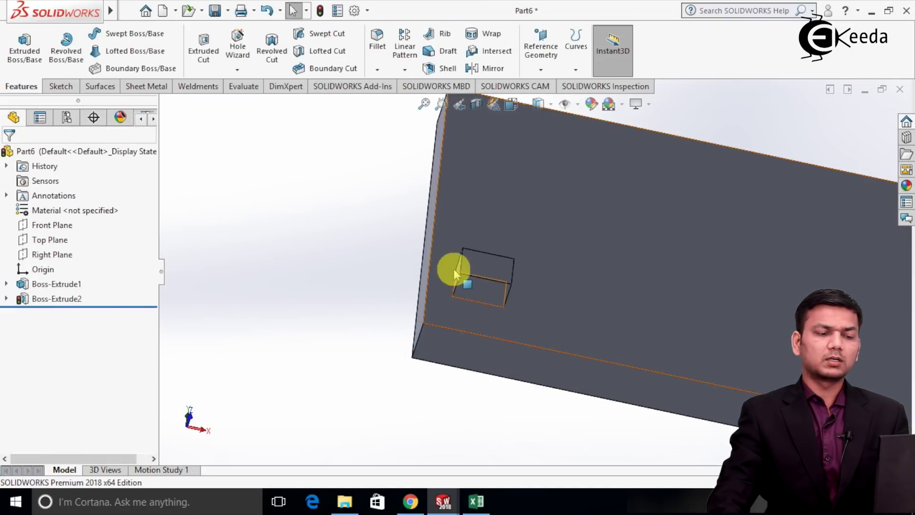
# Step: Rename the small block's 35 mm vertical position dimension from the plate's lower edge to "Y"
pyautogui.click(478, 273)
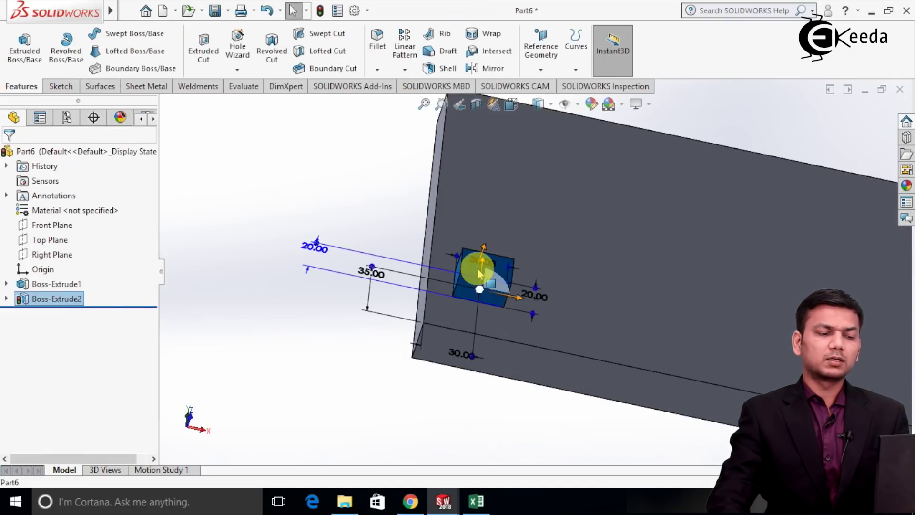
pyautogui.doubleClick(373, 271)
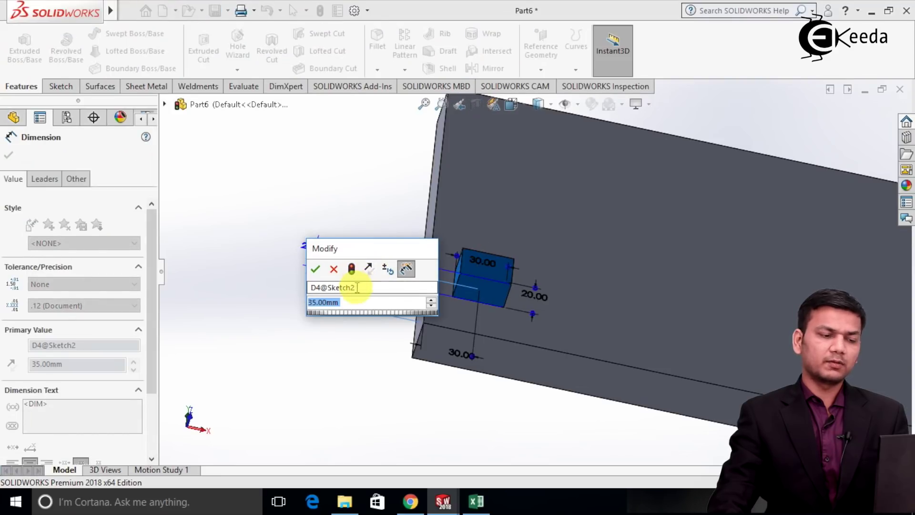
pyautogui.click(361, 288)
pyautogui.press('BackSpace')
pyautogui.press('BackSpace')
pyautogui.press('BackSpace')
pyautogui.press('BackSpace')
pyautogui.press('BackSpace')
pyautogui.press('BackSpace')
pyautogui.press('BackSpace')
pyautogui.press('BackSpace')
pyautogui.press('BackSpace')
pyautogui.press('BackSpace')
pyautogui.write('Y')
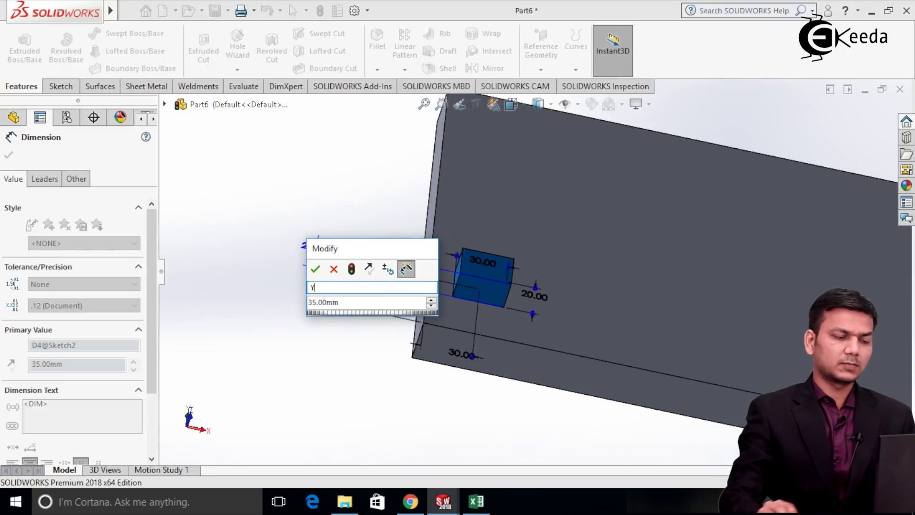
pyautogui.click(316, 270)
pyautogui.click(264, 233)
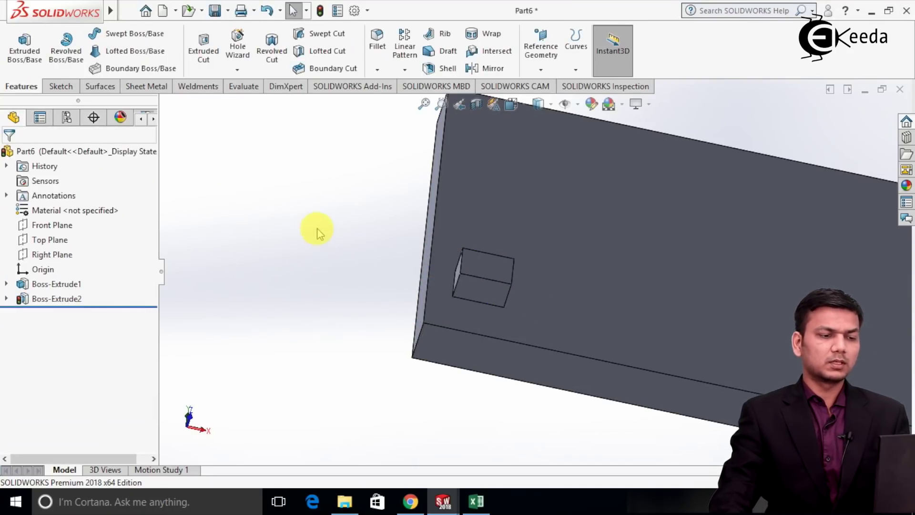
# Step: Start a Variable Pattern with the small block as the feature to pattern and create its pattern table
pyautogui.scroll(2, 318, 233)
pyautogui.scroll(1, 581, 149)
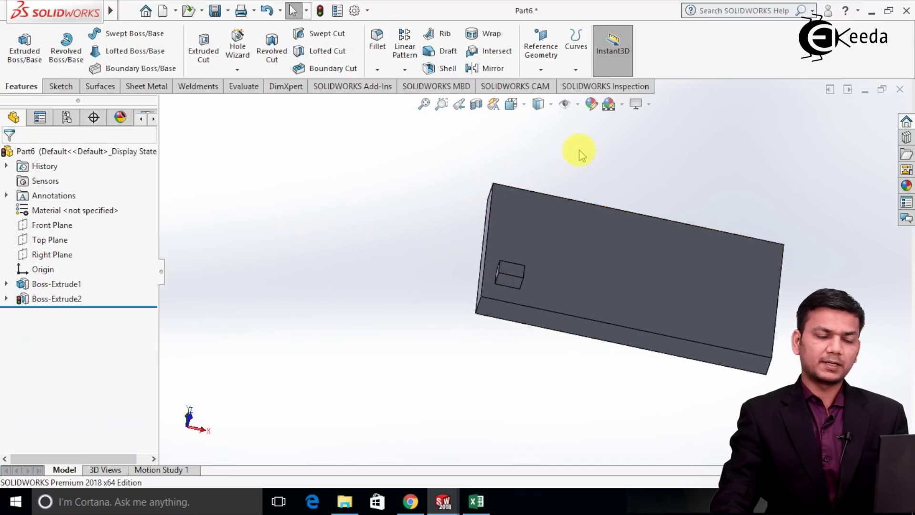
pyautogui.click(405, 70)
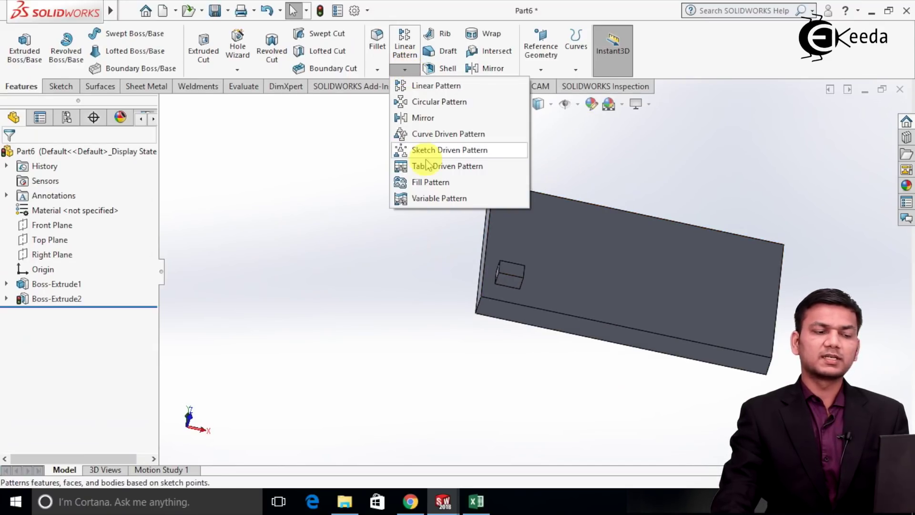
pyautogui.click(435, 200)
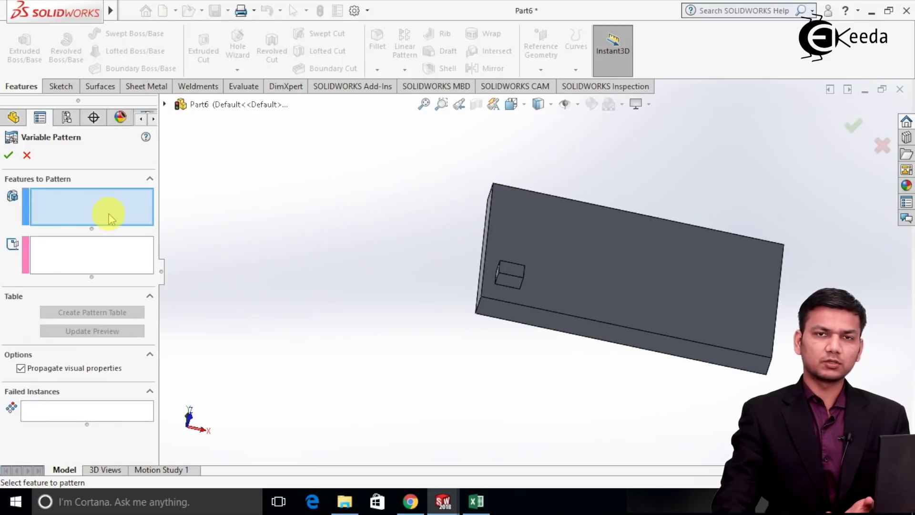
pyautogui.click(509, 268)
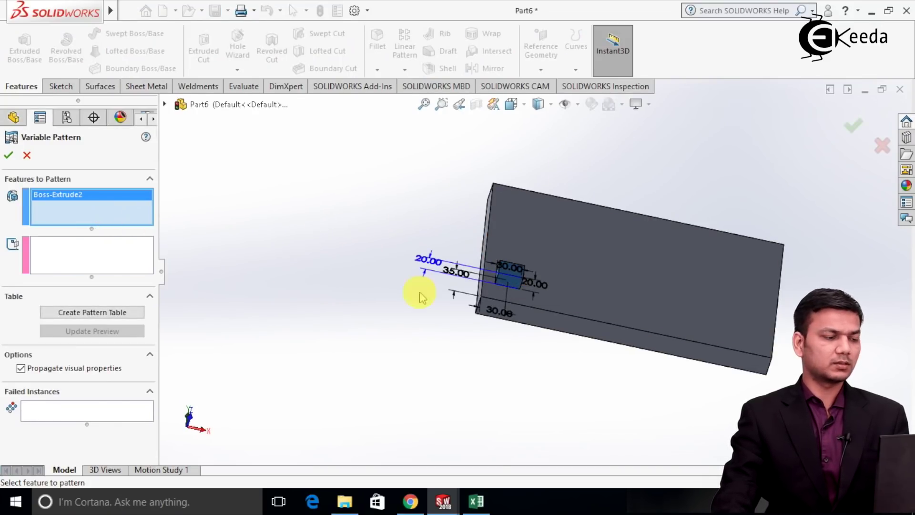
pyautogui.click(111, 315)
# Step: Add the block's length, width, height, X and Y dimensions to the pattern table
pyautogui.scroll(2, 594, 259)
pyautogui.scroll(-2, 482, 268)
pyautogui.scroll(2, 472, 274)
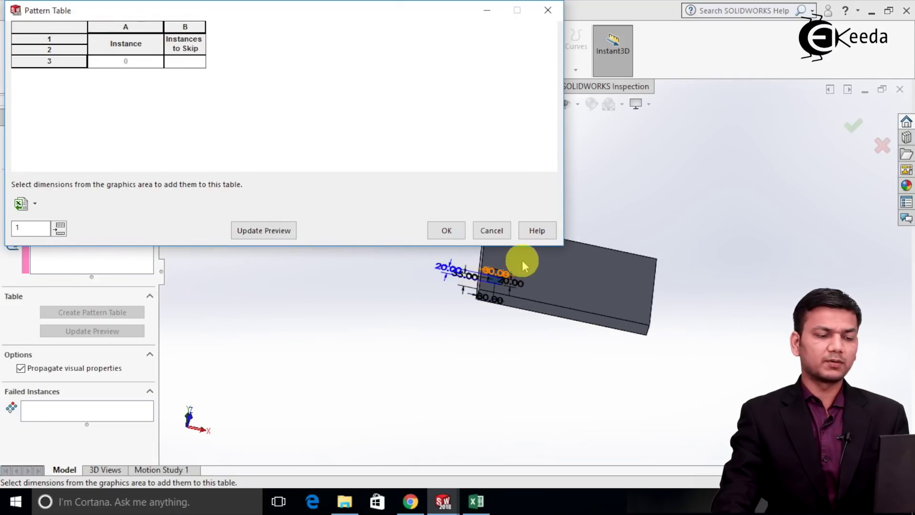
pyautogui.scroll(-5, 524, 267)
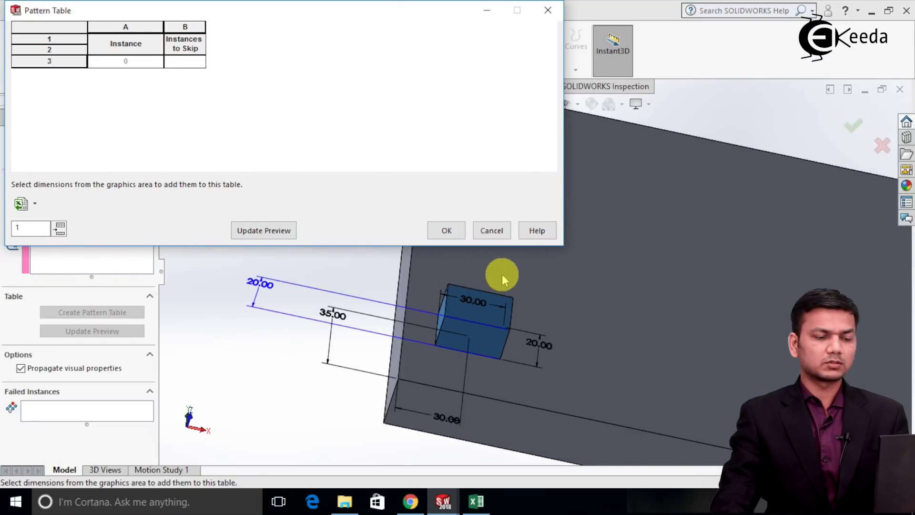
pyautogui.click(472, 313)
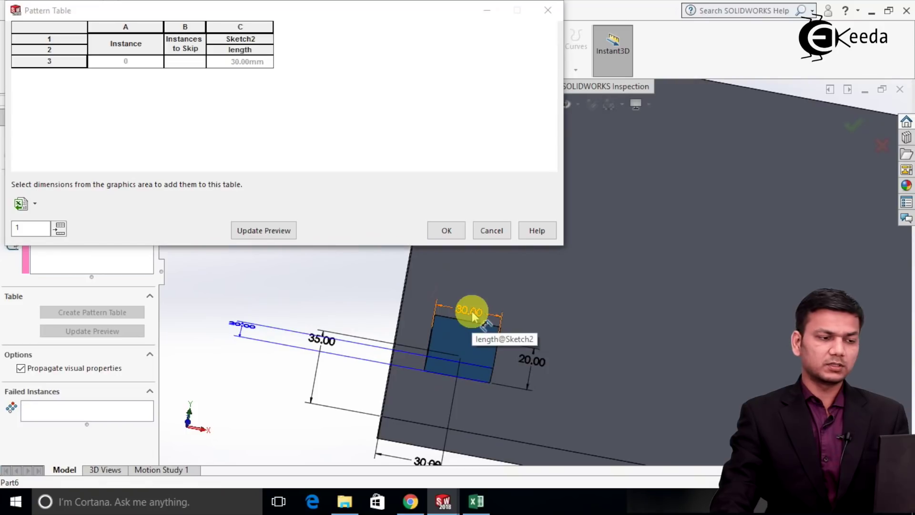
pyautogui.click(533, 362)
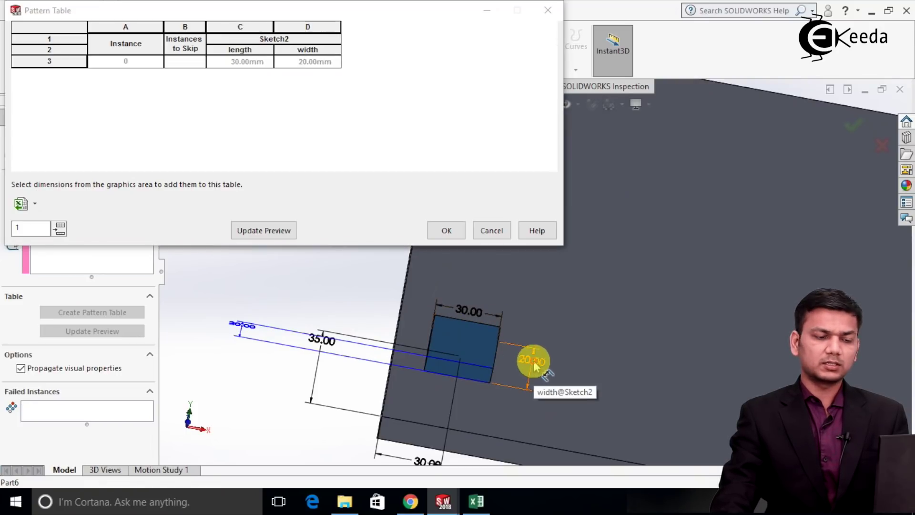
pyautogui.click(244, 328)
pyautogui.moveTo(408, 429)
pyautogui.keyDown('ctrl'); pyautogui.mouseDown(button='middle')
pyautogui.moveTo(474, 429)
pyautogui.moveTo(454, 391)
pyautogui.mouseUp(button='middle'); pyautogui.keyUp('ctrl')
pyautogui.click(454, 391)
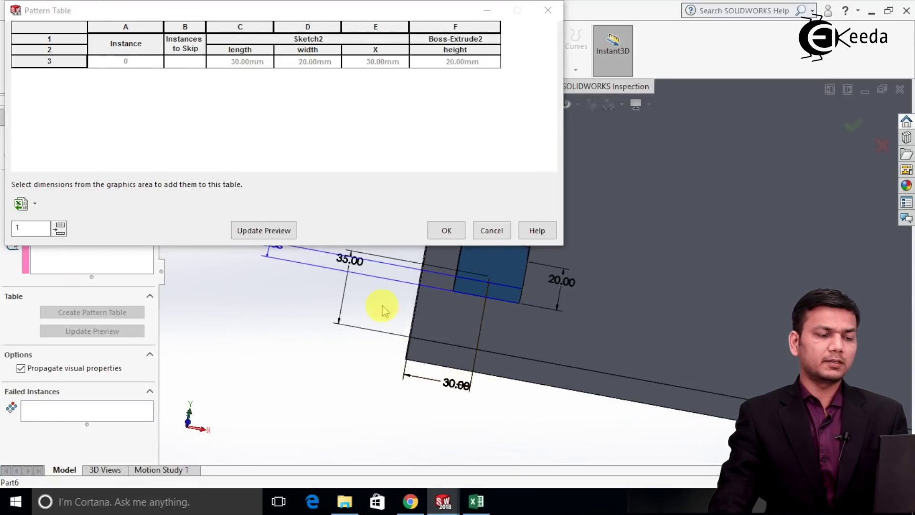
pyautogui.scroll(2, 398, 278)
pyautogui.scroll(-2, 398, 278)
pyautogui.click(454, 253)
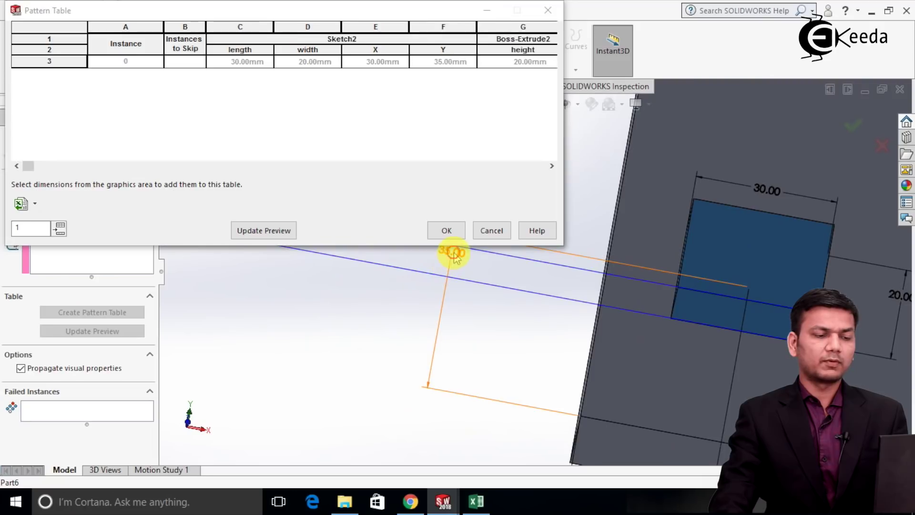
# Step: Add three instances to the pattern table
pyautogui.scroll(3, 491, 265)
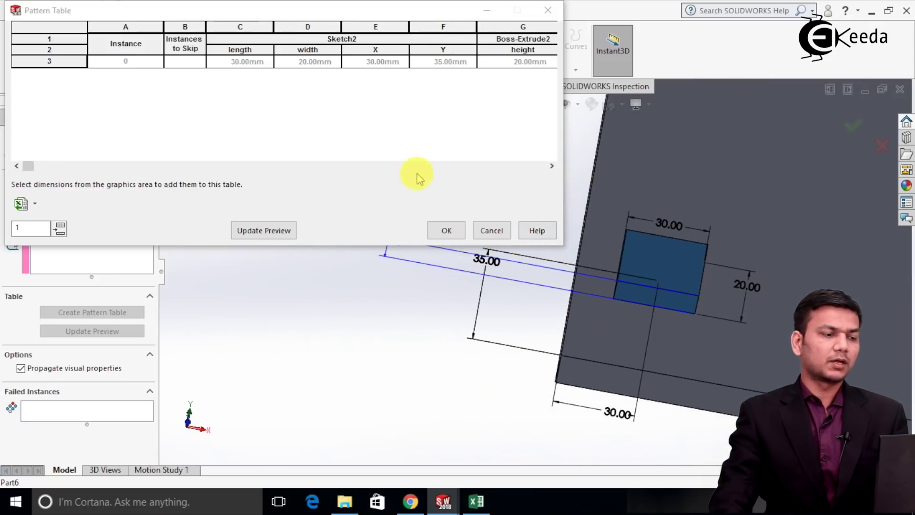
pyautogui.click(59, 230)
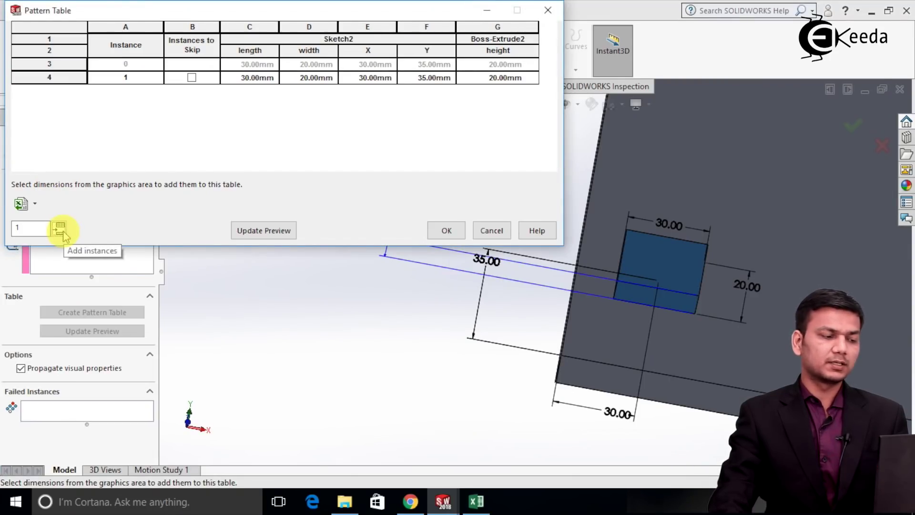
pyautogui.click(59, 230)
pyautogui.click(59, 229)
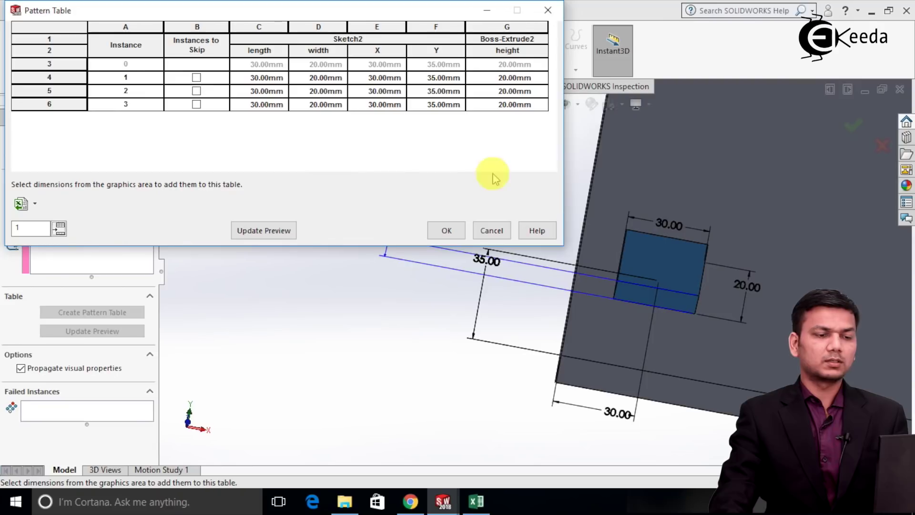
# Step: In the pattern table, set instance 1's Y position to 50 mm and its X position to 60 mm
pyautogui.scroll(1, 667, 218)
pyautogui.scroll(3, 668, 218)
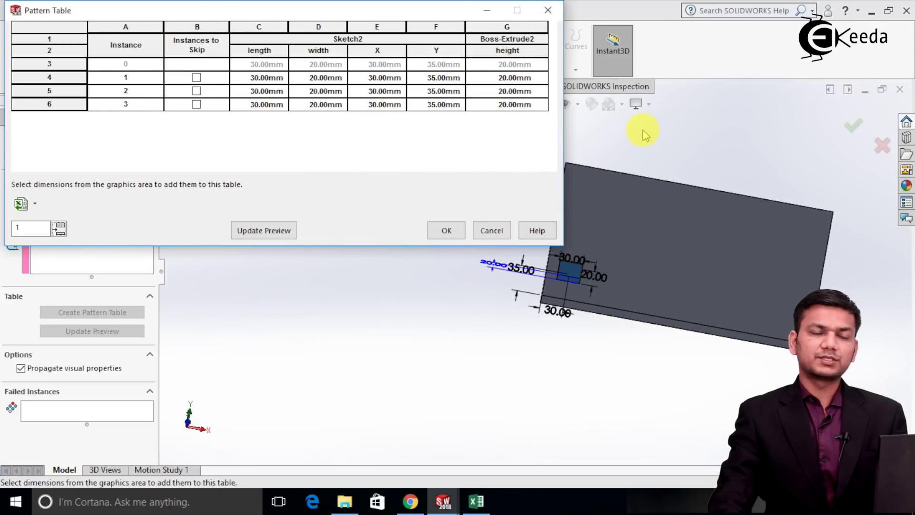
pyautogui.scroll(-1, 645, 135)
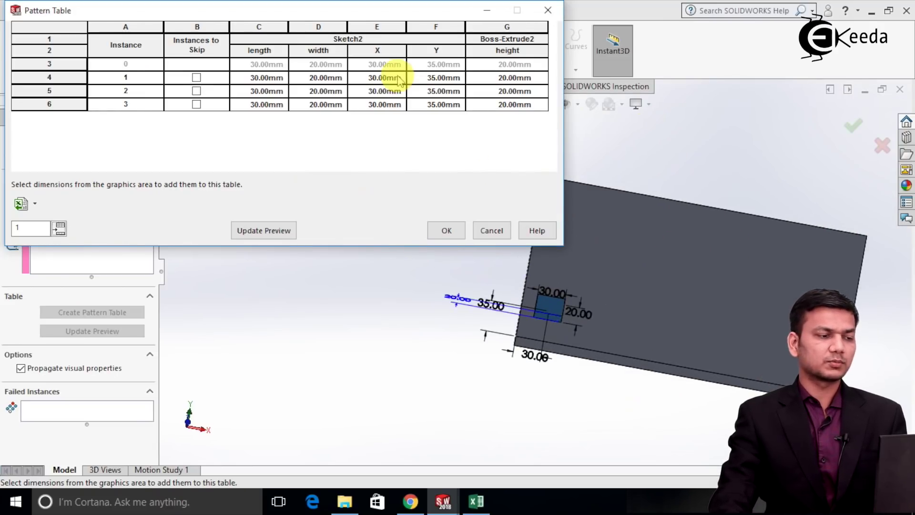
pyautogui.click(431, 78)
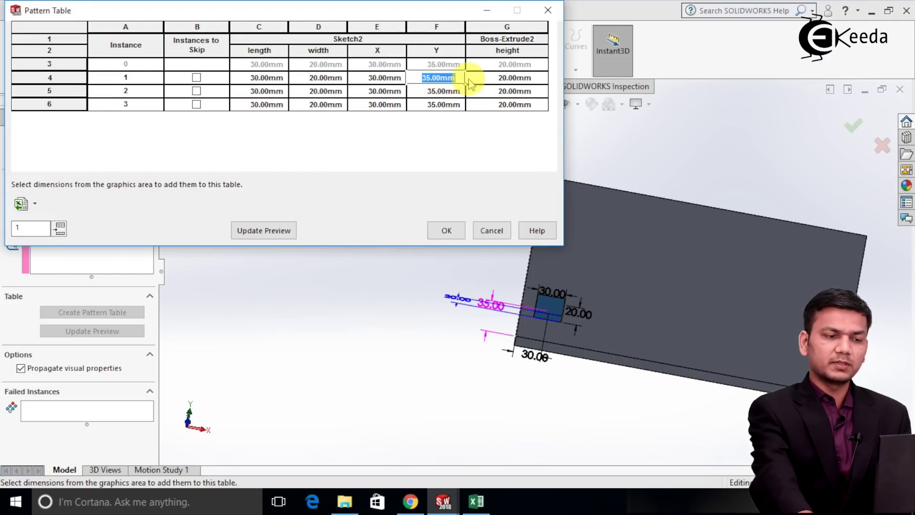
pyautogui.press('Return')
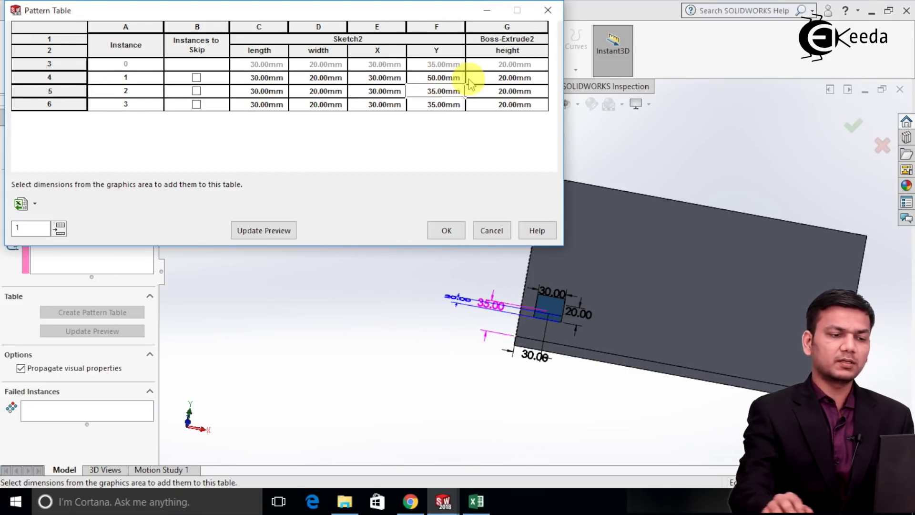
pyautogui.click(385, 78)
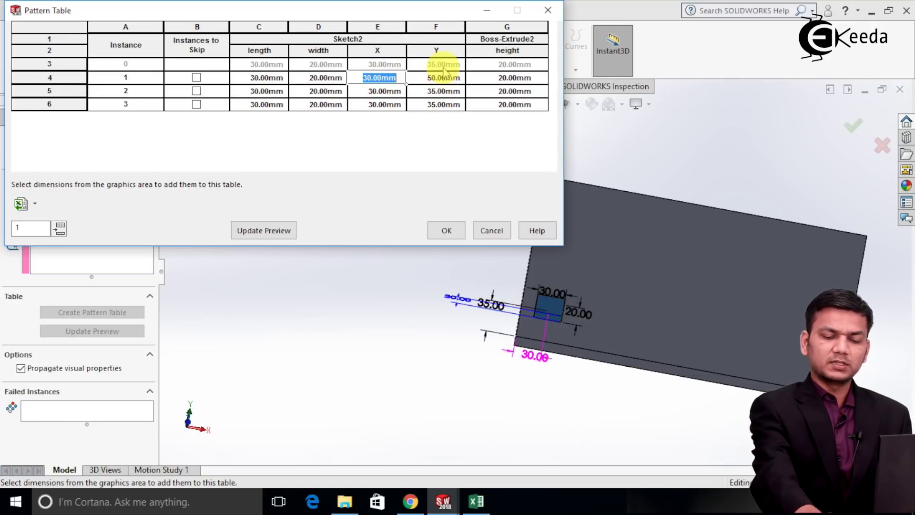
pyautogui.press('Return')
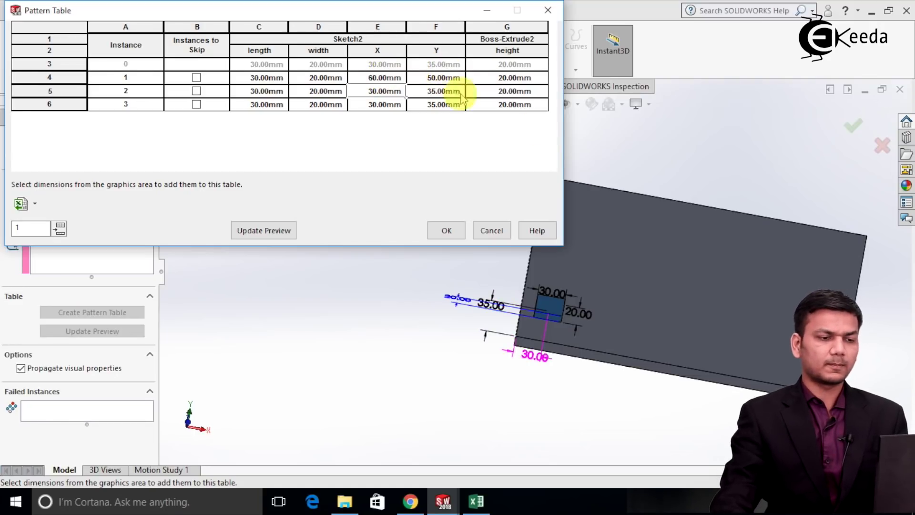
# Step: Set instance 2's X position to 80 mm and its Y position to 60 mm in the pattern table
pyautogui.click(394, 91)
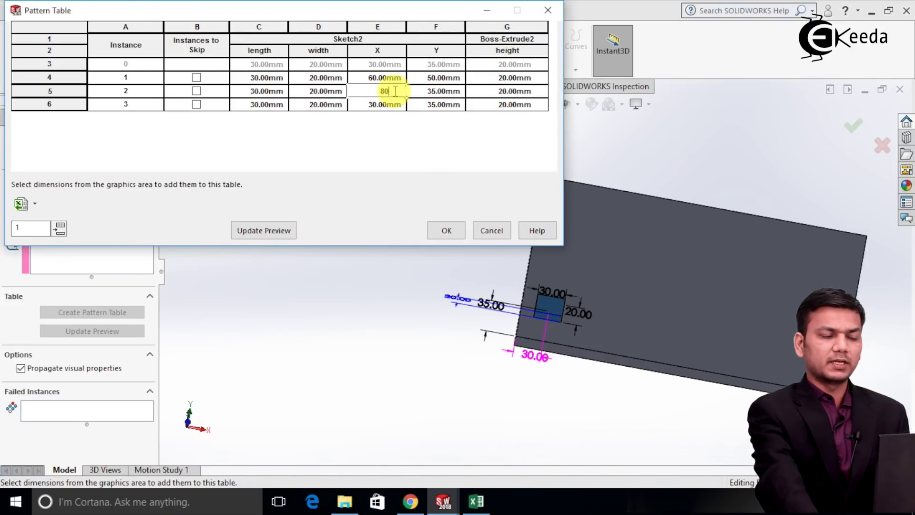
pyautogui.write('80')
pyautogui.press('Return')
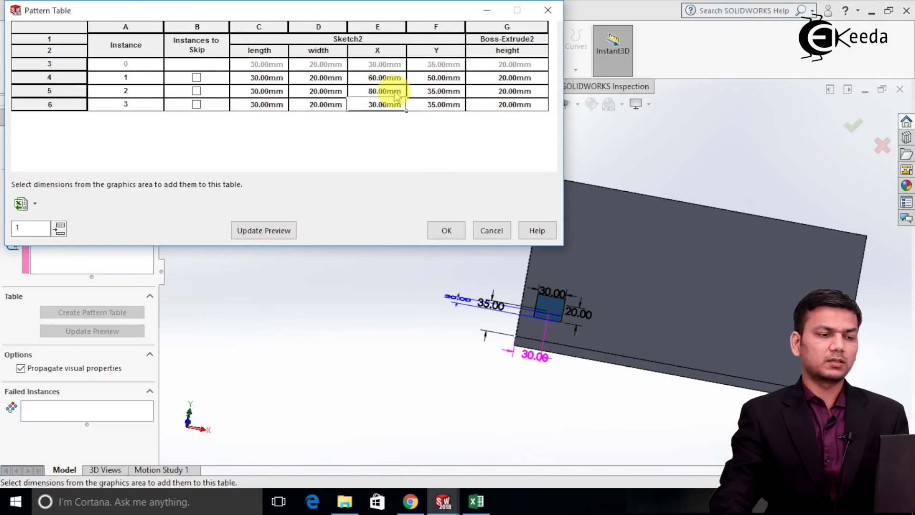
pyautogui.click(450, 93)
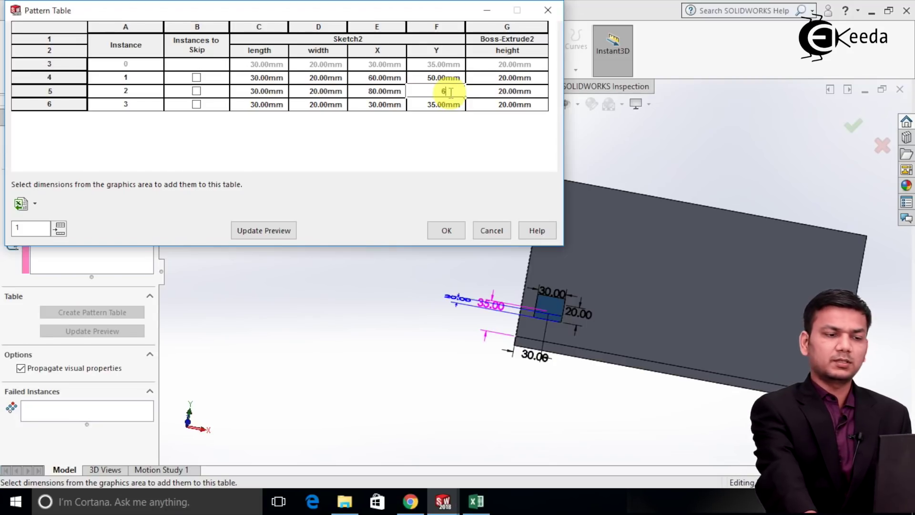
pyautogui.press('Return')
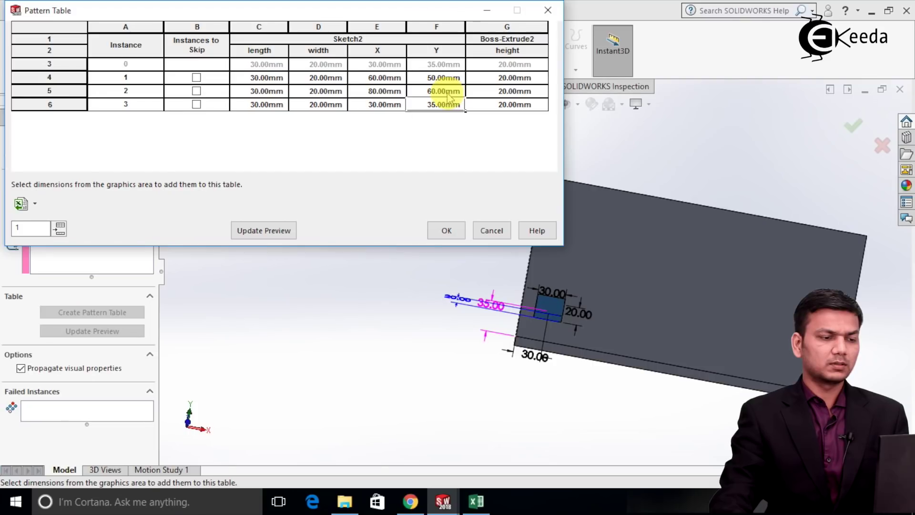
# Step: Set instance 3's X position to 120 mm and Y position to 100 mm, and change instance 2's Y position to 75 mm
pyautogui.click(381, 105)
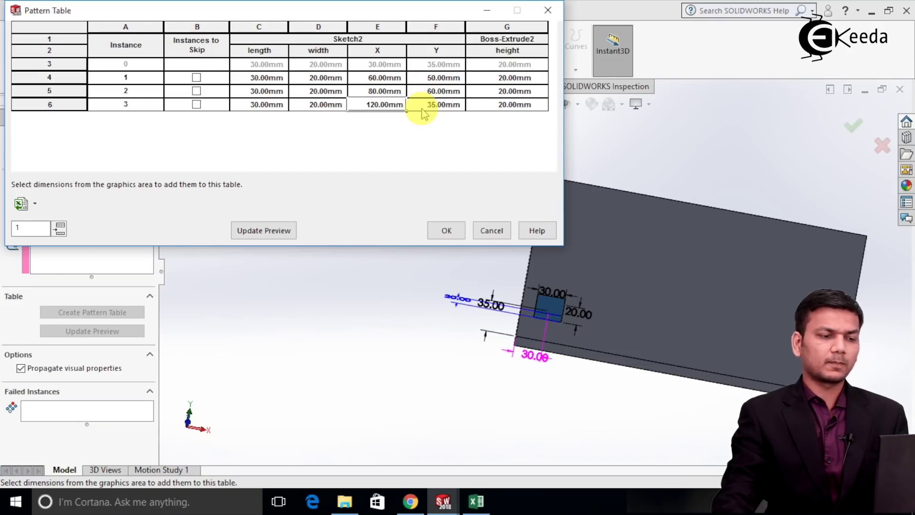
pyautogui.click(441, 104)
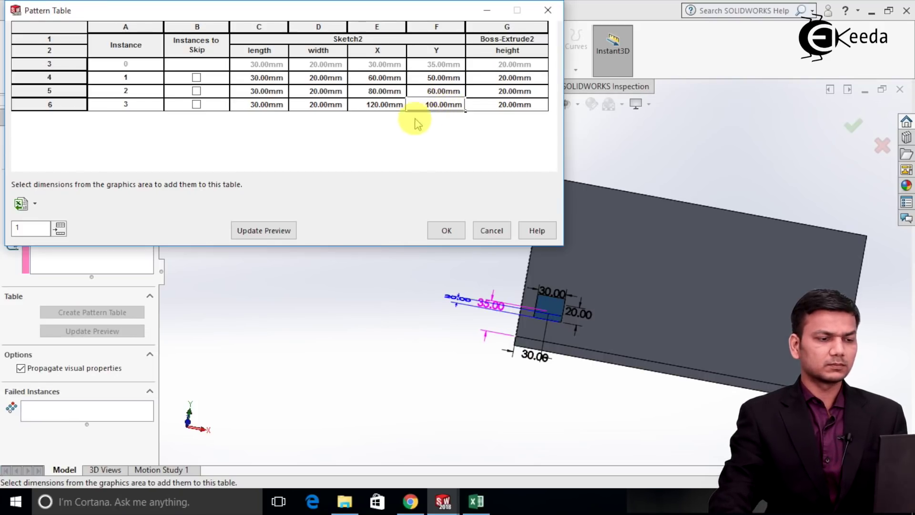
pyautogui.doubleClick(444, 91)
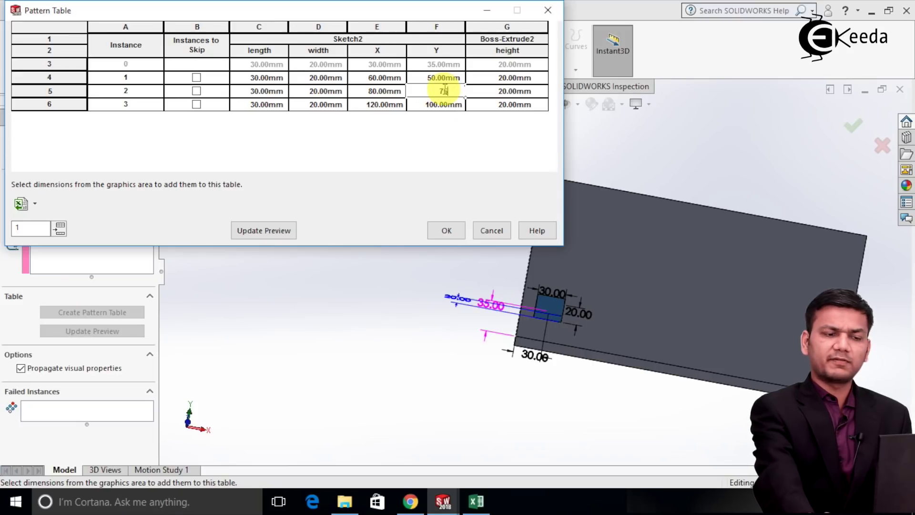
pyautogui.write('75')
pyautogui.press('Return')
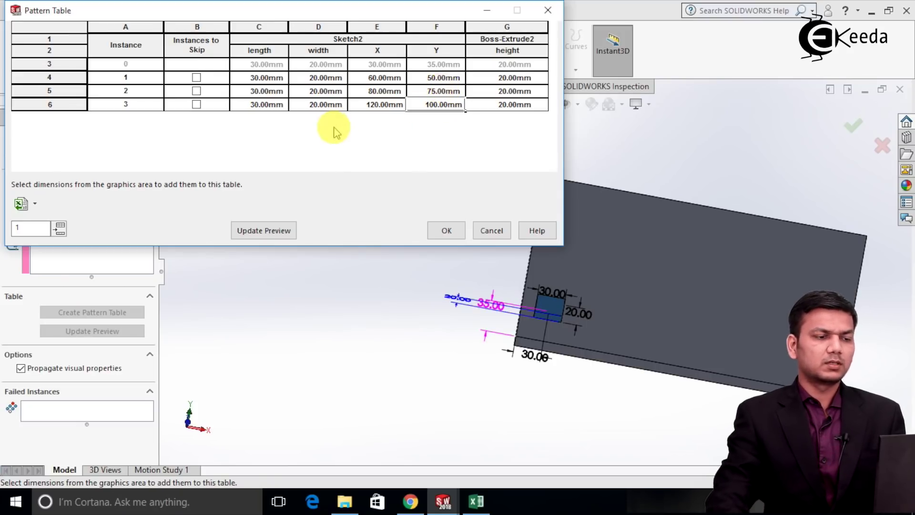
# Step: Set the height to 35 mm for instance 1, 50 mm for instance 2 and 75 mm for instance 3
pyautogui.doubleClick(509, 80)
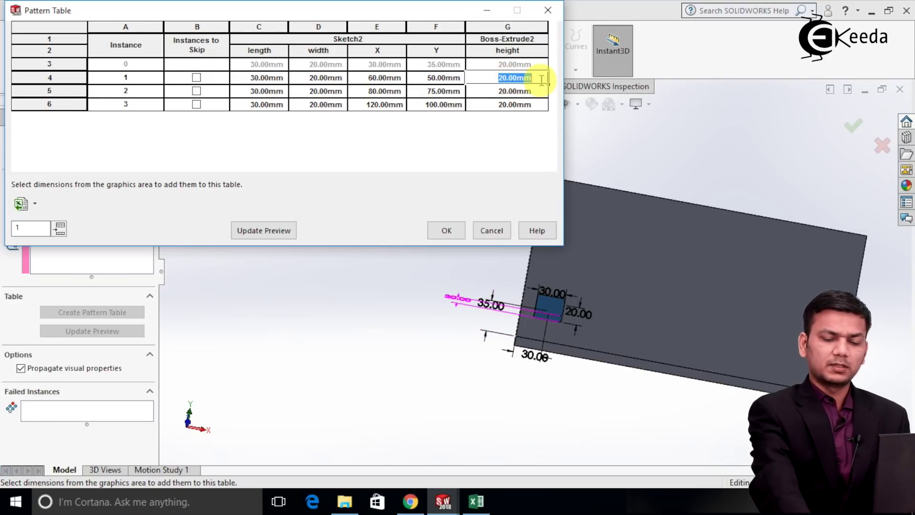
pyautogui.press('Return')
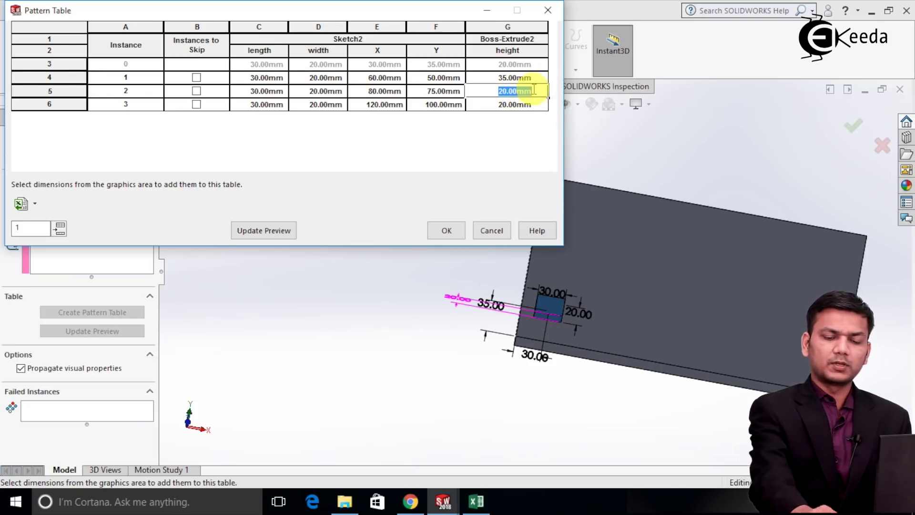
pyautogui.press('Return')
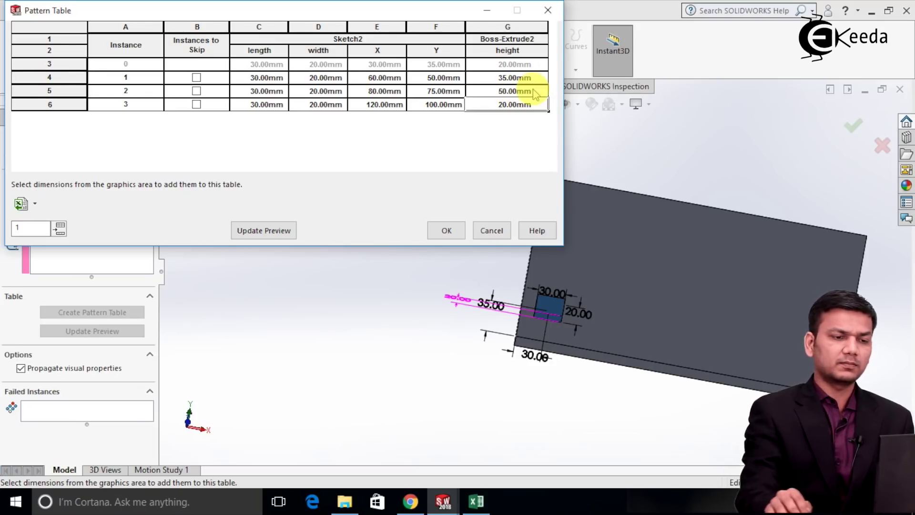
pyautogui.click(537, 103)
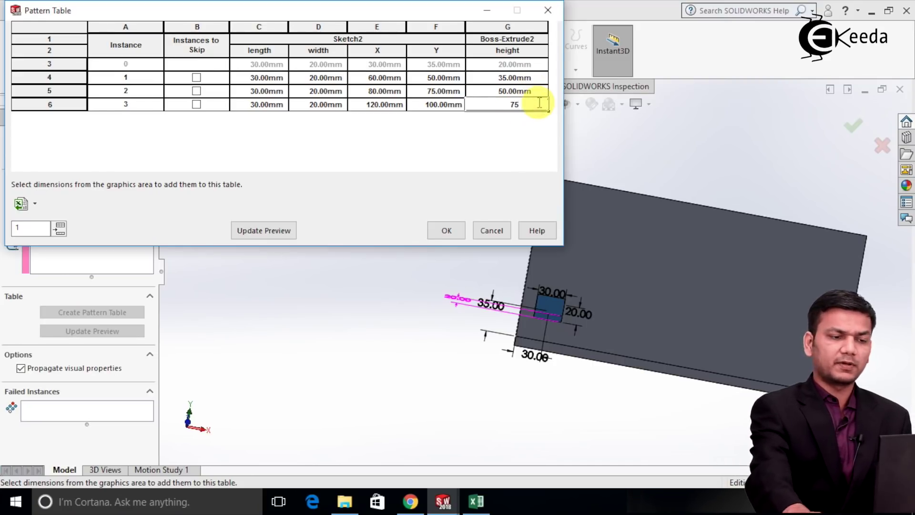
pyautogui.press('Return')
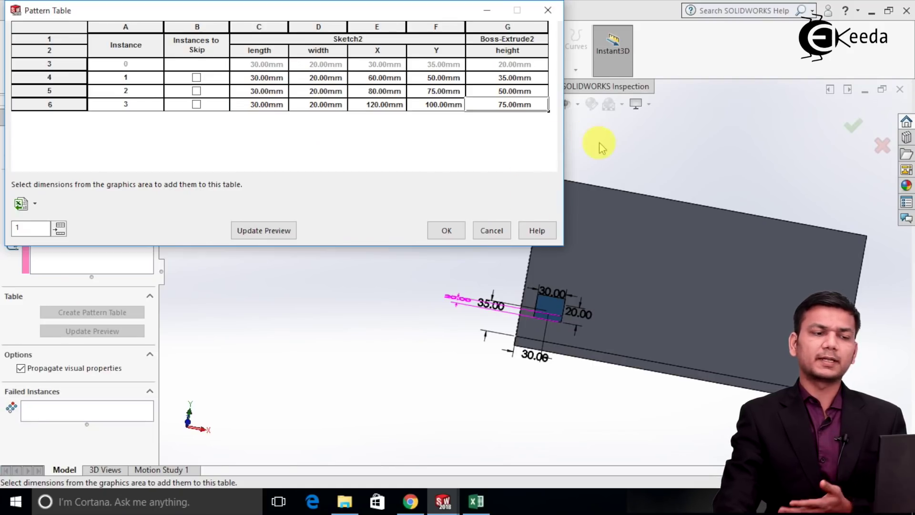
# Step: Accept the pattern table and complete the variable pattern of the small block on the plate
pyautogui.click(446, 231)
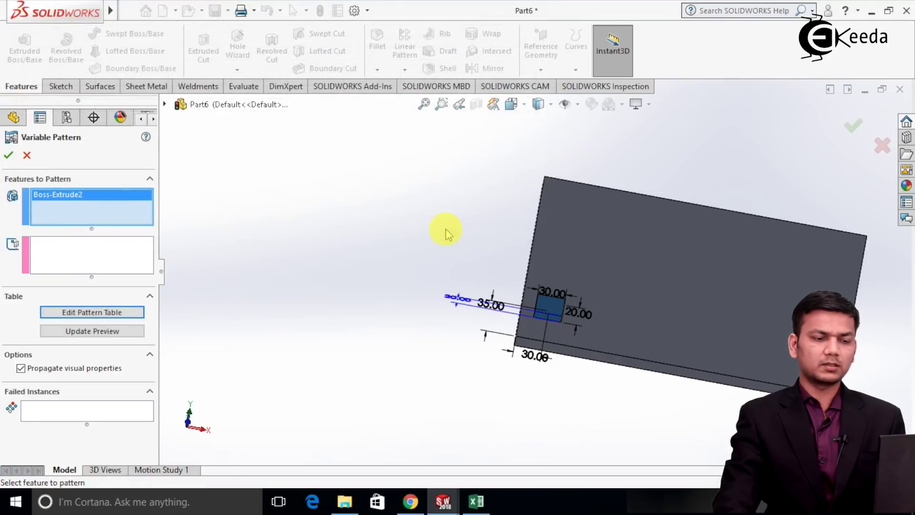
pyautogui.click(7, 156)
pyautogui.moveTo(633, 286); pyautogui.dragTo(688, 177, button='middle')
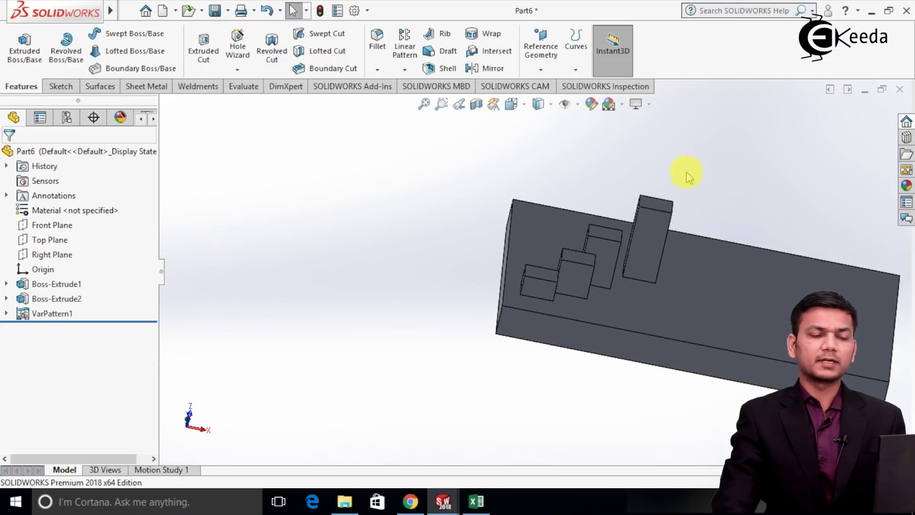
pyautogui.moveTo(609, 267); pyautogui.dragTo(619, 218, button='middle')
pyautogui.moveTo(623, 262); pyautogui.dragTo(537, 204, button='middle')
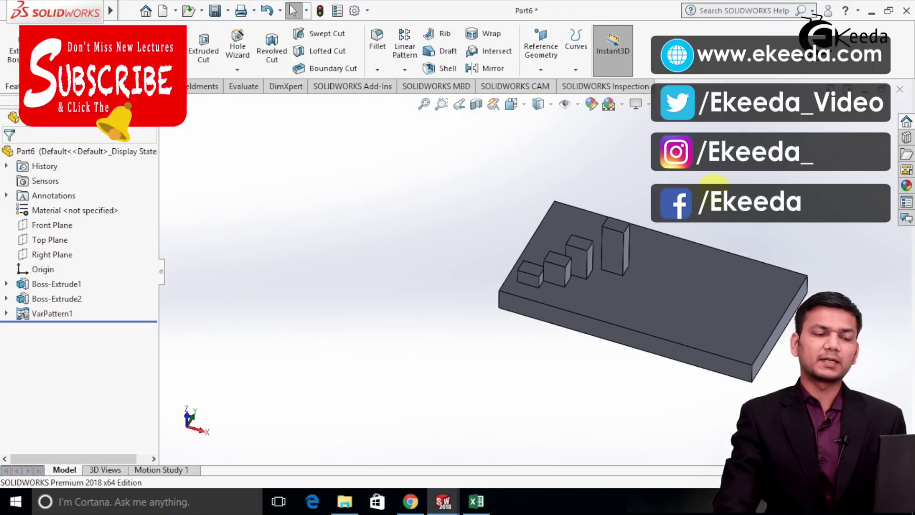
pyautogui.scroll(2, 704, 180)
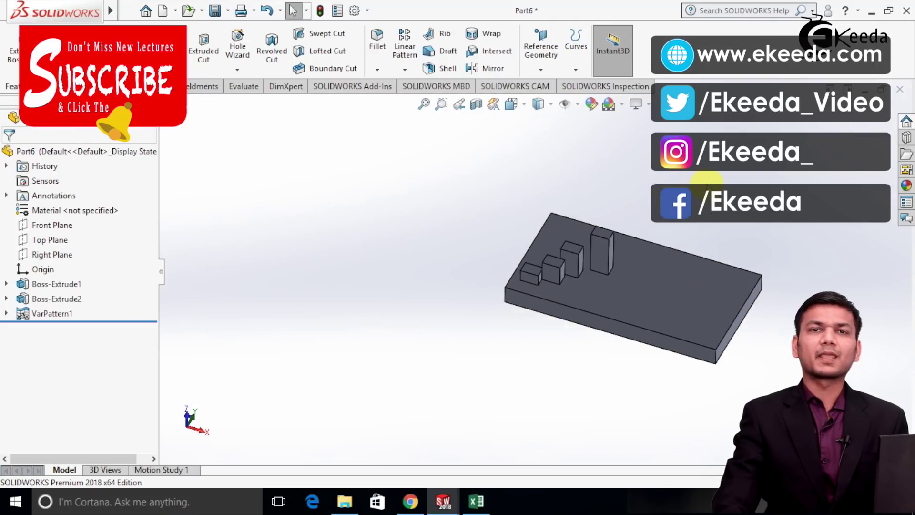